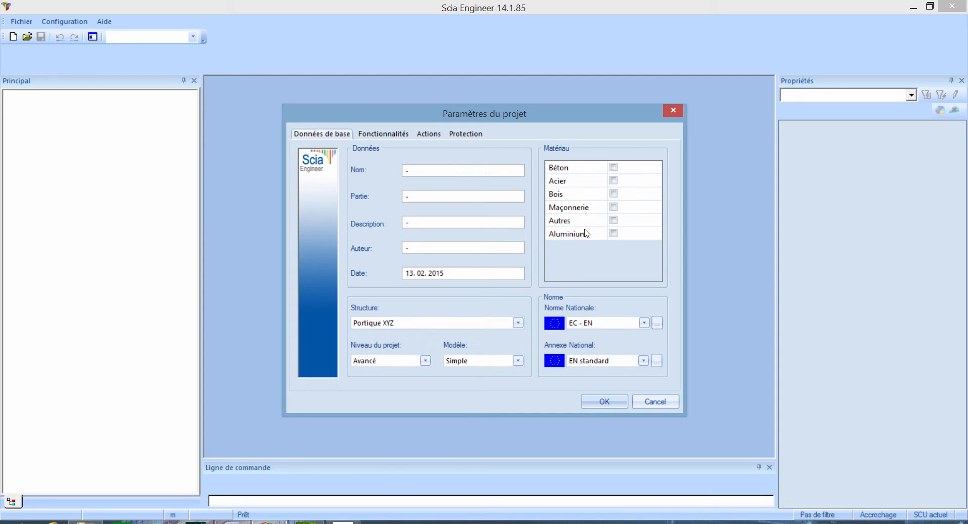
Enable steel (Acier) as a project material
key(ctrl)
click(613, 181)
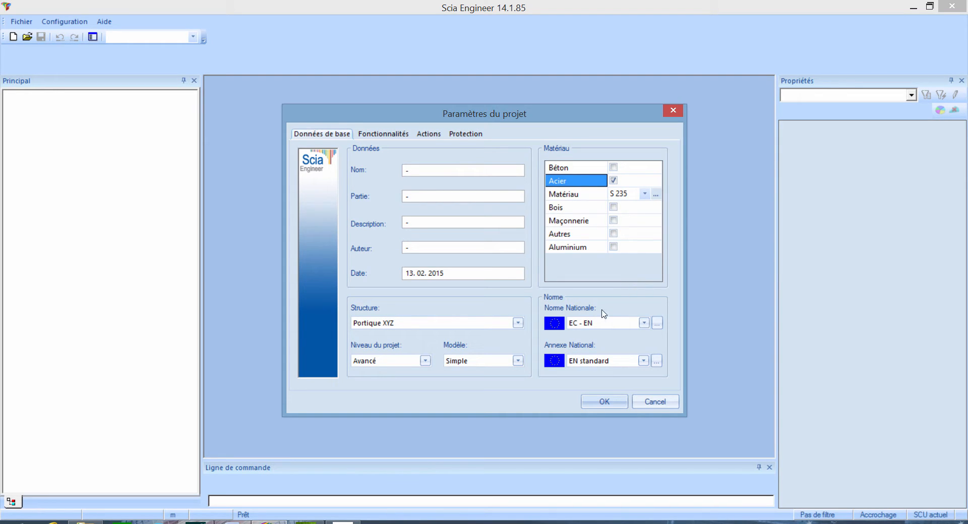
key(ctrl)
key(ctrl)
click(657, 325)
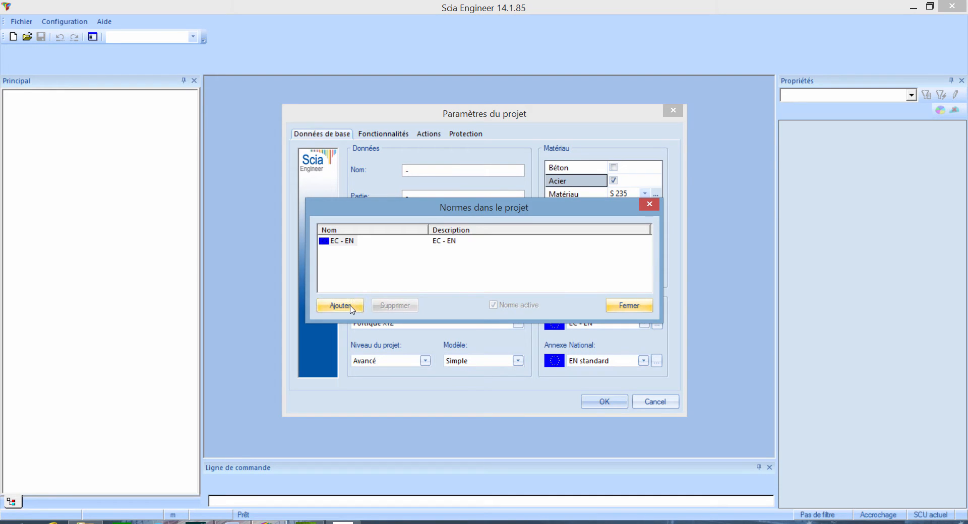
click(352, 308)
click(337, 228)
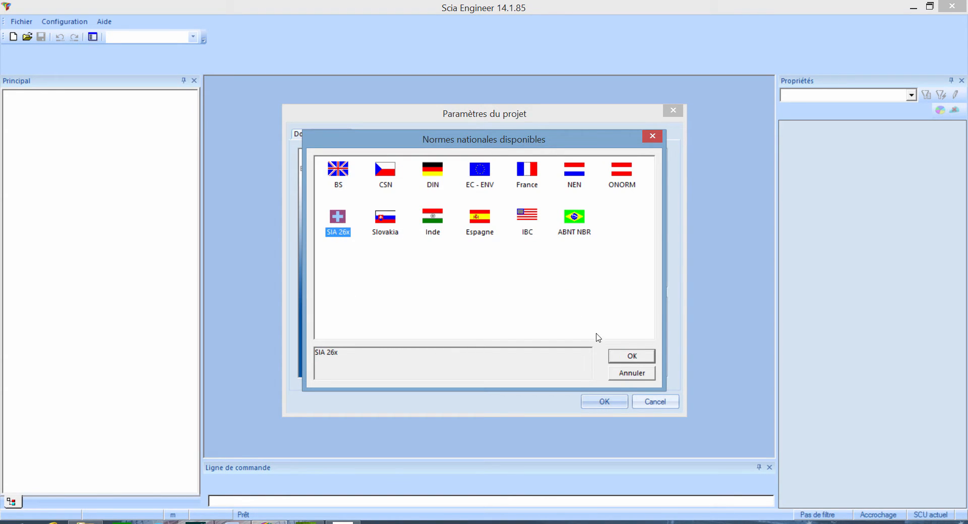
click(627, 373)
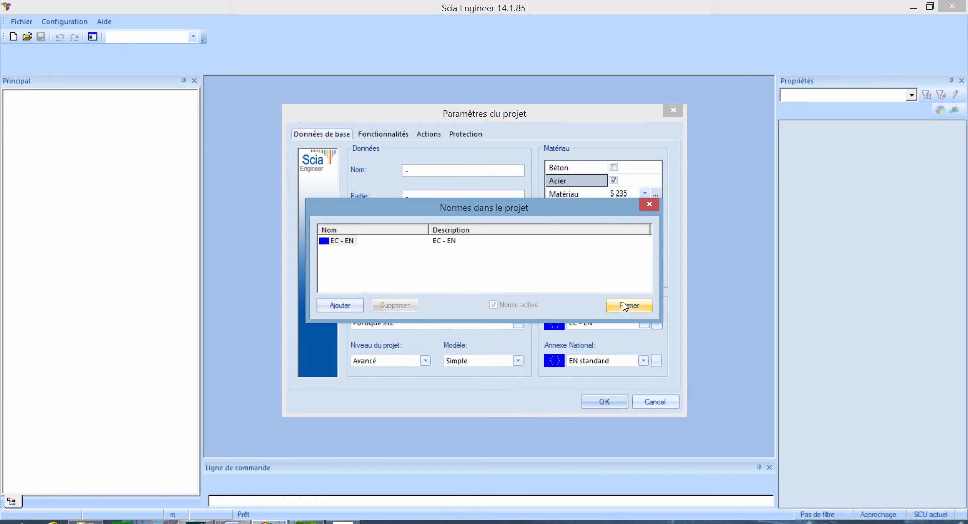
click(625, 306)
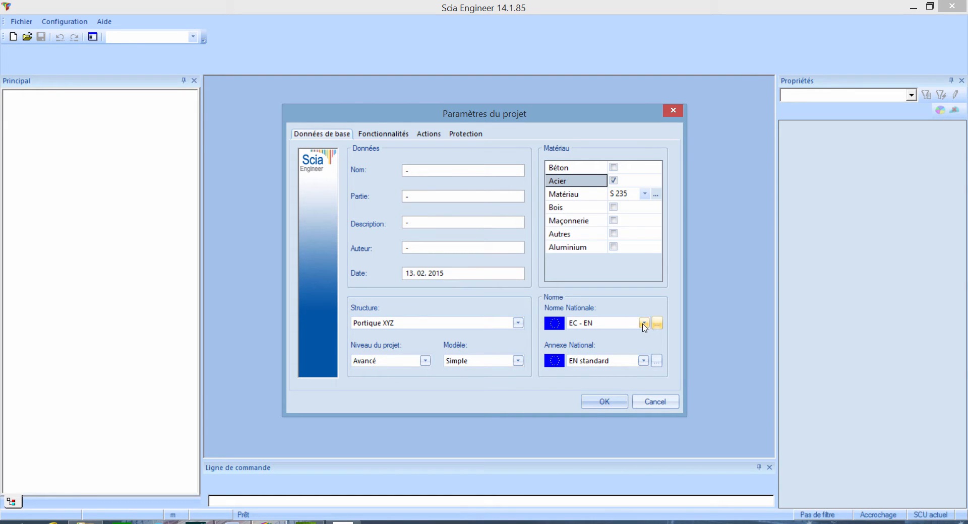
Choose the AN française NF-EN national annex and enter the project name "Structure métallique" with the author's name
click(643, 363)
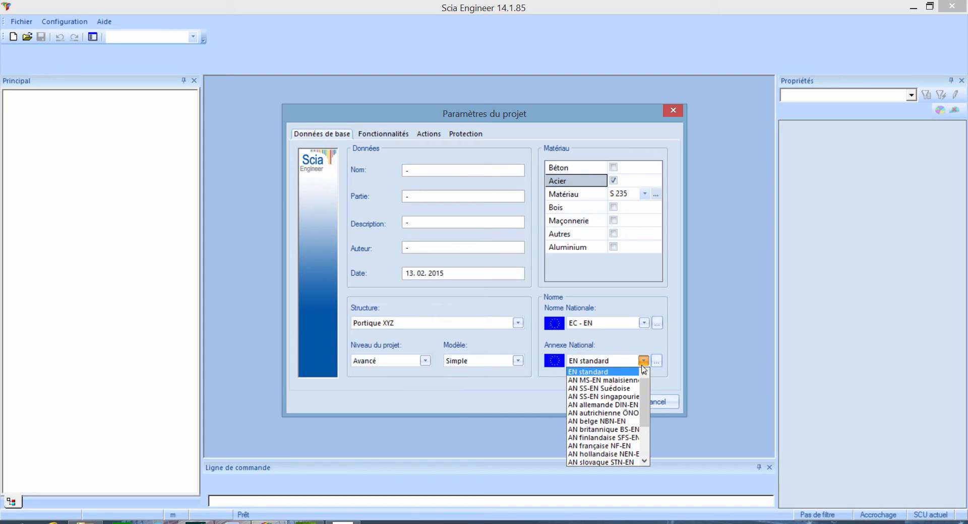
click(620, 445)
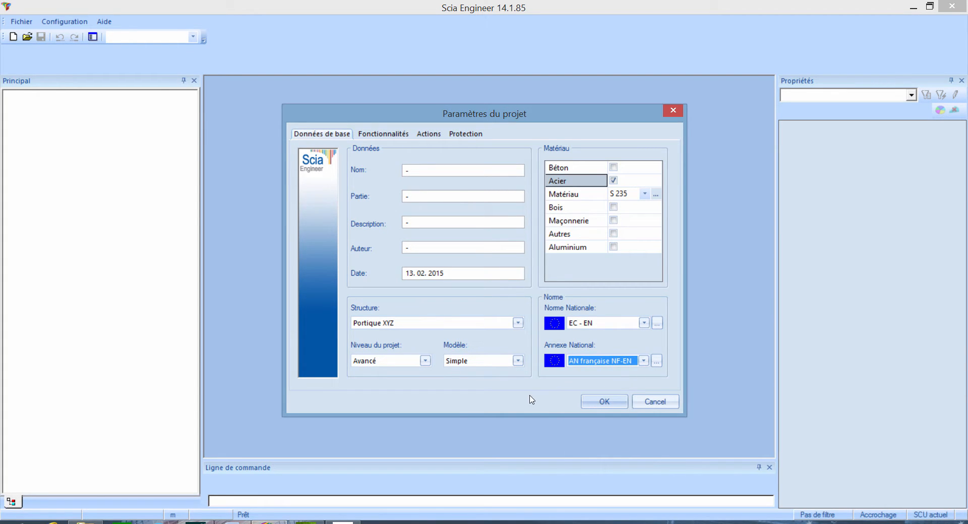
double_click(428, 172)
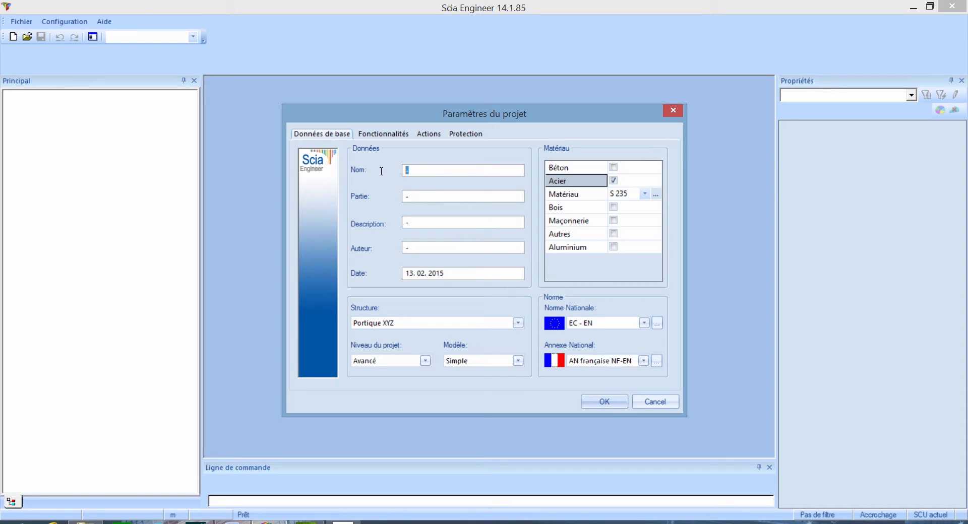
text(Structure métallique)
click(425, 246)
text(Ehoarau)
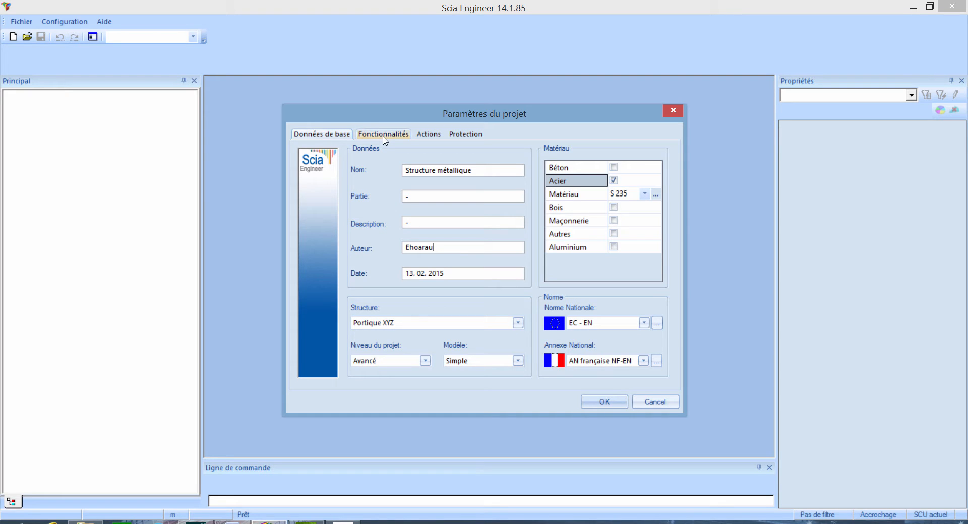
Enable Assemblages rigides, Plans de détails des assemblages and Plans d'ensemble automatiques in the project functionalities, and confirm the project settings
key(ctrl)
click(384, 135)
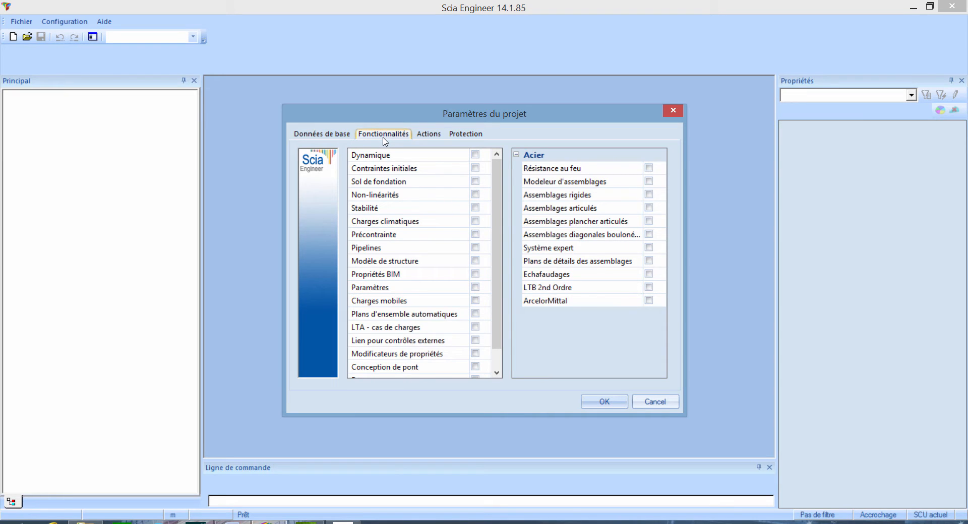
click(476, 157)
click(649, 197)
click(649, 196)
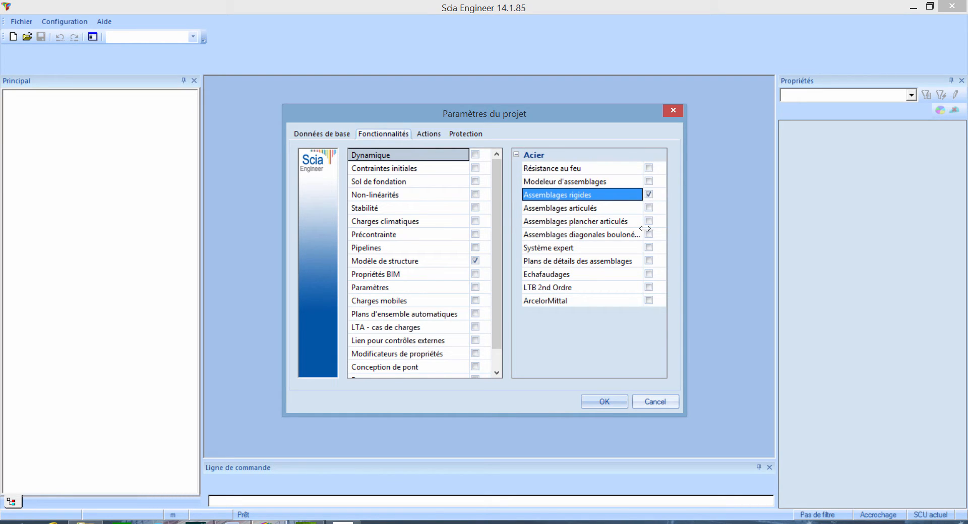
click(649, 262)
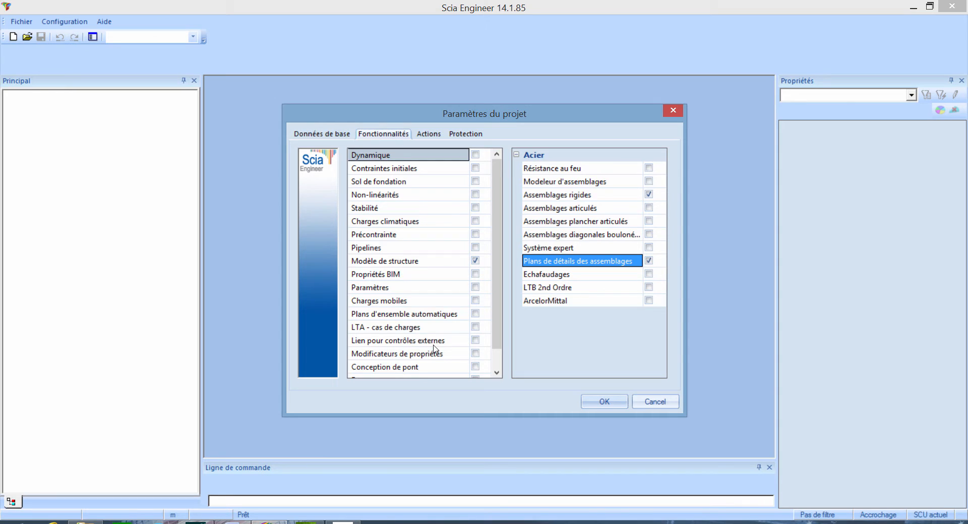
click(476, 315)
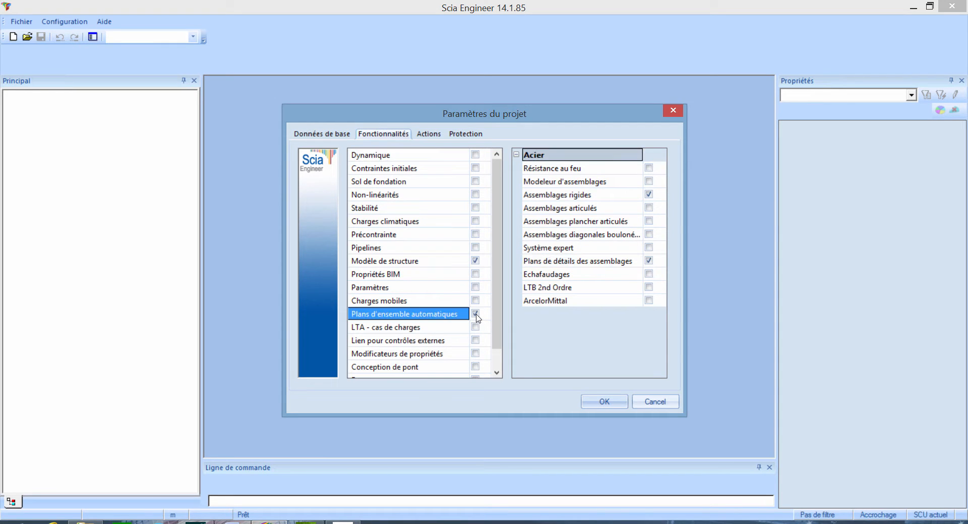
click(603, 402)
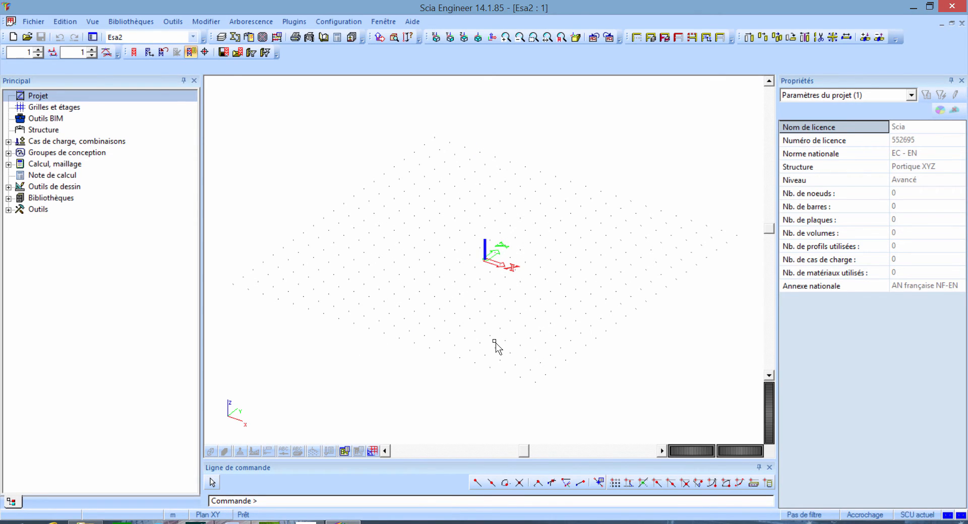
Reopen the project settings to review the basic data and the enabled functionalities
key(ctrl)
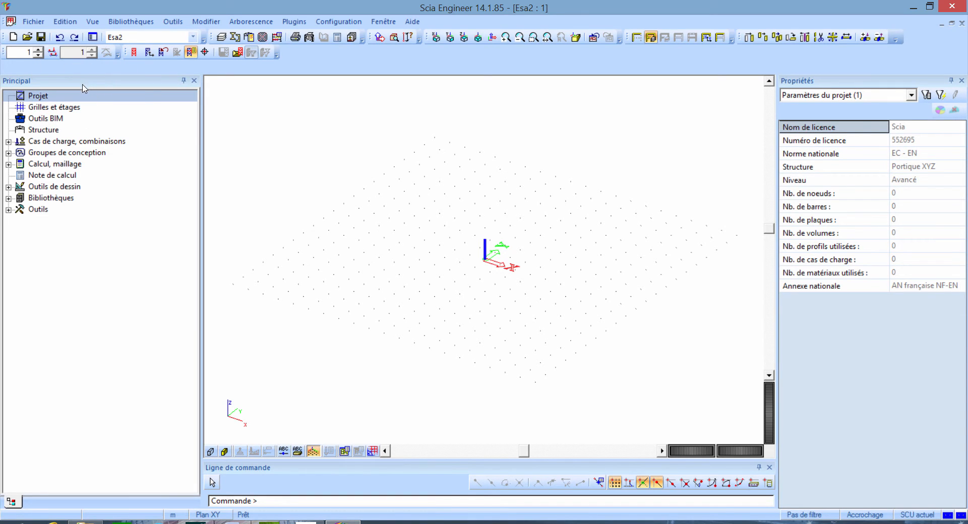
click(86, 97)
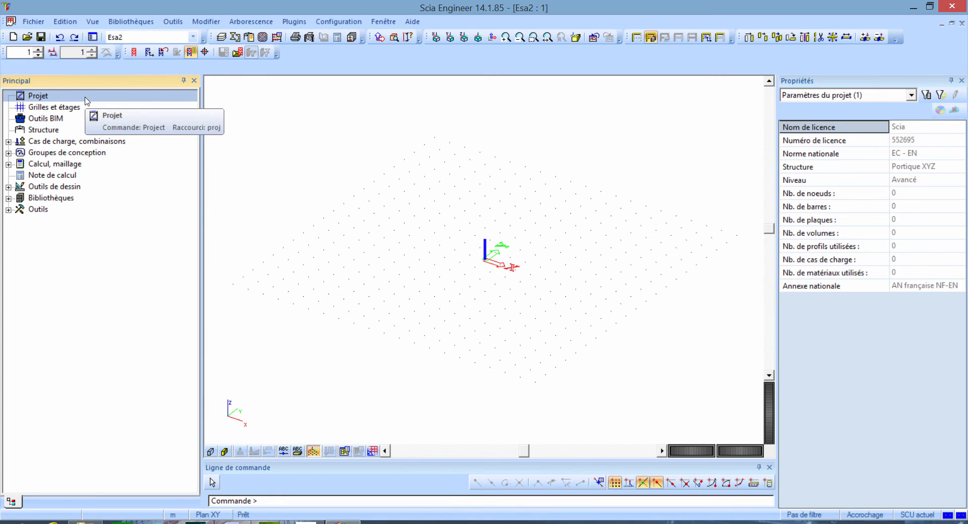
double_click(86, 98)
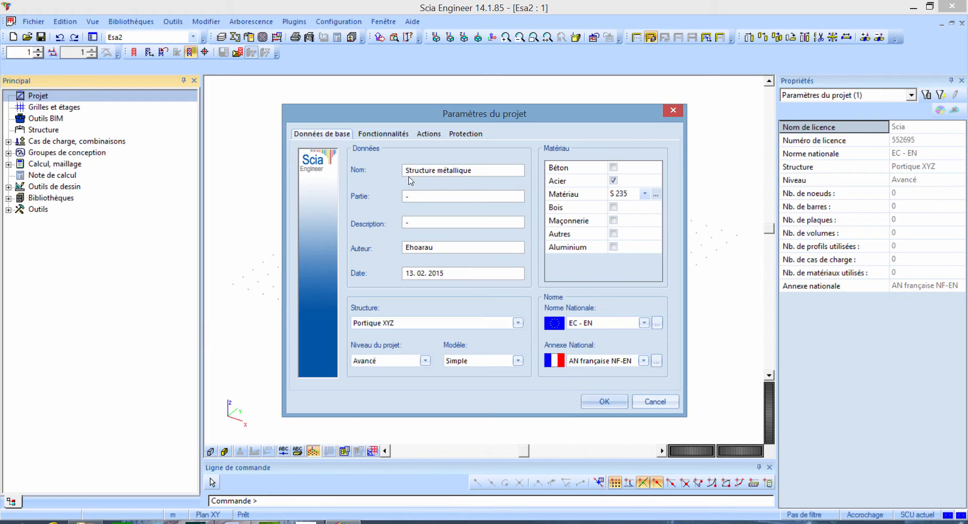
click(384, 135)
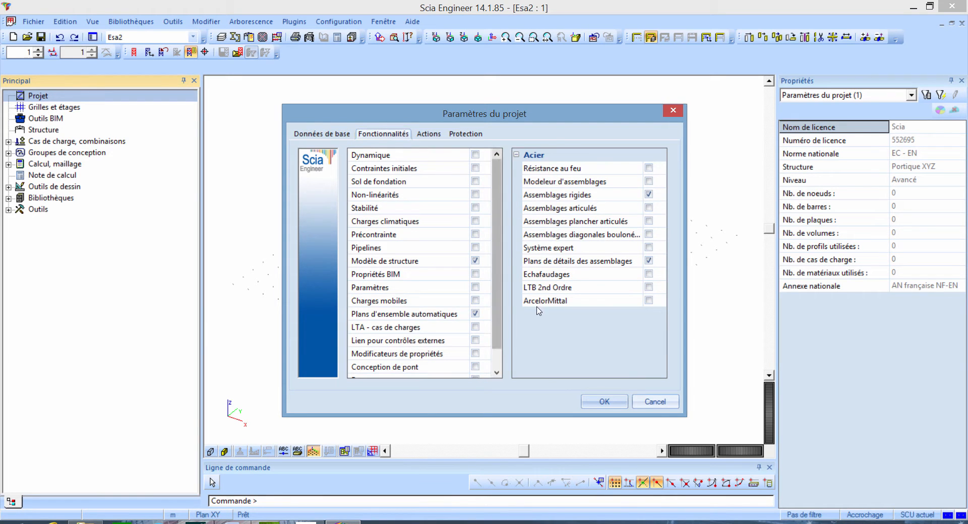
click(650, 402)
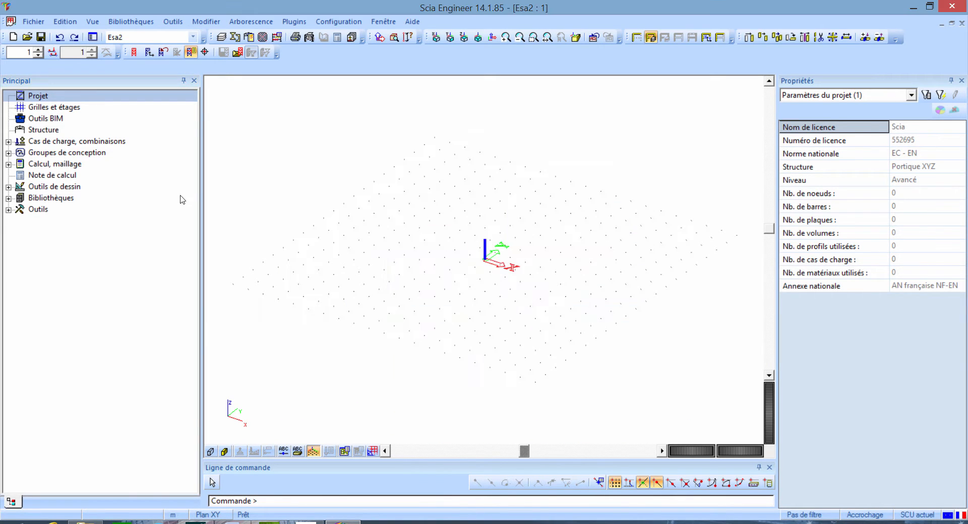
click(98, 108)
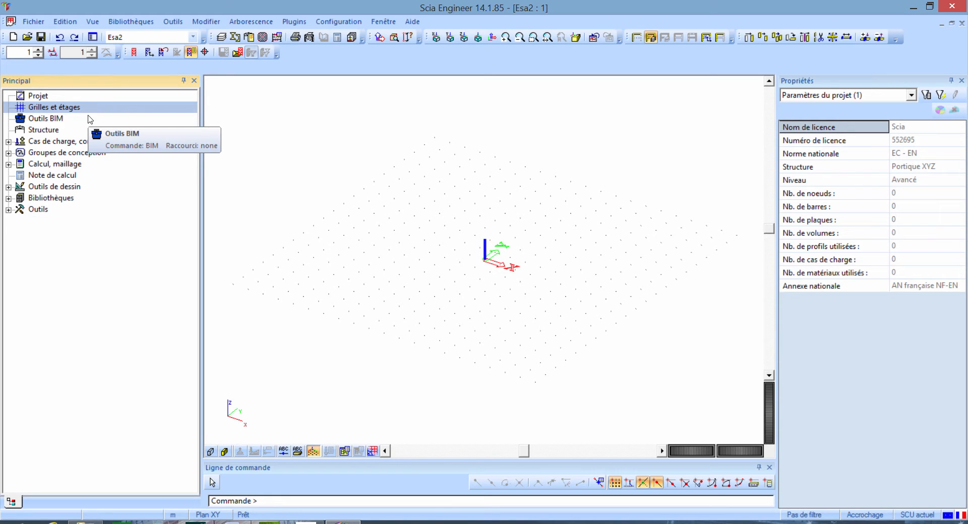
click(89, 119)
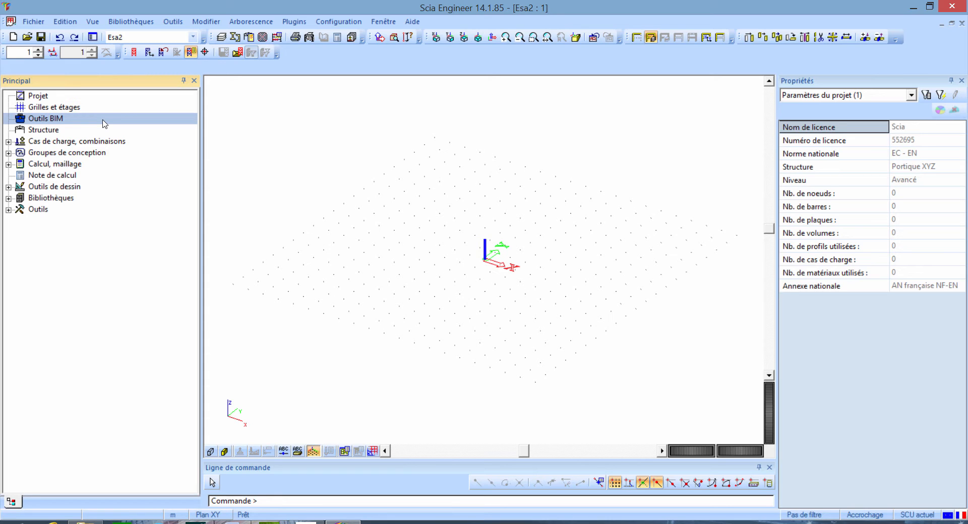
click(96, 133)
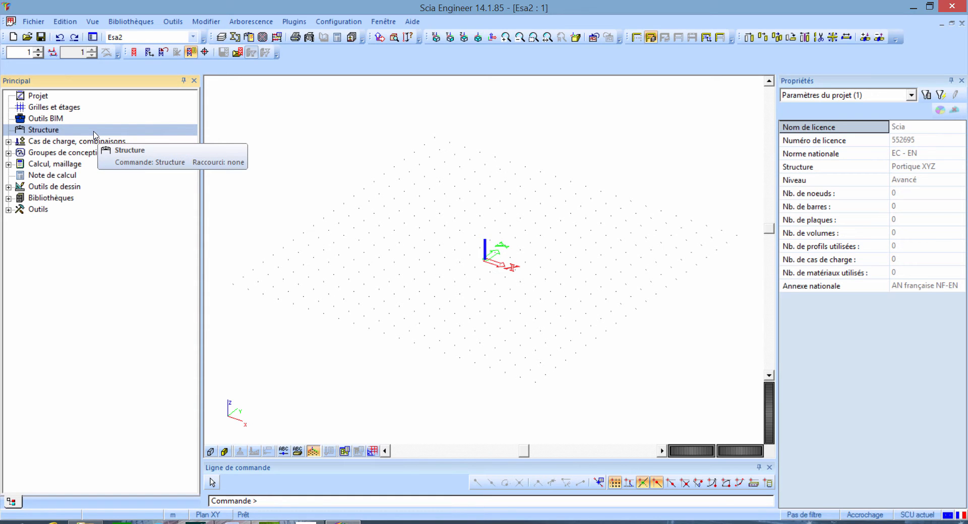
click(136, 143)
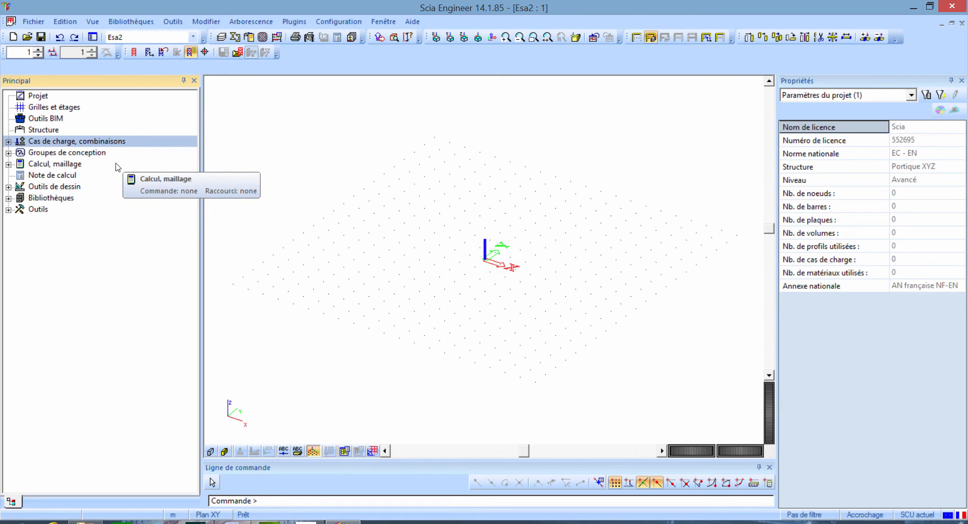
click(117, 166)
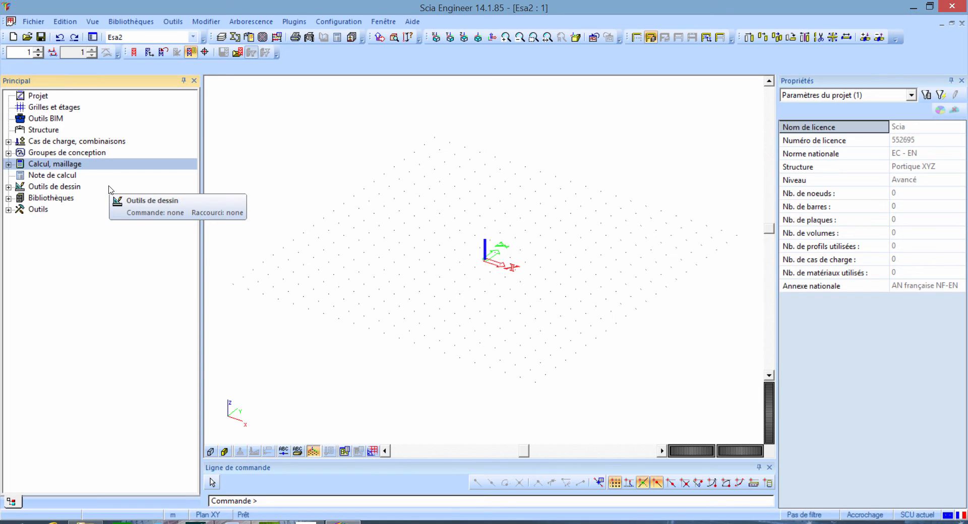
click(97, 179)
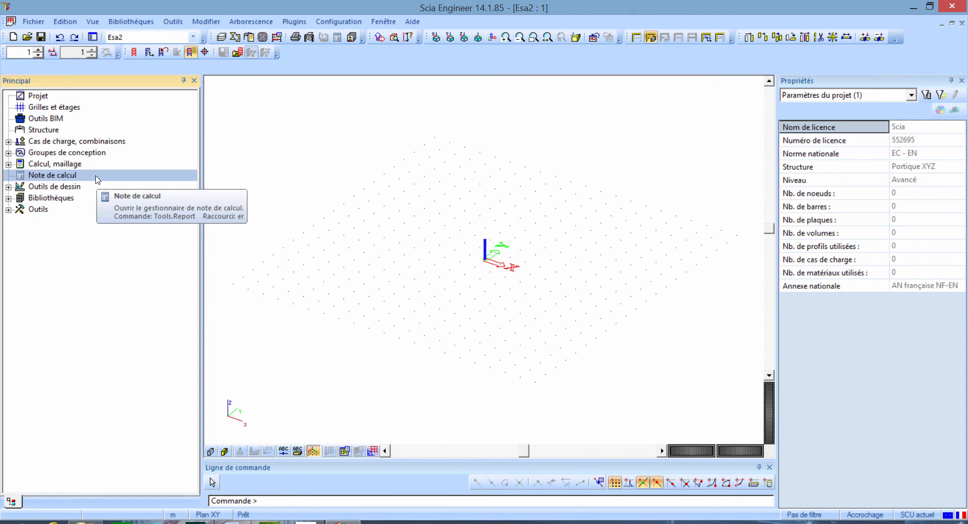
click(92, 190)
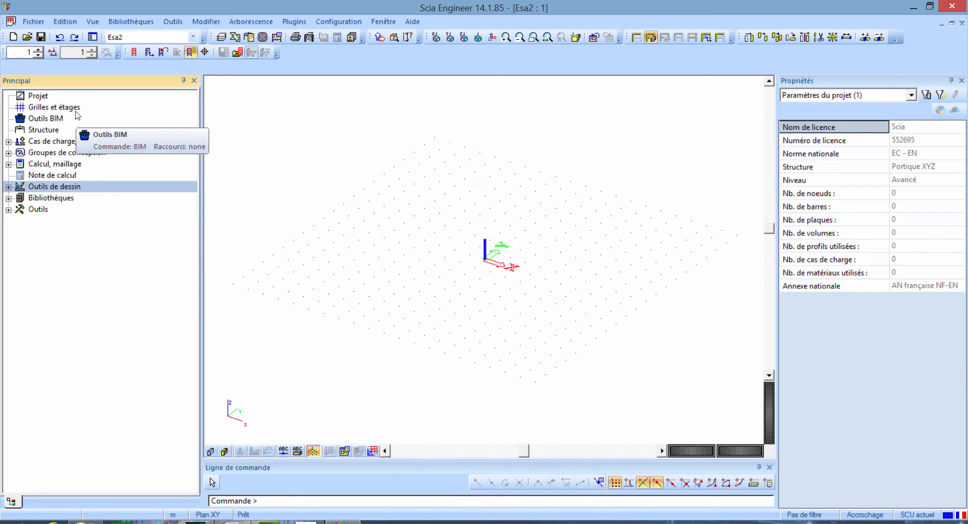
Start a Cartesian 3D grid and define its X-direction spans as 4 m repeated twice followed by one 6 m span
click(94, 112)
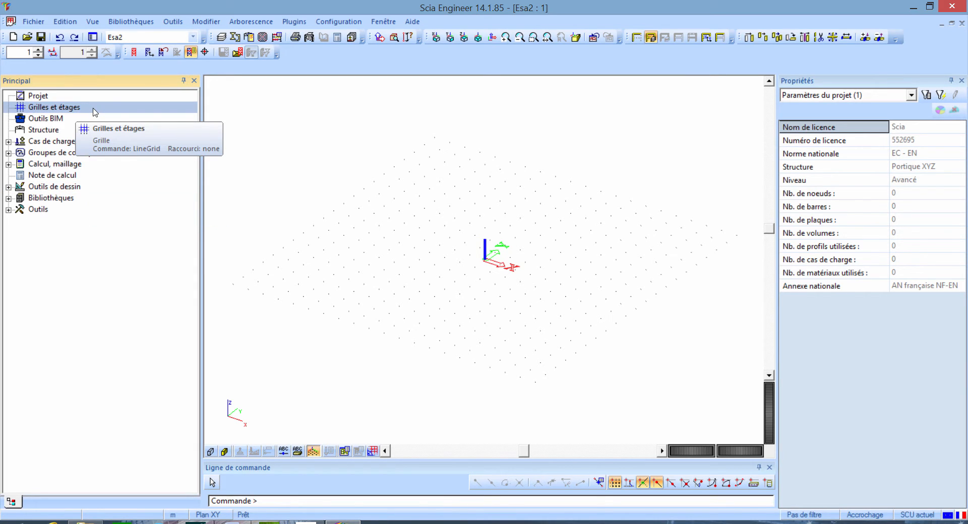
click(95, 112)
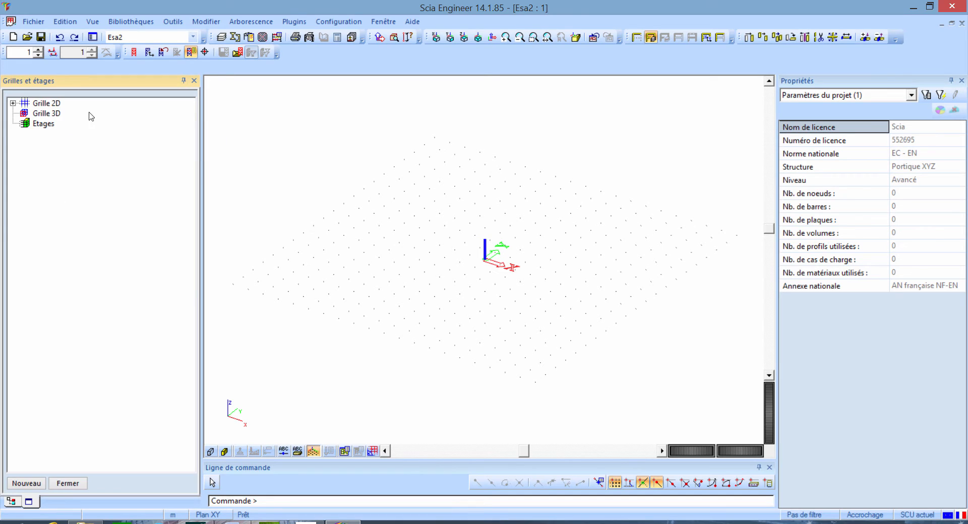
click(54, 114)
click(309, 289)
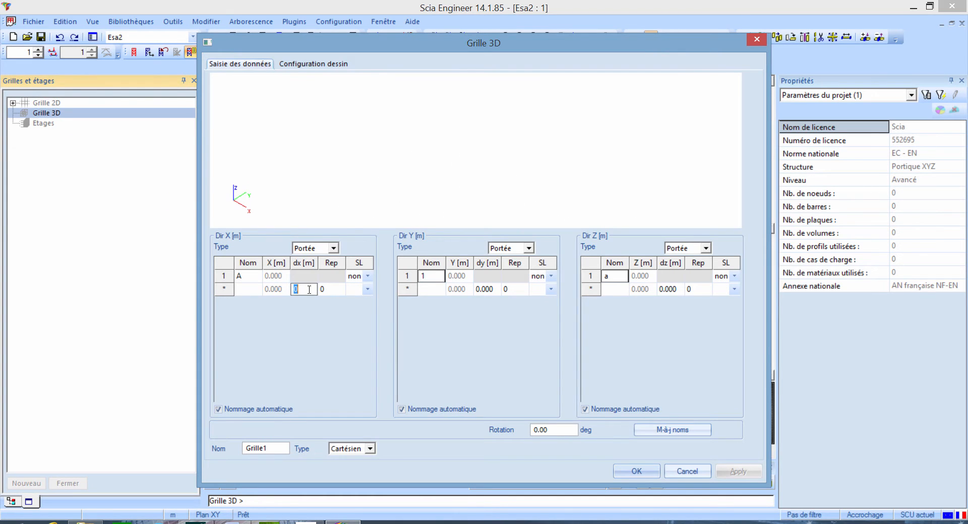
text(4)
click(336, 291)
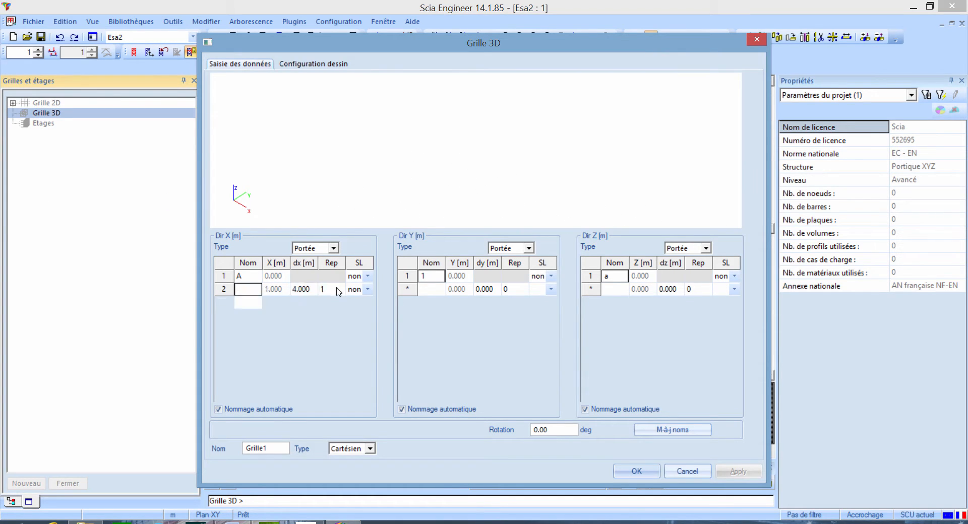
text(2)
click(307, 318)
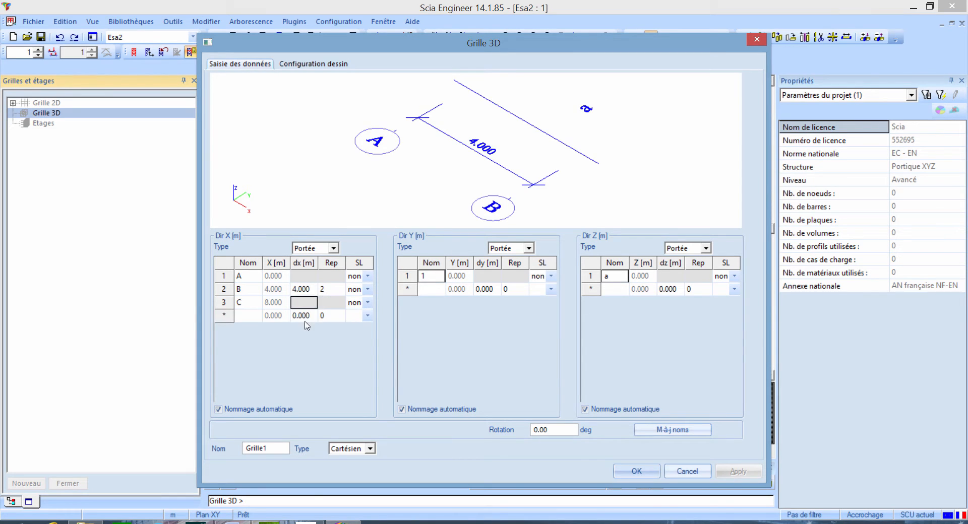
text(6)
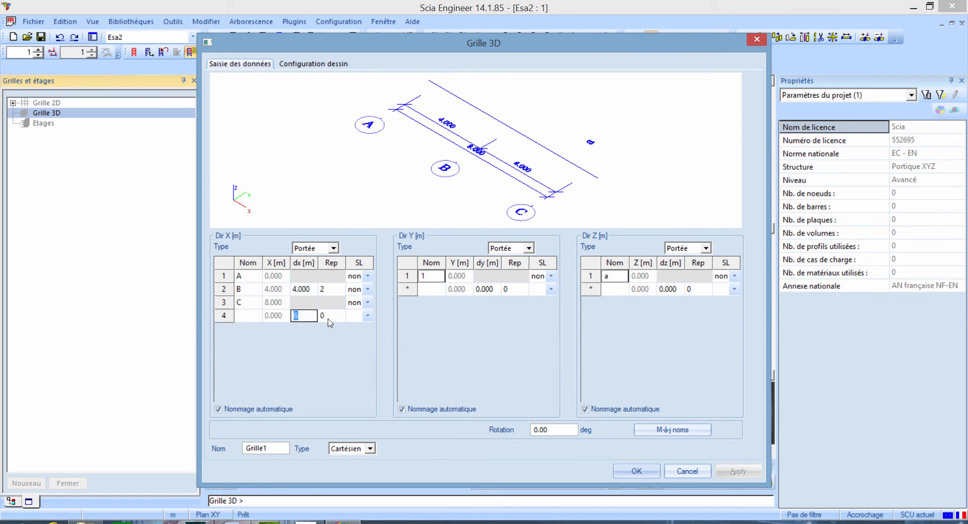
click(343, 315)
Define the 3D grid's Y-direction spans as 5 m repeated twice
click(493, 287)
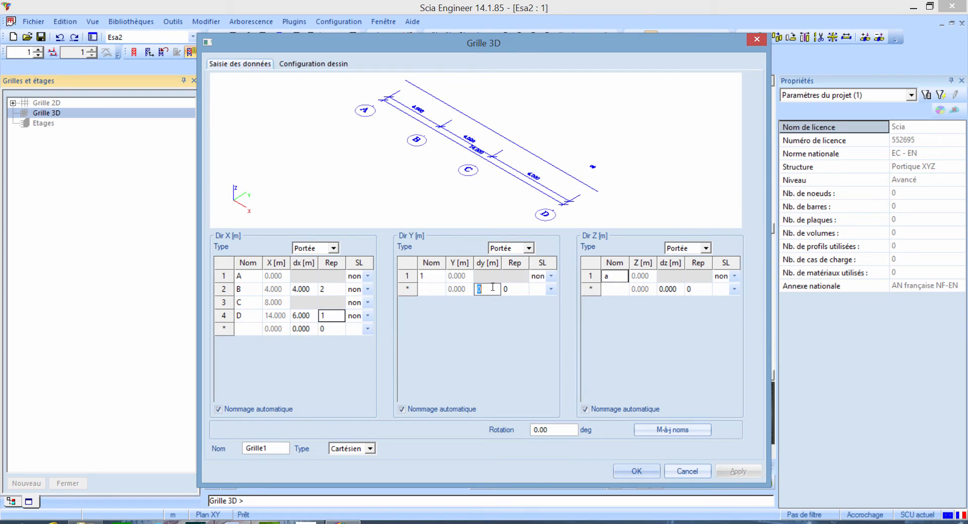
text(5)
click(515, 291)
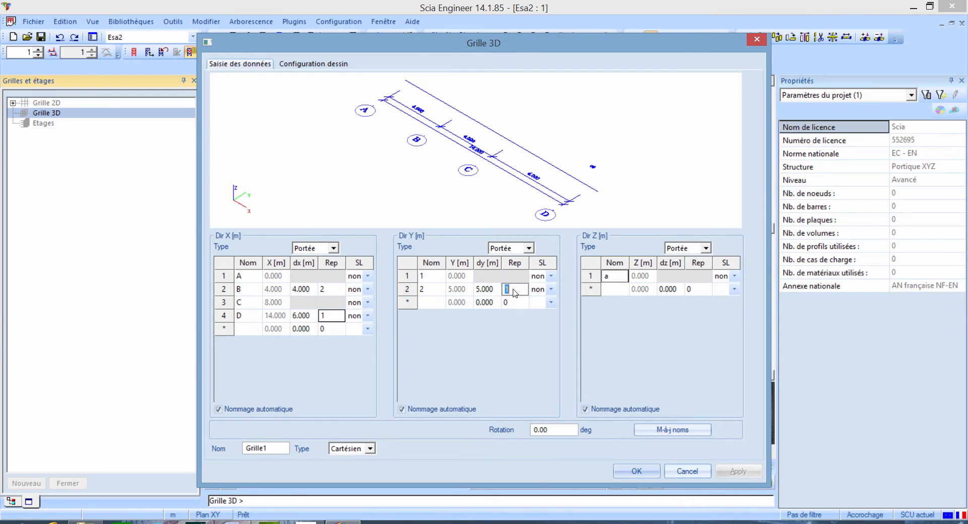
text(2)
click(516, 304)
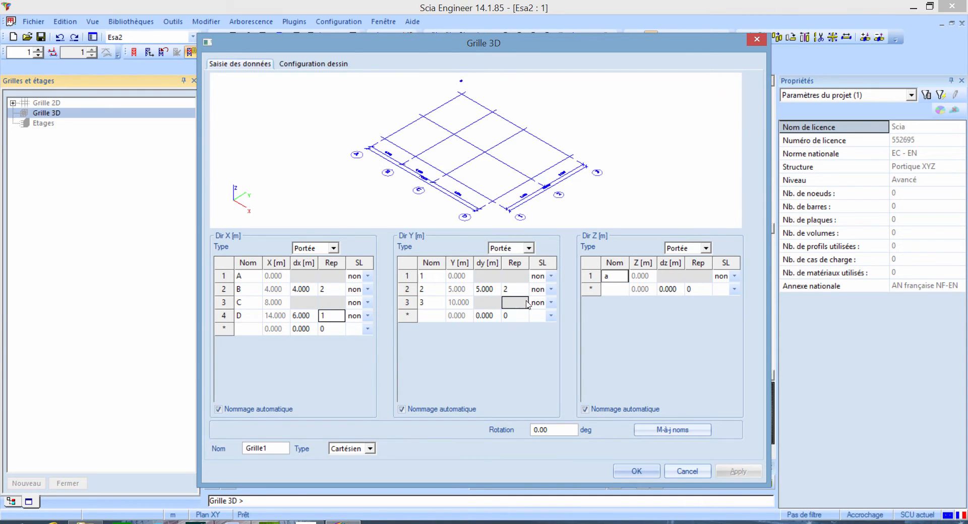
Define the 3D grid's Z-direction spans as 4 m repeated twice
click(669, 289)
text(4)
click(702, 290)
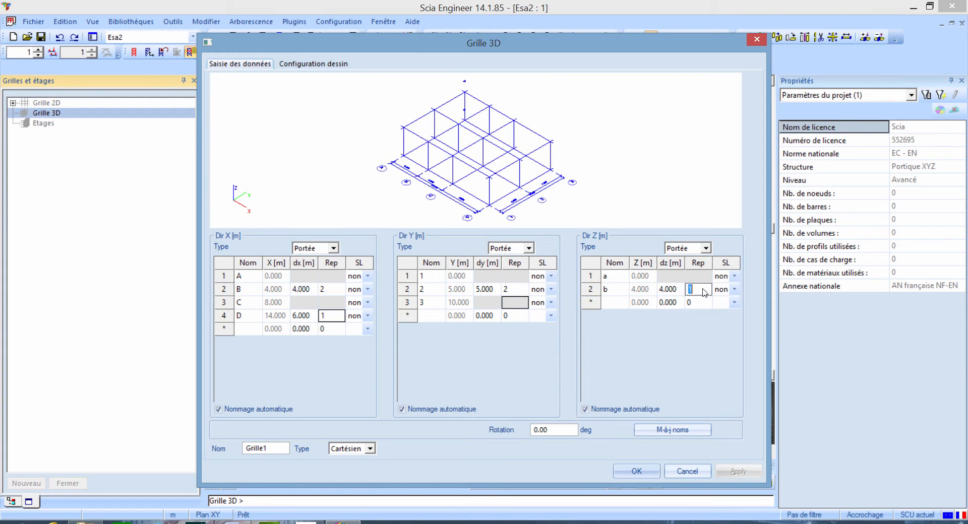
text(2)
click(674, 301)
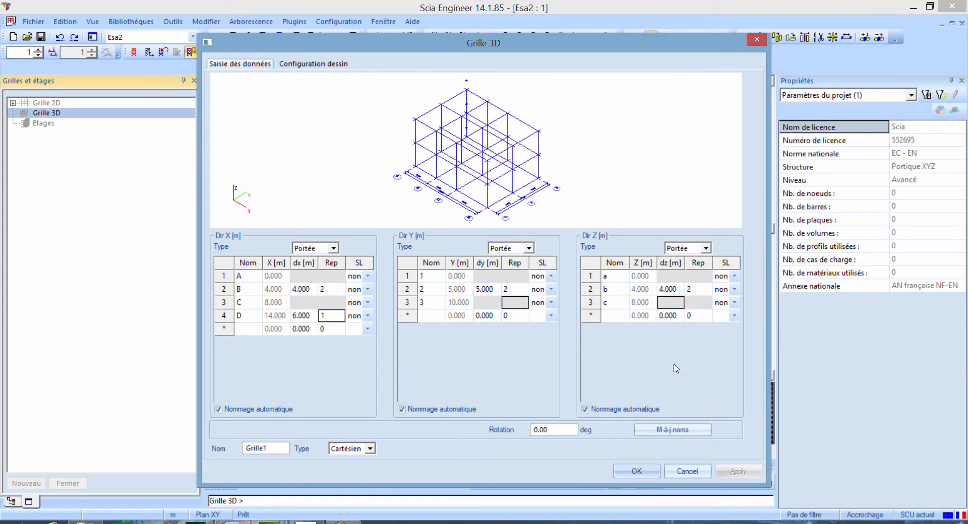
Confirm the 3D grid Grille1 and place its insertion point at the origin, entering 0
click(637, 471)
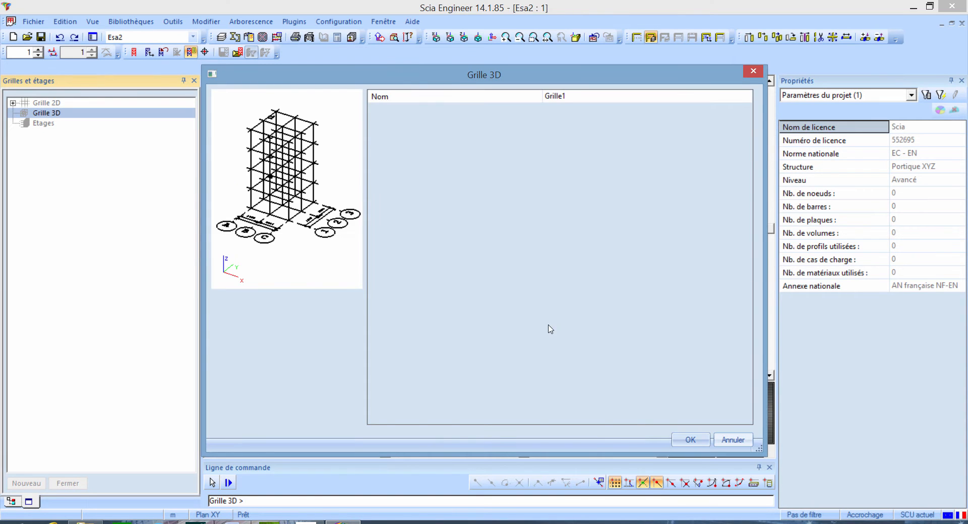
click(678, 441)
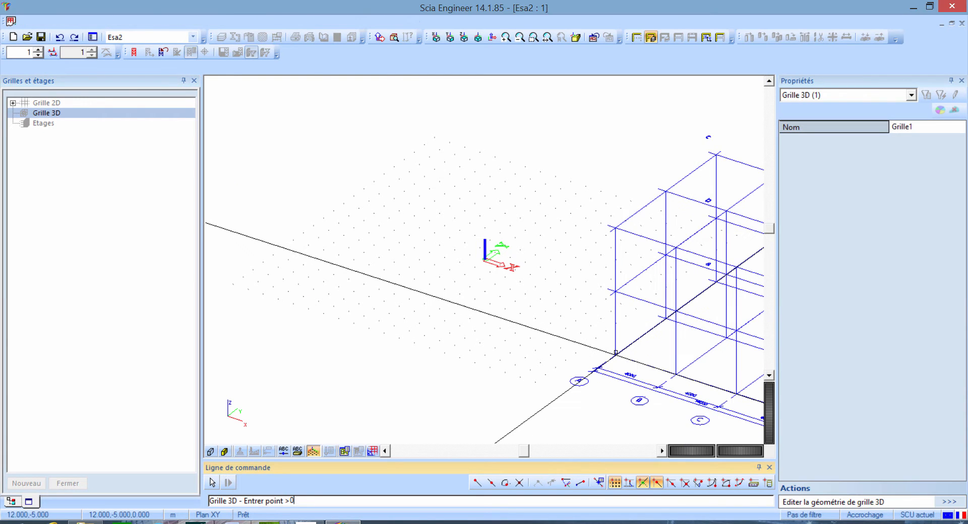
text(0)
key(Return)
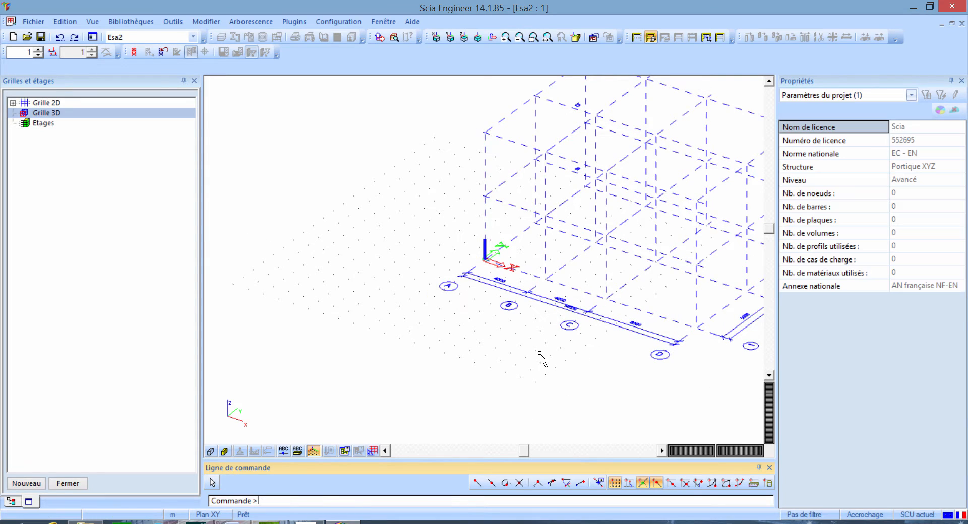
Hide the background dot grid and review the snap settings, keeping Grille 3D, Trame and Extrémités / Noeuds active
click(313, 451)
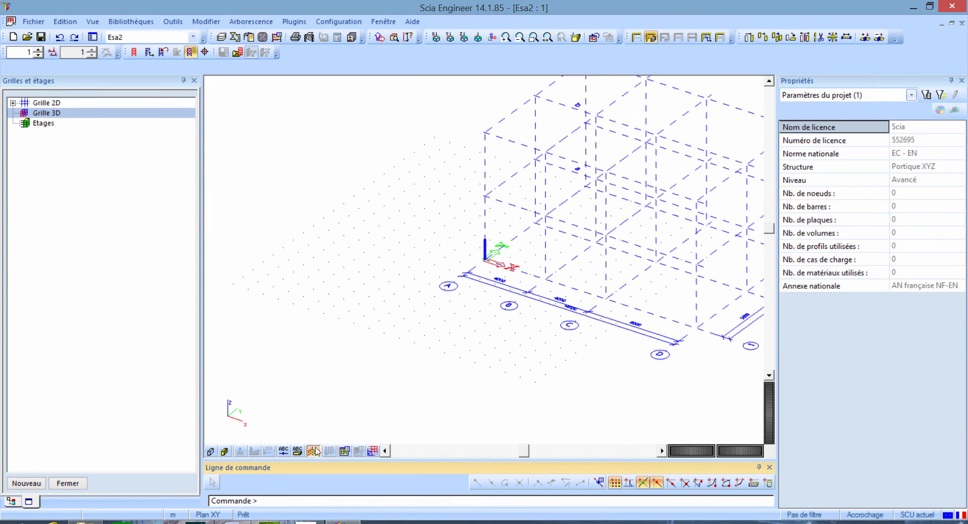
click(548, 37)
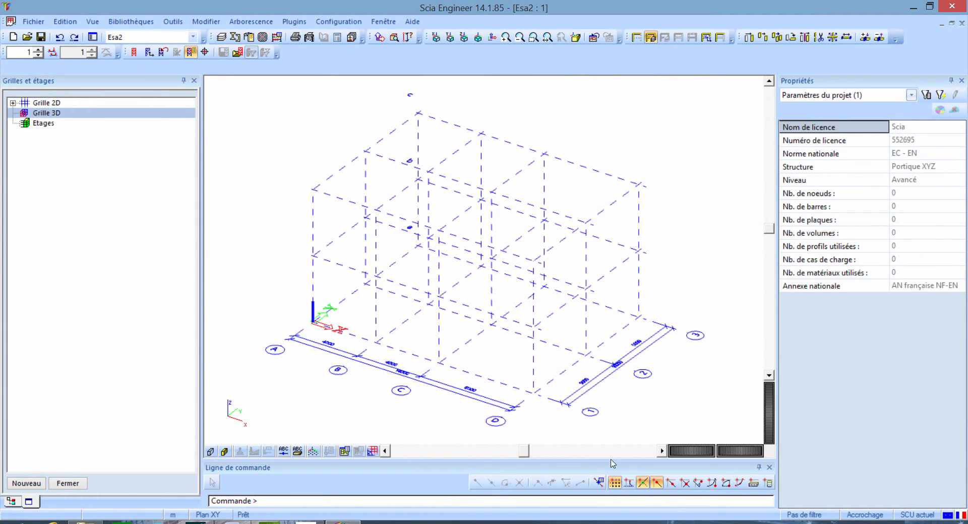
click(598, 485)
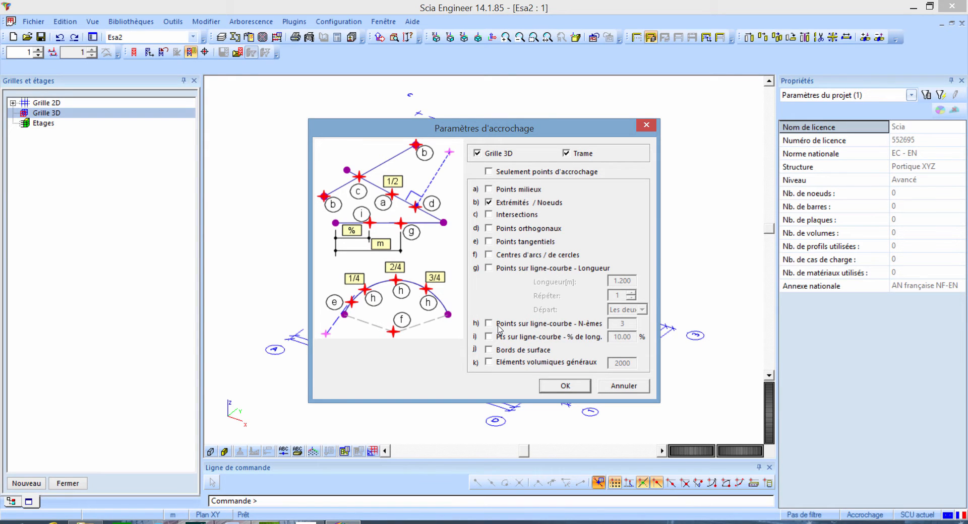
click(563, 387)
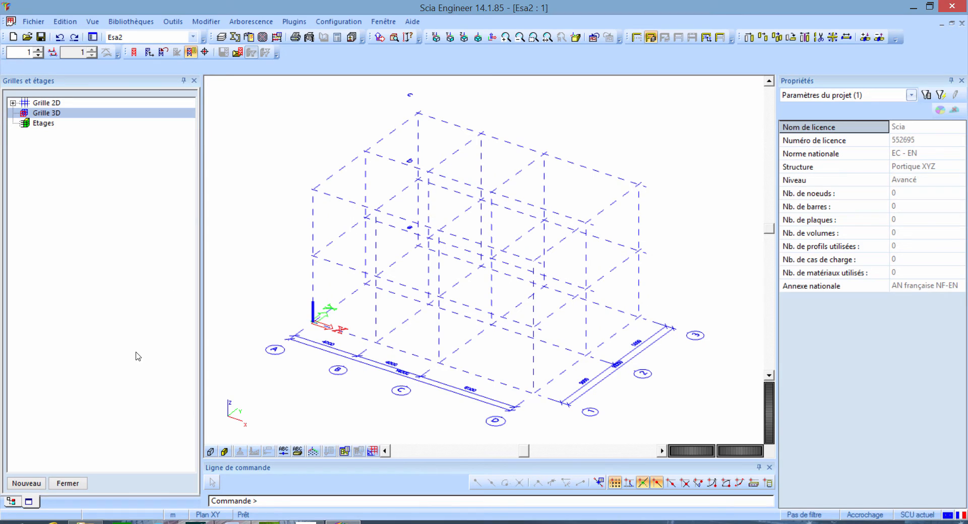
Close the grid definition and start a new column (Poteau) among the structure's 1D elements
click(68, 483)
click(73, 133)
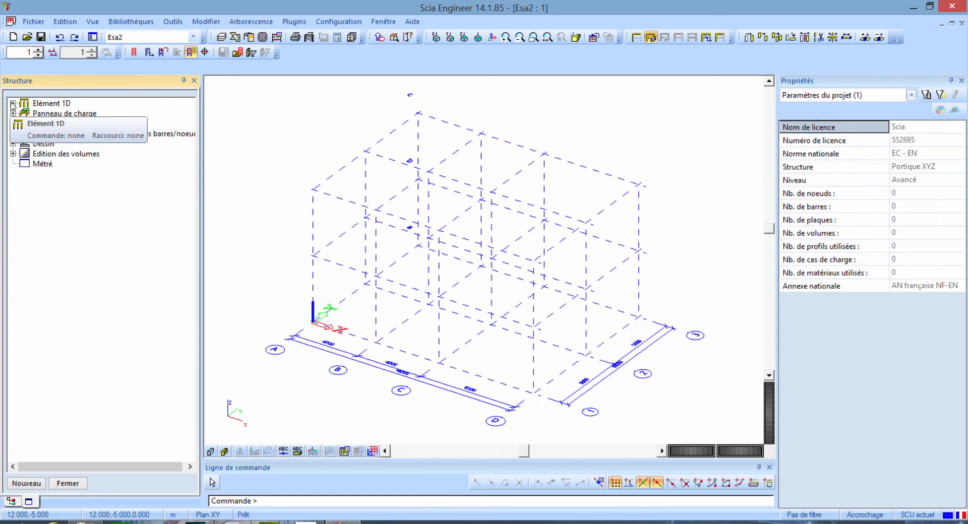
click(70, 134)
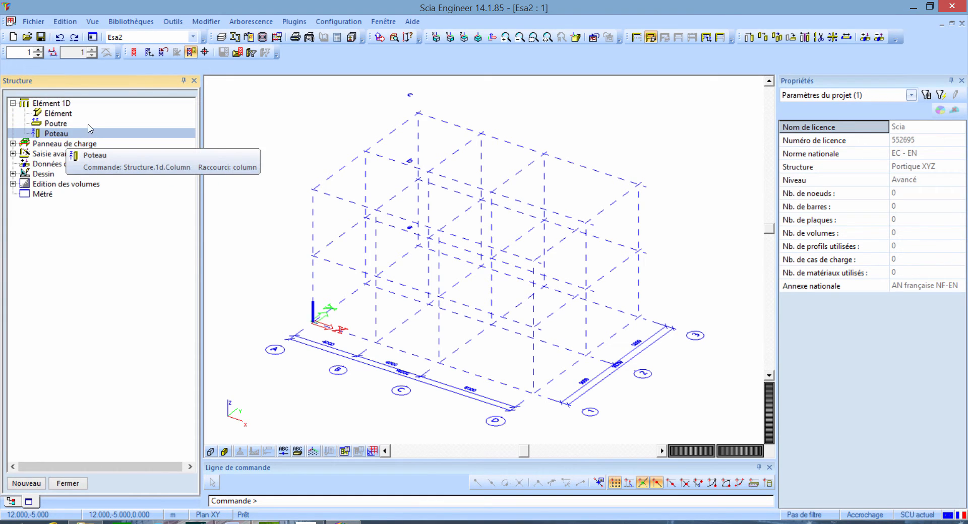
click(75, 123)
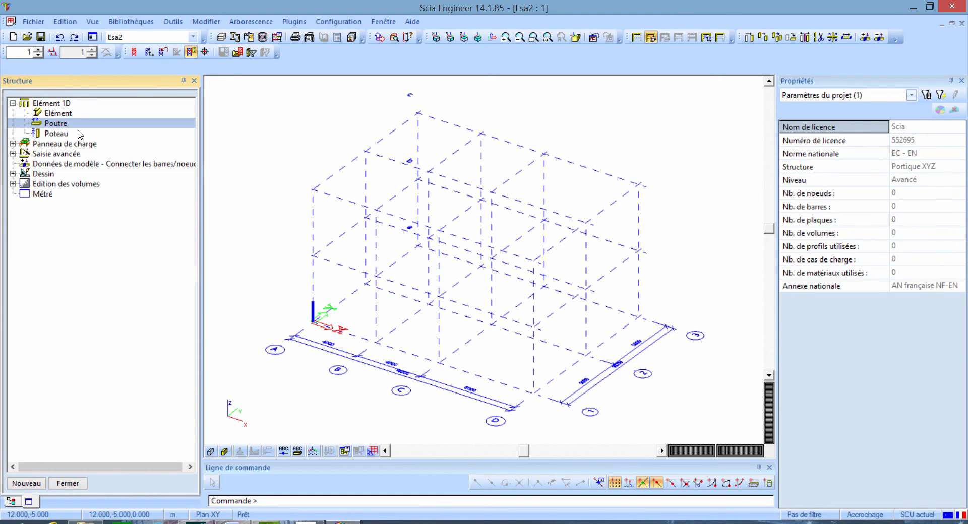
click(77, 134)
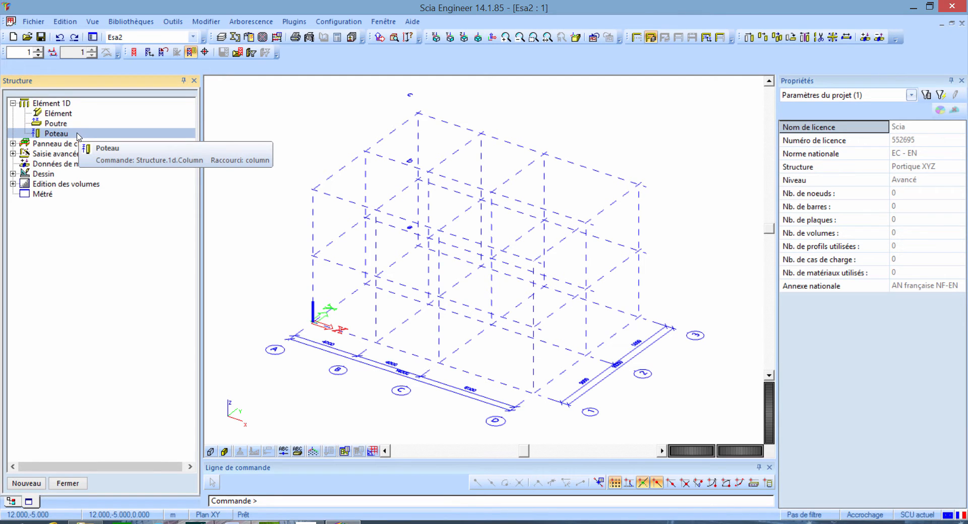
double_click(73, 134)
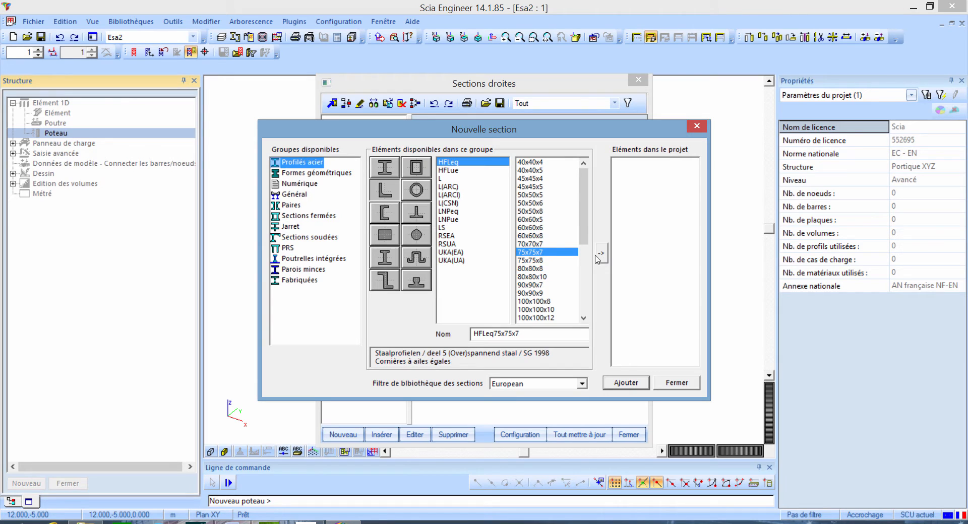
Examine the available section types: HEA and IPE steel profiles, geometric shapes, general, haunched (Jarret) and thin-walled sections
click(383, 171)
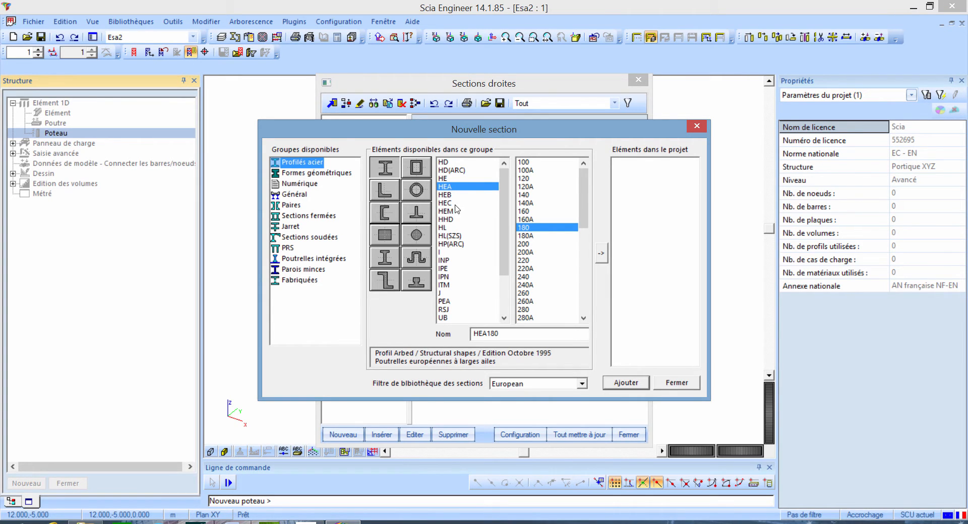
click(446, 270)
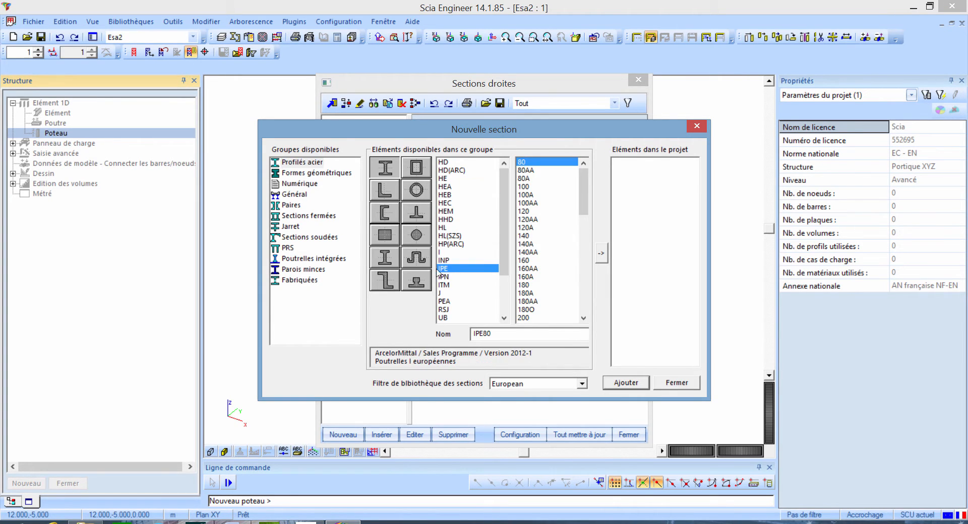
click(319, 177)
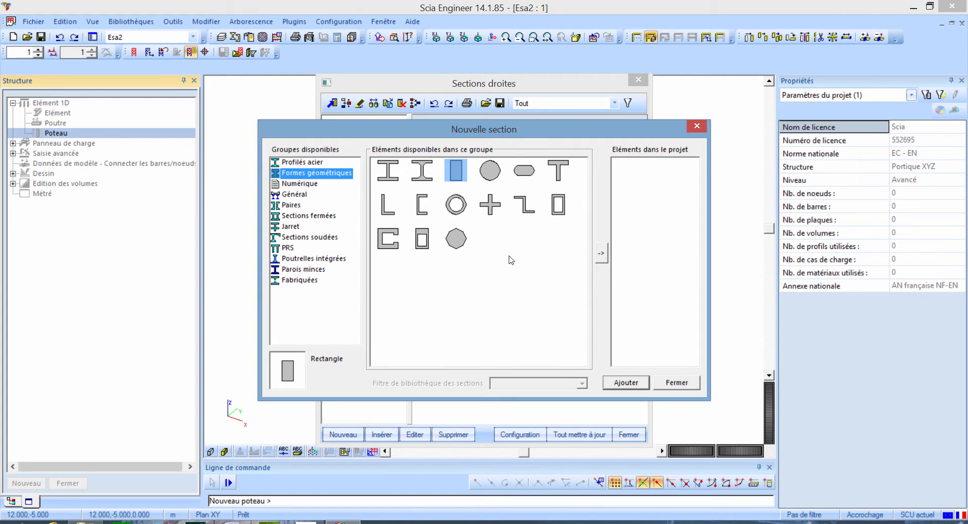
click(392, 172)
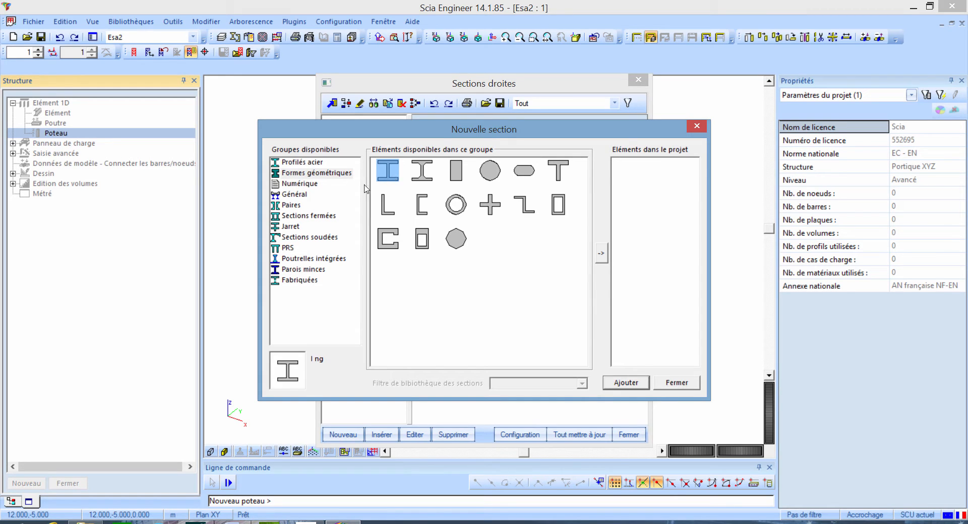
click(318, 200)
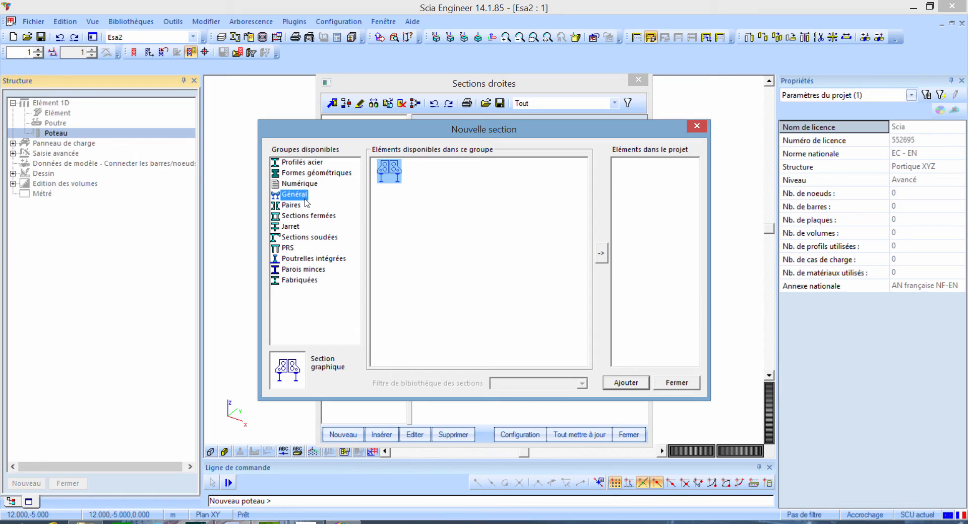
click(291, 227)
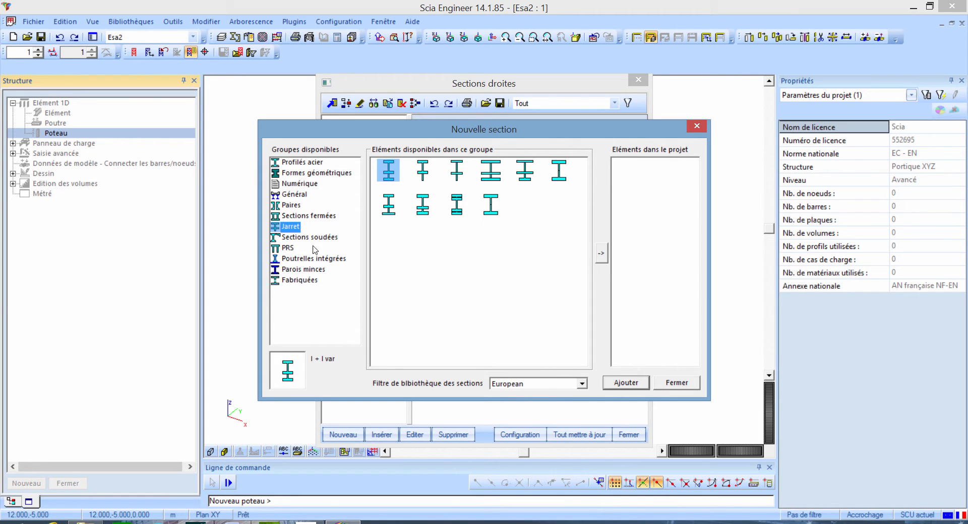
click(329, 272)
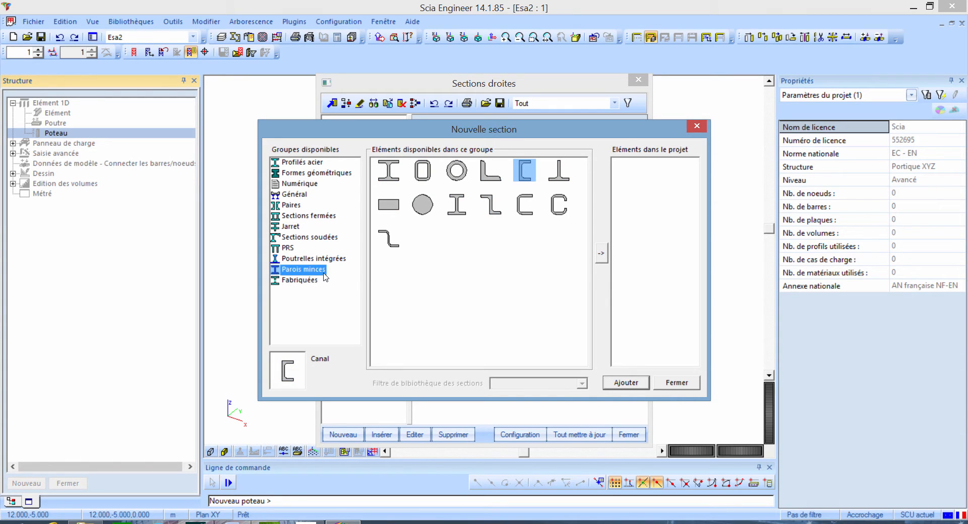
Add the IPE100 steel profile in S 235 to the project's sections
click(326, 163)
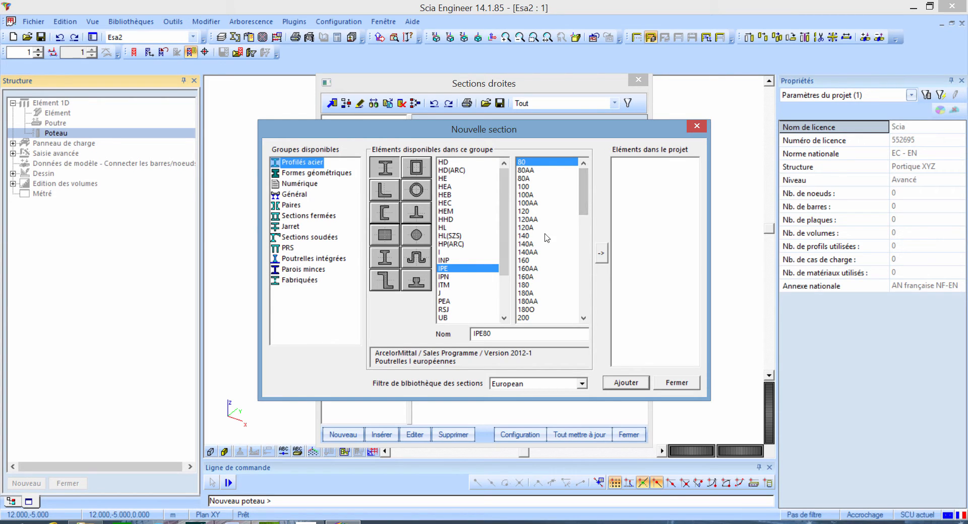
click(532, 186)
click(605, 254)
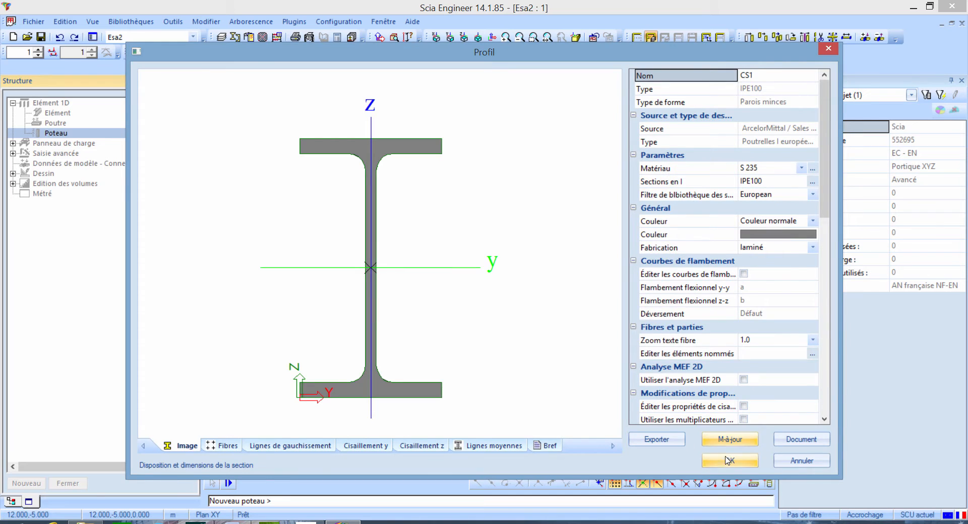
click(729, 460)
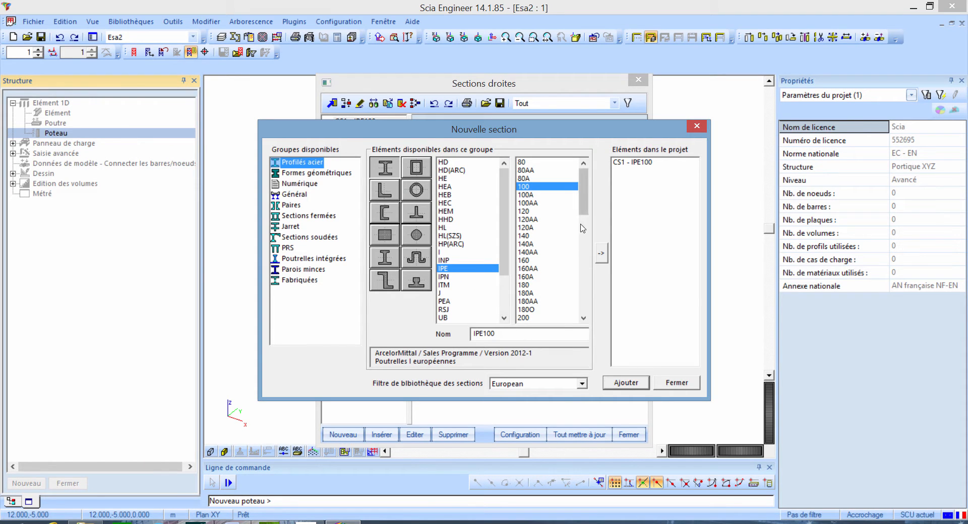
Add the IPE180 and IPE240 steel profiles in S 235 to the project's sections
click(524, 285)
click(601, 254)
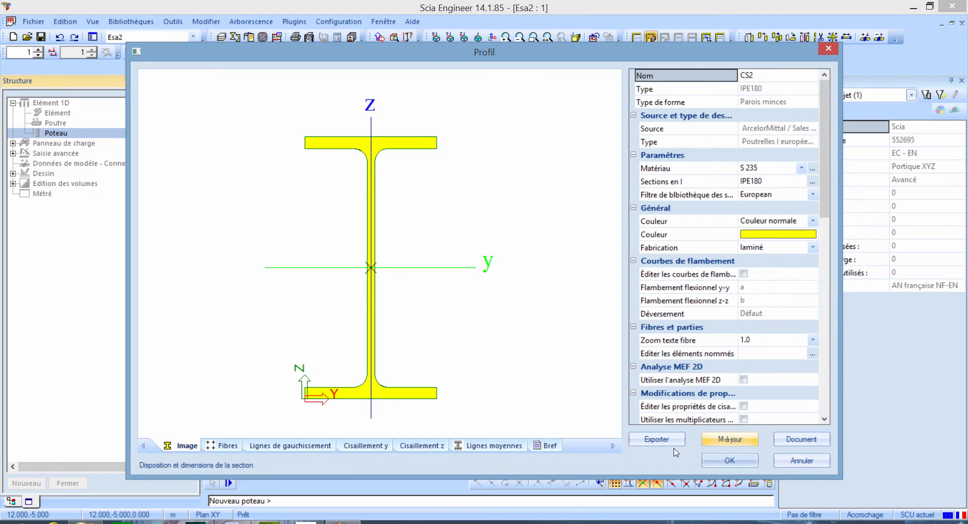
click(702, 453)
drag(584, 196, 583, 215)
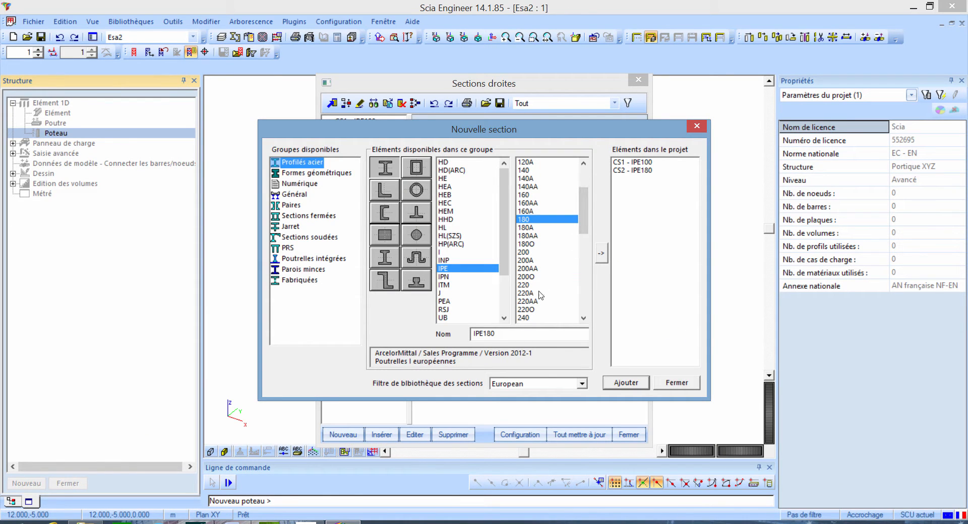
click(525, 318)
click(602, 255)
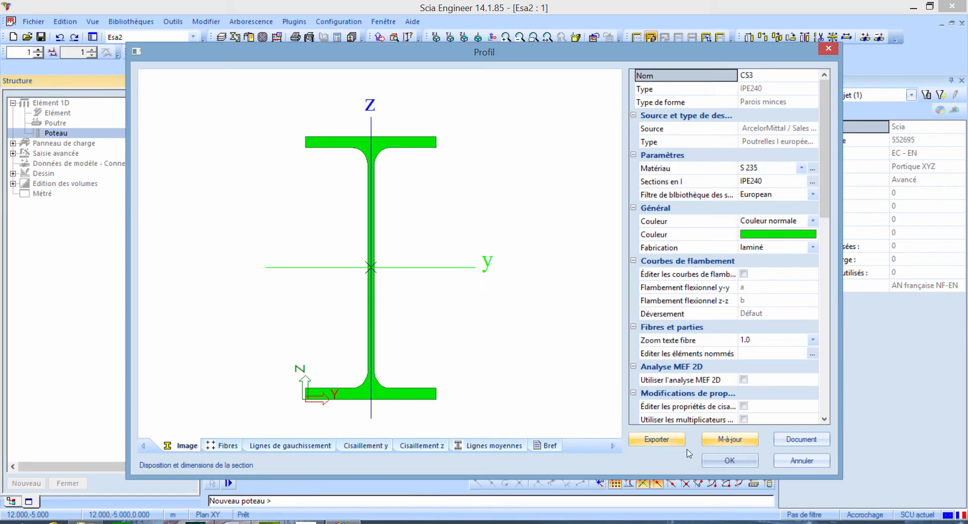
click(701, 452)
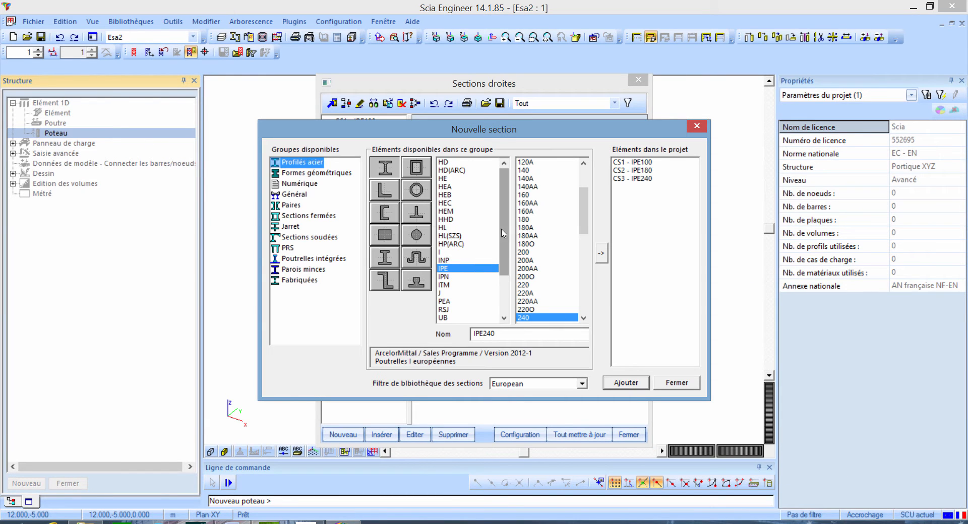
Add the HEA180 wide-flange profile in S 235 to the project's sections
click(451, 188)
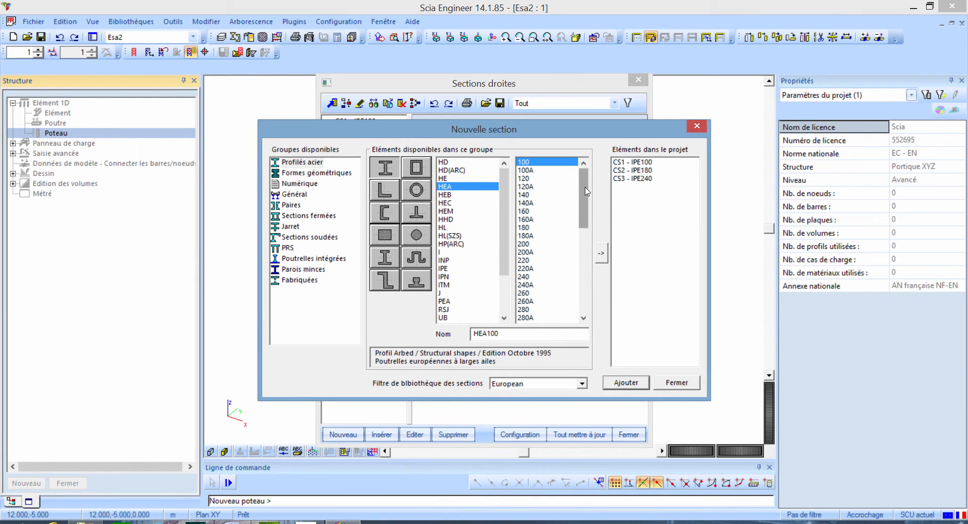
drag(586, 191, 585, 197)
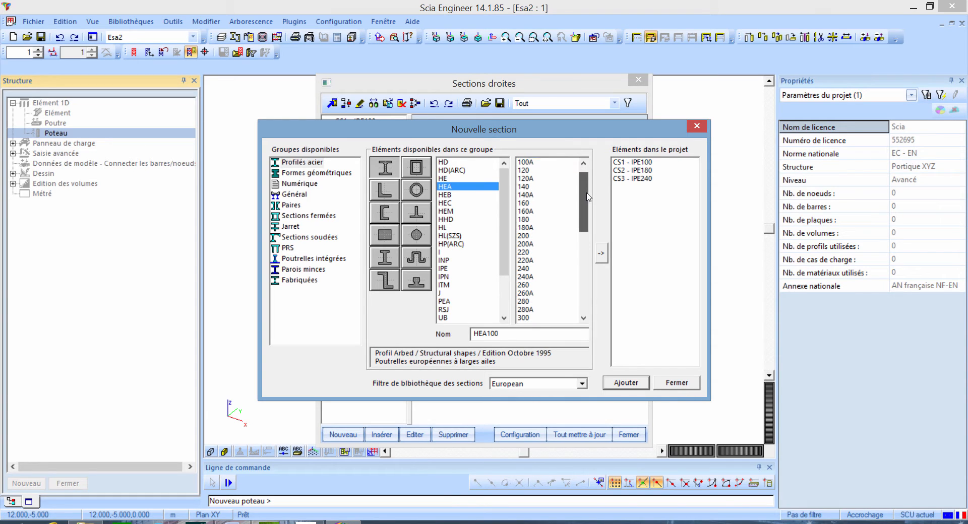
click(524, 211)
click(600, 255)
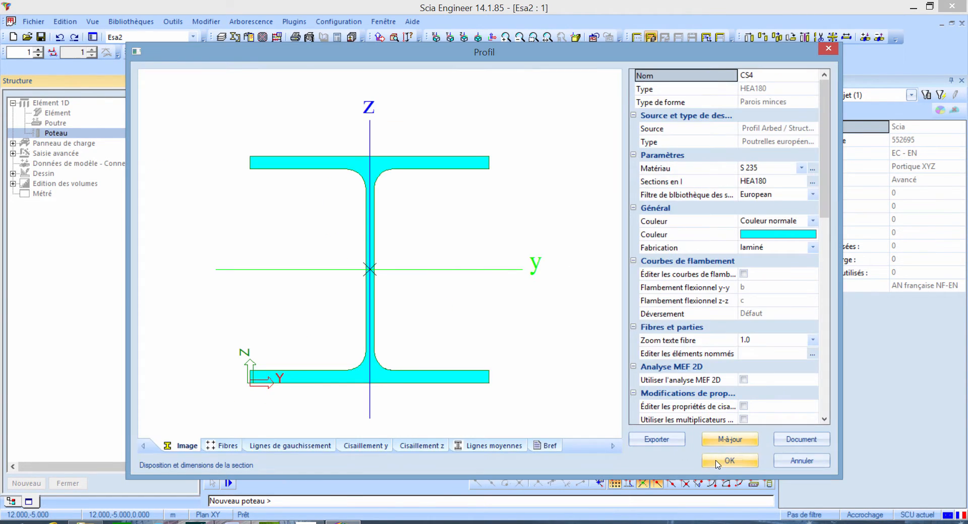
click(718, 460)
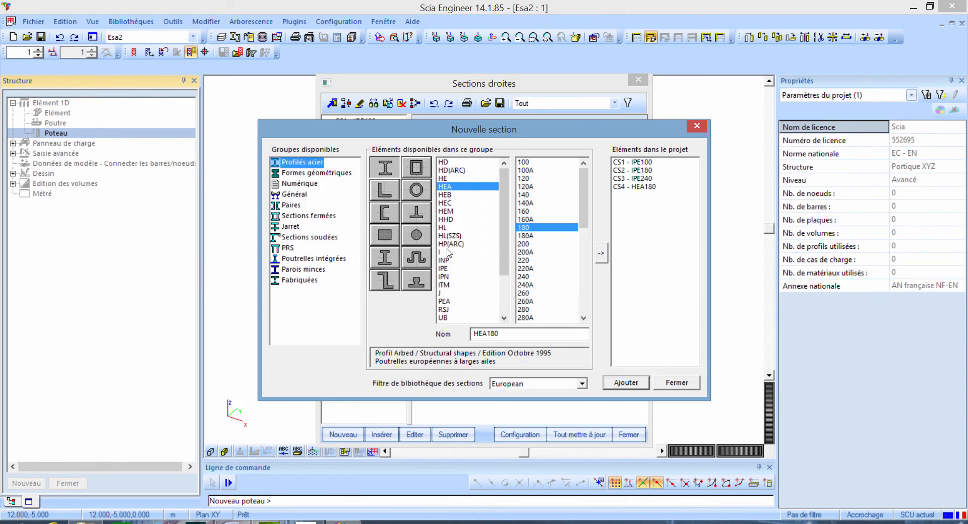
Add the equal-leg angle HFLeq75x75x7 to the project's sections
click(388, 197)
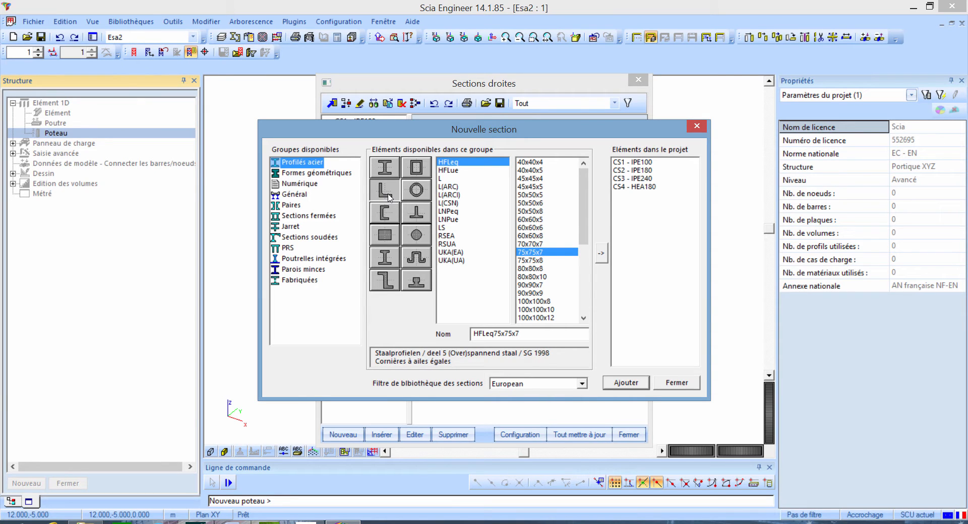
key(Escape)
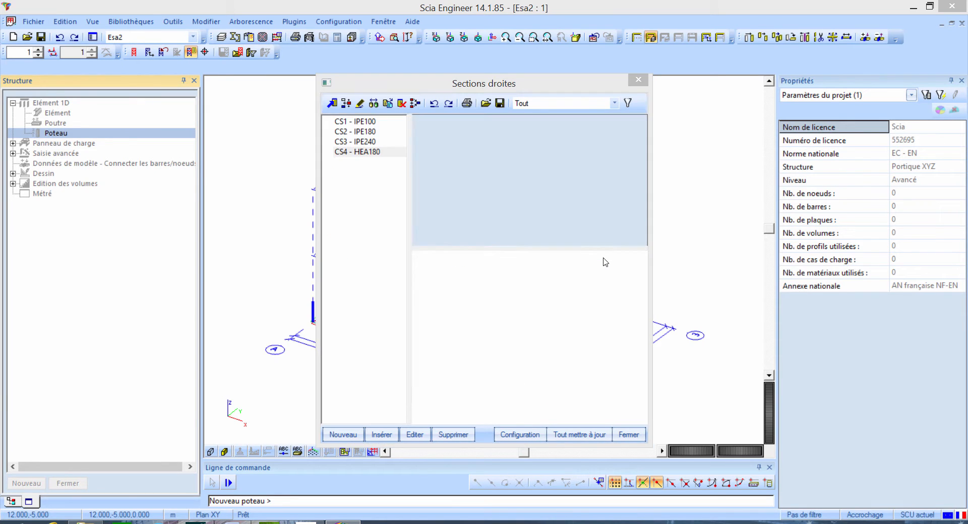
click(729, 461)
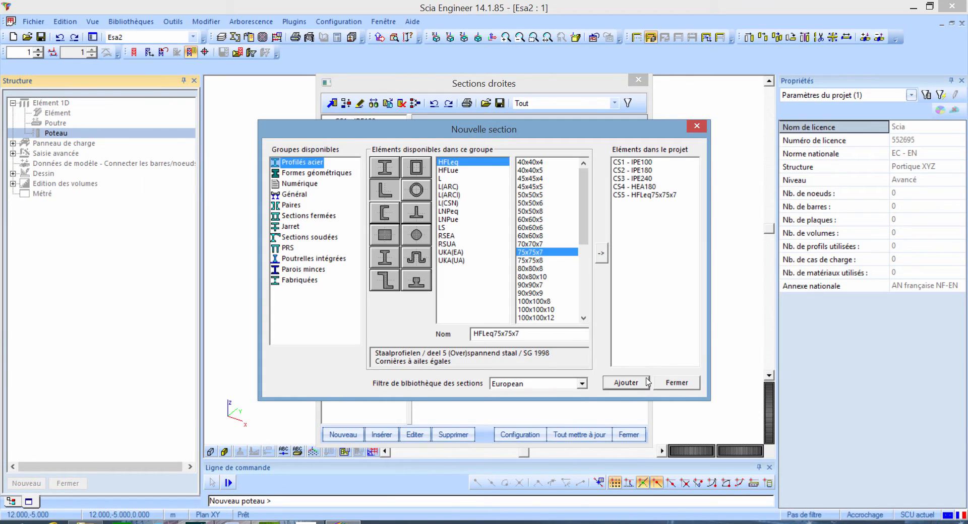
Finish the section list and define the new column with profile CS4 - HEA180 and a length of 4 m
click(677, 383)
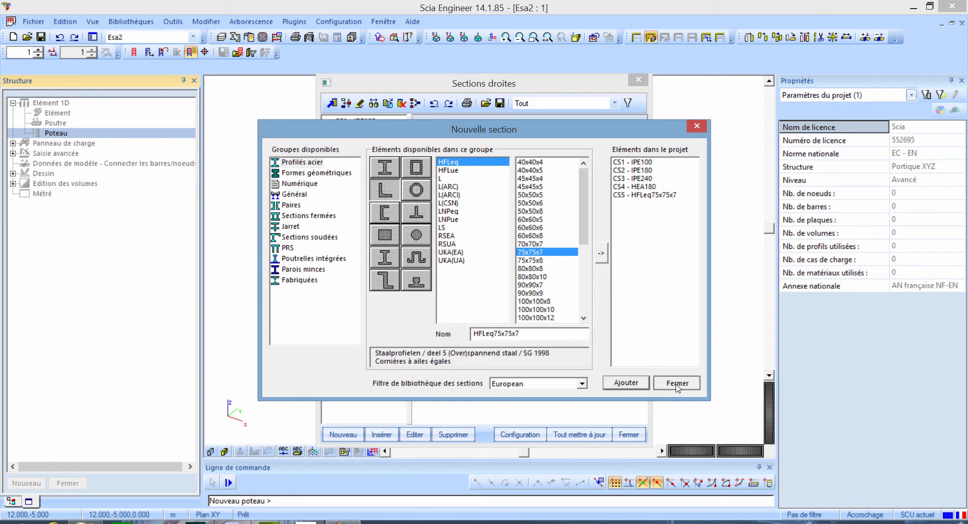
click(628, 435)
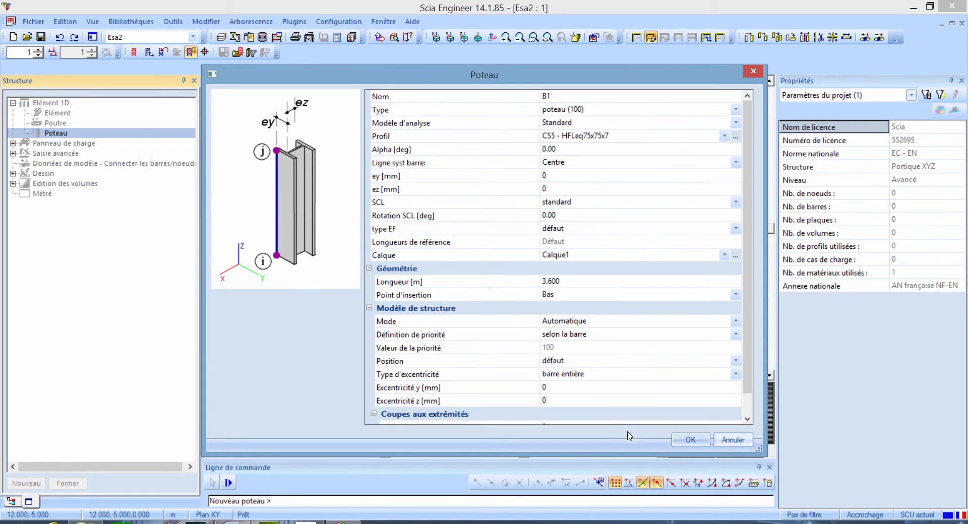
click(590, 139)
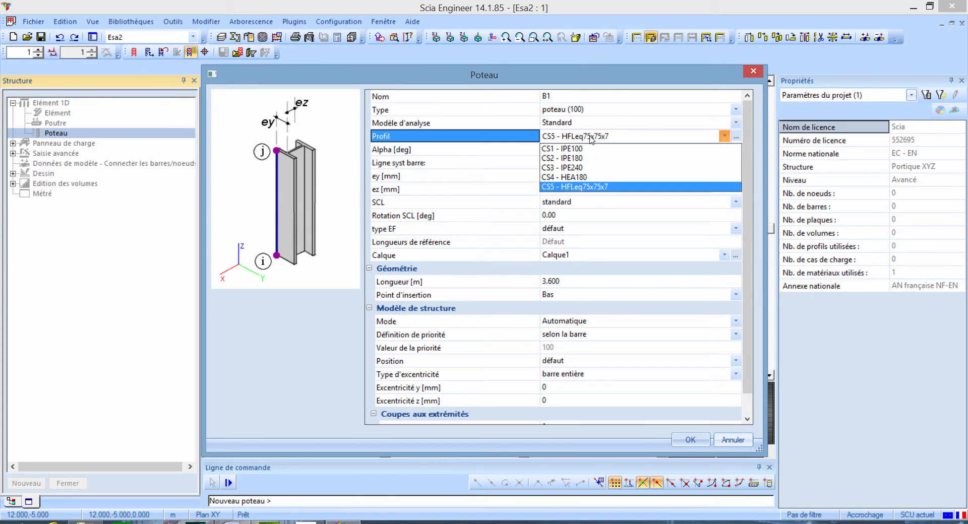
click(589, 178)
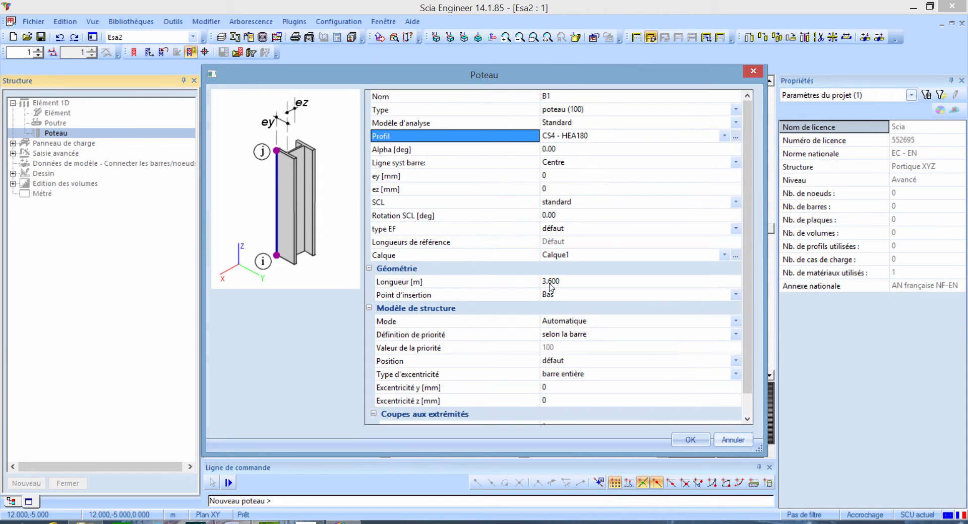
click(568, 285)
text(4)
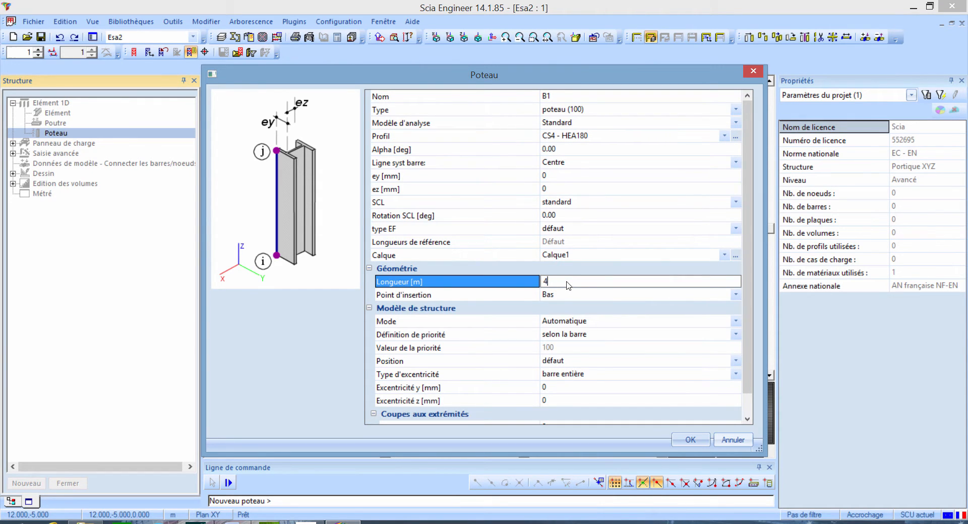
click(690, 440)
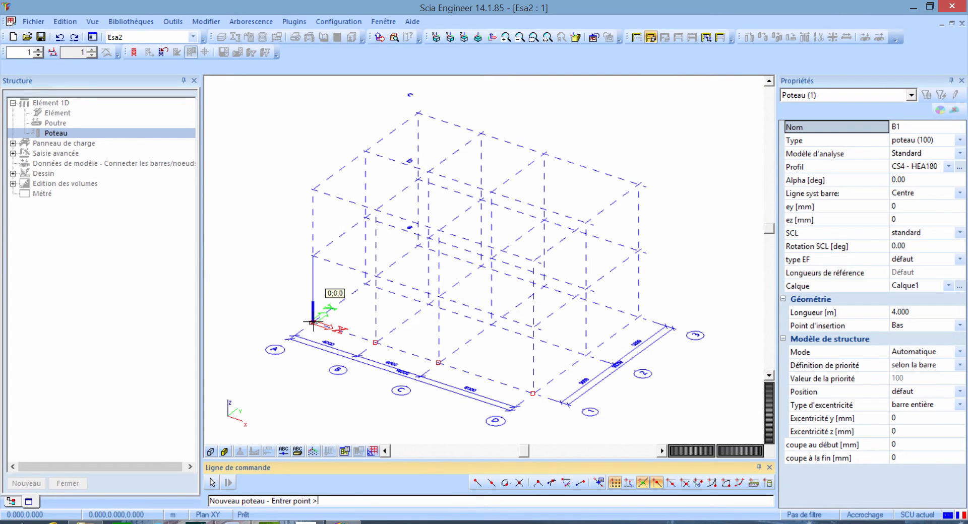
Place the columns at the base grid points A, B, C and D along grid line 1
click(376, 343)
click(438, 362)
click(533, 395)
key(Escape)
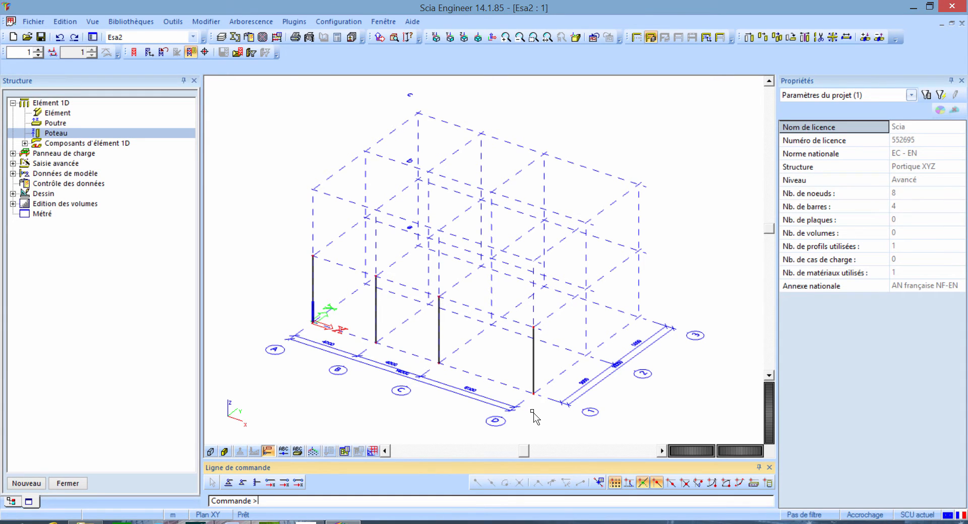
Start a new 1D element with profile CS3 - IPE240
double_click(64, 115)
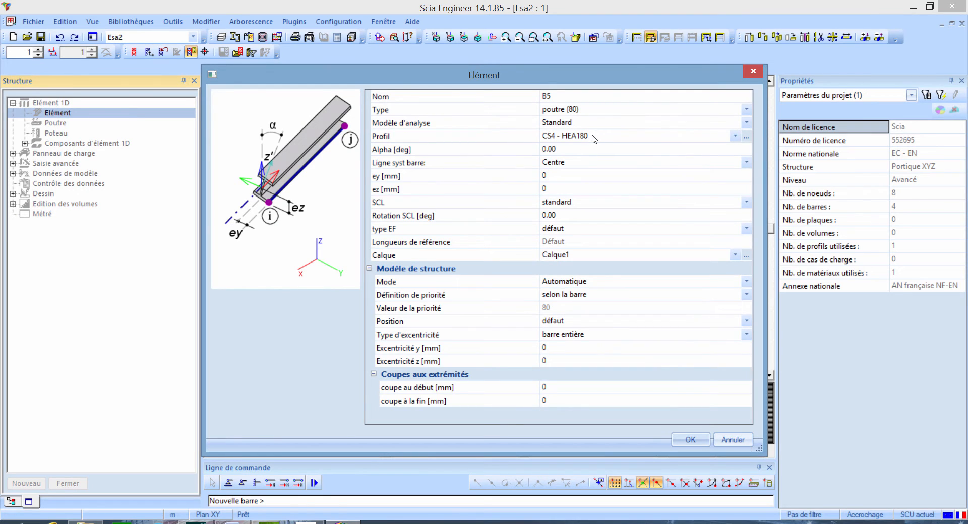
click(593, 138)
click(593, 138)
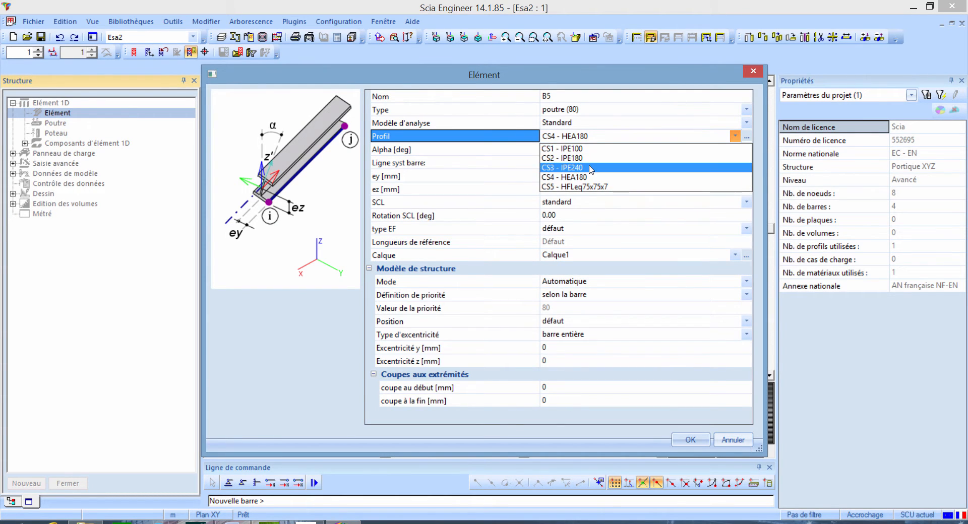
click(594, 168)
click(698, 443)
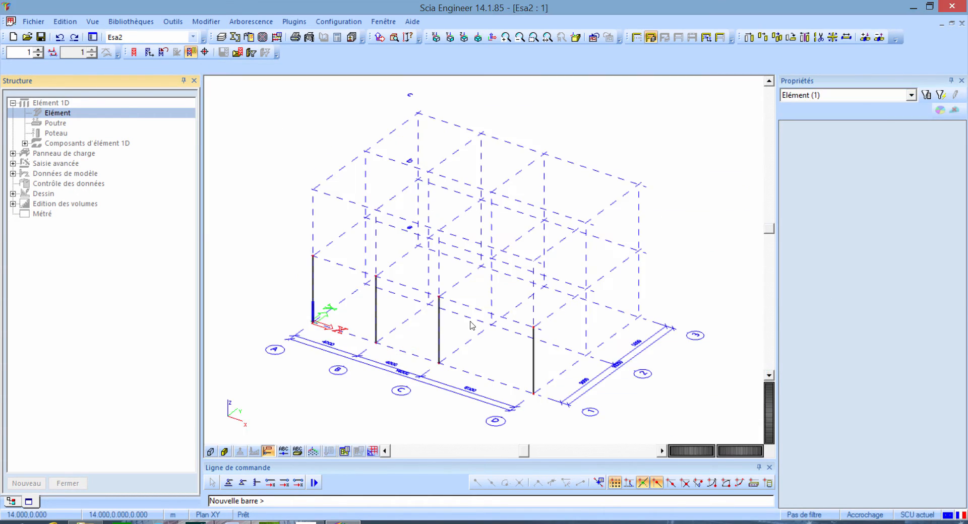
Draw three beams linking the tops of the adjacent columns along grid line 1, from A to D
click(313, 256)
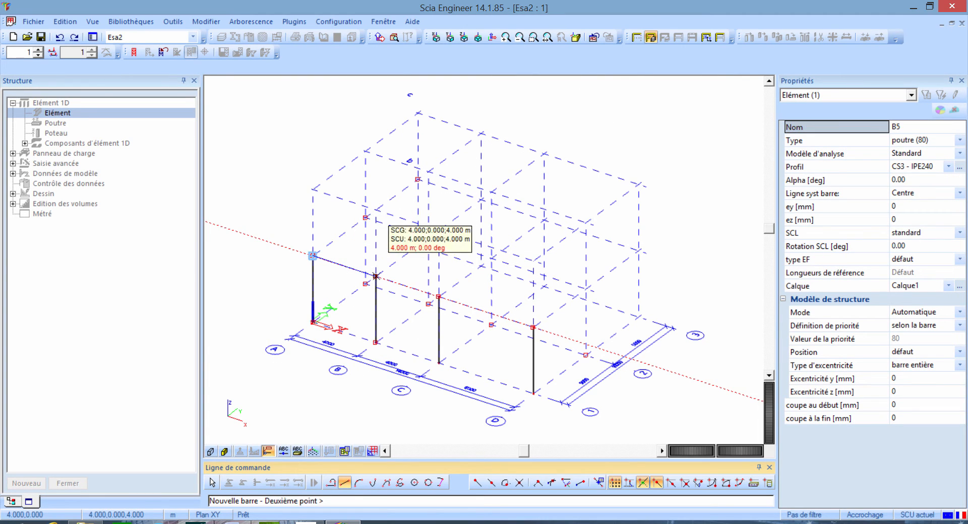
click(376, 276)
click(376, 276)
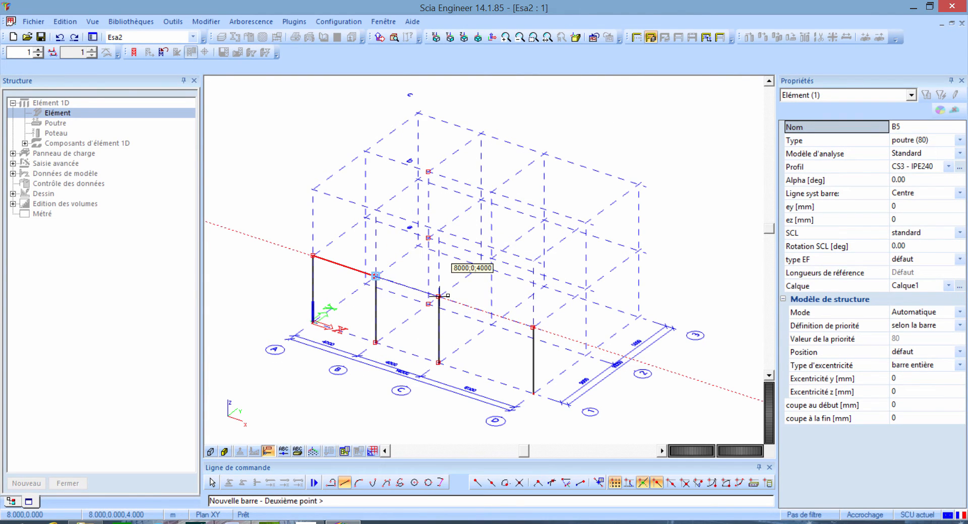
click(439, 296)
click(439, 296)
click(533, 327)
key(Escape)
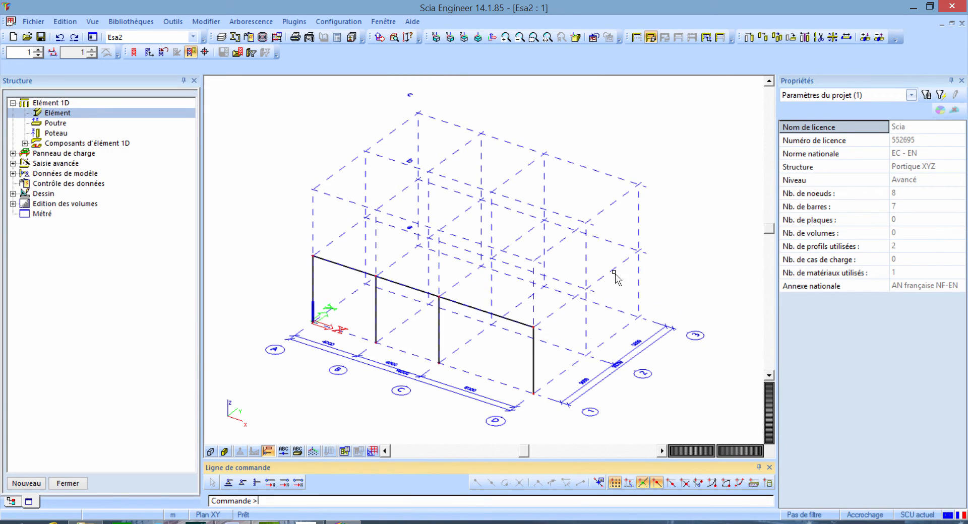
Multi-copy the whole frame once at 5 m along y, linking the selected nodes with new bars
click(451, 38)
drag(687, 323, 225, 194)
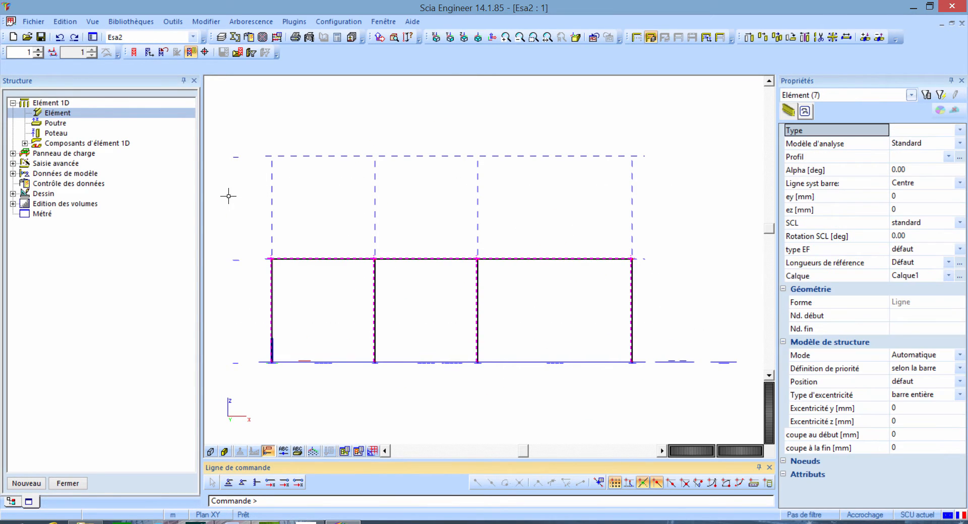
click(478, 38)
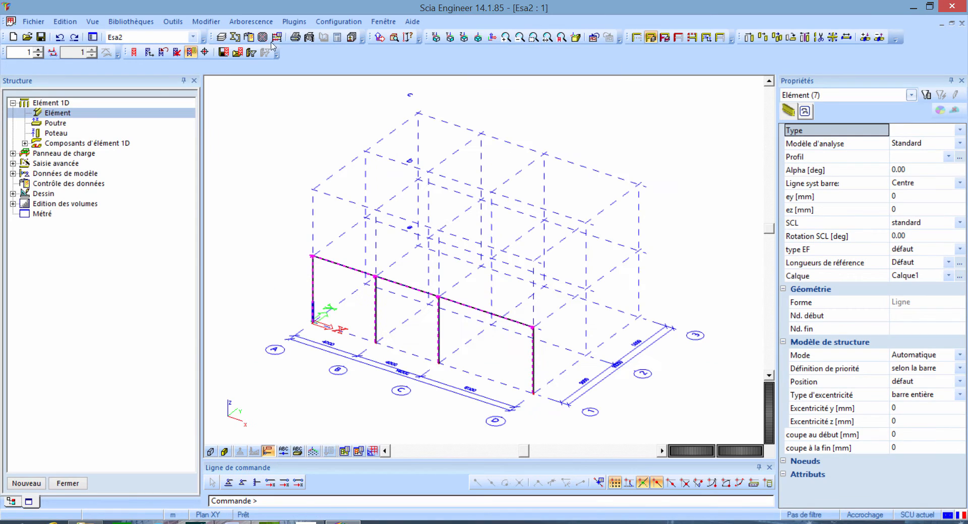
click(218, 24)
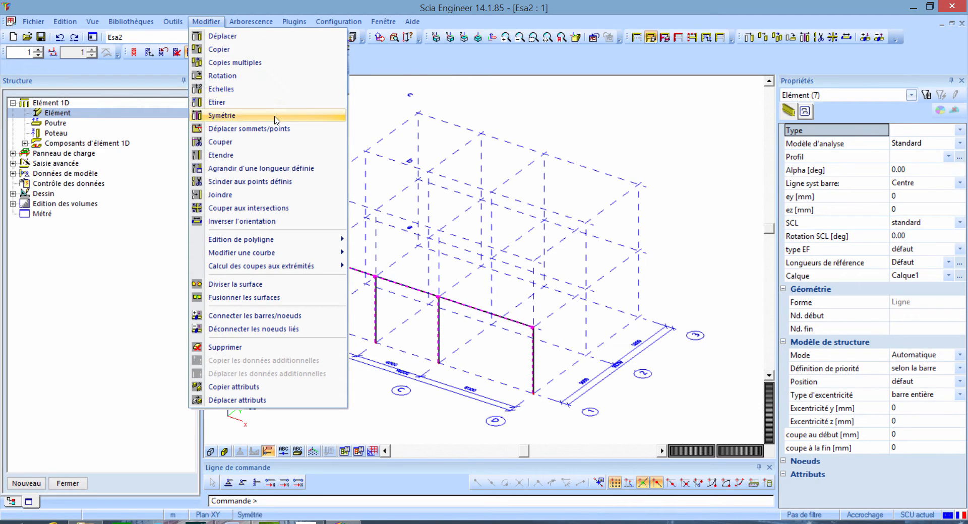
click(270, 63)
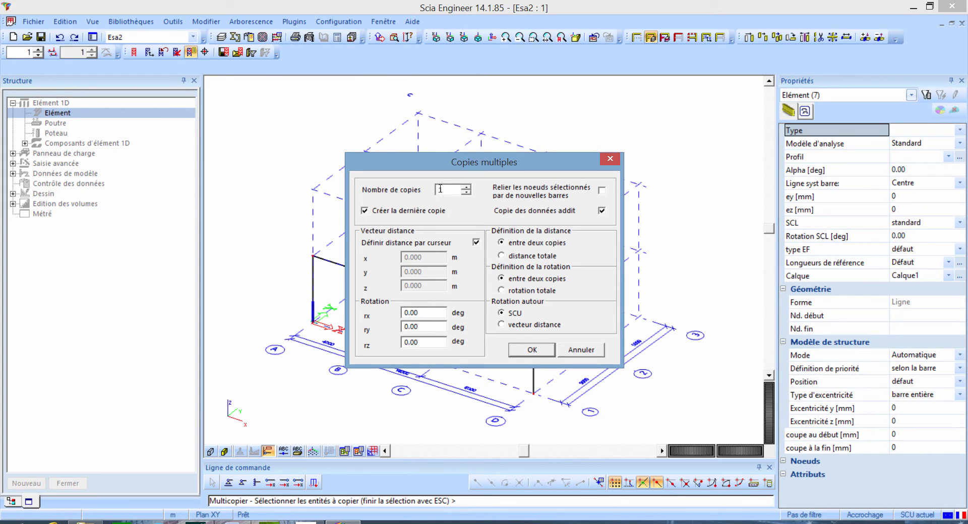
click(476, 243)
drag(422, 272, 393, 271)
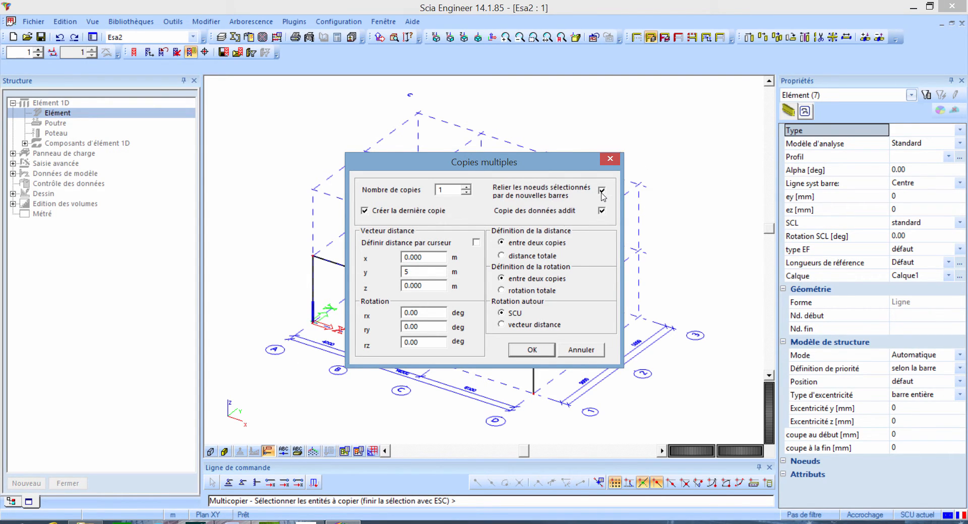
click(532, 350)
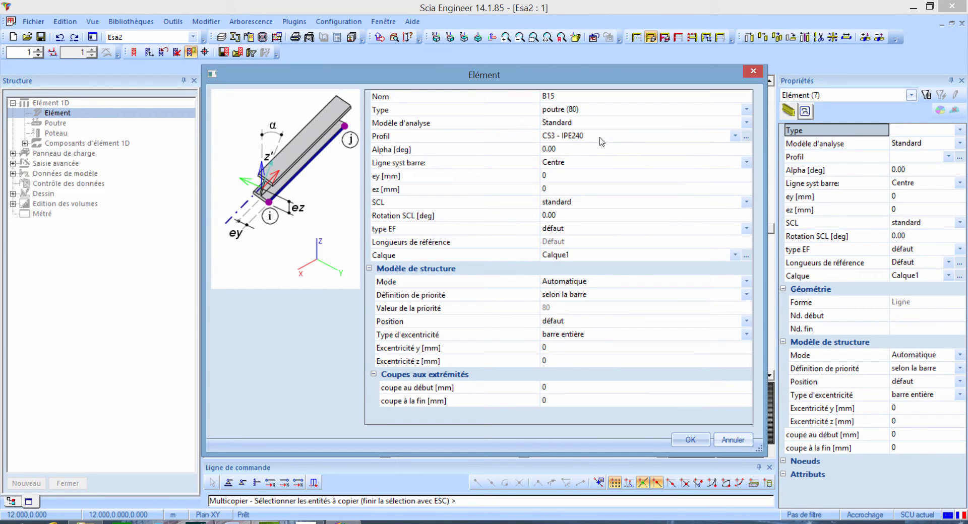
Assign profile CS2 - IPE180 to the new linking bars, complete the copy and clear the selection
click(600, 138)
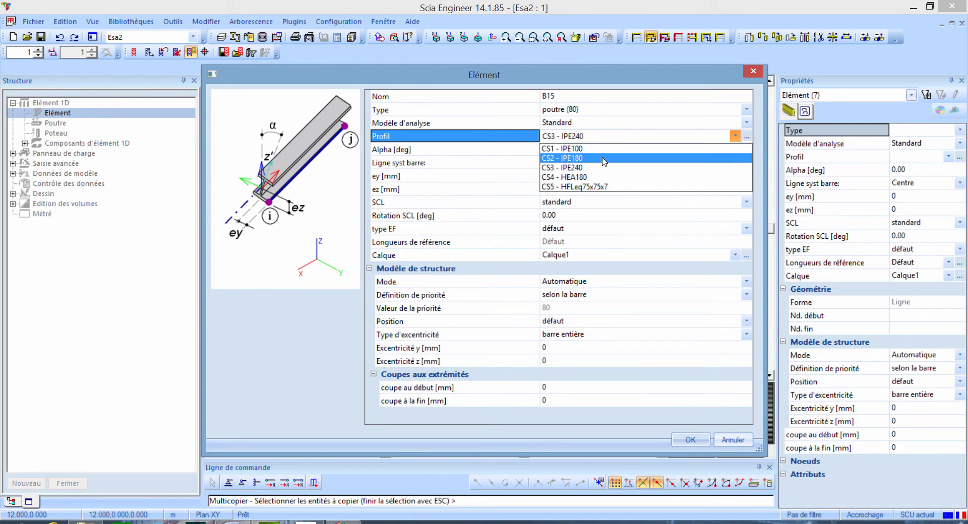
click(604, 159)
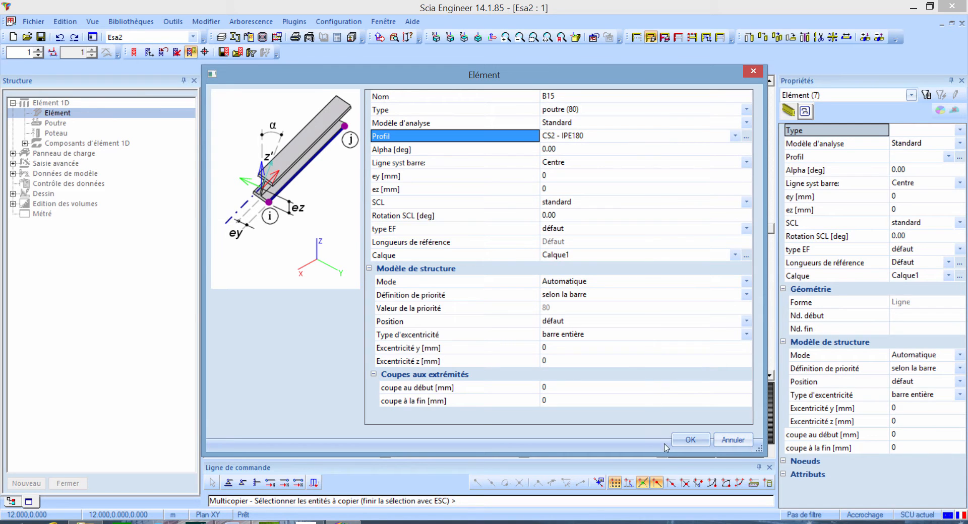
click(690, 440)
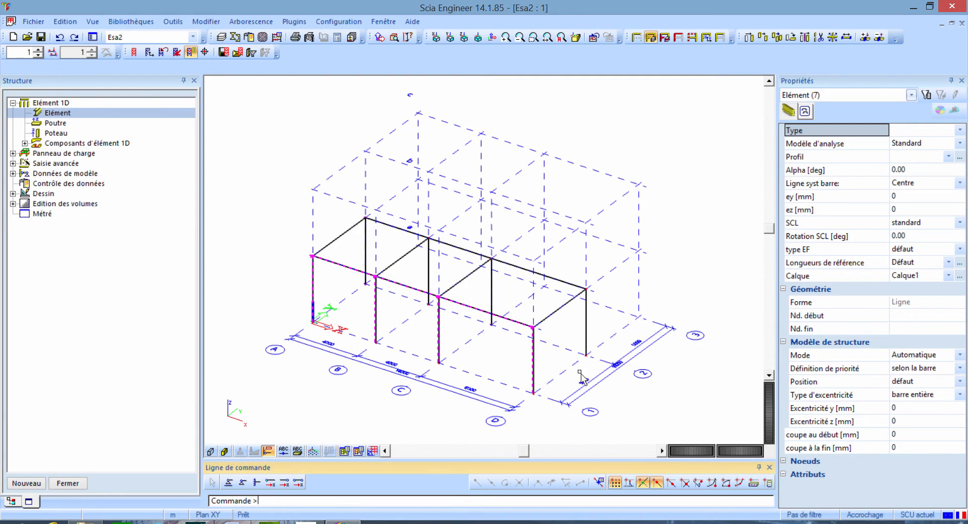
key(Escape)
Copy the C–D bay's line 2 columns and beam plus its two transverse beams one bay further, onto grid line 3
key(ctrl)
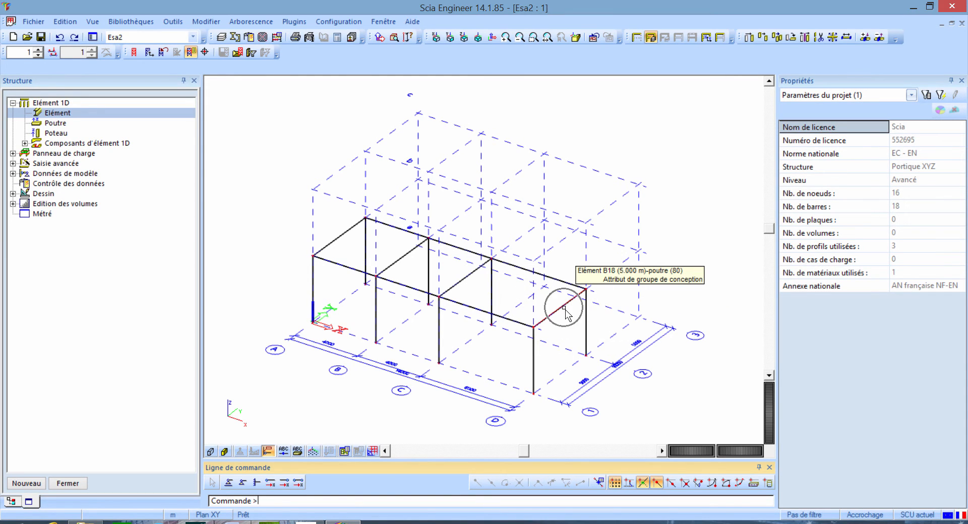
drag(610, 337, 561, 277)
drag(493, 281, 474, 264)
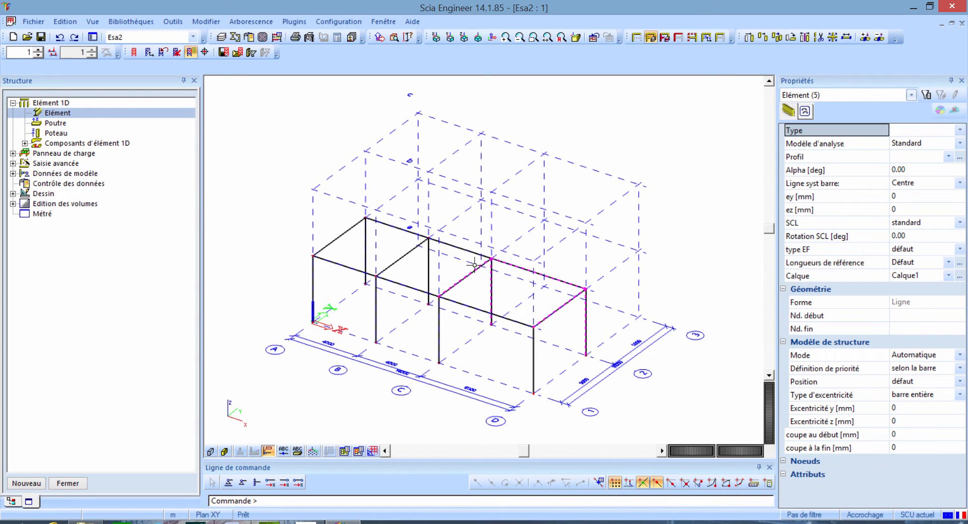
click(205, 21)
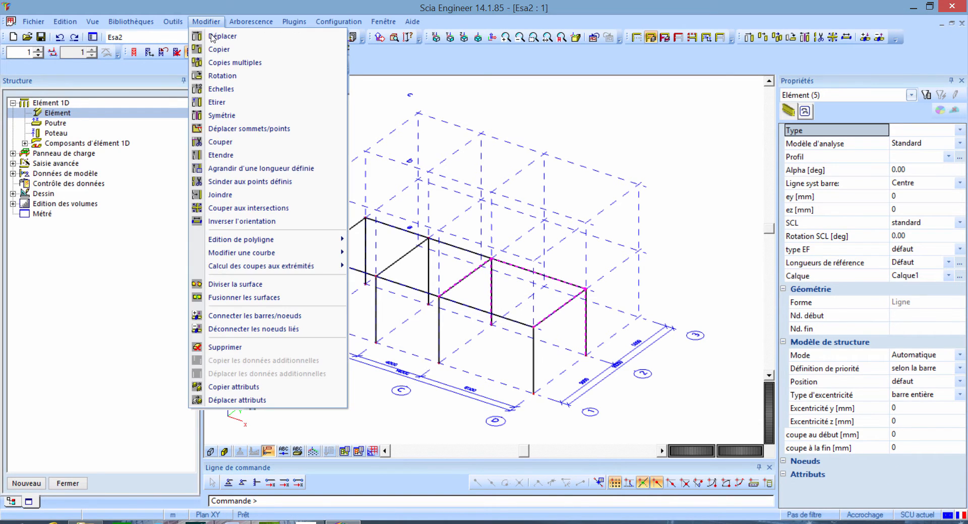
click(220, 52)
click(438, 297)
click(478, 266)
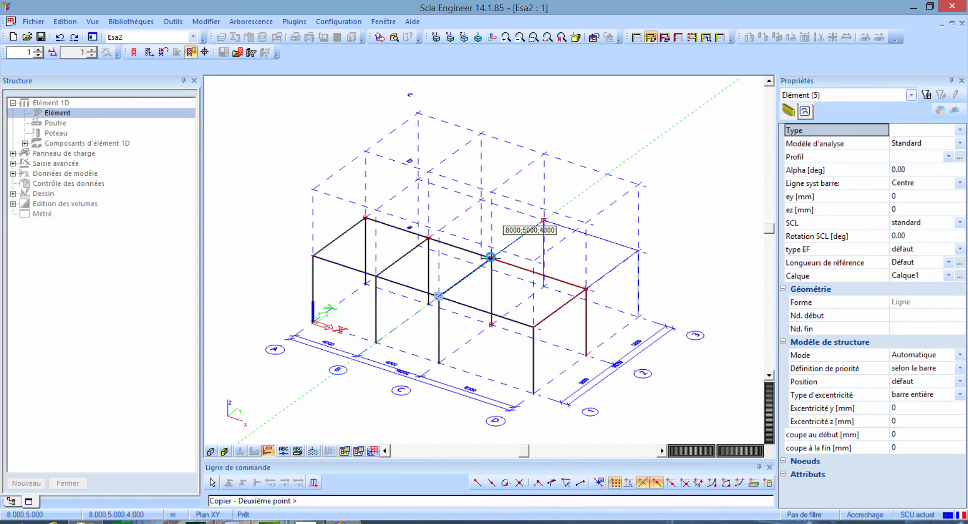
key(Escape)
key(Escape)
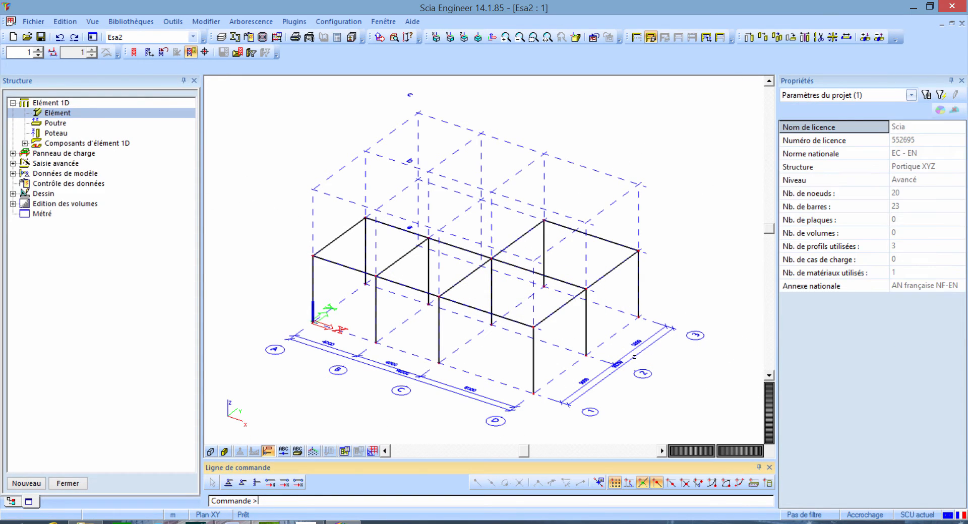
Select all members between grid lines B and D in the front view and copy them 4 m up as the second storey
click(453, 44)
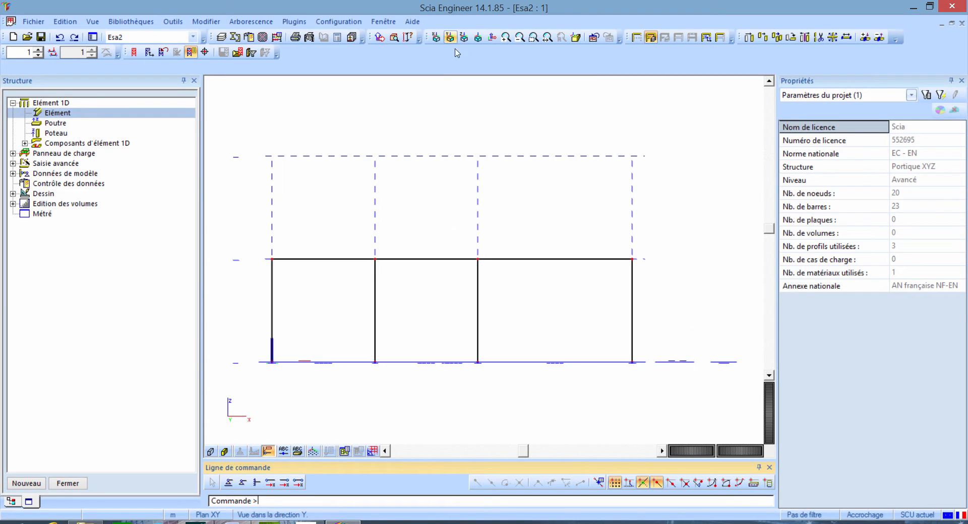
drag(664, 315, 459, 239)
drag(363, 235, 529, 368)
click(478, 37)
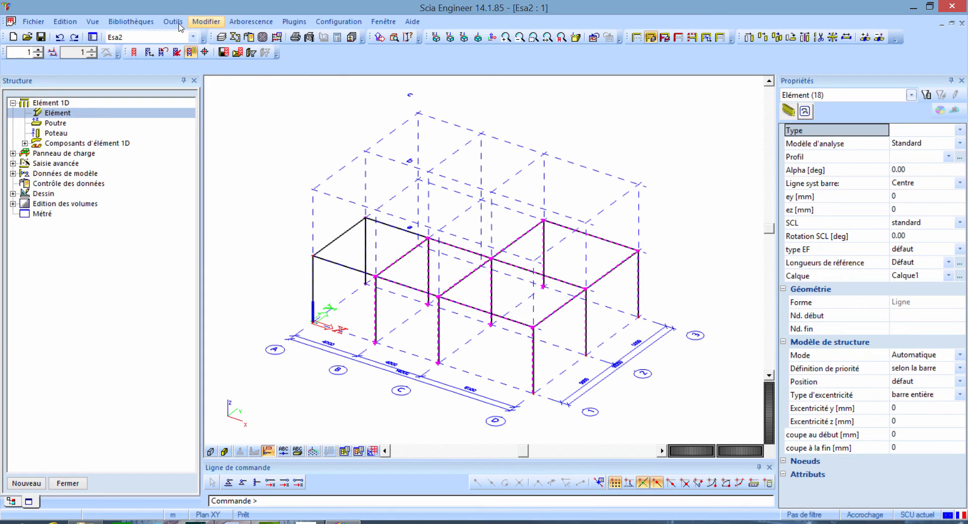
click(206, 21)
click(228, 52)
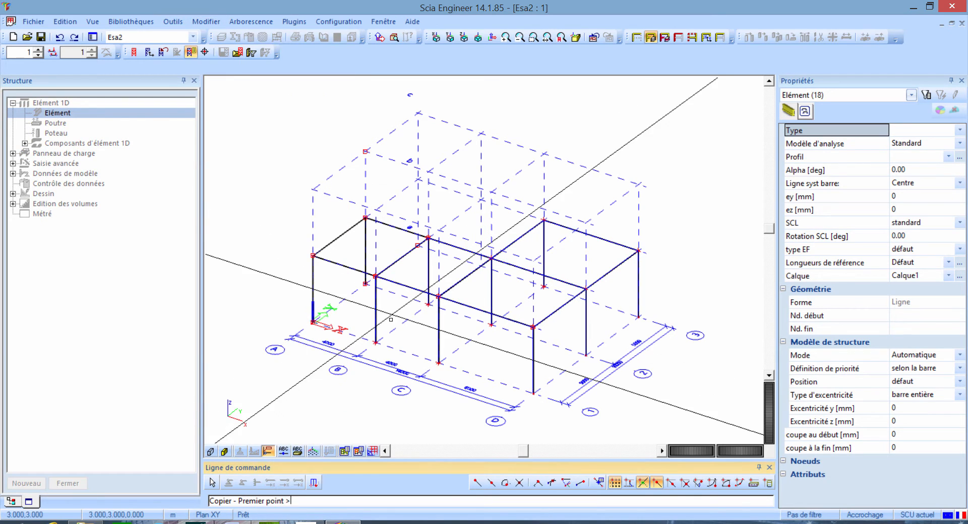
click(376, 342)
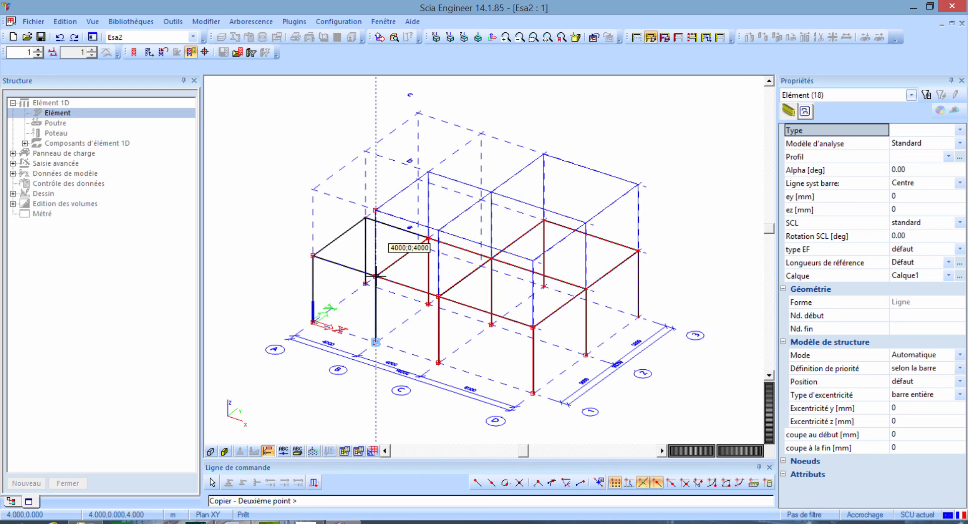
click(376, 276)
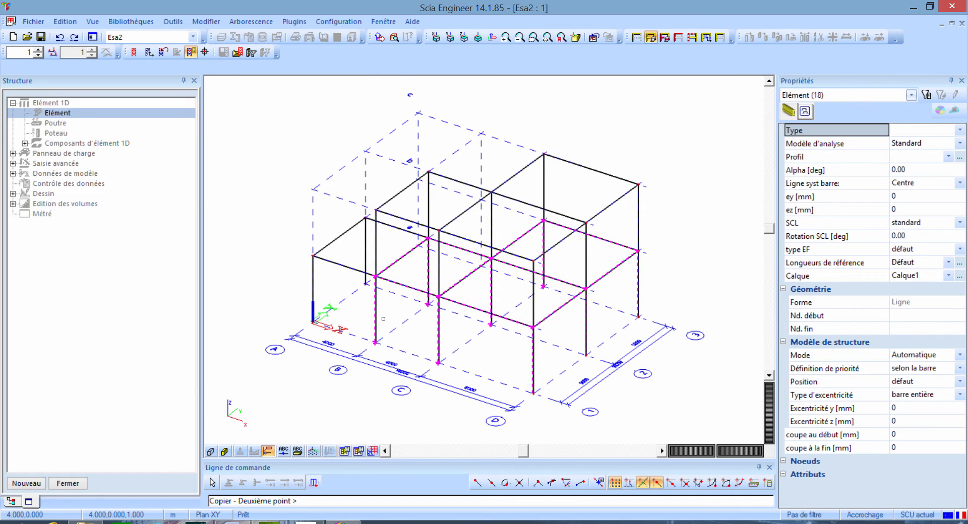
right_click(357, 387)
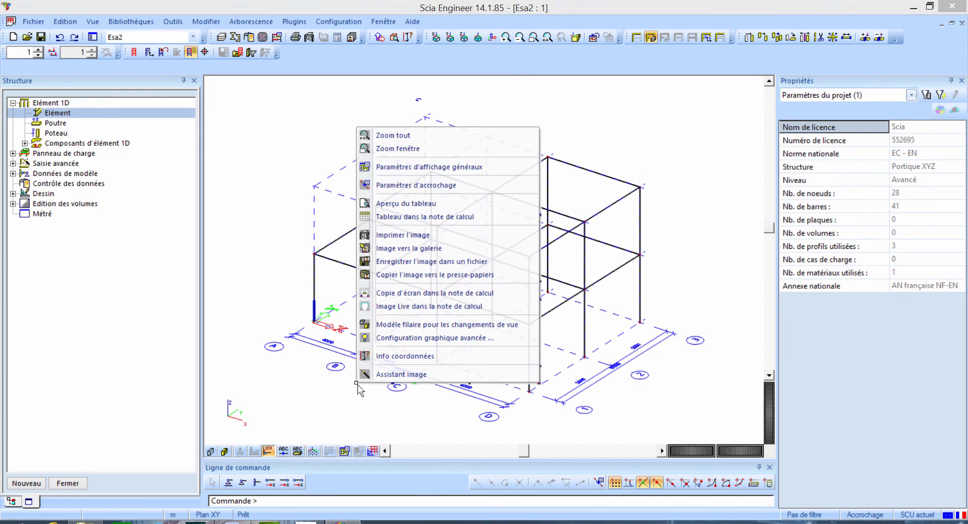
Hide the 3D grid 3Grille in the grid manager
click(373, 451)
click(374, 451)
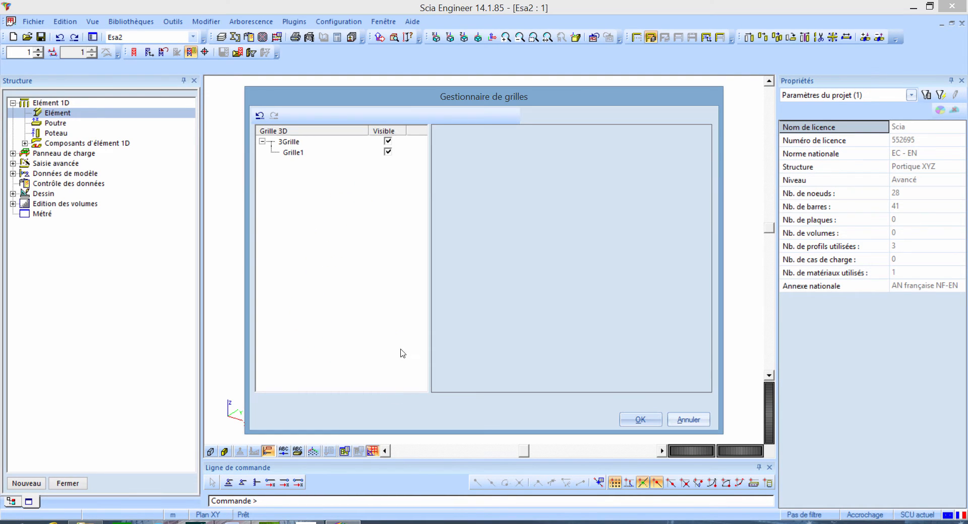
click(387, 142)
click(641, 419)
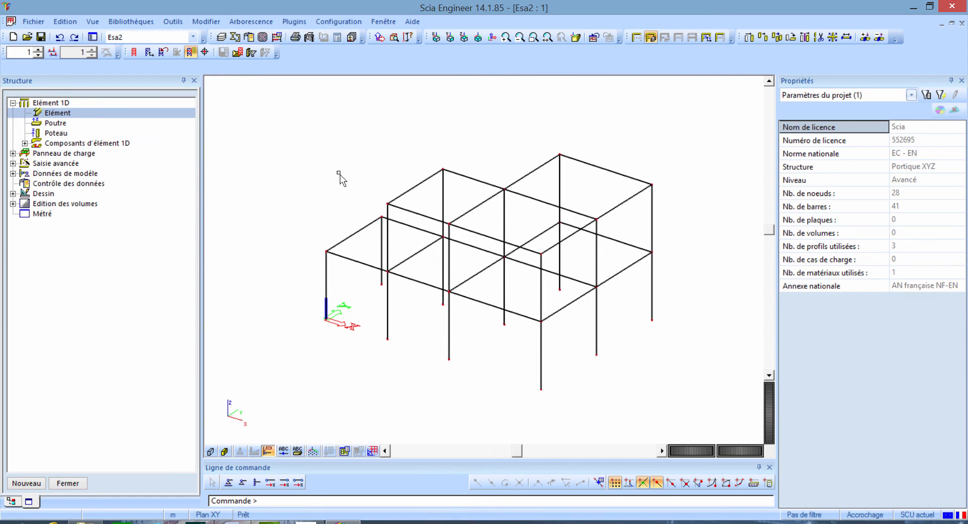
Check the profile of the second-storey transverse beam on line B, keep CS2 - IPE180 and clear the selection
click(419, 187)
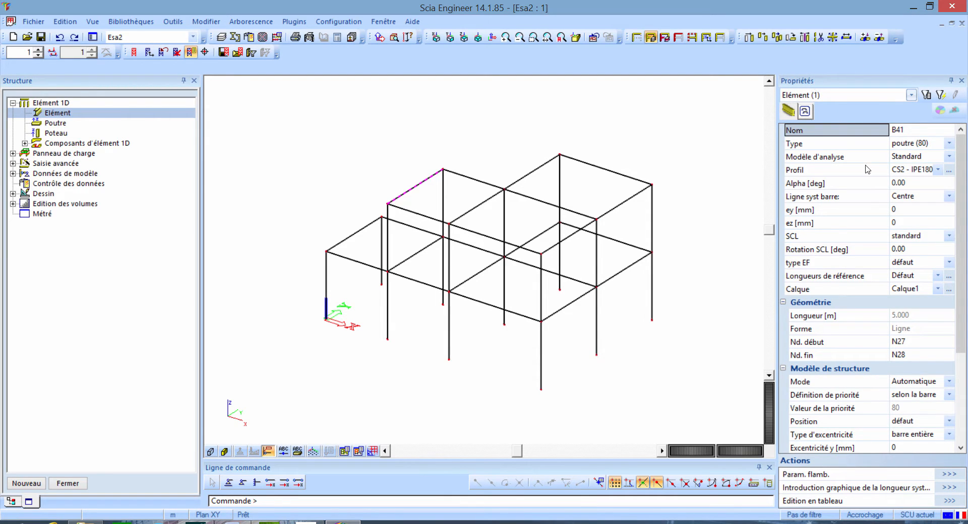
click(918, 171)
click(918, 172)
click(920, 172)
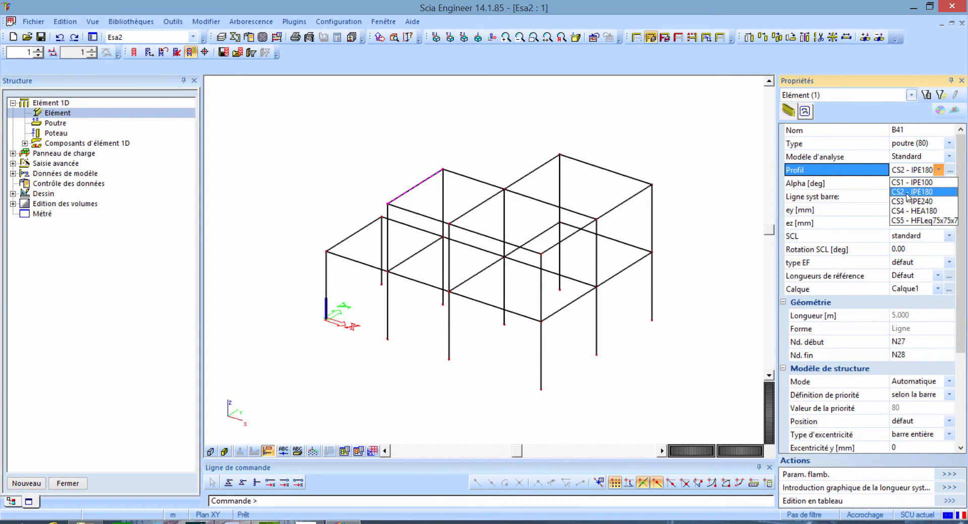
click(908, 194)
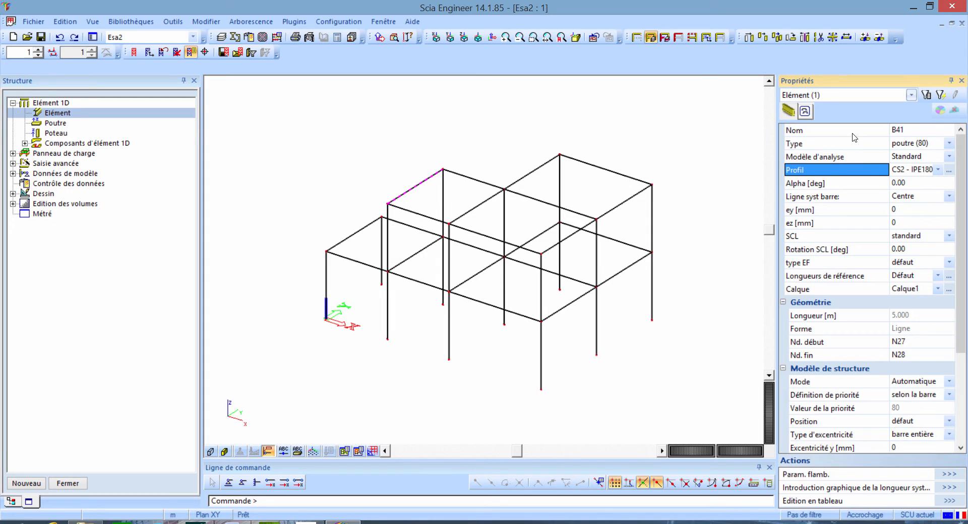
key(Escape)
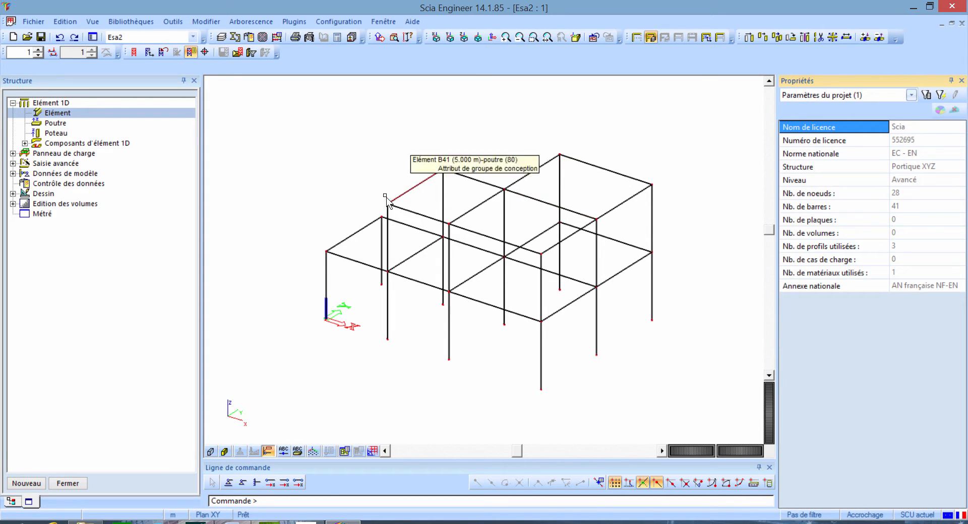
Set the Z coordinate of the two end nodes of the second-storey line B beam to 7 m and clear the selection
click(389, 204)
click(442, 170)
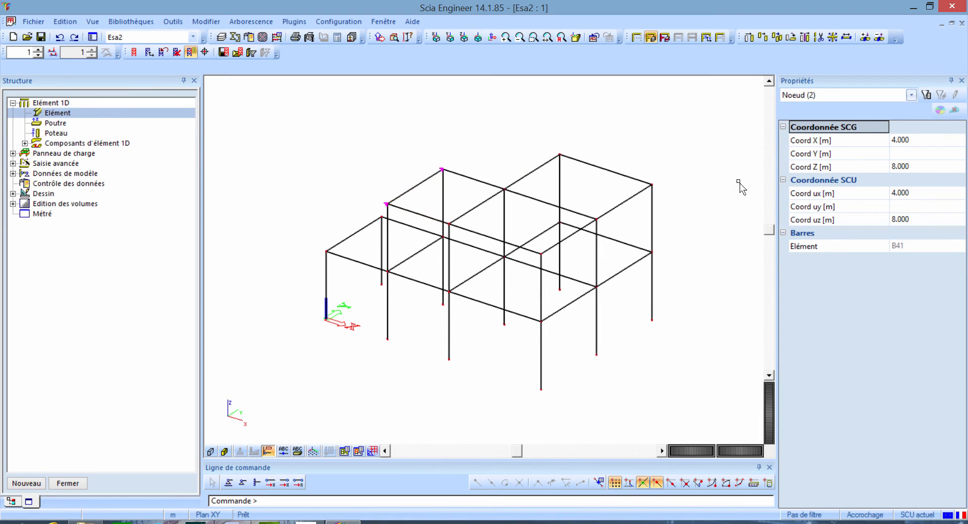
click(913, 172)
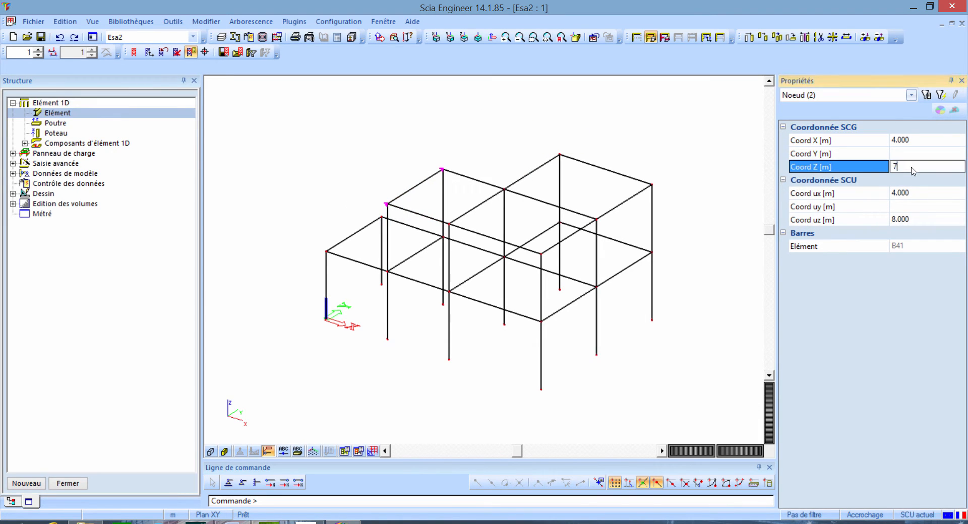
text(7)
key(Return)
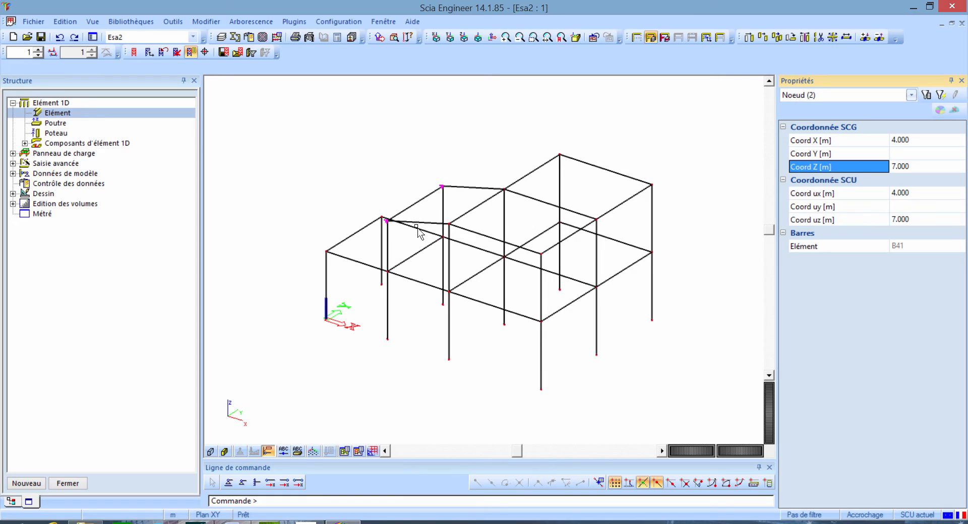
ctrl+right_drag(431, 269, 436, 261)
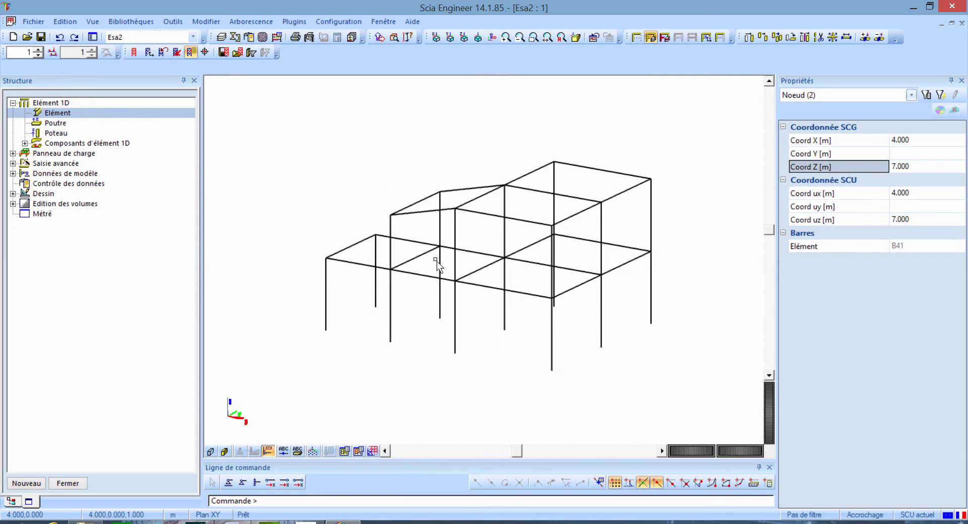
key(Escape)
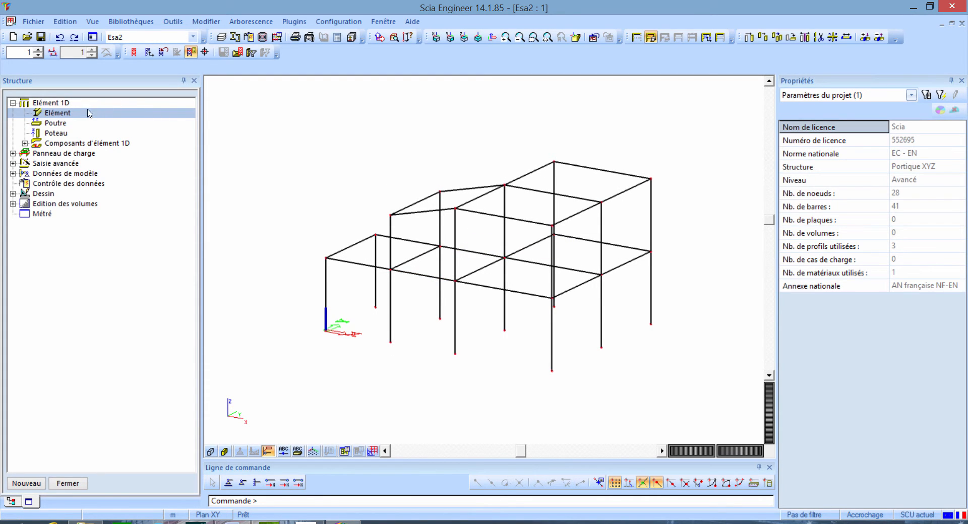
Draw a first rafter in profile CS3 - IPE240 from the top of column C1 to a ridge point at X 11, Y 0, Z 10 m
double_click(57, 113)
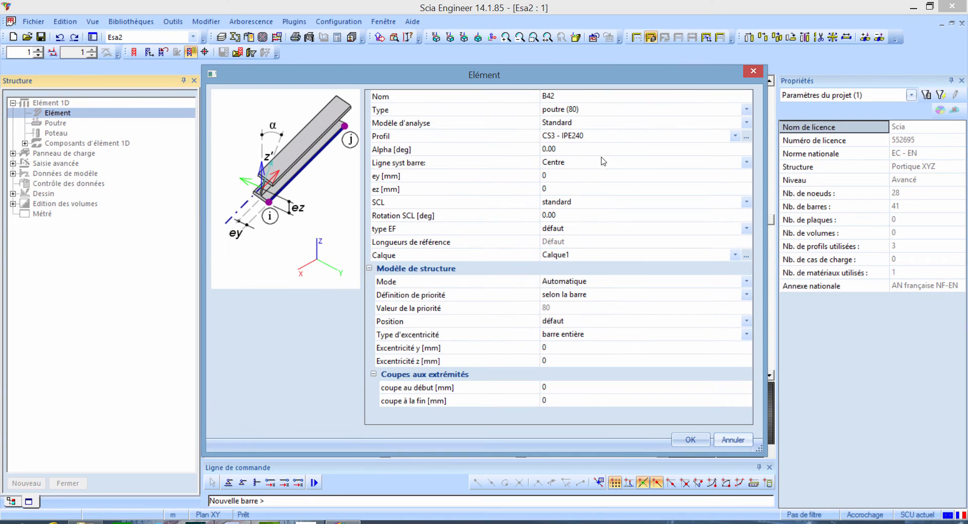
click(612, 137)
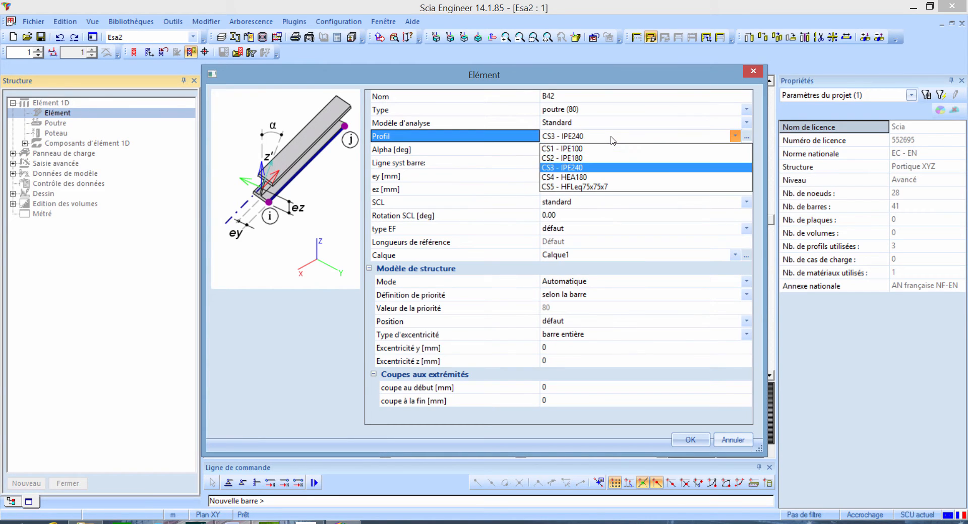
click(587, 169)
click(690, 438)
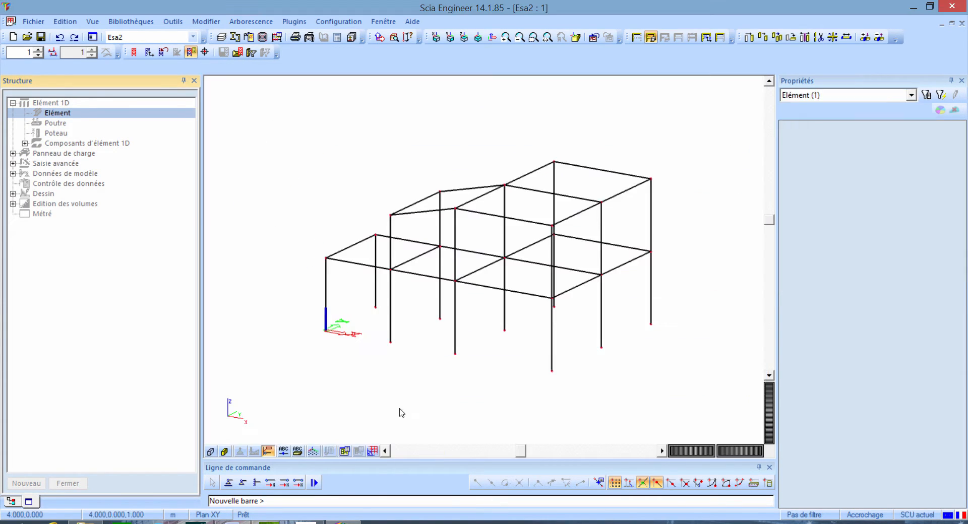
click(454, 208)
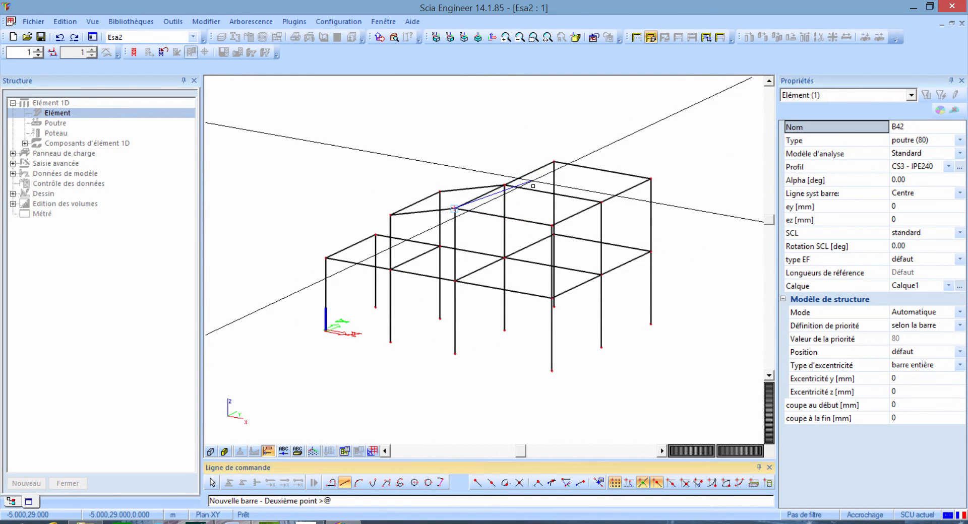
key(ctrl)
key(ctrl)
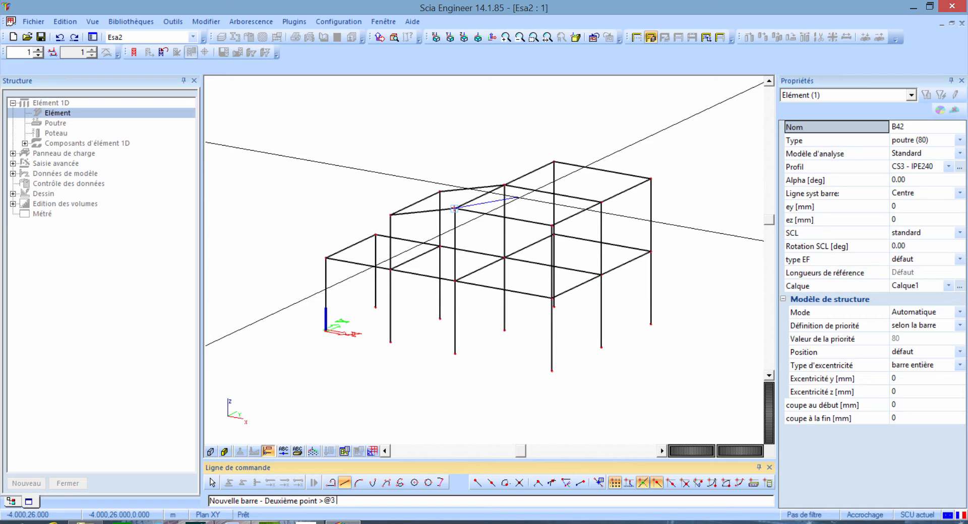
key(Return)
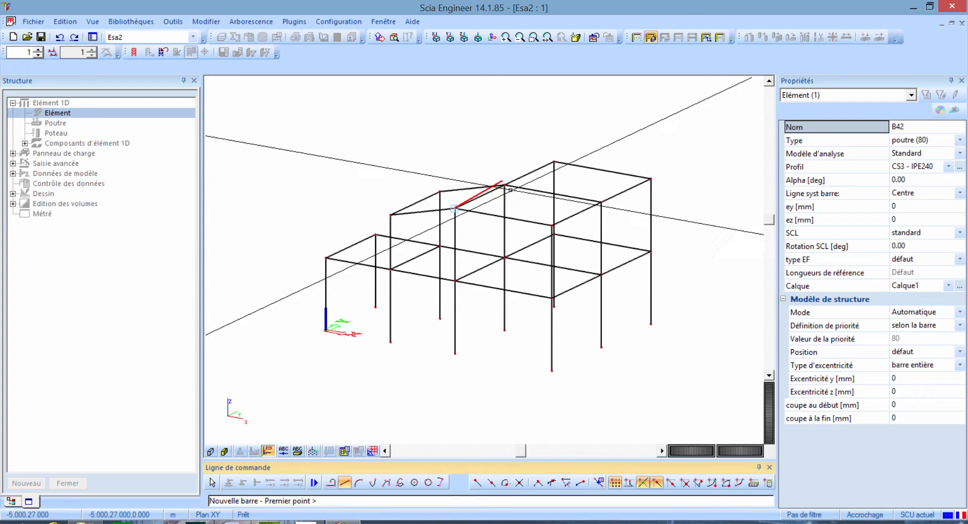
Draw the second rafter from the ridge point down to the top of column D1 and finish the element input
click(503, 180)
click(552, 224)
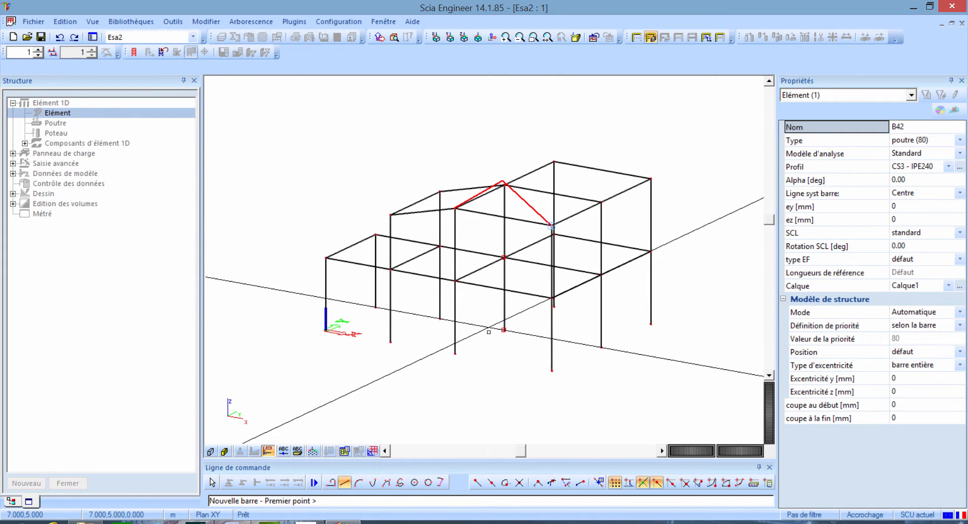
key(Escape)
Copy the two rafters and their ridge node twice at 5 m spacing along Y, linking the selected nodes with new bars
scroll(507, 177, up, 4)
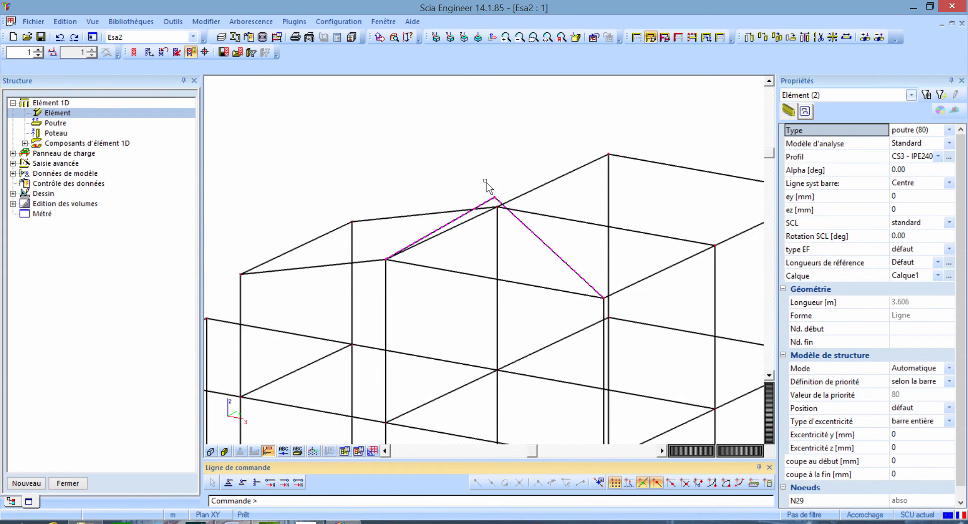
click(494, 197)
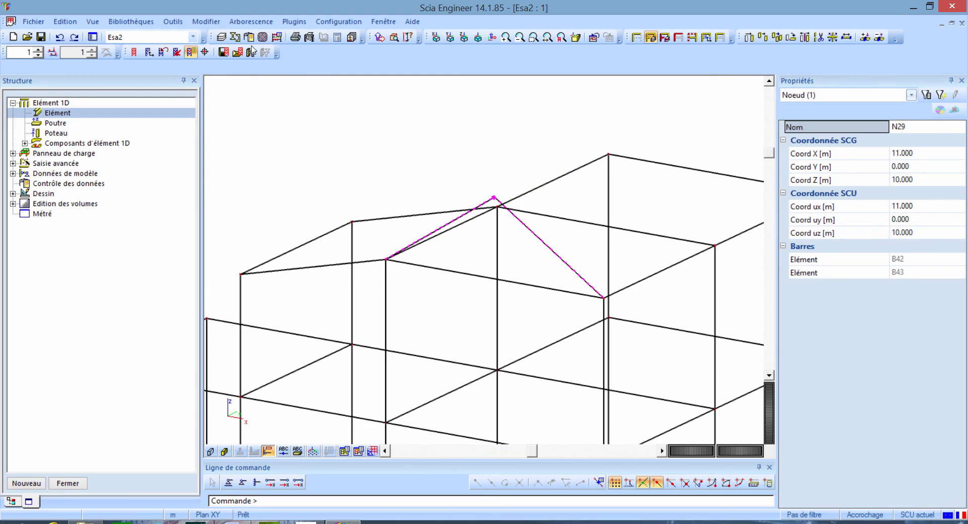
click(202, 22)
click(227, 62)
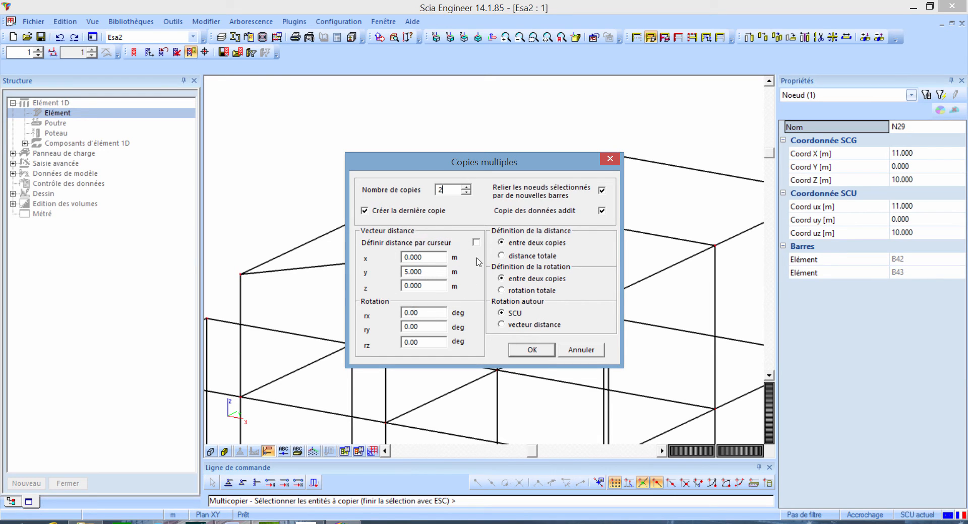
key(ctrl)
click(529, 350)
Assign profile CS2 - IPE180 to the new ridge linking bars, complete the copy and clear the selection
click(591, 137)
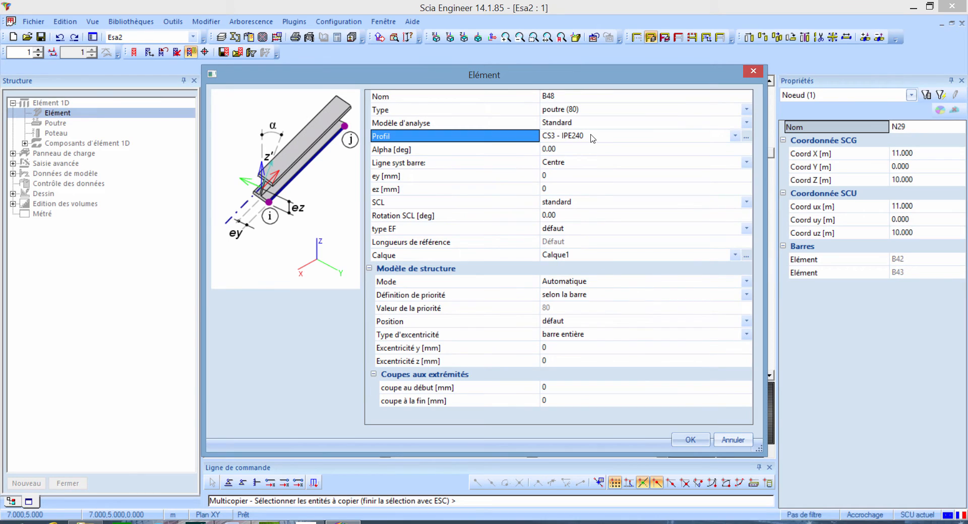
click(591, 137)
click(589, 161)
click(690, 440)
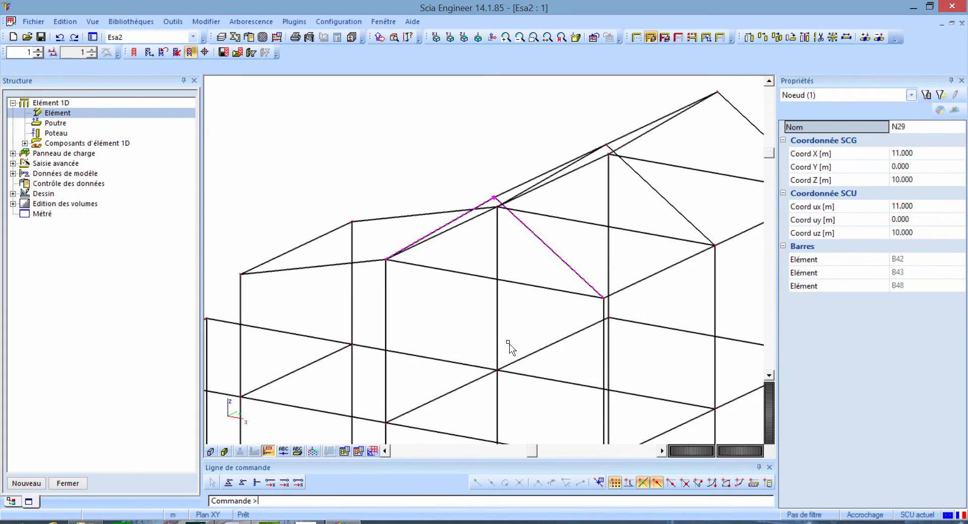
key(Escape)
Display the whole frame with its section surfaces and shaded rendering, and inspect a beam-to-column joint up close
scroll(515, 339, down, 5)
middle_drag(519, 338, 523, 275)
ctrl+right_drag(458, 347, 492, 378)
middle_drag(539, 364, 524, 363)
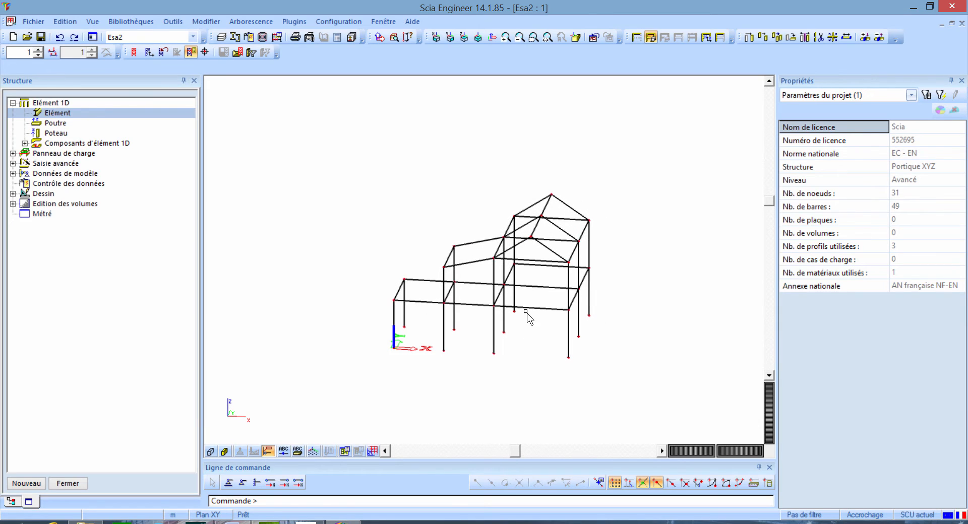
click(548, 37)
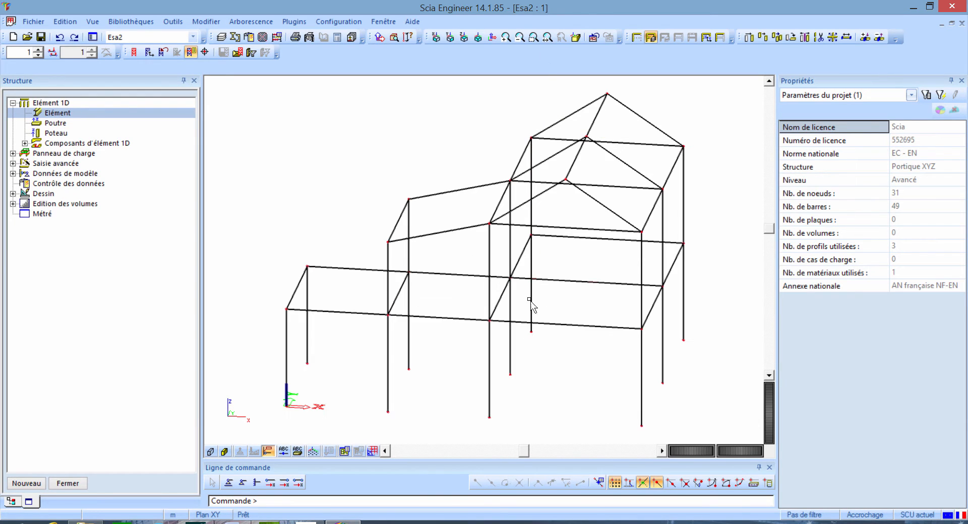
click(210, 452)
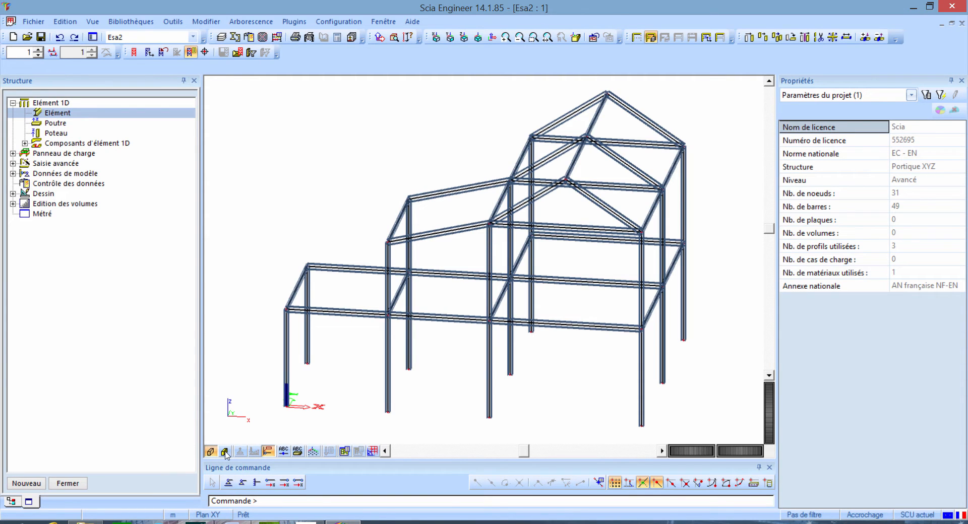
click(224, 452)
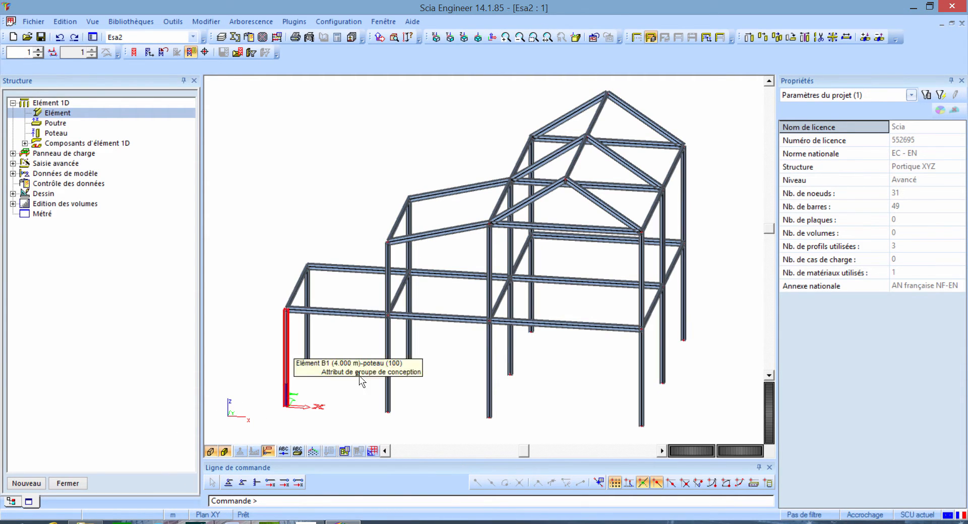
scroll(497, 322, up, 3)
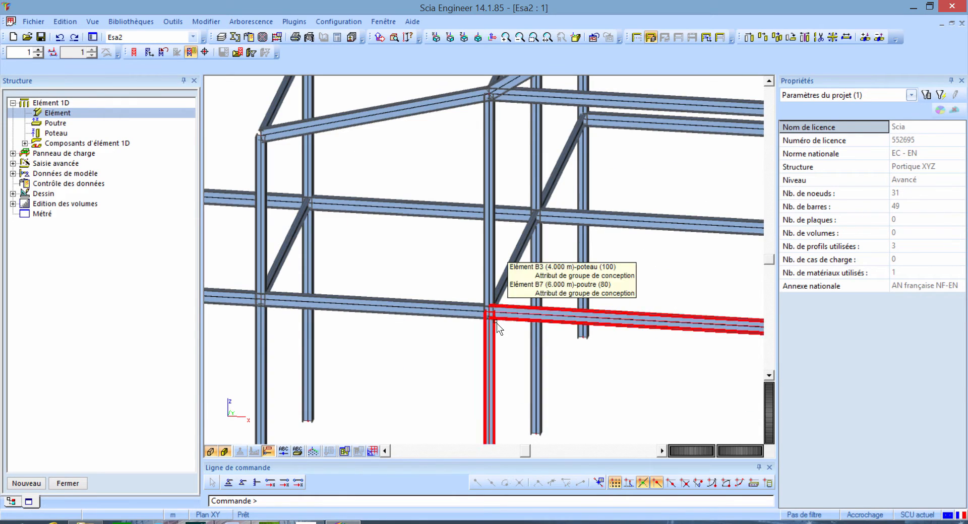
scroll(497, 323, down, 3)
middle_drag(562, 375, 555, 371)
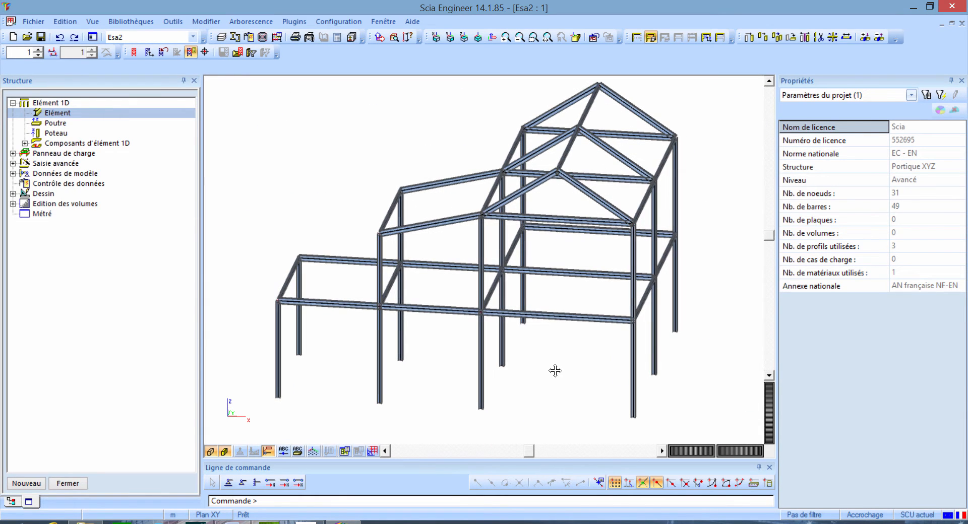
Draw an X-bracing in profile CS5 - HFLeq75x75x7 in the upper storey of facade D, between grid lines 2 and 3
double_click(68, 116)
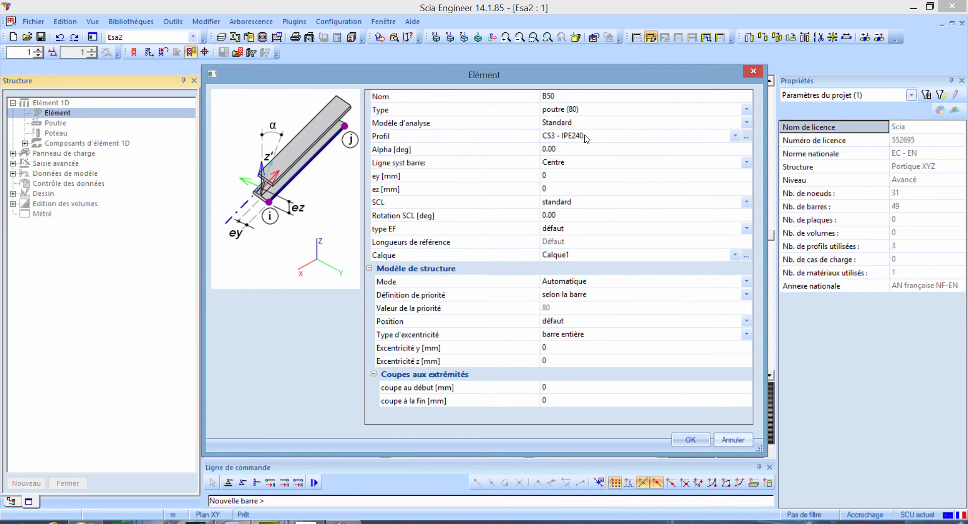
click(585, 139)
click(586, 140)
click(596, 188)
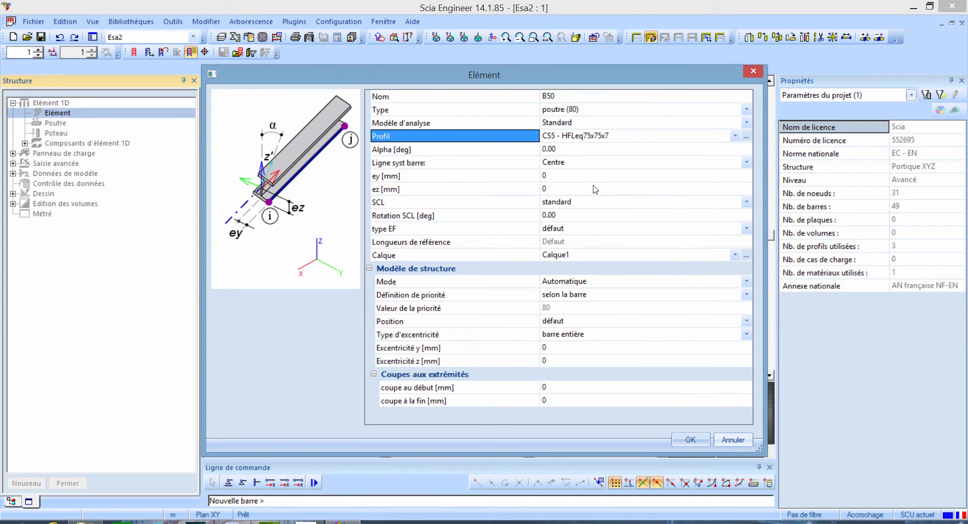
key(ctrl)
click(690, 440)
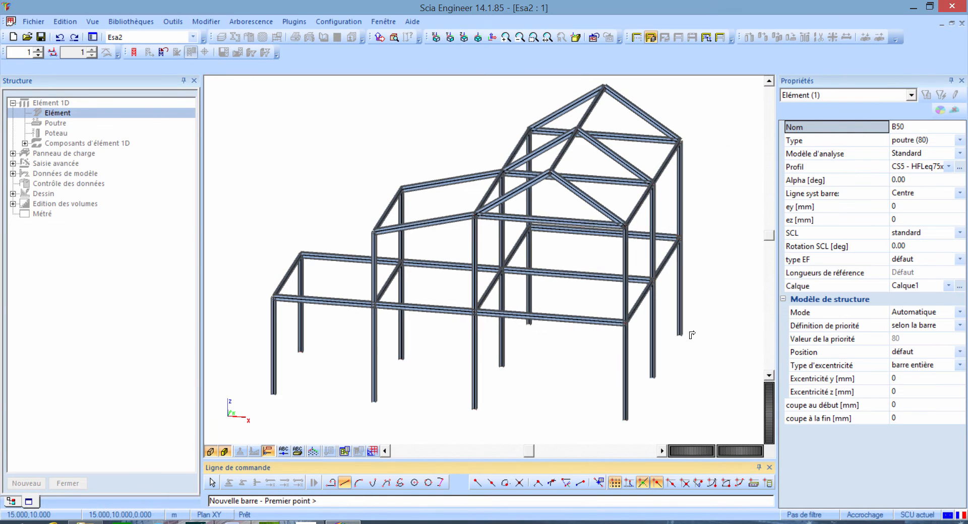
click(628, 207)
click(697, 261)
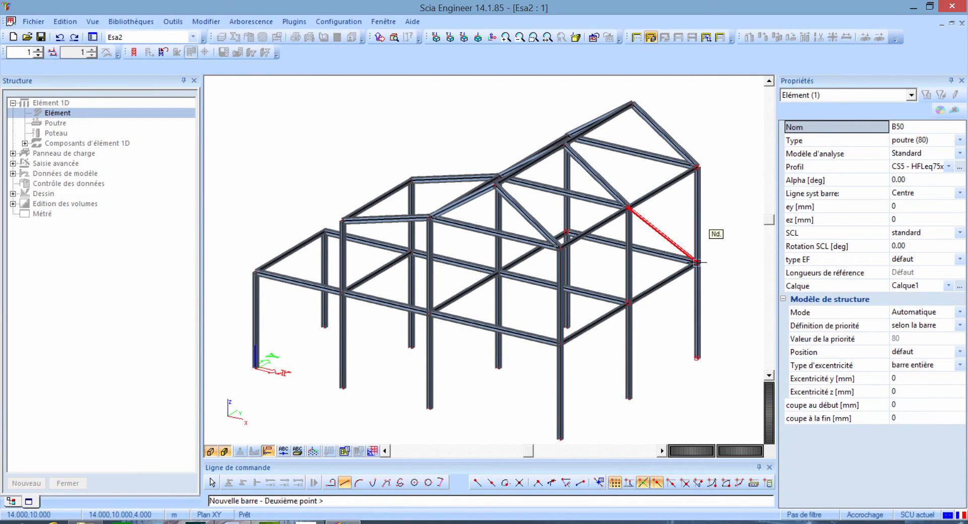
click(697, 167)
click(628, 303)
Draw the two crossing diagonals of the ground-storey bracing on facade D, between grid lines 2 and 3
click(628, 303)
click(698, 357)
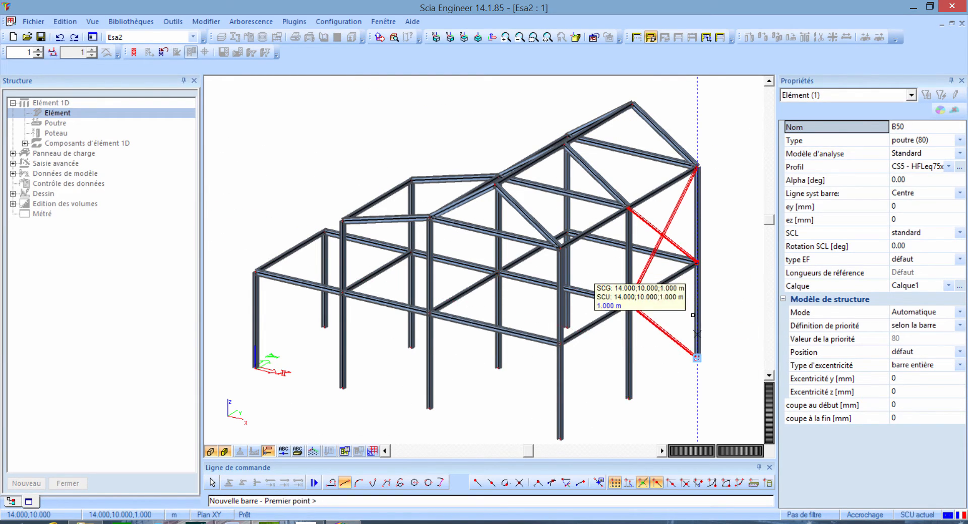
click(696, 262)
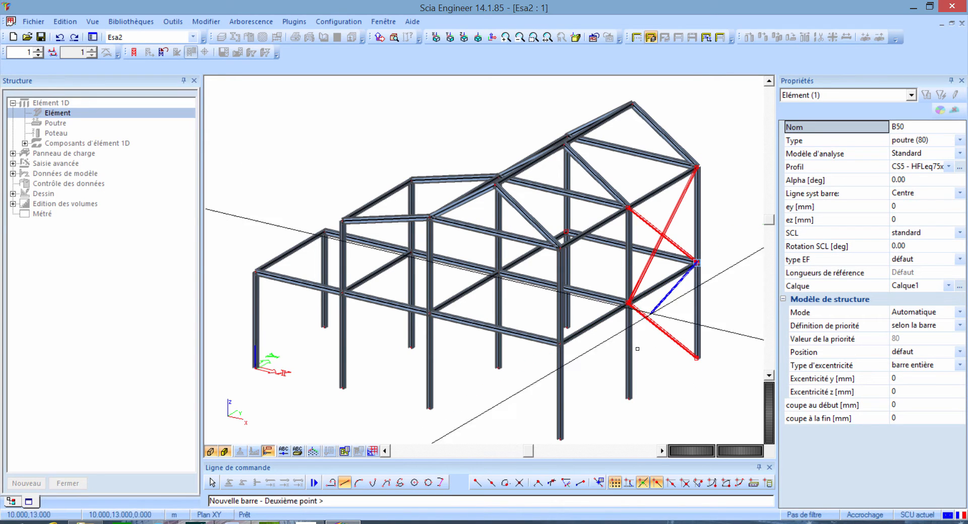
click(628, 397)
Draw the upper-storey X-bracing in profile CS5 - HFLeq75x75x7 on the rear gable, in the bay adjoining the braced facade D
ctrl+right_drag(662, 397, 480, 283)
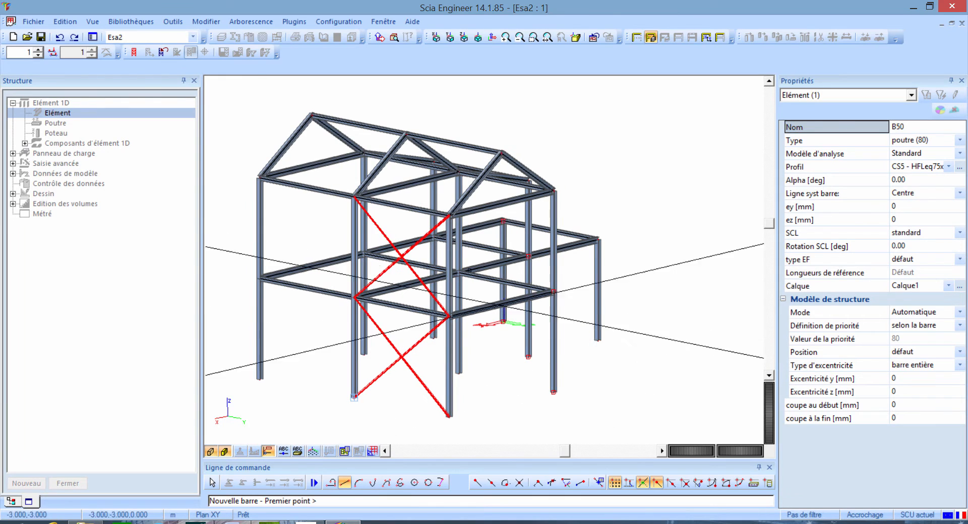
click(448, 216)
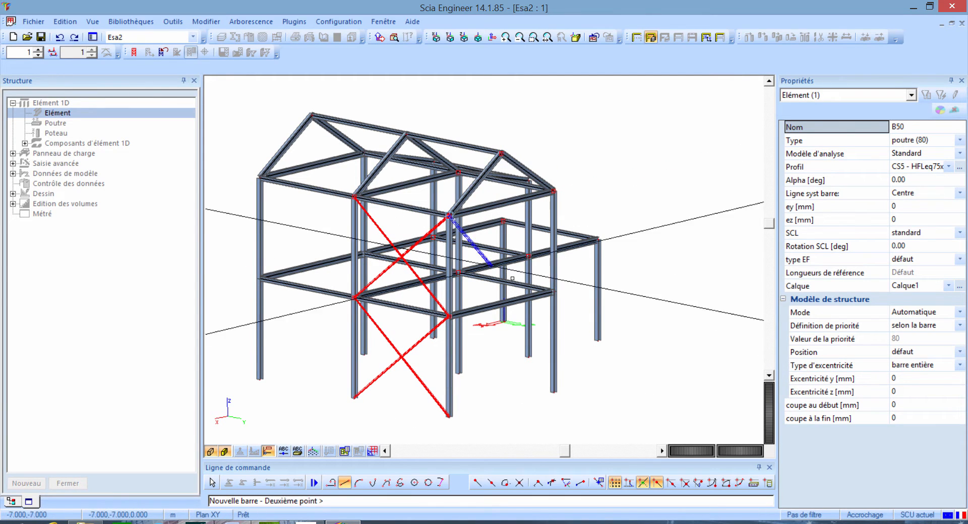
click(553, 292)
click(553, 190)
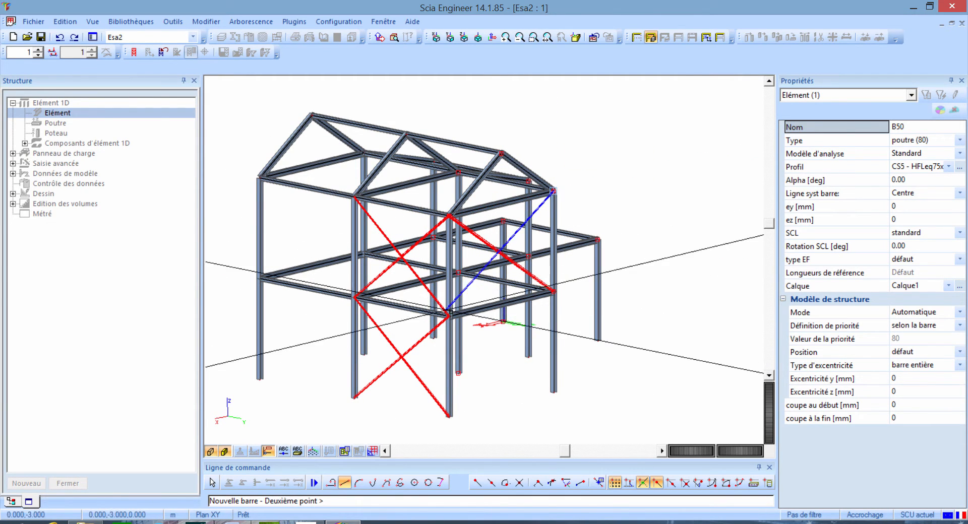
click(449, 317)
Draw the two crossing ground-storey diagonals in the same rear gable bay and finish the bar input
click(449, 316)
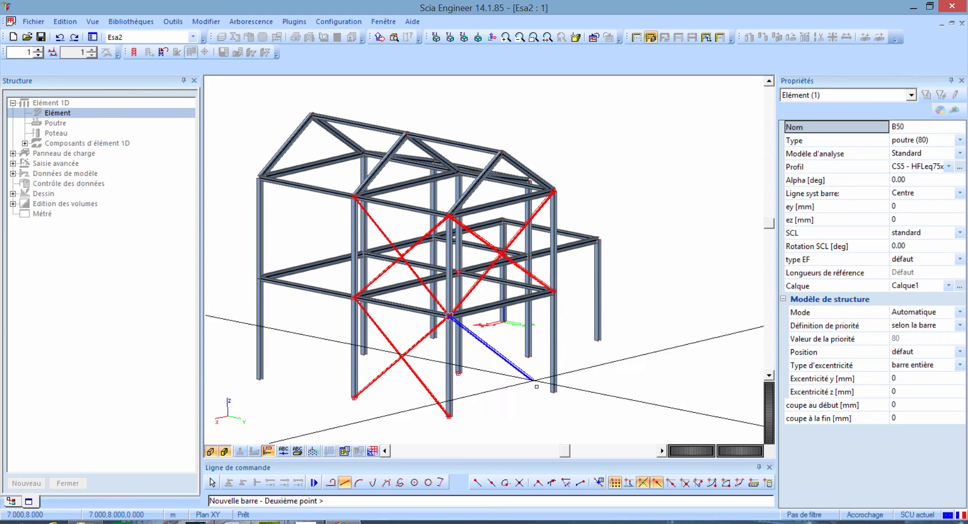
click(553, 392)
click(556, 297)
click(449, 416)
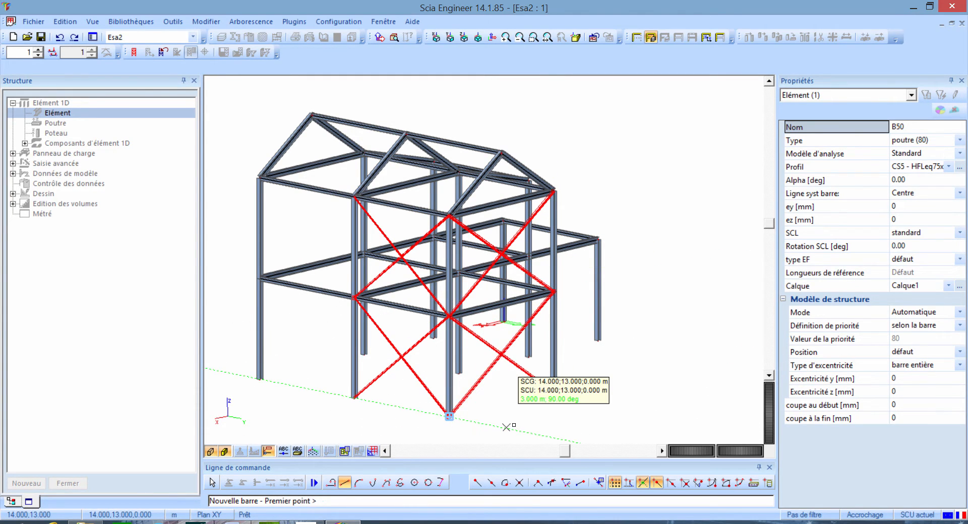
key(Escape)
ctrl+right_drag(324, 400, 444, 406)
shift+right_drag(520, 396, 520, 396)
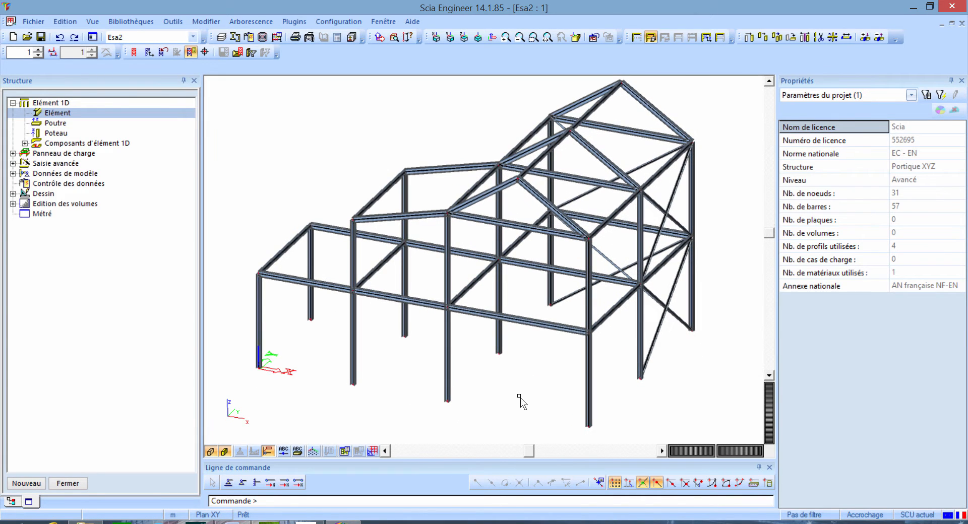
Start a new nodal support from the model data
click(111, 352)
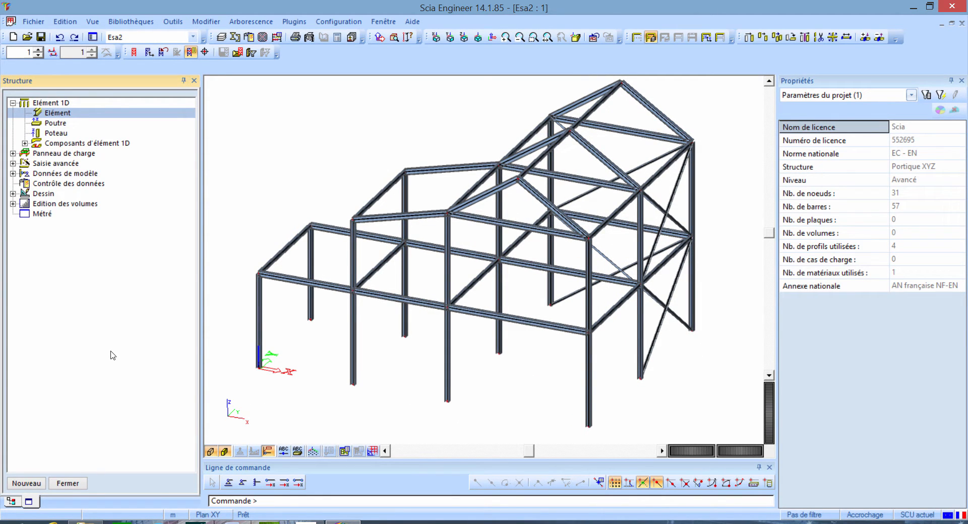
click(13, 174)
click(25, 185)
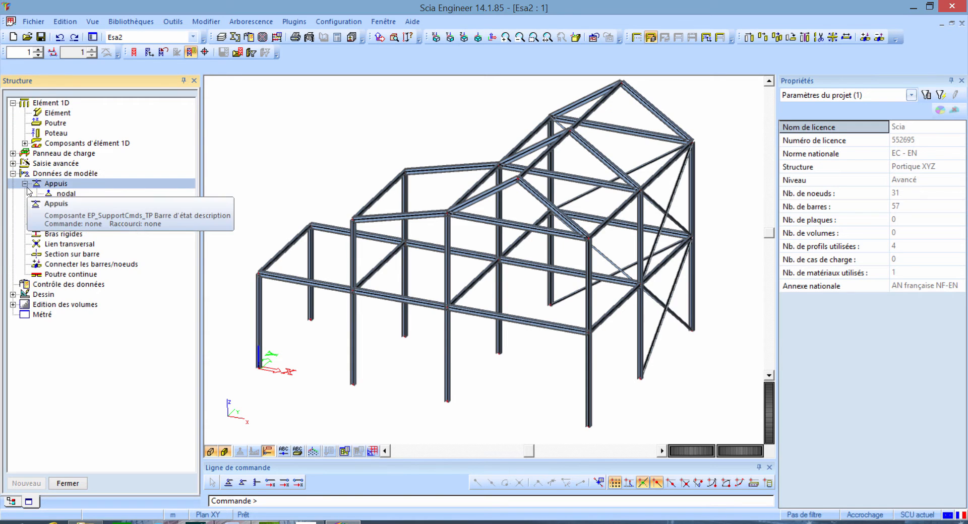
double_click(65, 193)
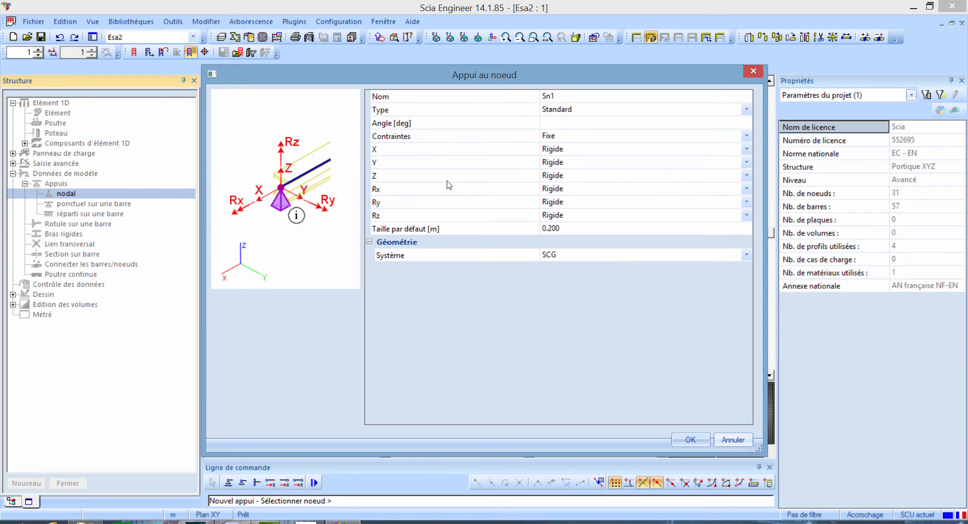
Try custom (Personnalisé) constraints for the nodal support, with the Y translation set to Flexible
click(579, 141)
click(579, 141)
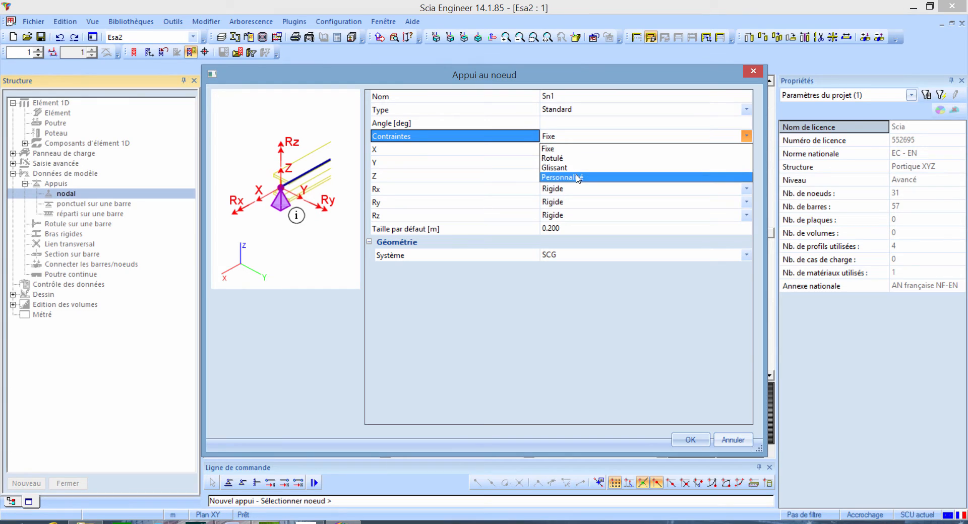
click(578, 177)
click(567, 162)
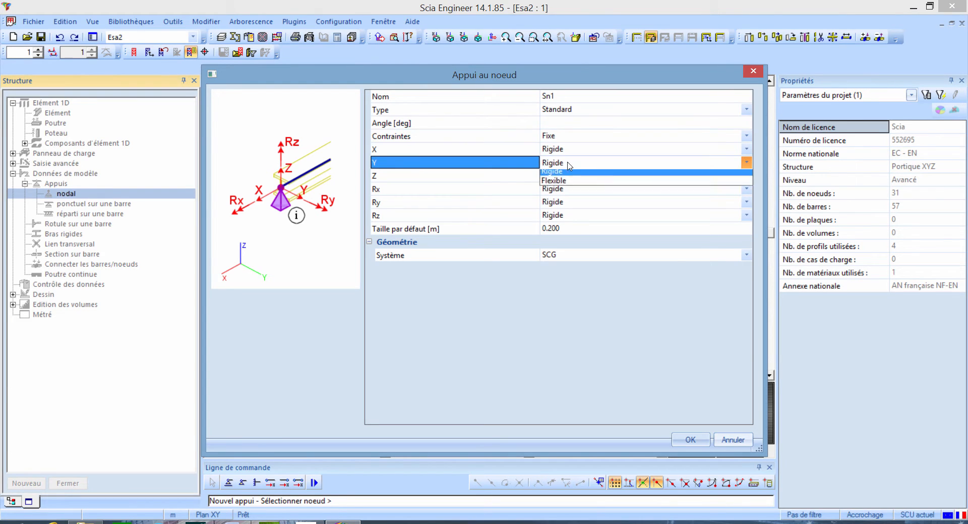
click(589, 177)
drag(568, 175, 541, 175)
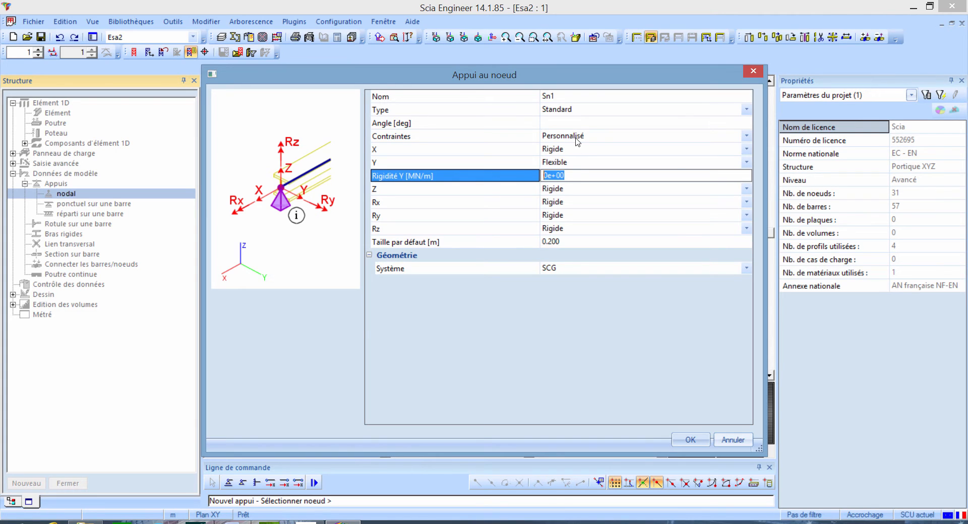
key(Return)
click(585, 309)
Set the support constraints to Rotulé, assign the support to all column bases and show the whole frame in axonometric view
click(587, 136)
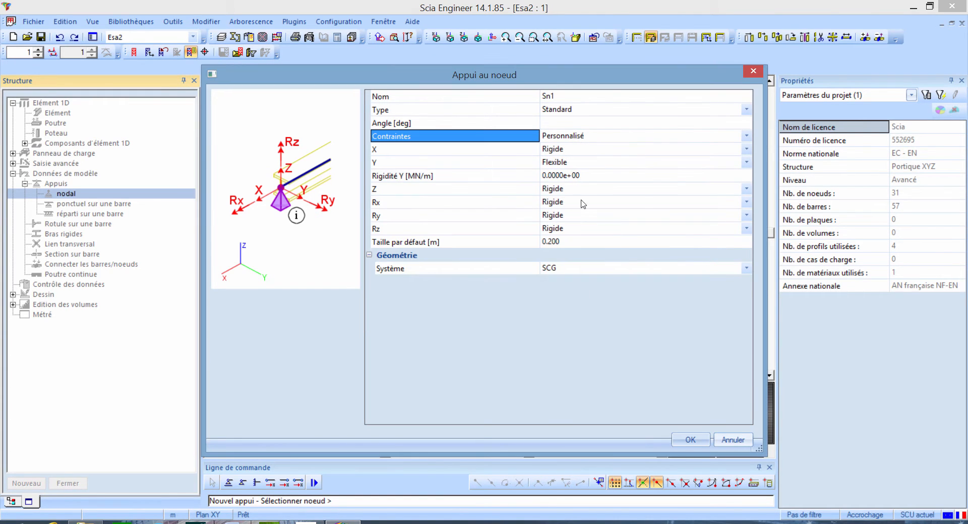
click(588, 136)
click(584, 151)
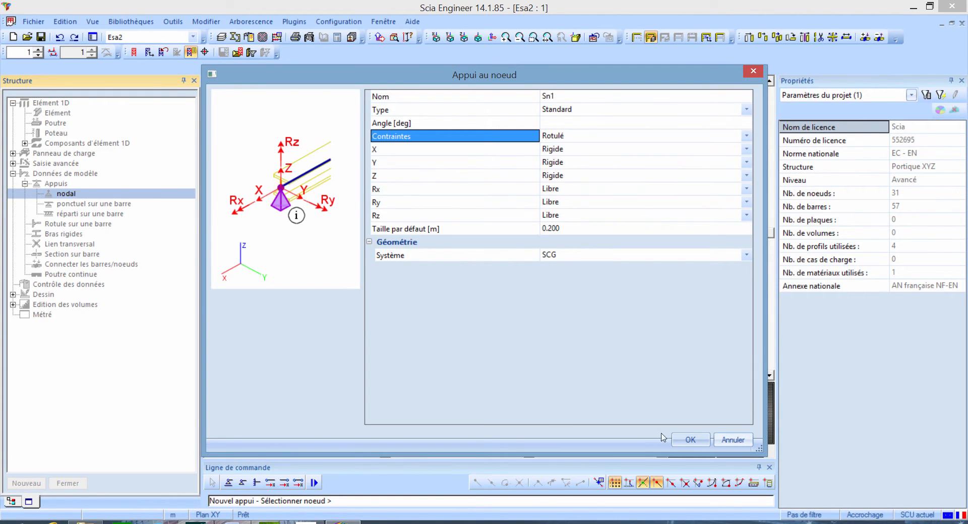
click(690, 440)
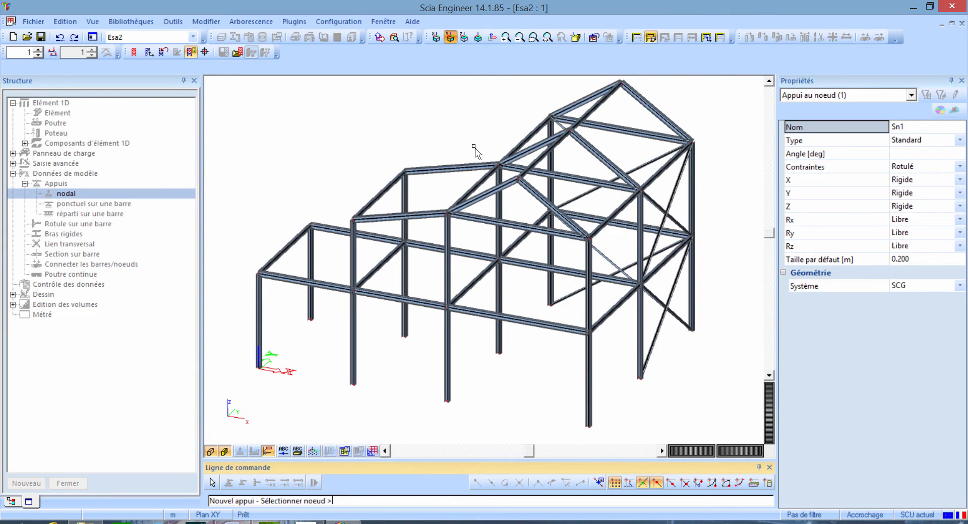
drag(236, 410, 744, 441)
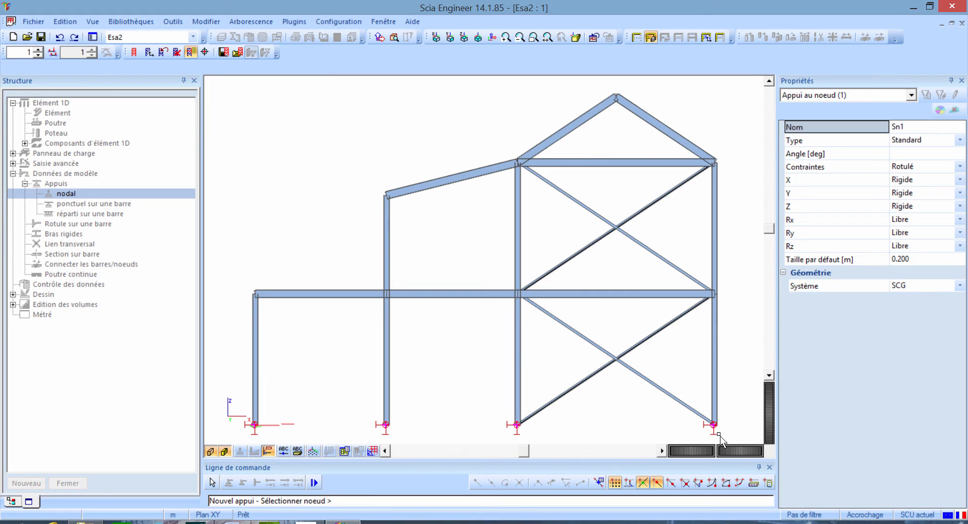
key(Escape)
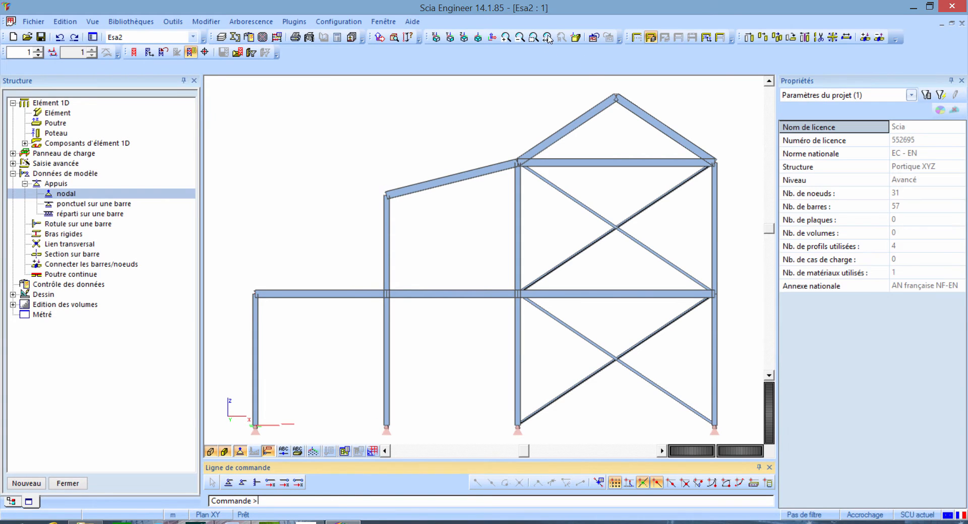
click(548, 38)
click(477, 37)
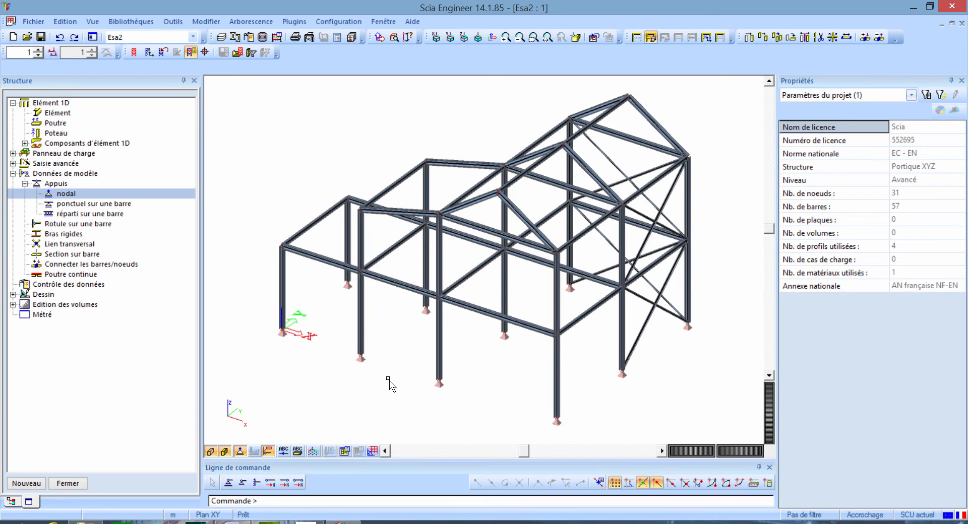
Connect the bars and nodes of the whole structure with Connection enabled
click(13, 173)
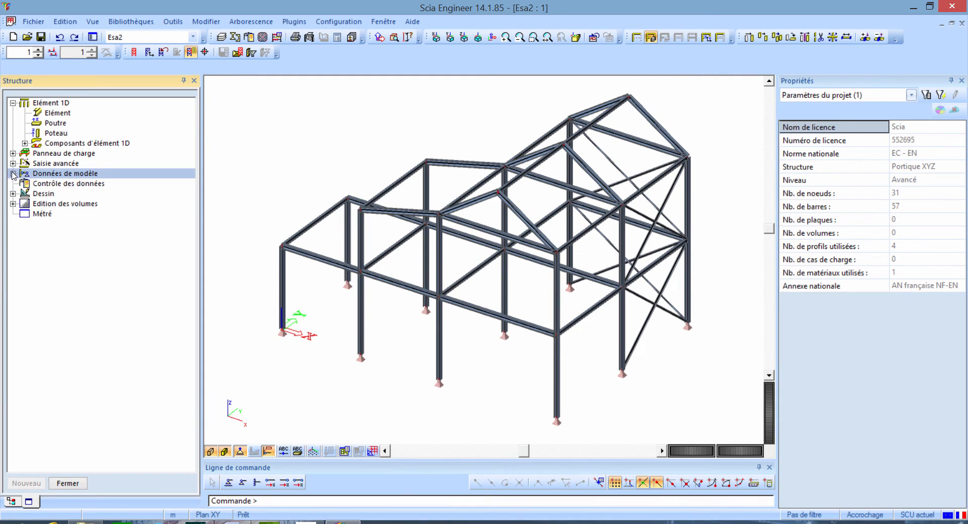
click(13, 173)
click(103, 265)
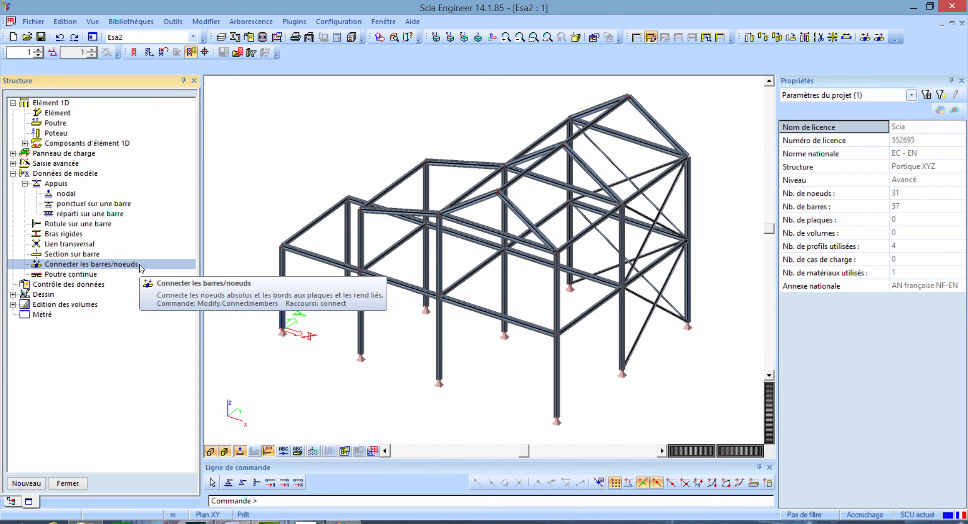
double_click(141, 267)
click(436, 313)
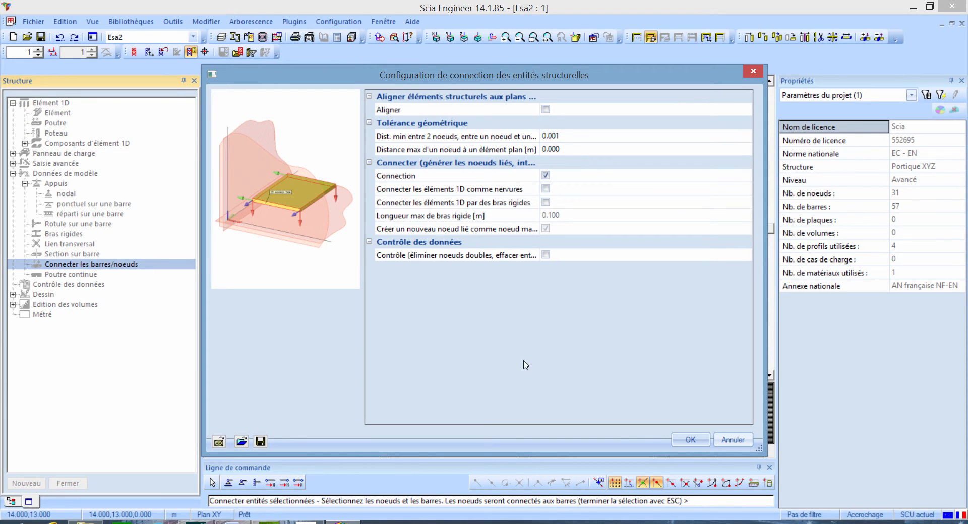
click(689, 441)
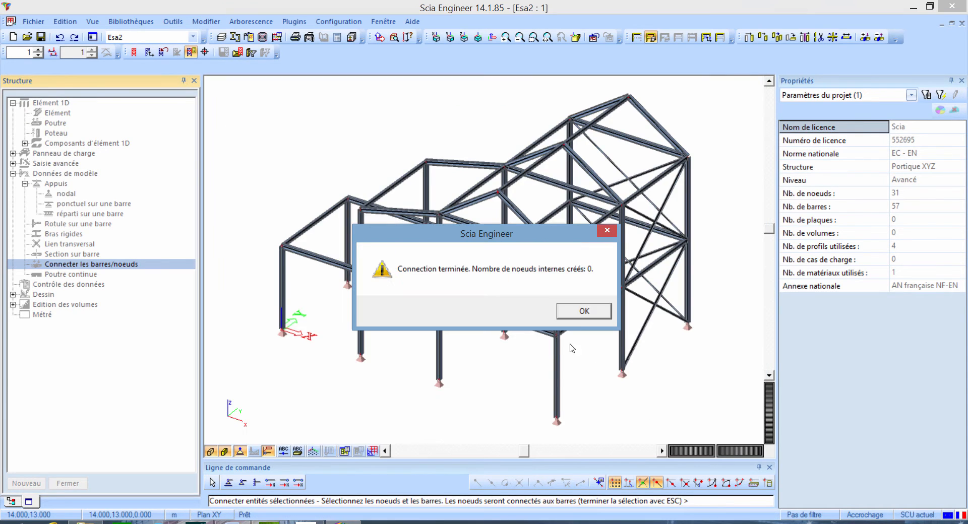
click(584, 311)
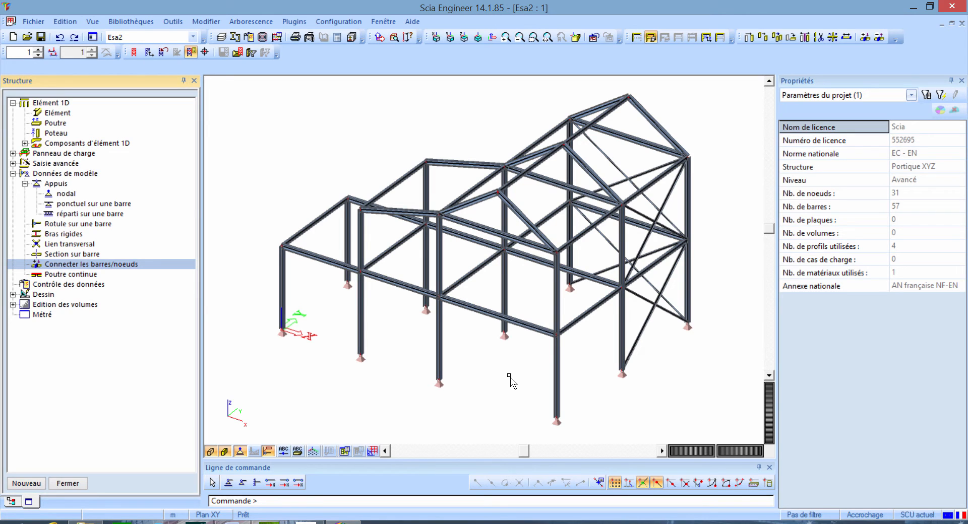
Define a bar hinge at both ends (Les deux) with phiy free and all other directions rigid
click(72, 224)
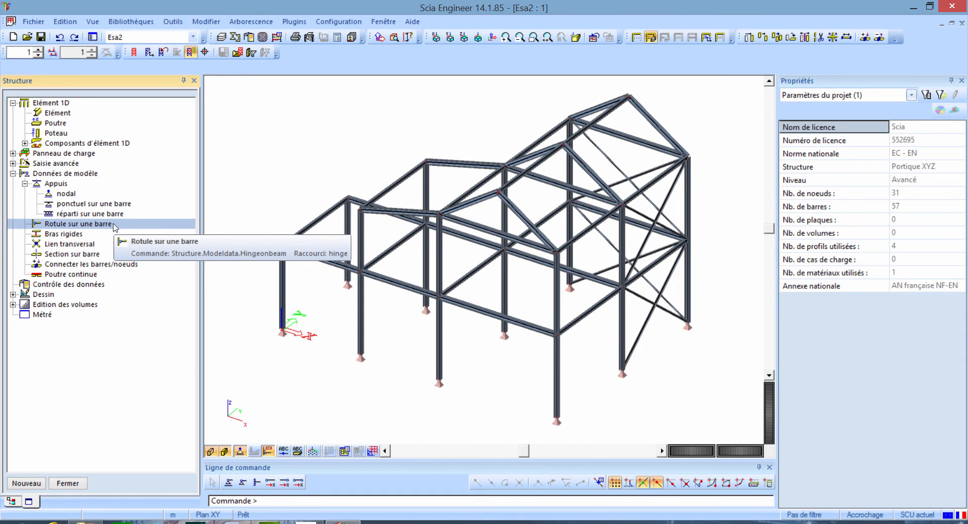
double_click(114, 225)
click(608, 111)
click(605, 110)
click(595, 141)
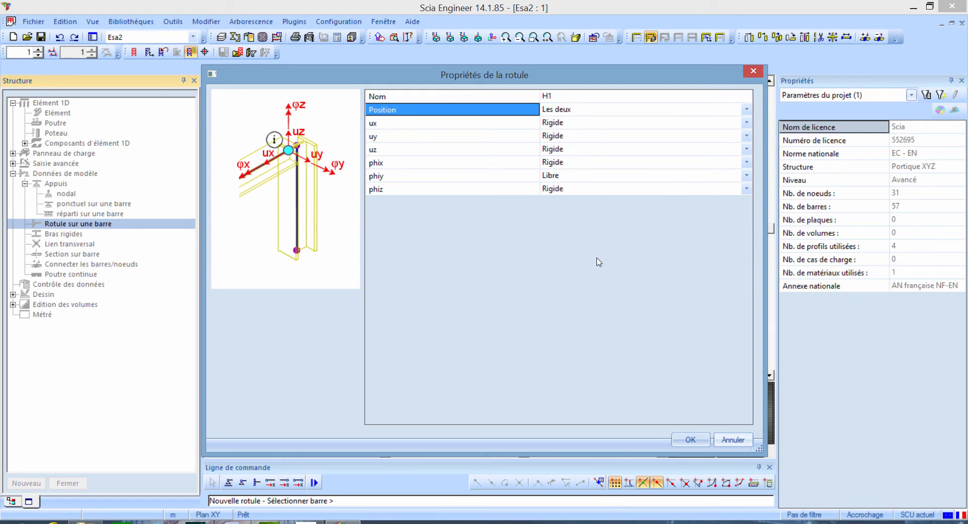
click(690, 440)
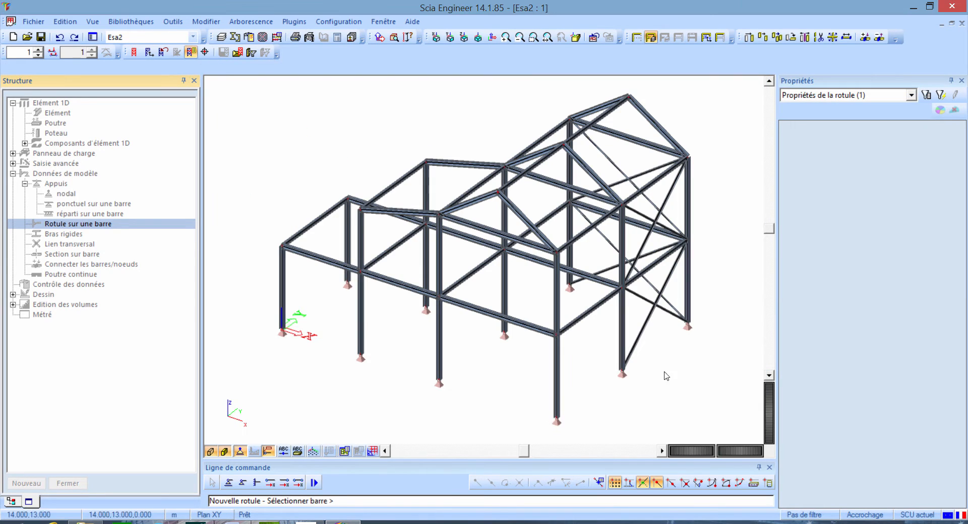
Assign the hinge to all the bracing diagonals on facade D and the rear gable, on both storeys
click(670, 302)
click(668, 283)
ctrl+right_drag(672, 345, 627, 339)
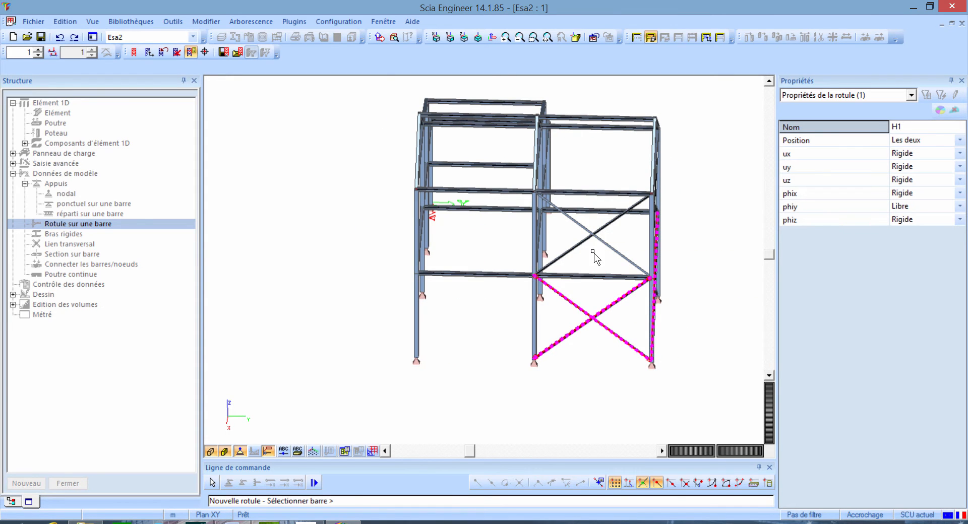
click(594, 235)
ctrl+right_drag(682, 309, 635, 234)
click(614, 220)
click(662, 321)
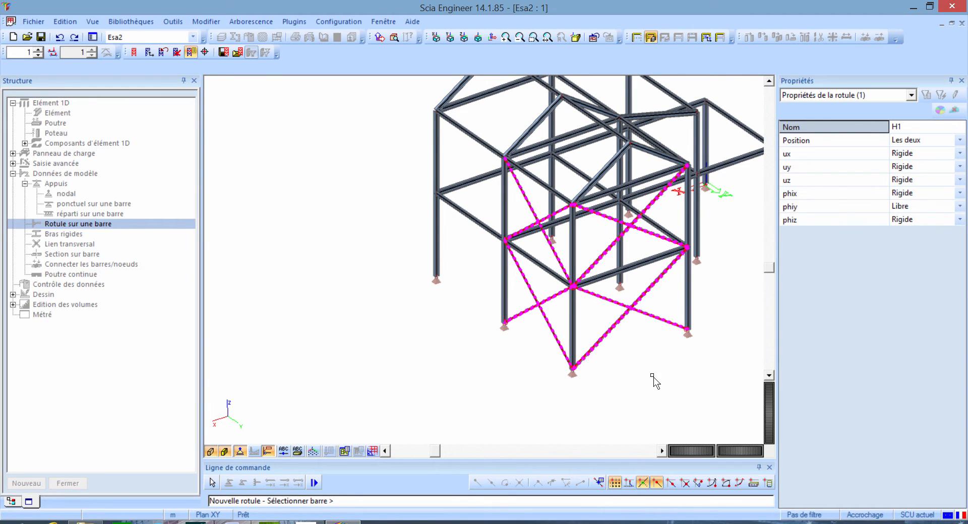
key(Escape)
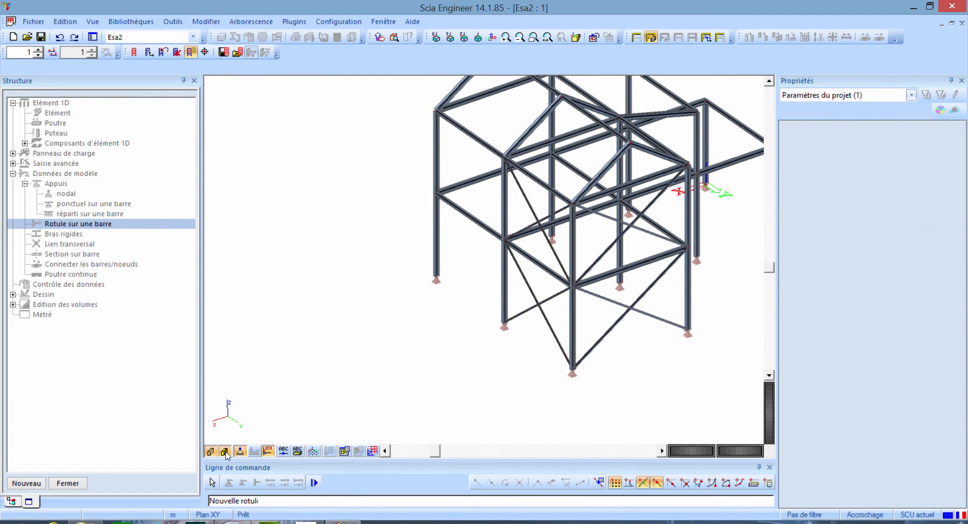
Hide the section surfaces, examine the hinges at a bracing node up close and return to the axonometric view
click(210, 451)
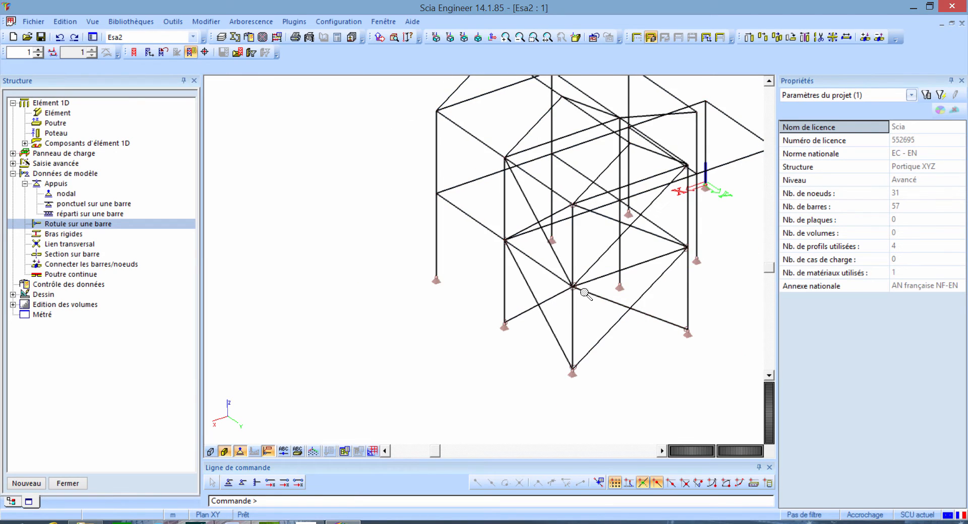
scroll(573, 288, up, 4)
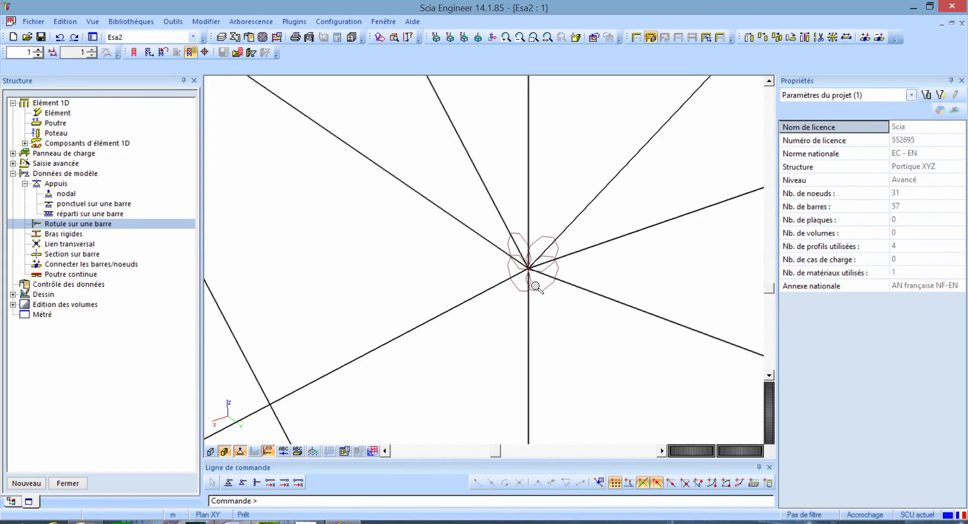
scroll(538, 291, down, 5)
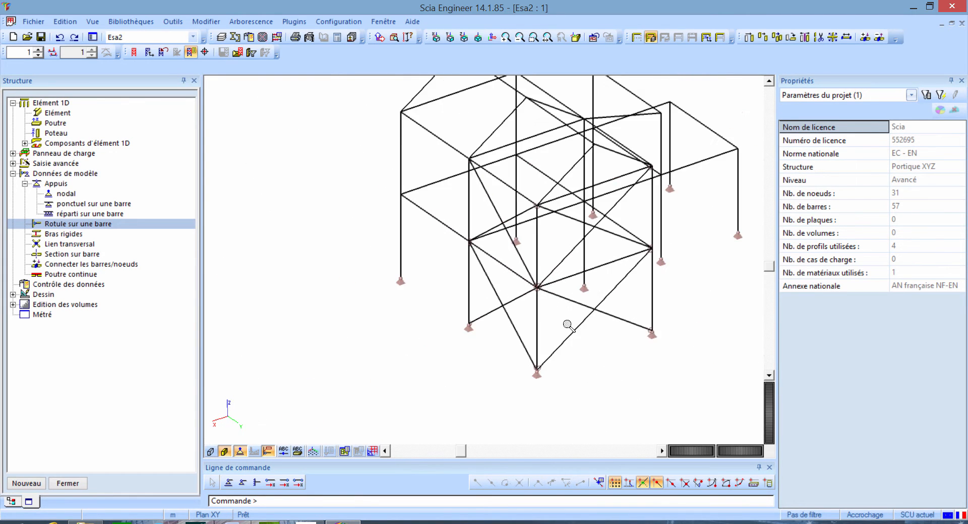
middle_drag(543, 348, 484, 395)
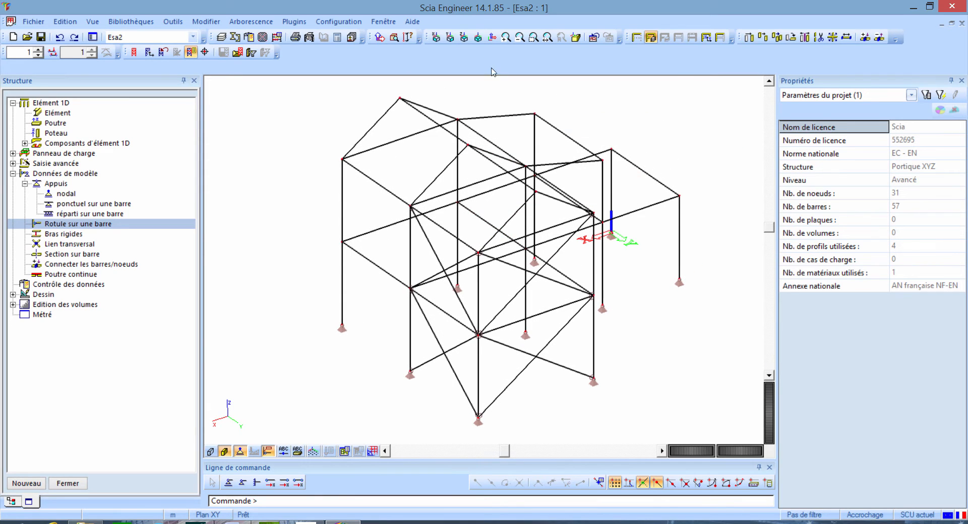
click(478, 37)
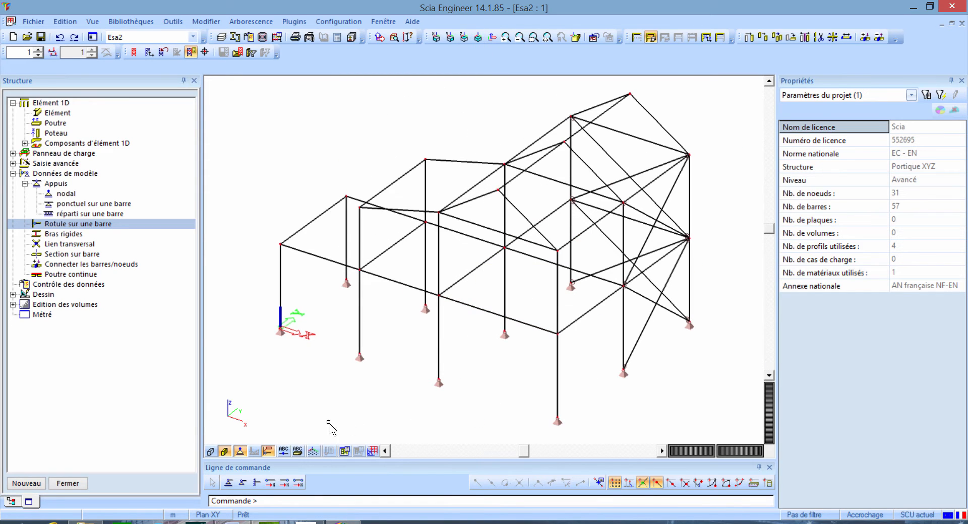
click(13, 173)
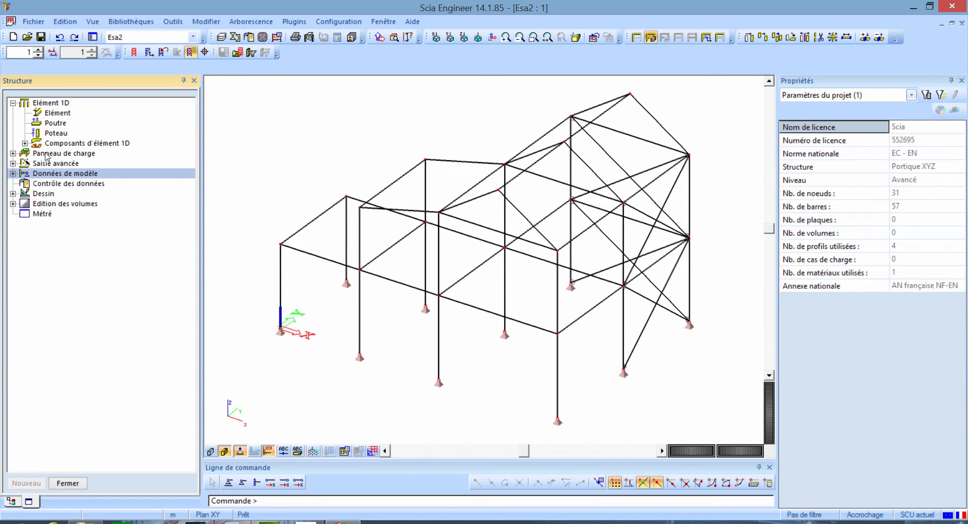
Start a load panel on lines and bars with its bearing direction set to all (toutes, SCL panneau)
click(13, 153)
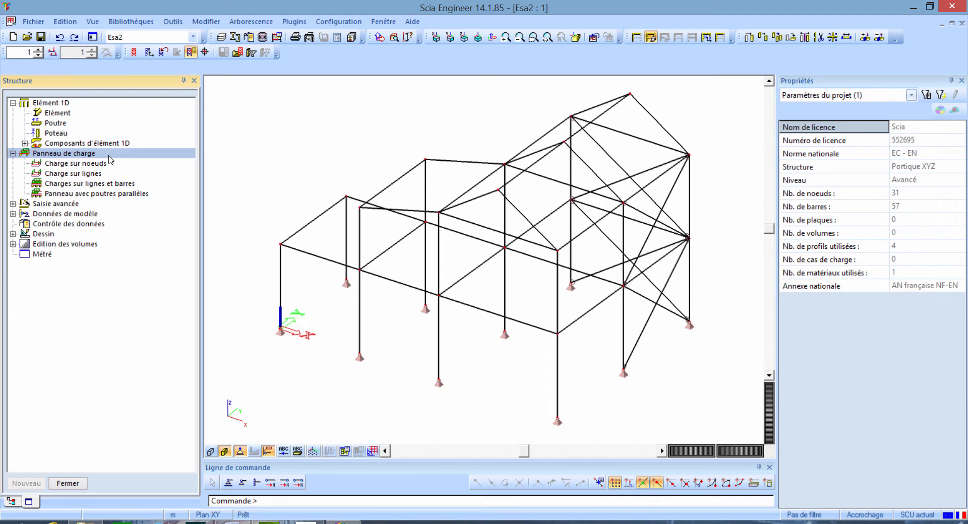
click(108, 185)
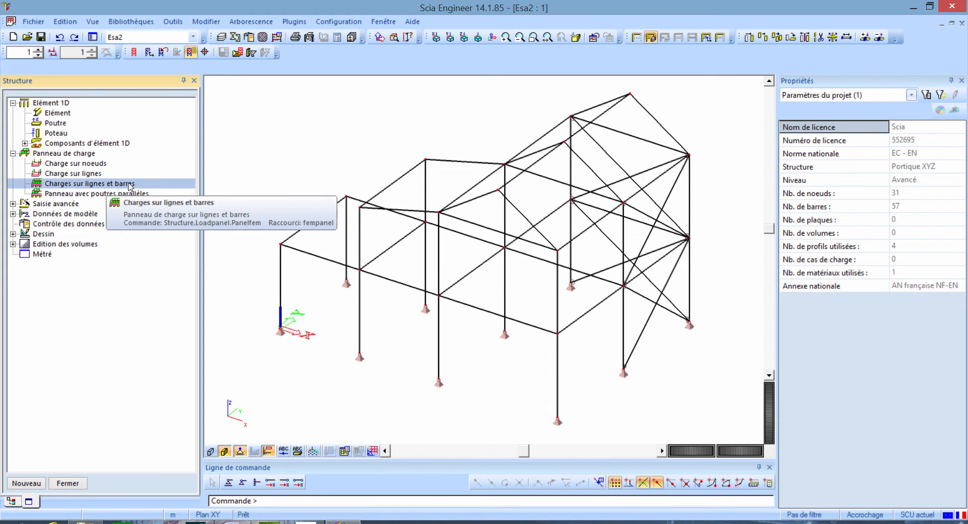
double_click(129, 186)
click(579, 124)
click(581, 126)
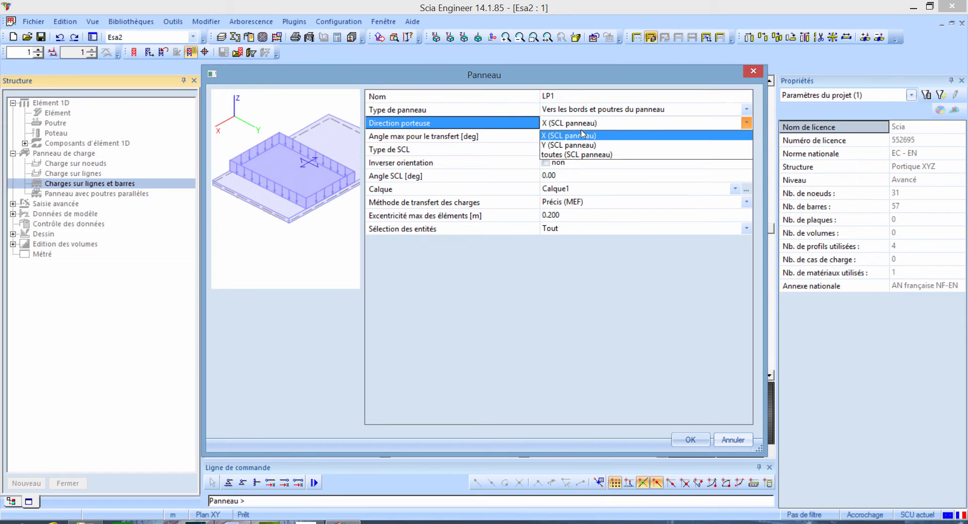
click(588, 159)
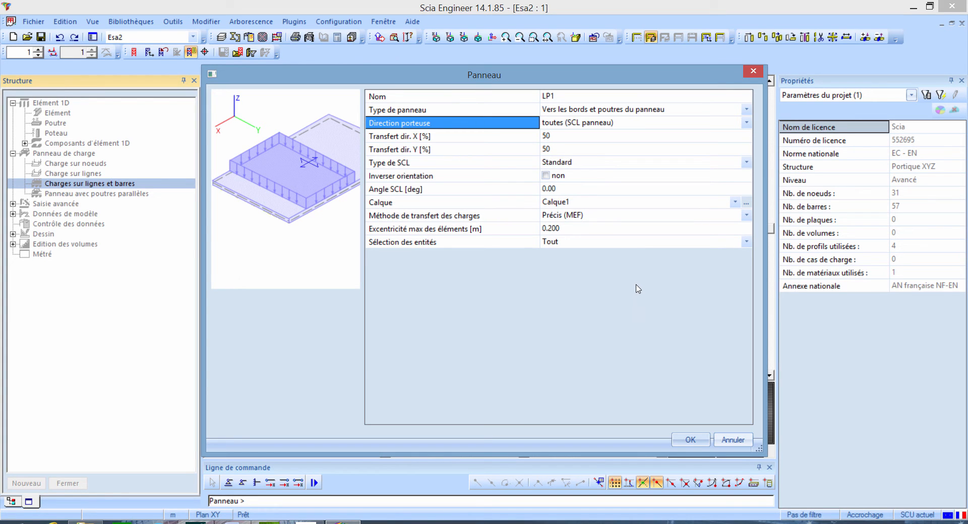
click(691, 439)
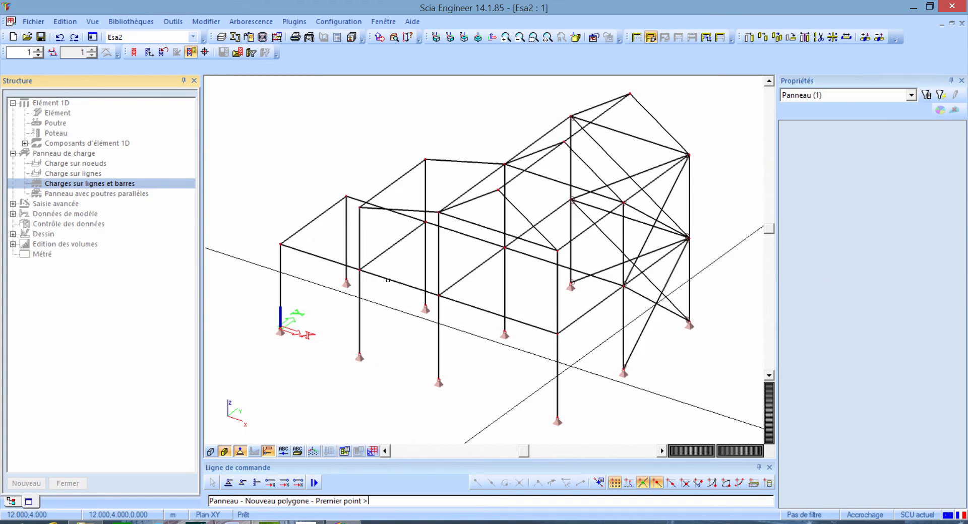
Outline the load panel around the L-shaped first-floor perimeter through its six corner nodes, and display the rendered section surfaces
click(280, 244)
click(345, 196)
click(504, 247)
click(569, 200)
click(688, 237)
click(557, 333)
key(Escape)
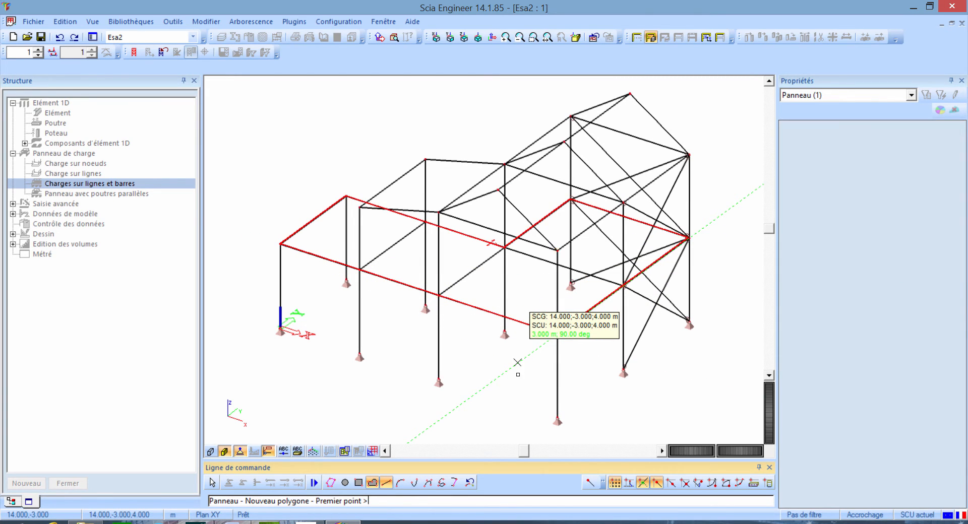
key(Escape)
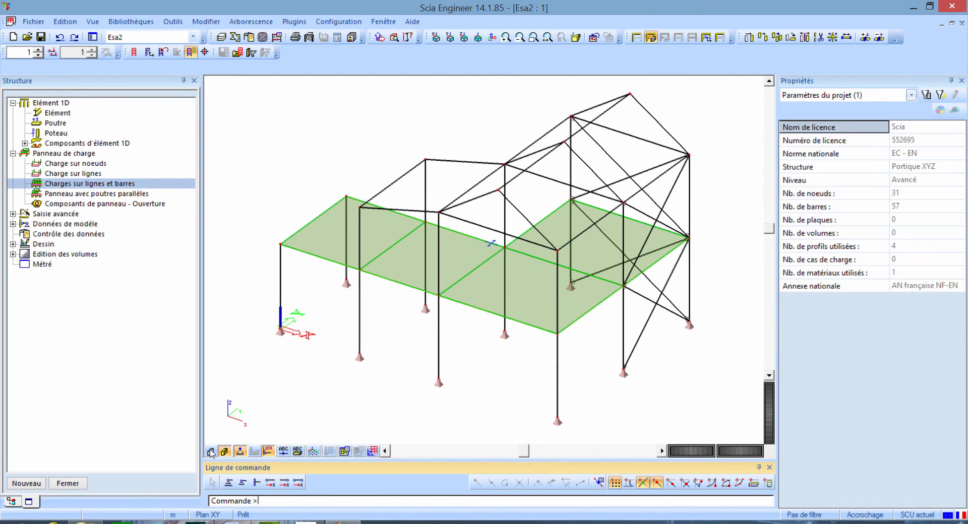
click(211, 452)
ctrl+right_drag(377, 413, 380, 416)
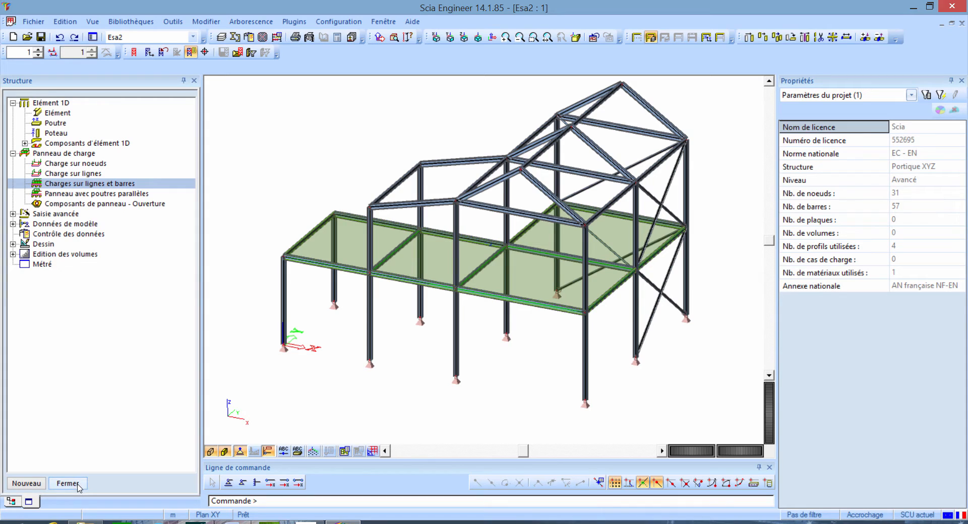
Run the structure data check with the default node, bar, reference and additional data controls, and leave structure input
click(100, 235)
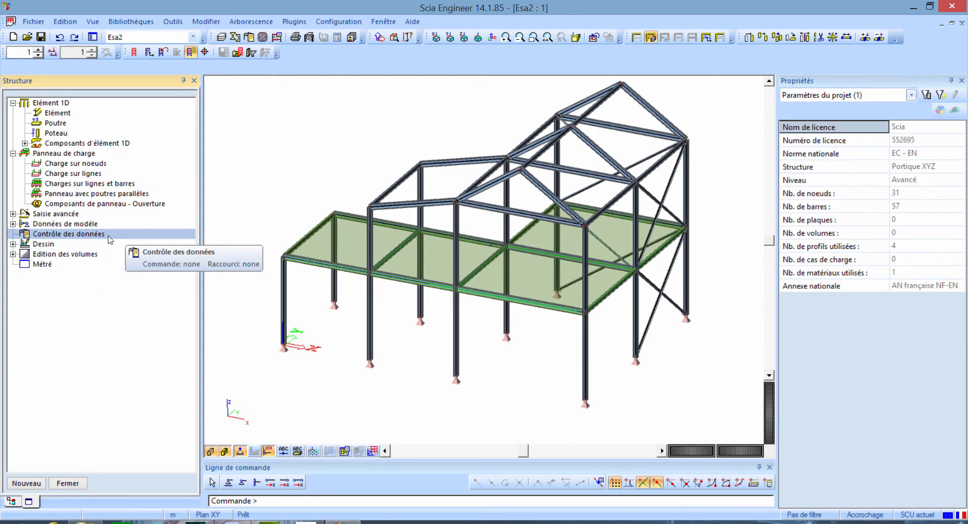
double_click(108, 236)
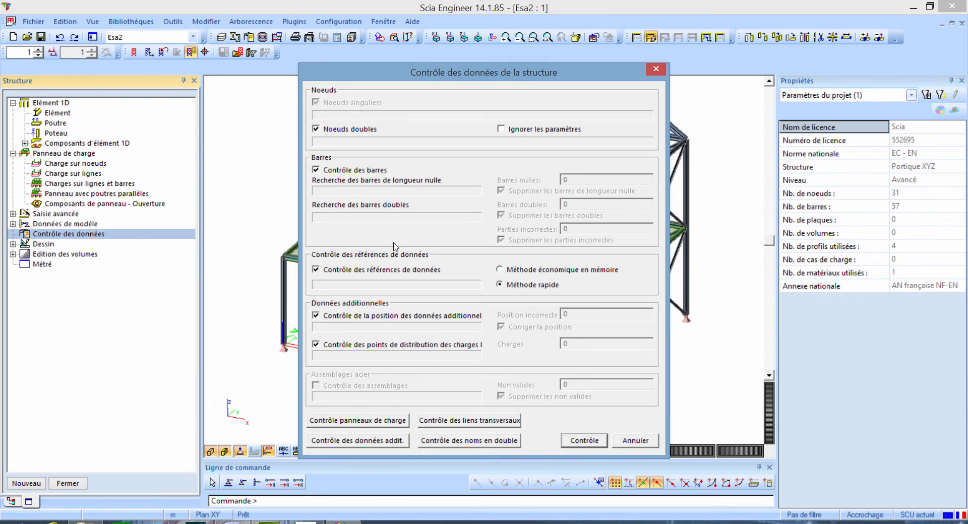
click(585, 441)
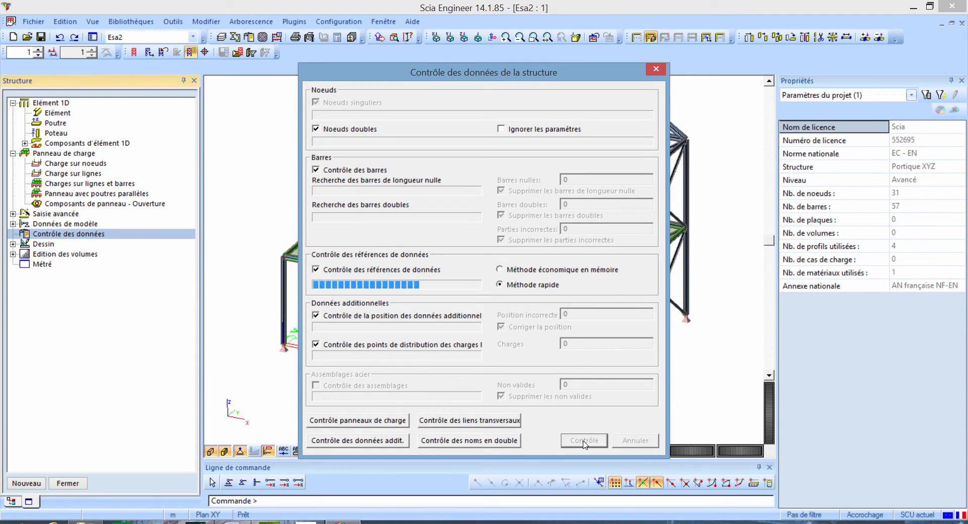
click(535, 305)
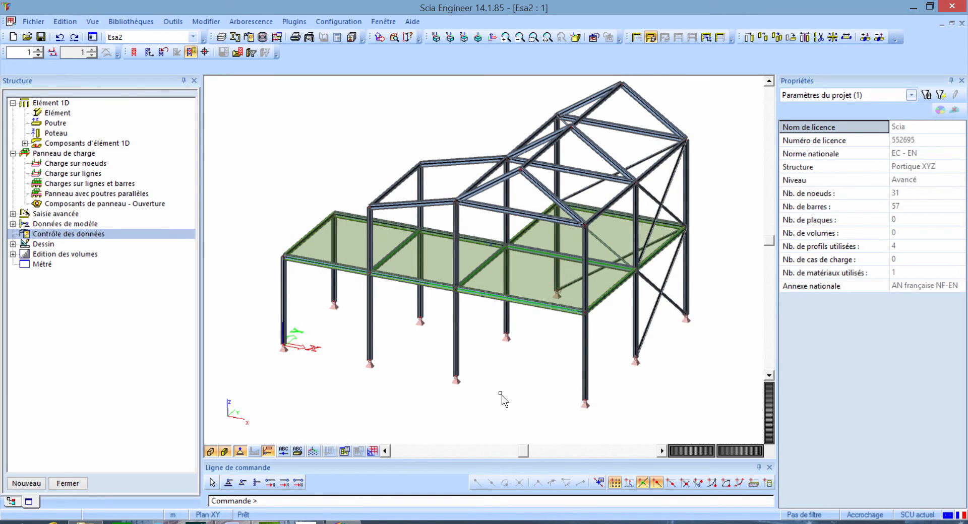
click(68, 484)
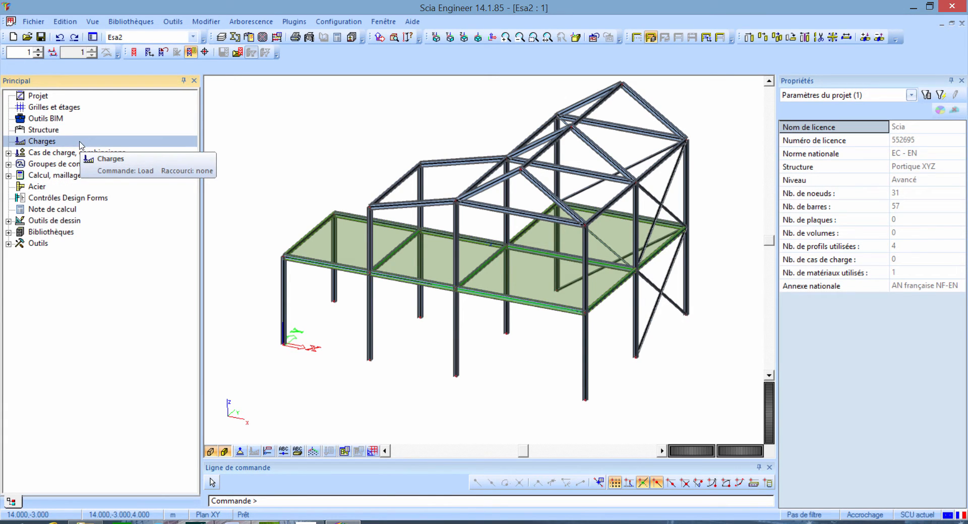
Open the load cases and describe LC1 as "poids propre"
click(80, 142)
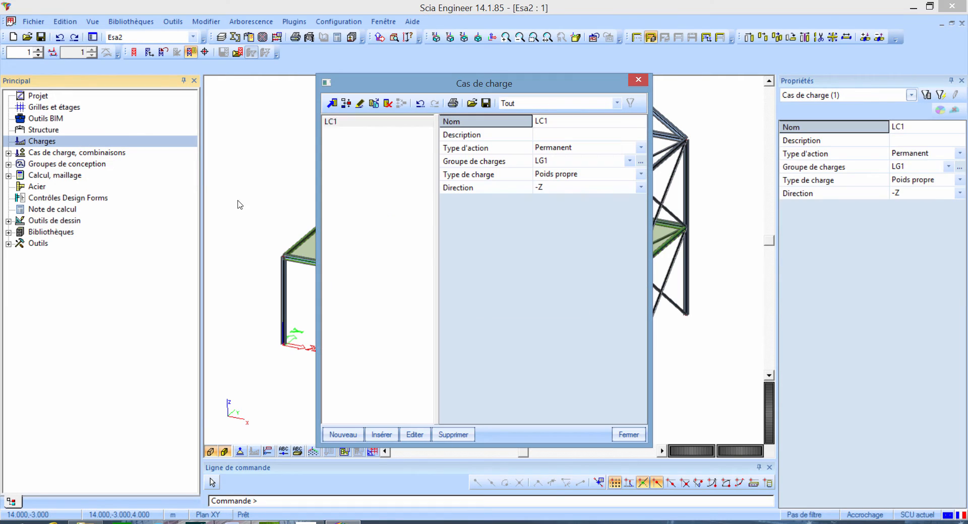
click(565, 140)
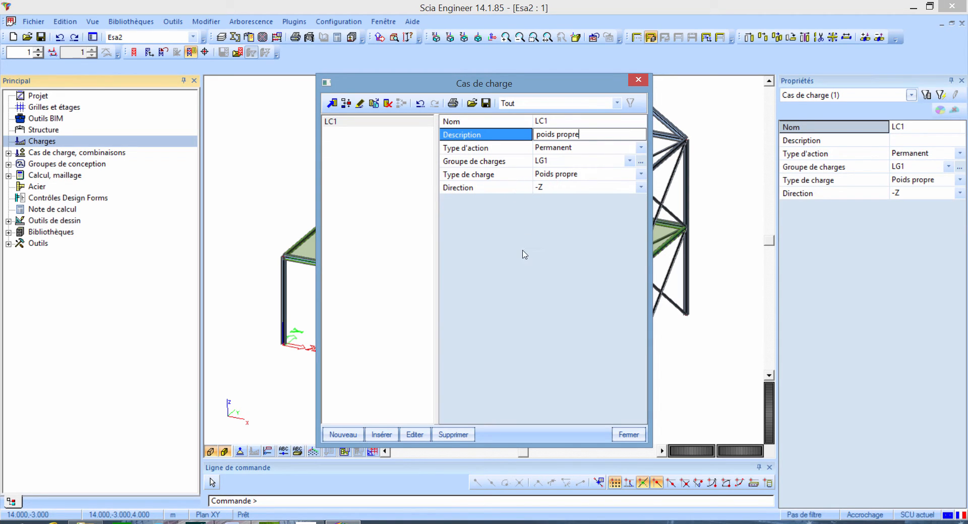
click(505, 178)
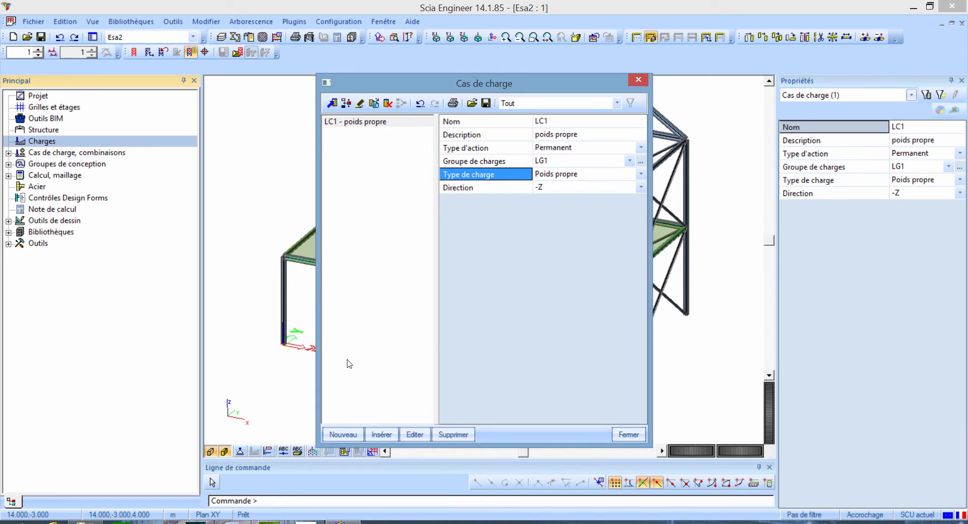
Add load case LC2 described as "variable" with the action type Variable
click(343, 435)
click(587, 135)
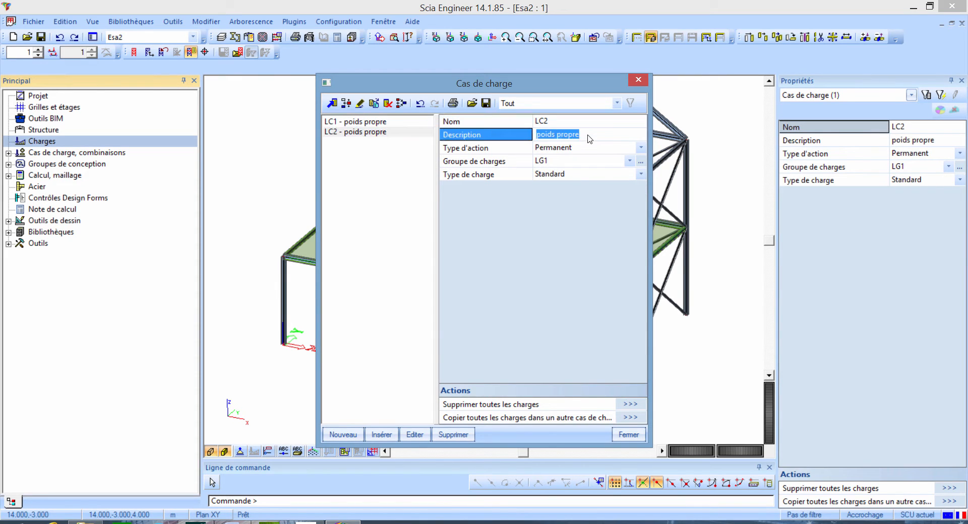
text(vi)
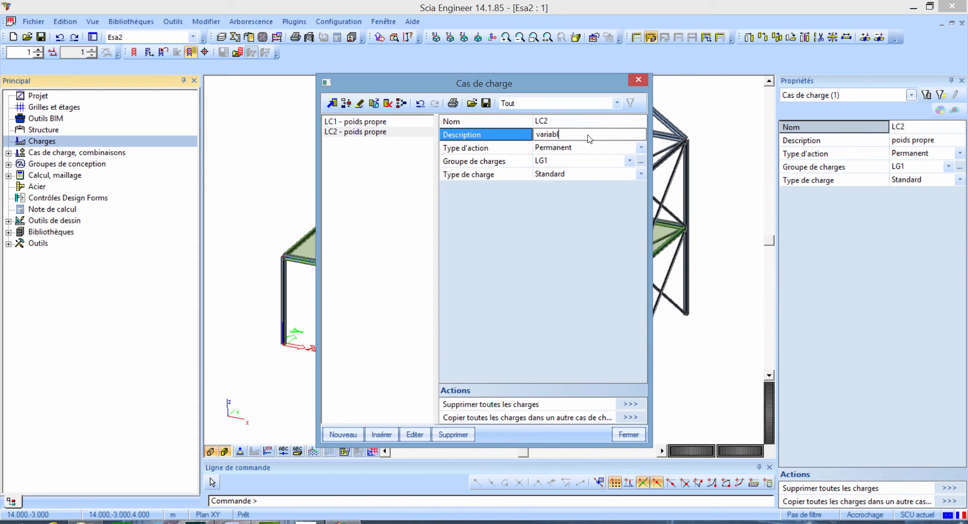
click(611, 151)
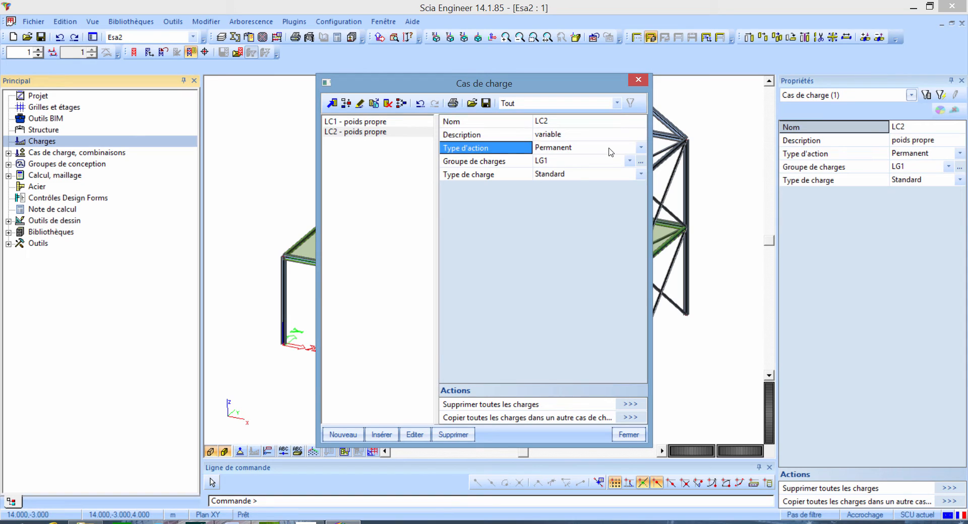
click(611, 151)
click(593, 171)
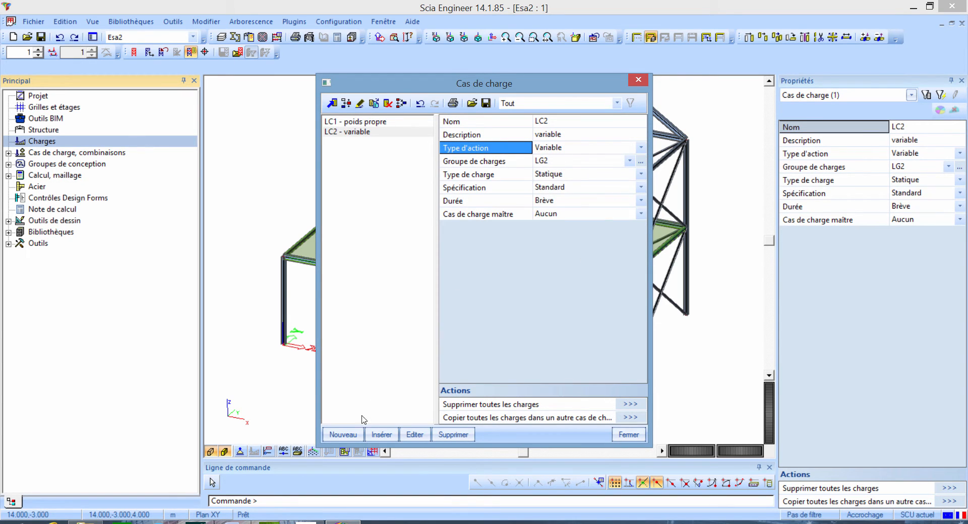
Add load case LC3 described as "vent Y" with the action type Variable
click(343, 435)
click(572, 135)
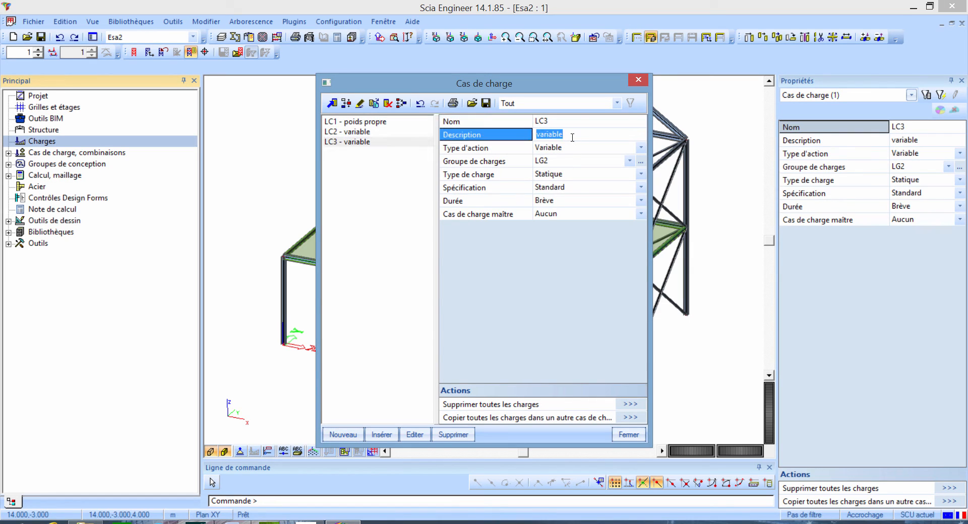
text(vent Y)
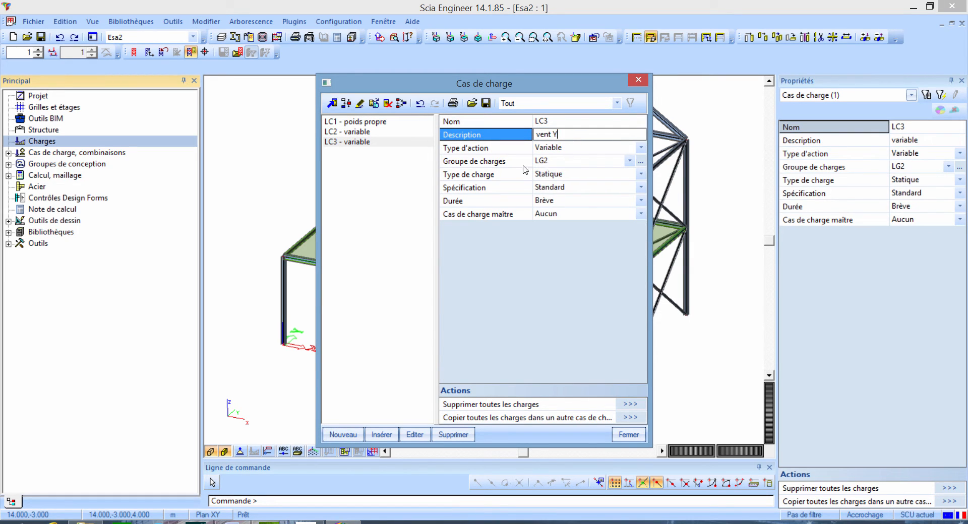
click(561, 148)
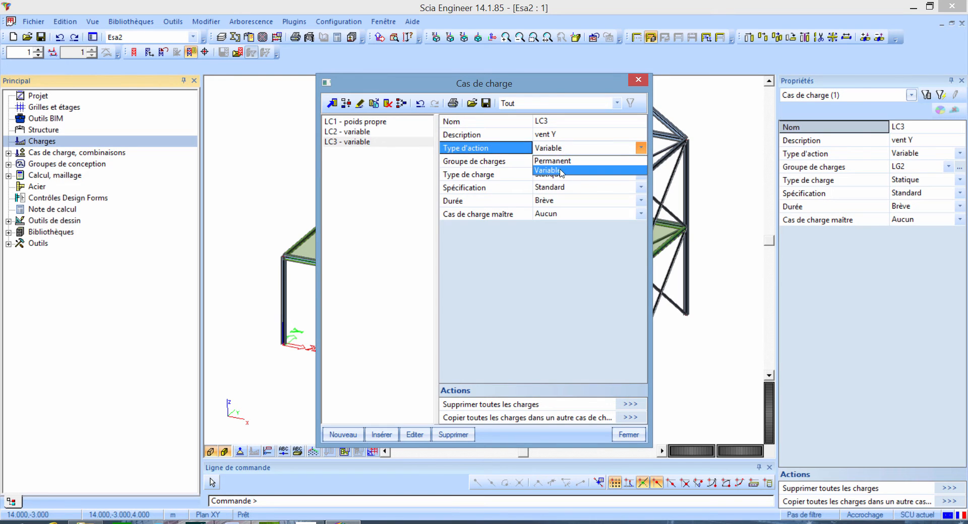
click(560, 169)
click(560, 170)
click(562, 172)
click(547, 184)
click(546, 163)
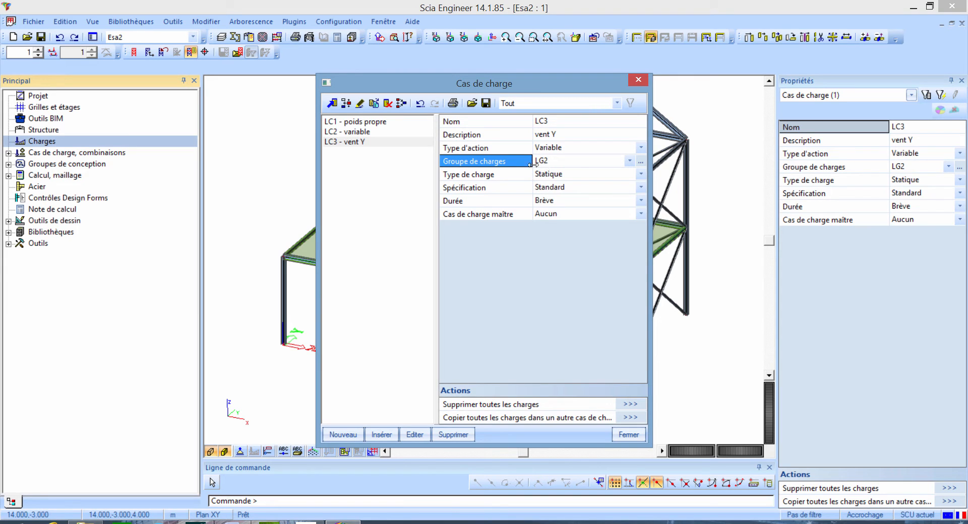
Create a new load group named "vent" from LC3's load groups and set its relation to Exclusif
click(640, 161)
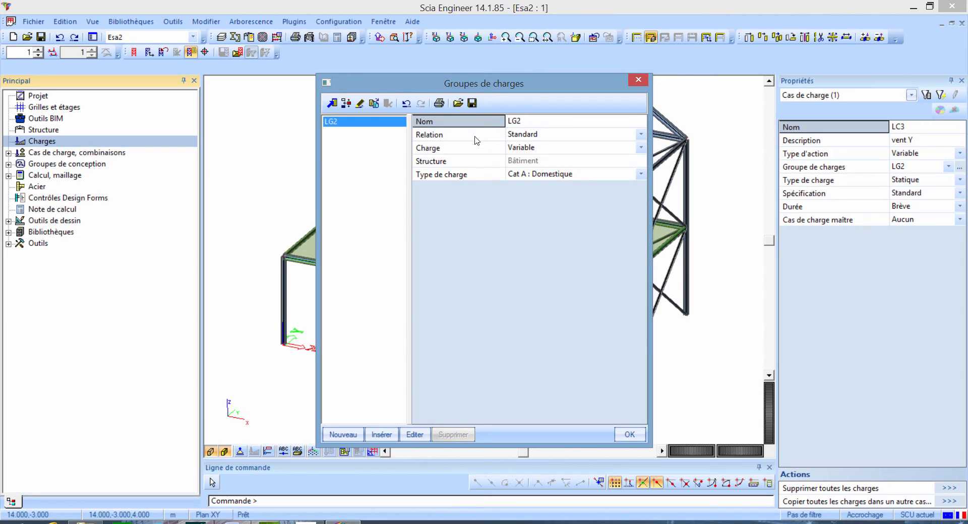
click(506, 135)
click(540, 139)
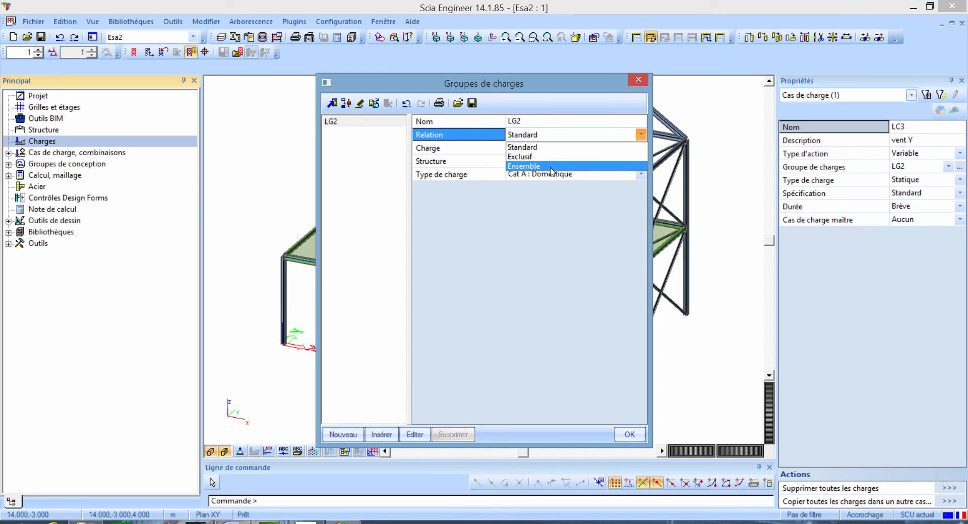
click(538, 230)
click(342, 434)
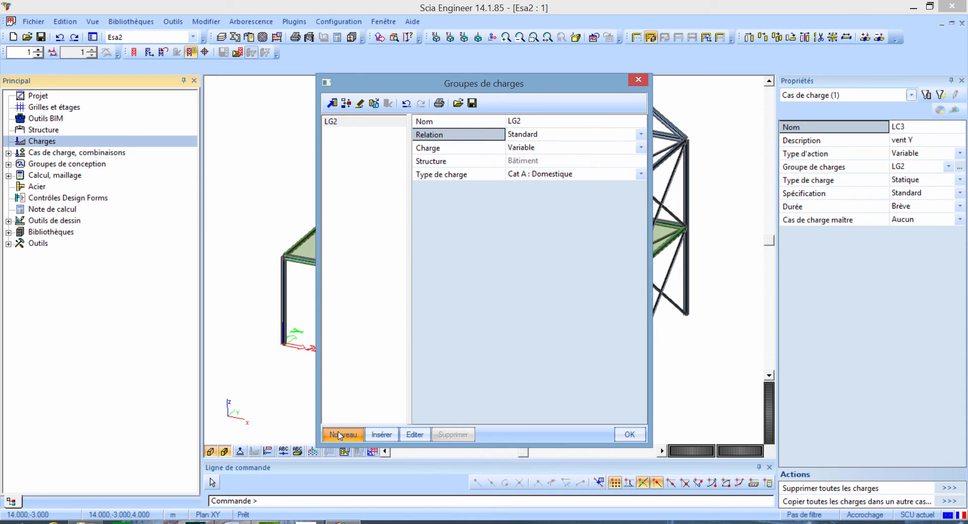
click(532, 123)
text(vent)
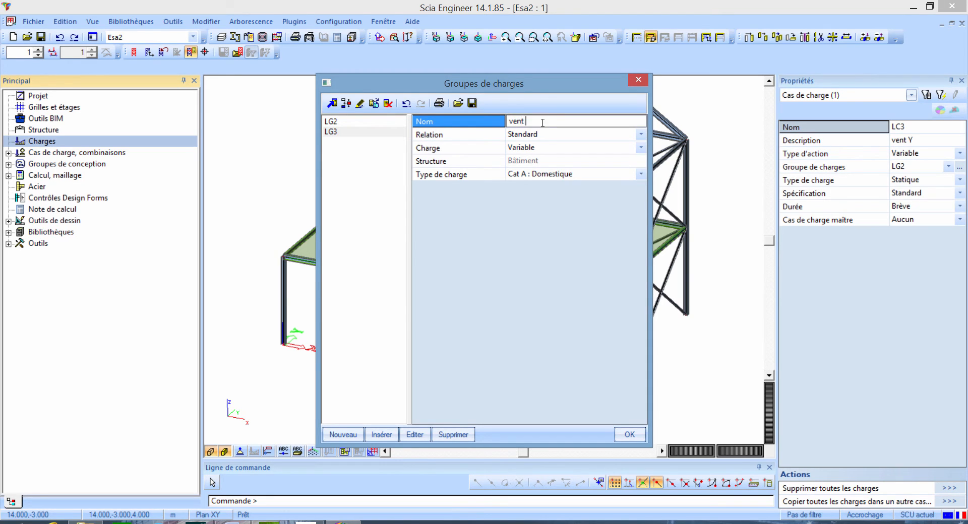
click(542, 138)
click(542, 139)
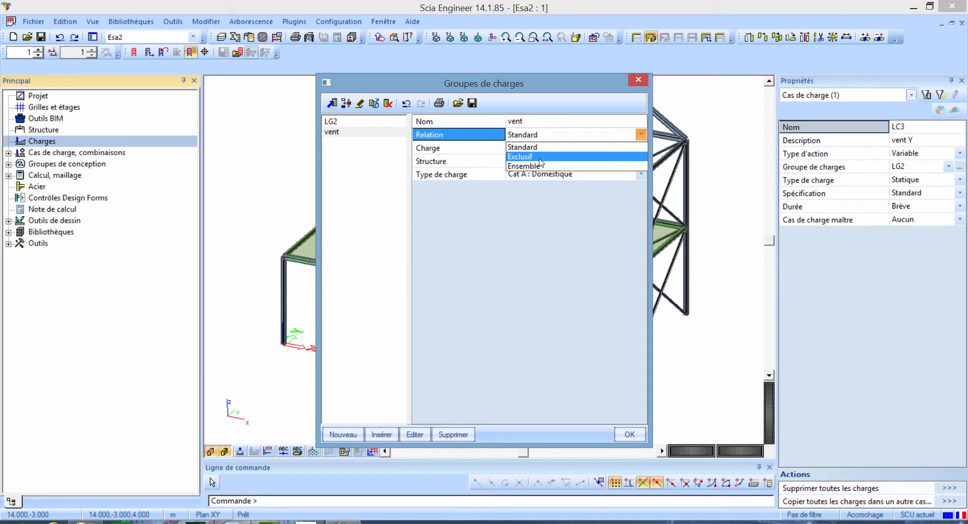
click(540, 157)
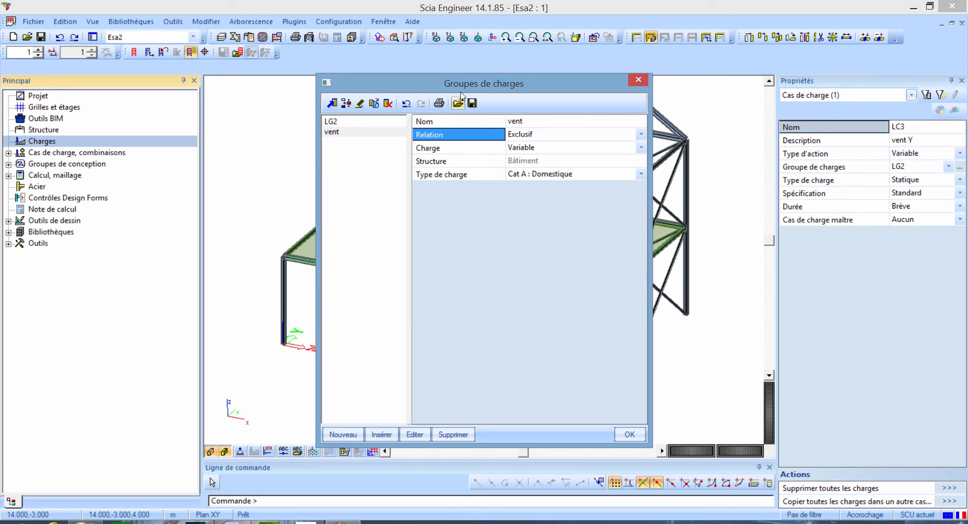
Set the vent group's load type to Vent and assign the group to LC3
click(566, 176)
click(565, 176)
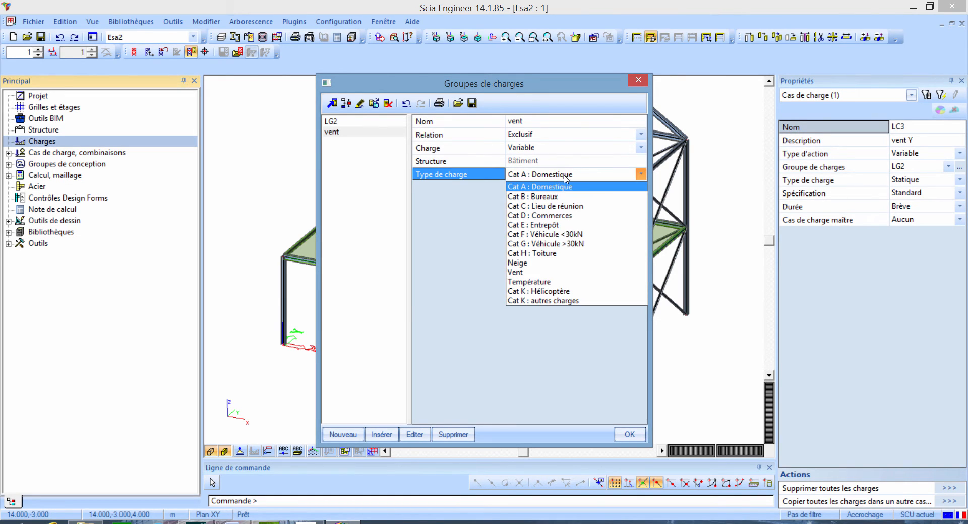
click(539, 273)
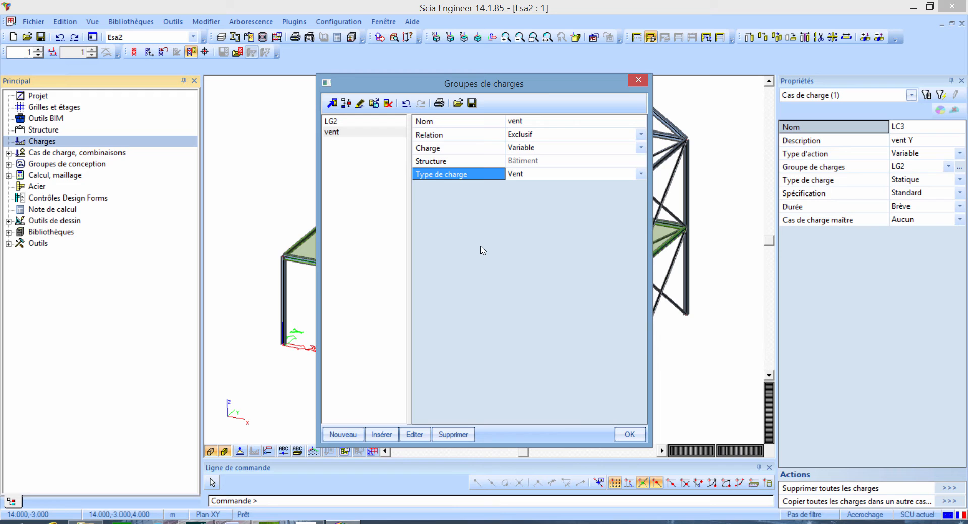
click(630, 435)
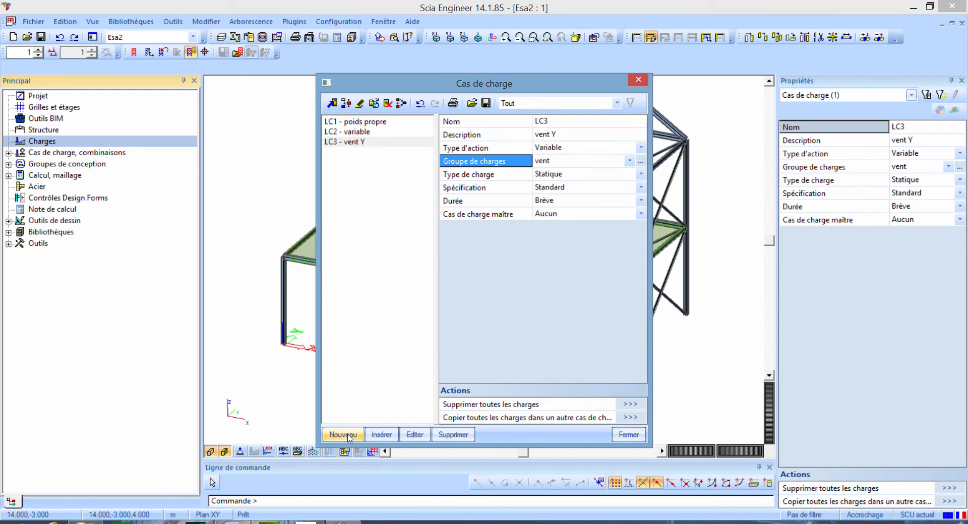
Add load case LC4 described as "vent -Y" in the vent group and close the load case manager
click(343, 435)
click(554, 135)
click(555, 135)
click(545, 301)
click(625, 434)
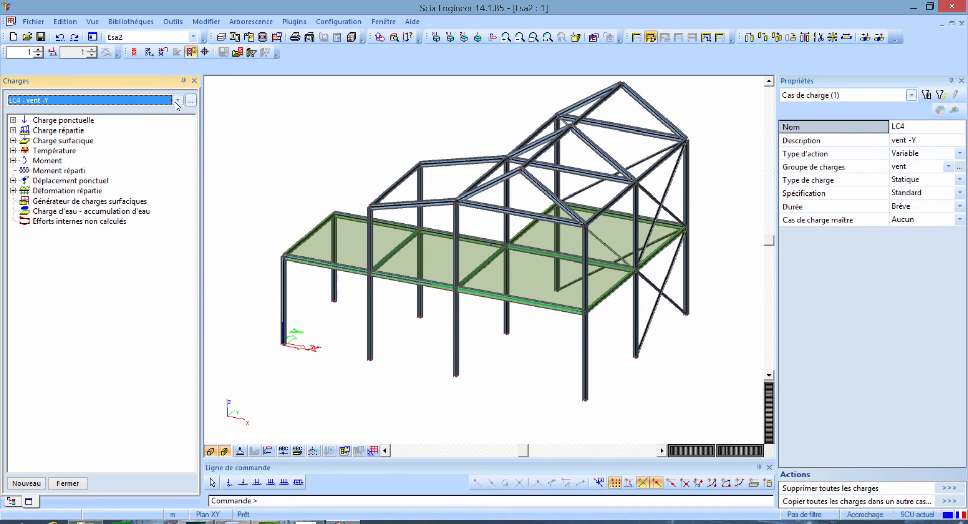
Make load case LC2 - variable active and look through the available load types
click(178, 102)
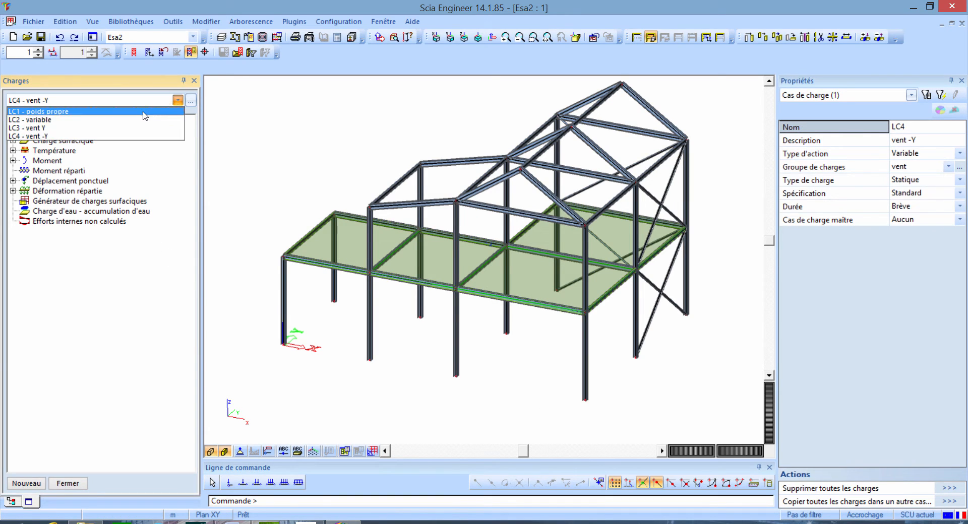
click(57, 121)
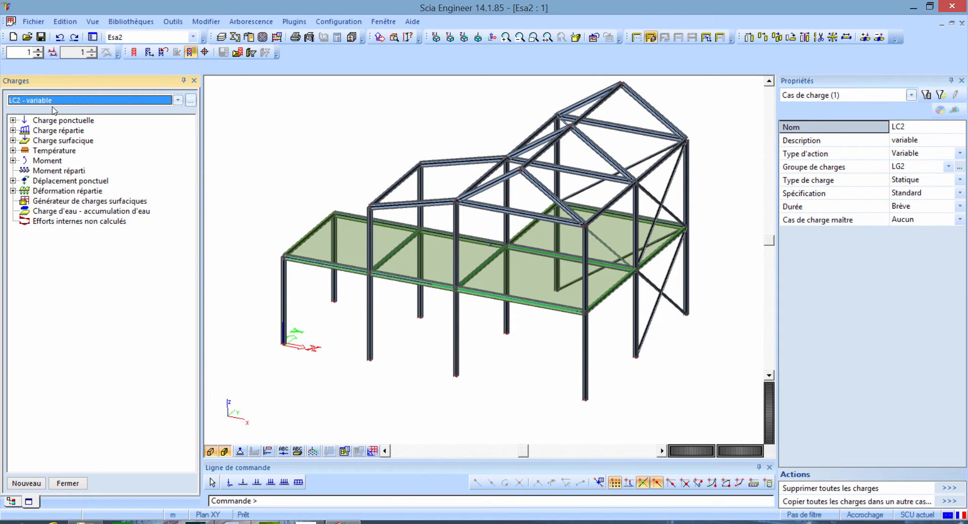
click(94, 123)
click(93, 123)
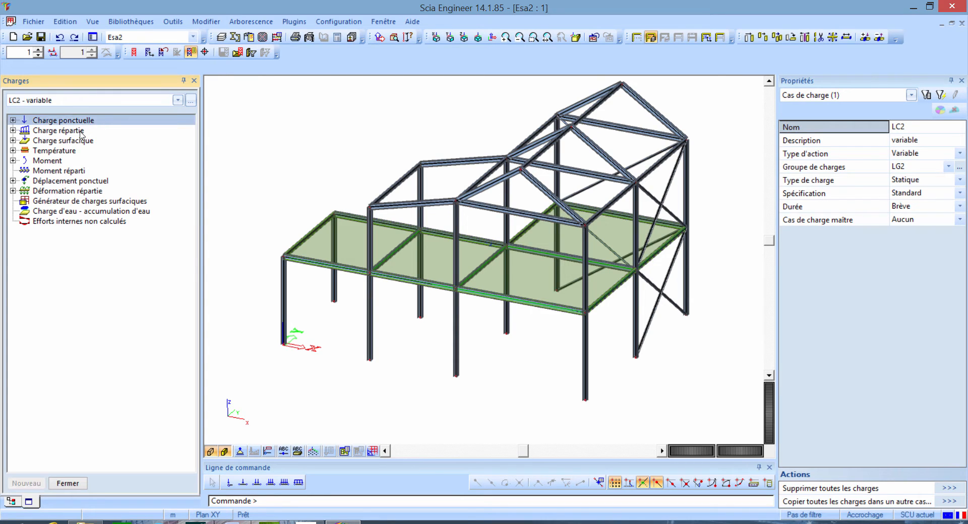
click(81, 133)
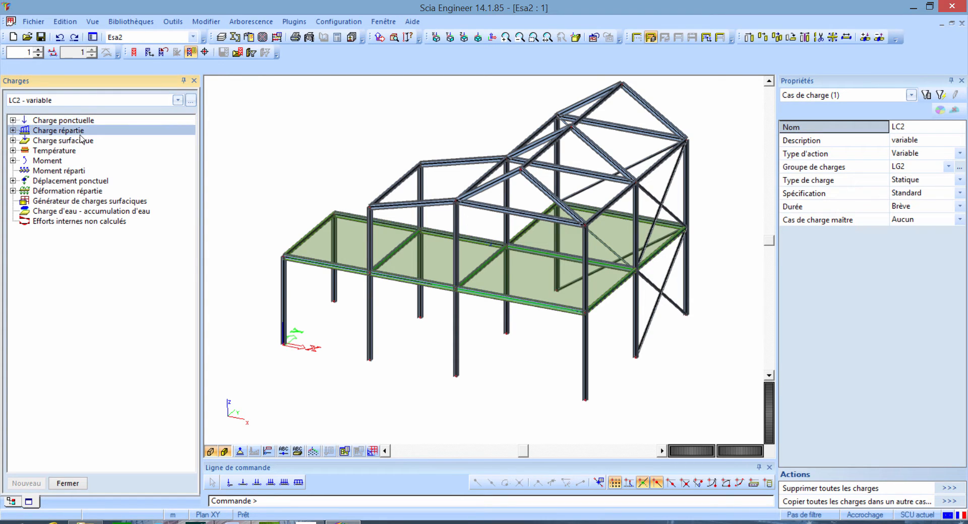
click(84, 141)
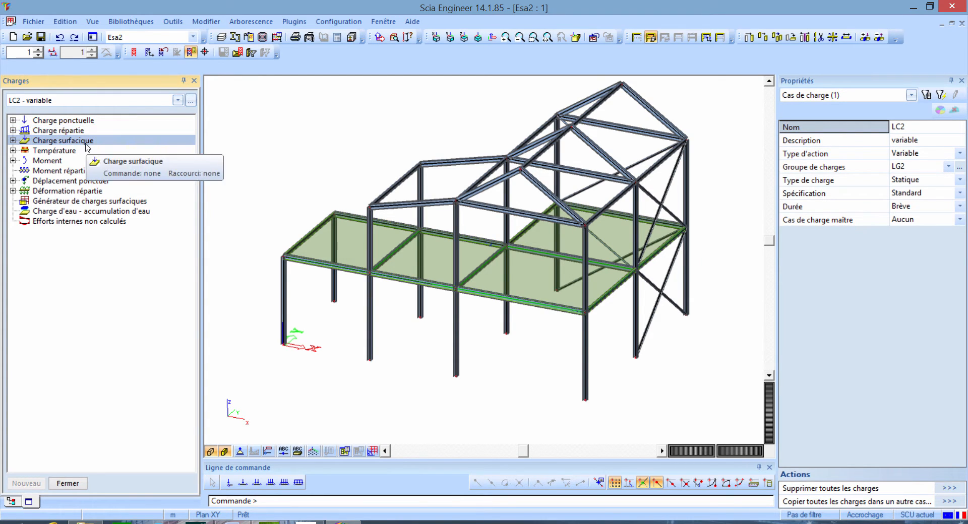
click(65, 182)
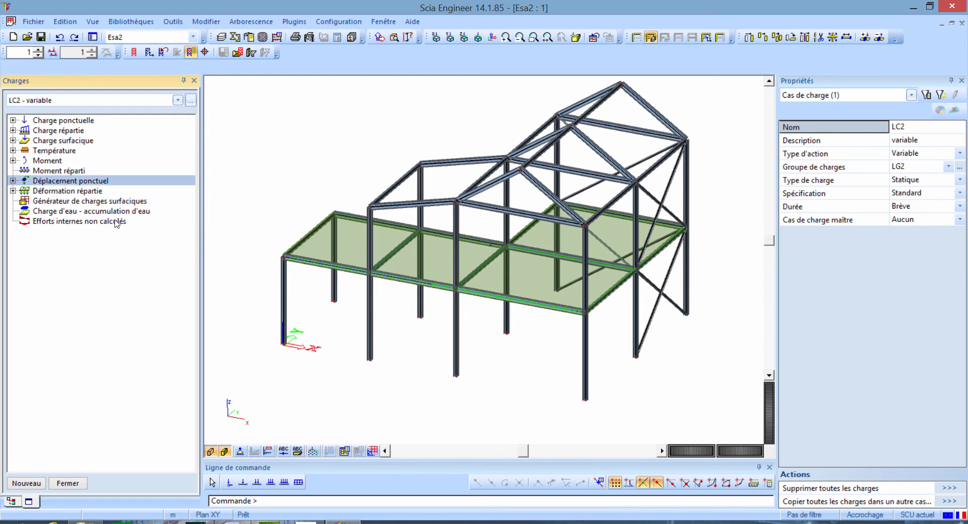
click(61, 172)
click(60, 151)
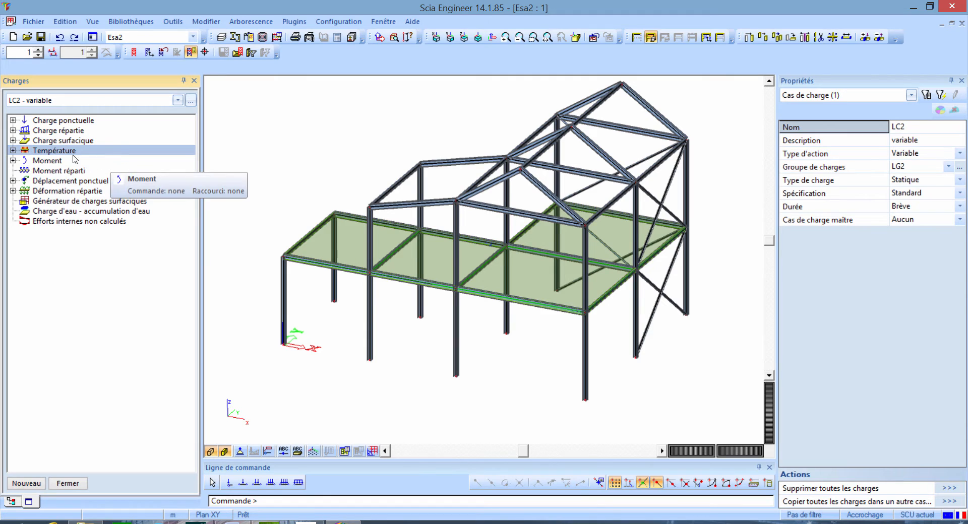
Apply a surface load of -3 kN/m² in direction Z to the floor load panel in LC2
double_click(20, 142)
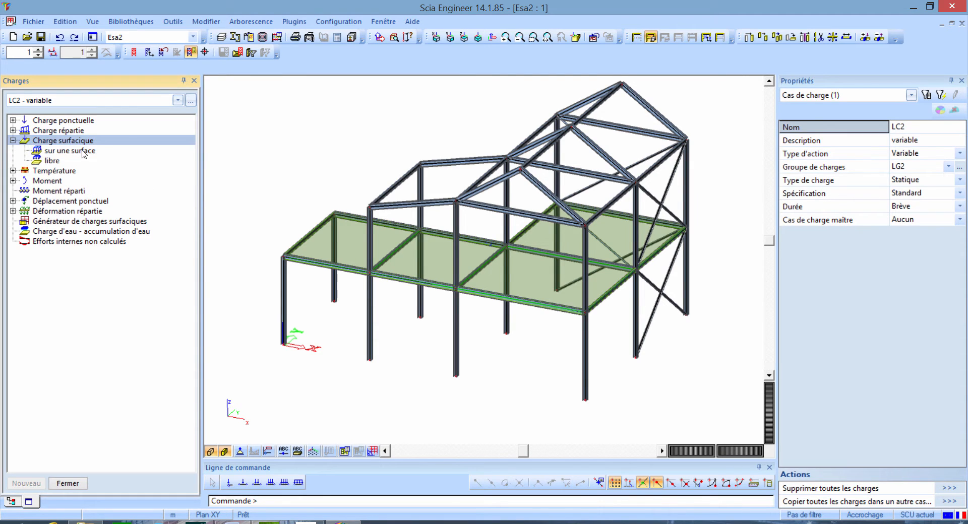
click(83, 152)
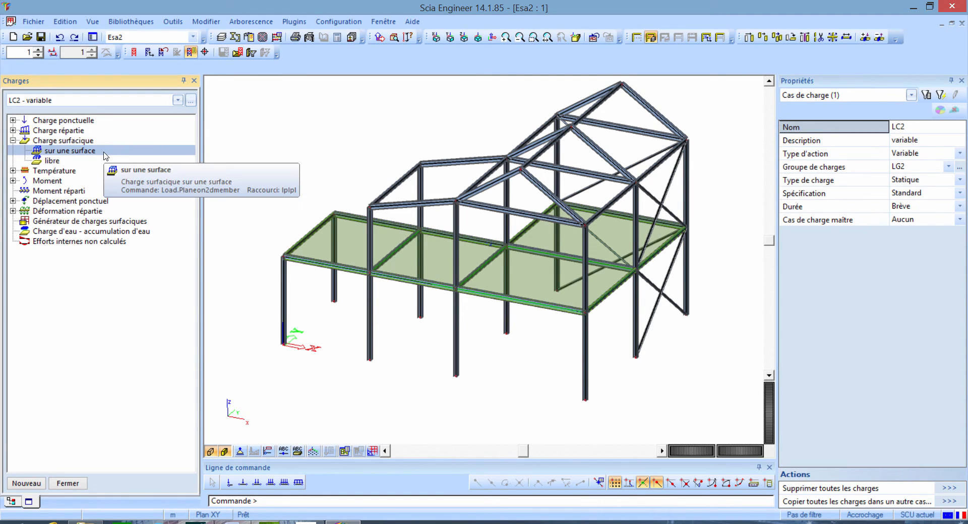
double_click(105, 153)
click(572, 137)
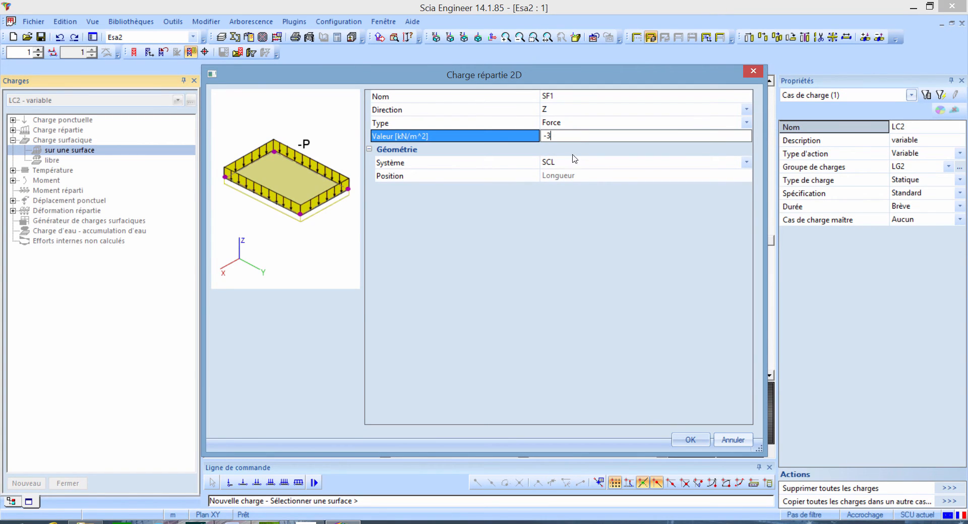
click(695, 440)
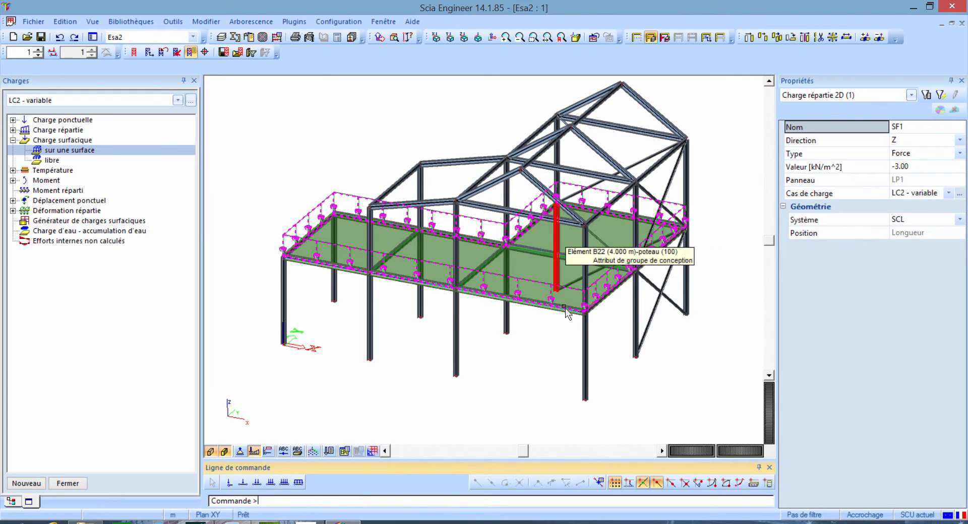
key(Escape)
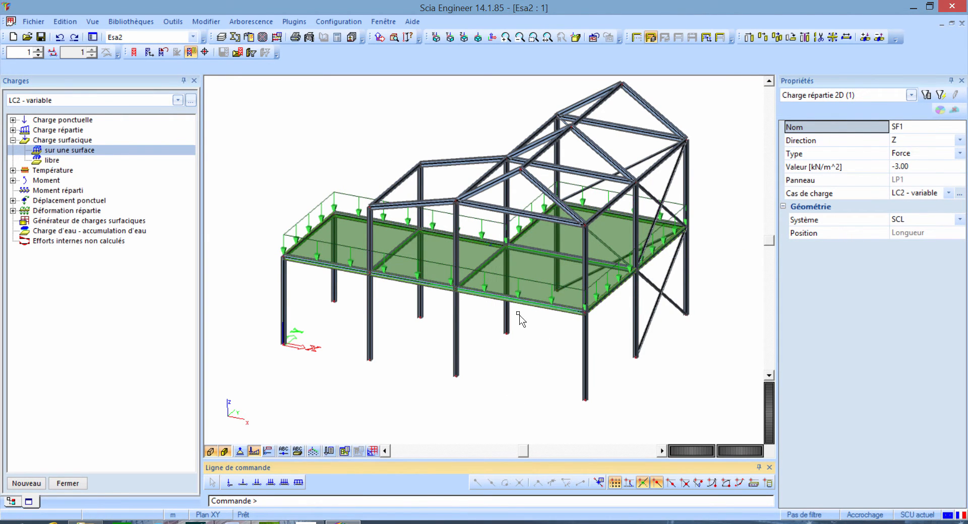
Select floor load panel LP1 and generate its loads onto the supporting beams
scroll(494, 257, up, 5)
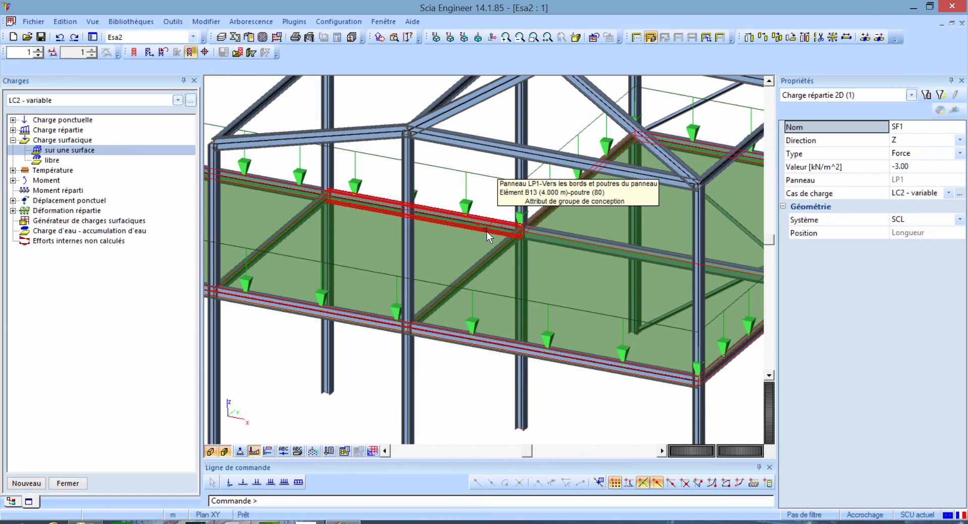
click(486, 231)
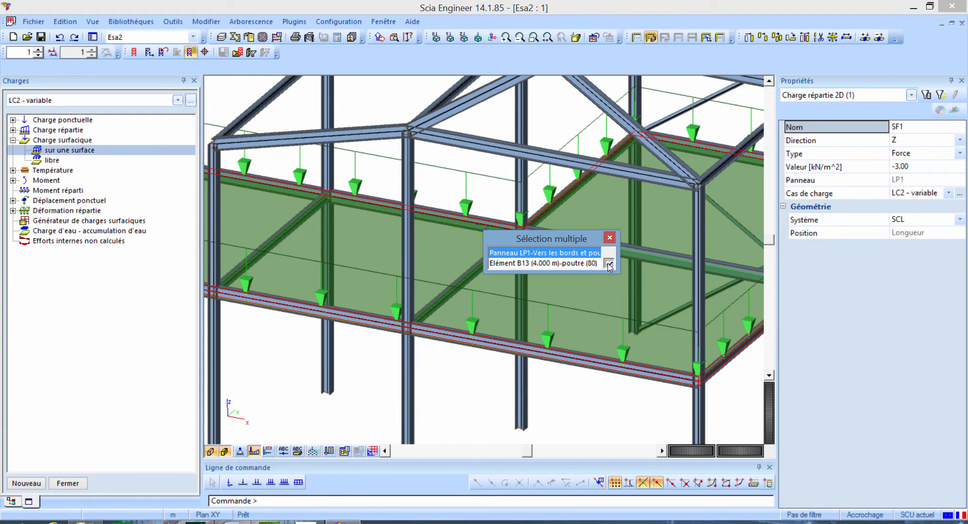
click(524, 252)
scroll(568, 347, down, 3)
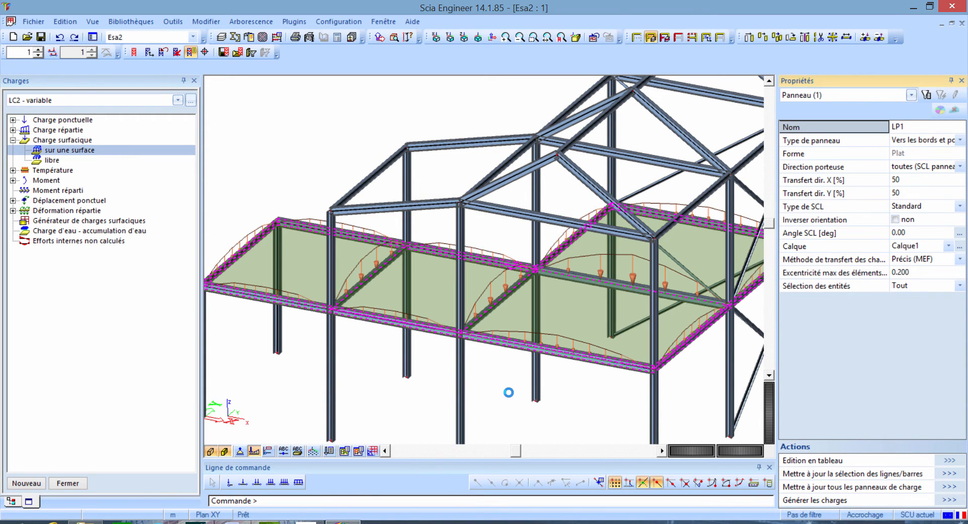
scroll(509, 363, down, 3)
middle_drag(503, 360, 491, 336)
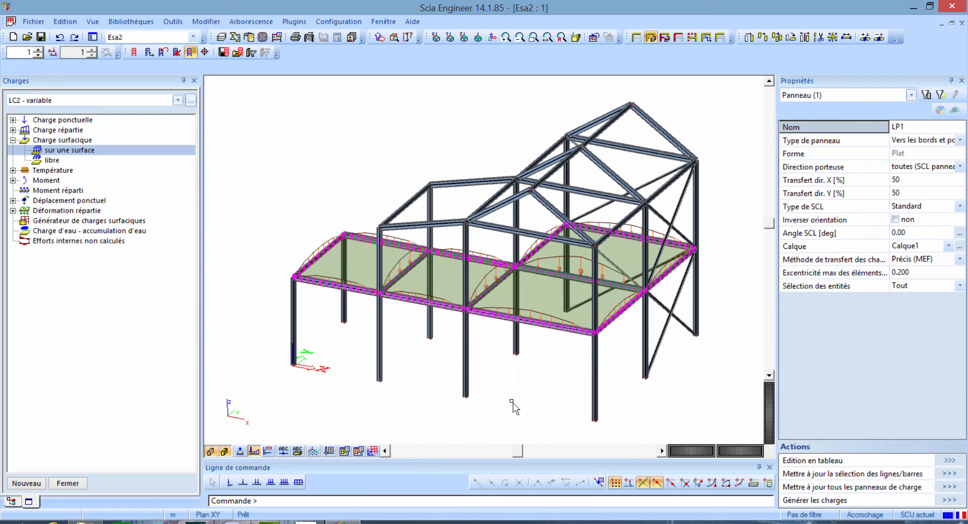
key(Escape)
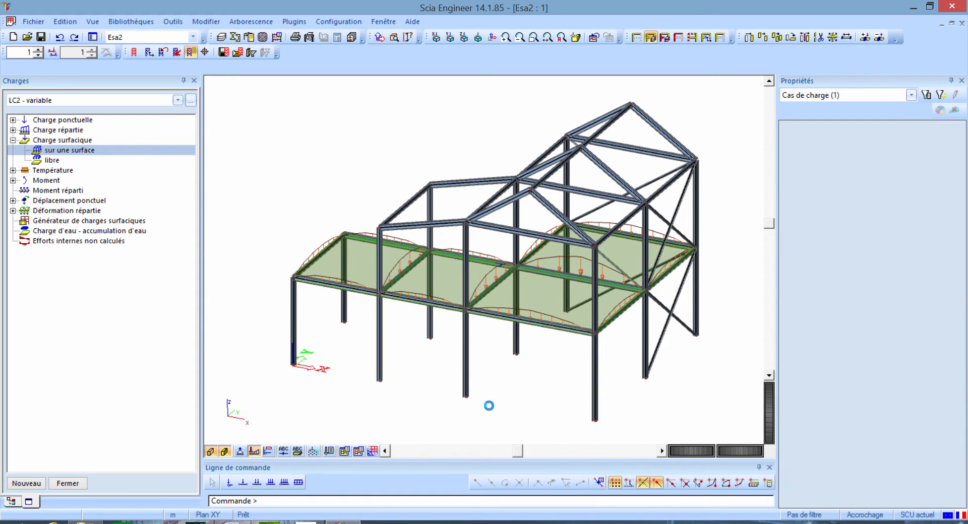
In load case LC3 - vent Y, start a distributed load on a member with Uniforme distribution and a value of 1 kN/m
click(177, 100)
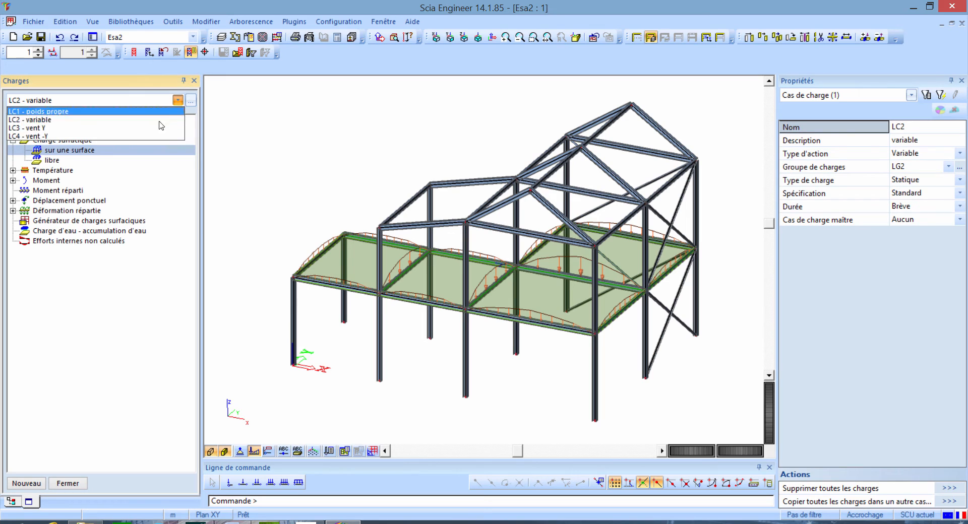
click(162, 125)
click(71, 130)
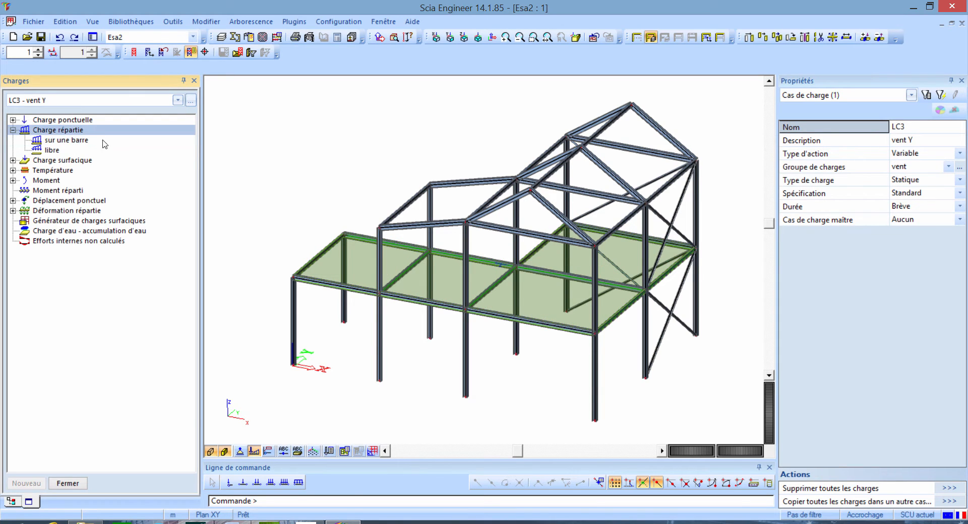
click(83, 142)
double_click(99, 143)
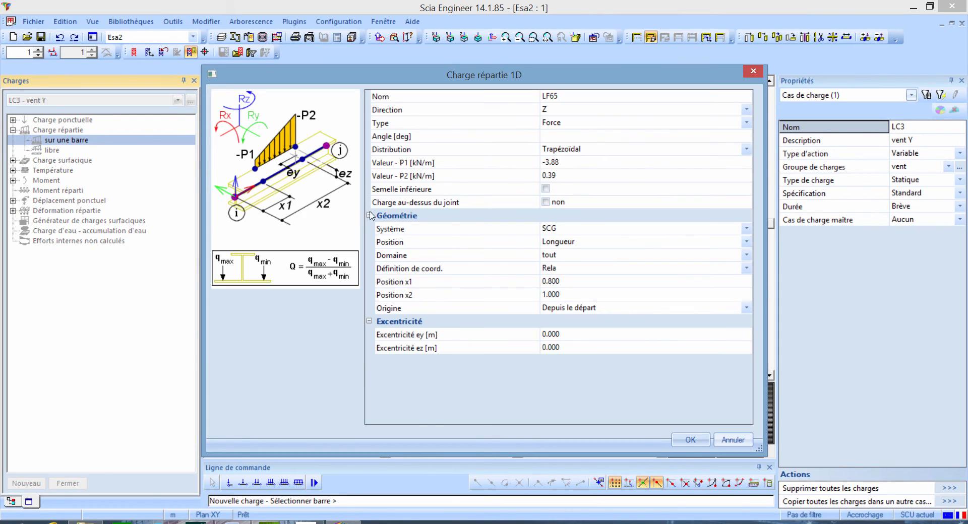
click(588, 150)
click(612, 158)
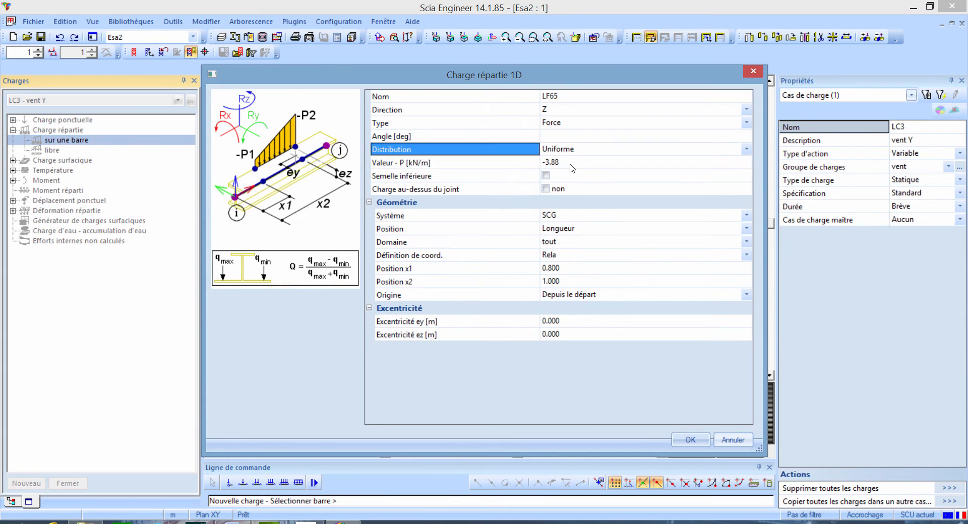
click(572, 166)
text(-)
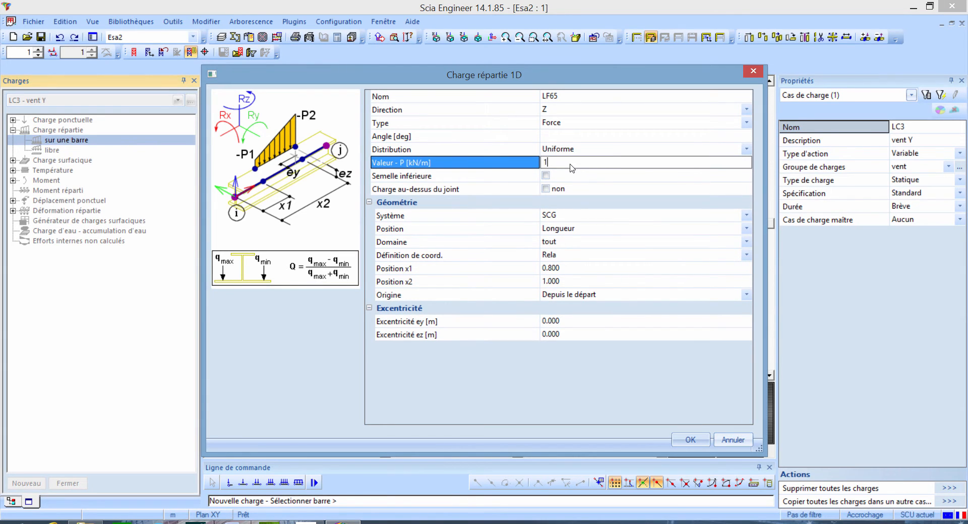
Set the distributed load's direction to Y and its position x1 to 0, and accept the load definition
click(572, 110)
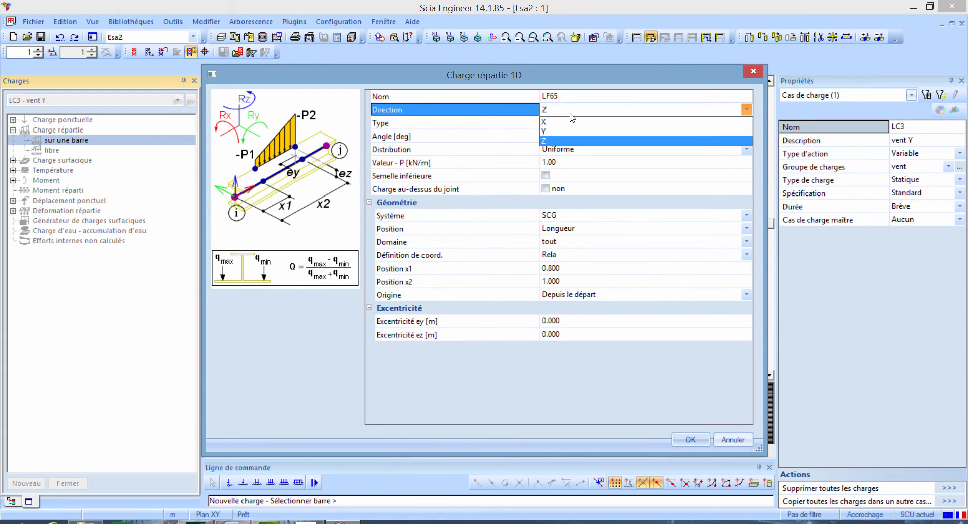
click(559, 134)
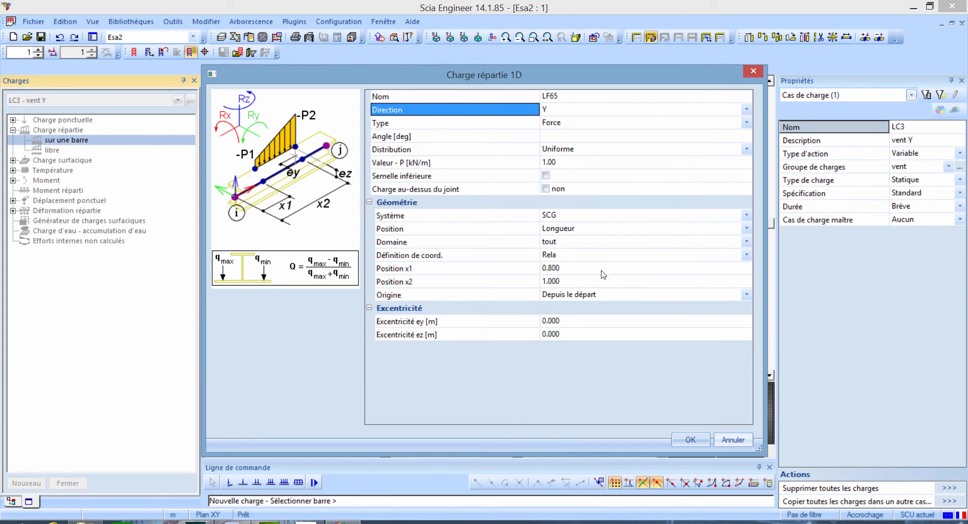
click(566, 260)
click(565, 272)
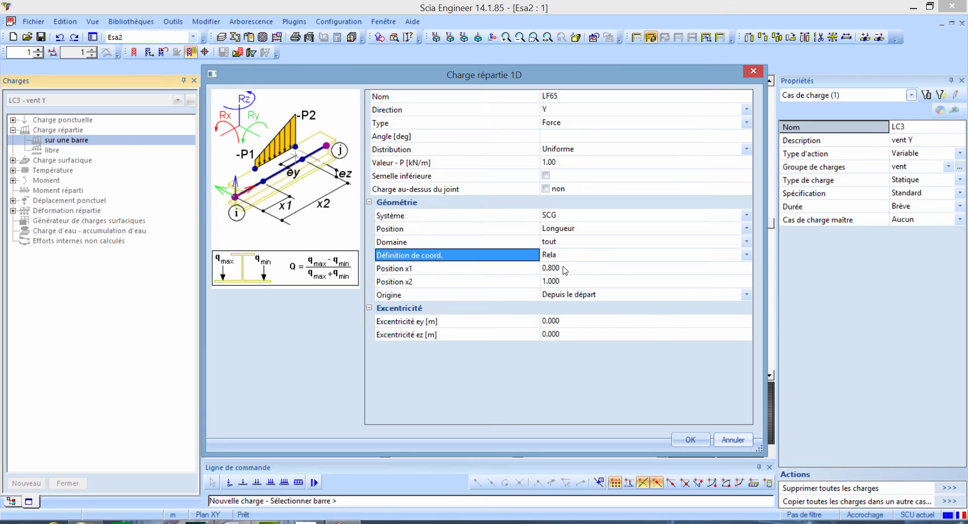
click(565, 270)
text(0)
key(Return)
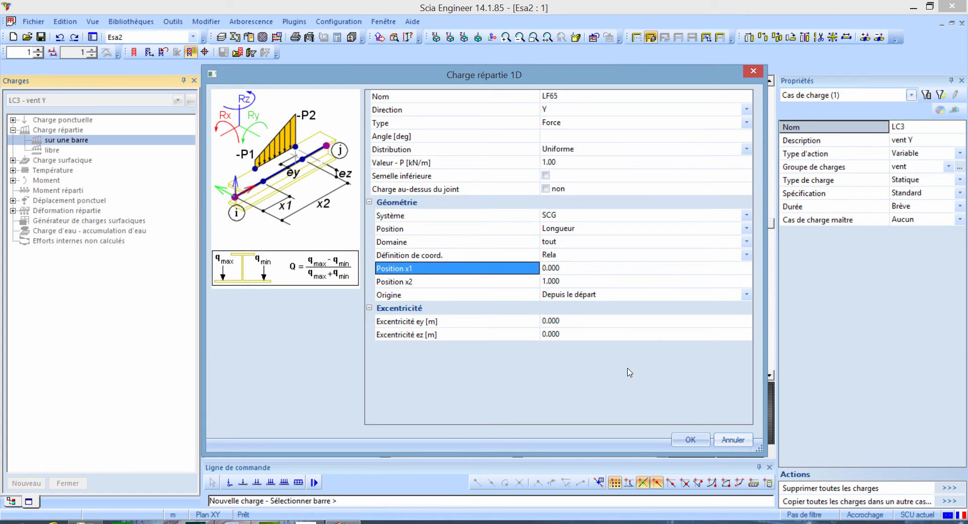
click(690, 439)
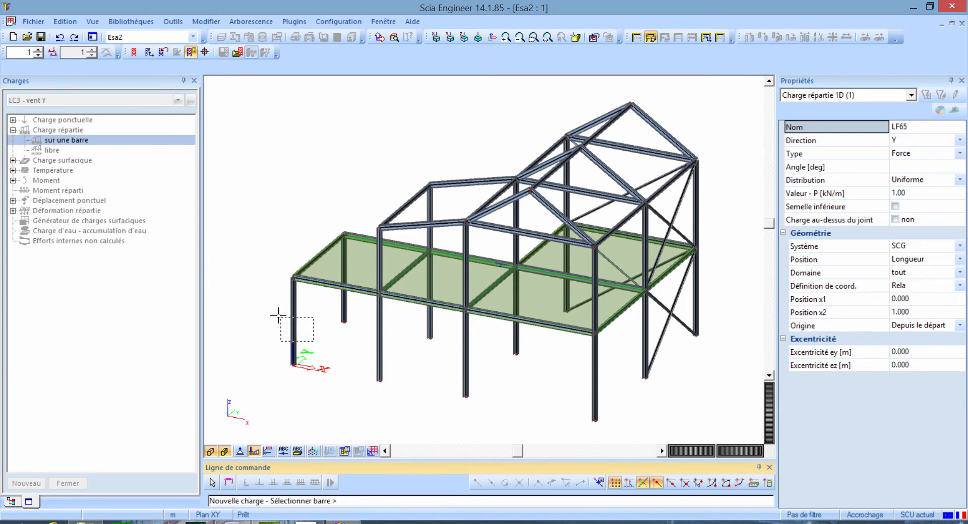
Apply the wind load to all lower and upper columns along the long facade on the origin side
click(292, 323)
click(379, 342)
click(465, 350)
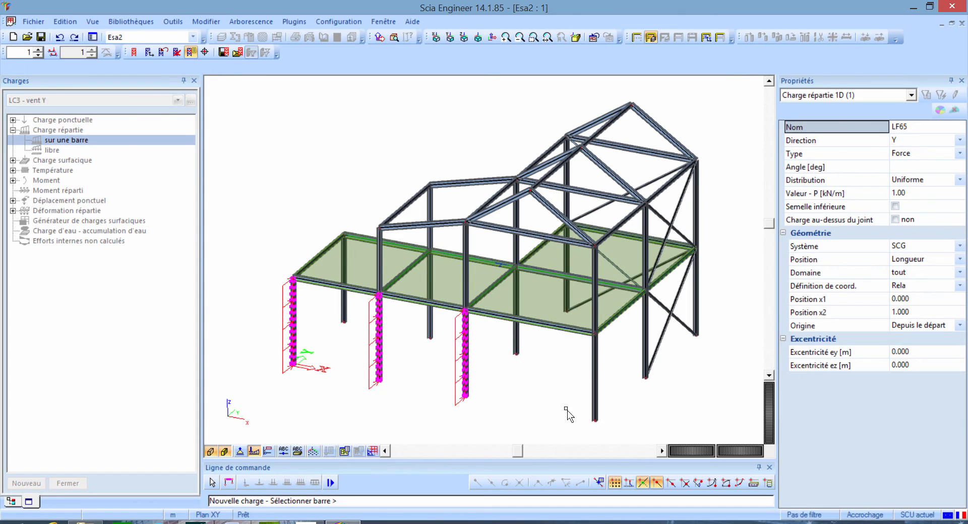
click(596, 269)
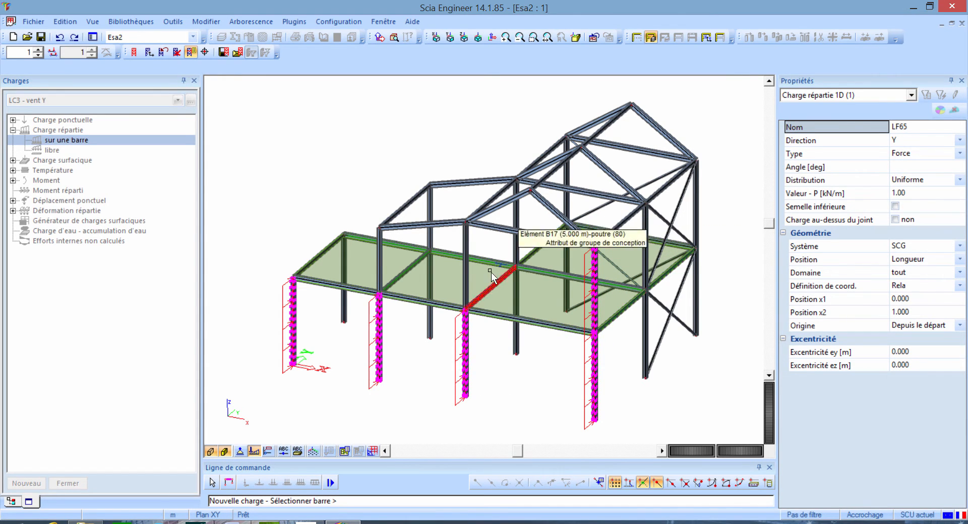
click(470, 246)
click(382, 258)
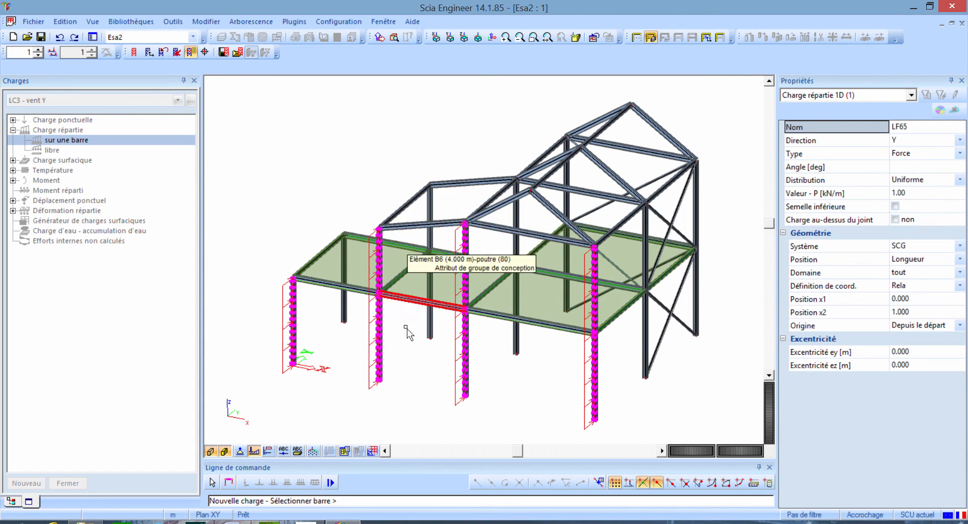
key(Escape)
In load case LC4 - vent -Y, define a uniform member load of -1 kN/m in direction Y
click(177, 100)
click(126, 136)
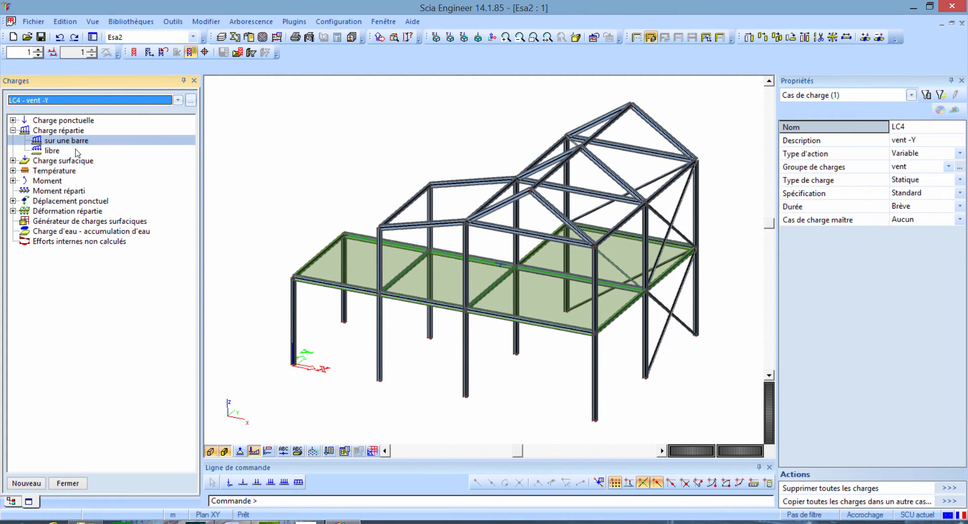
double_click(76, 142)
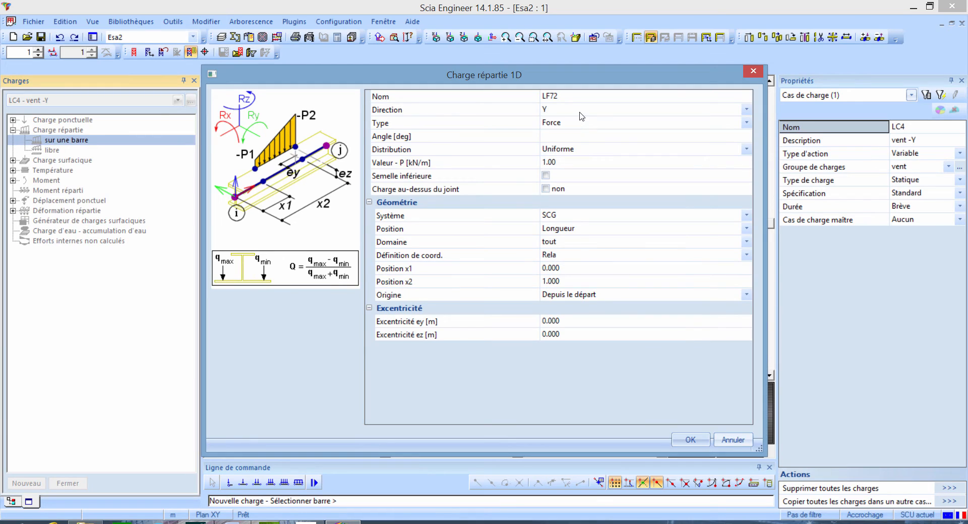
click(583, 162)
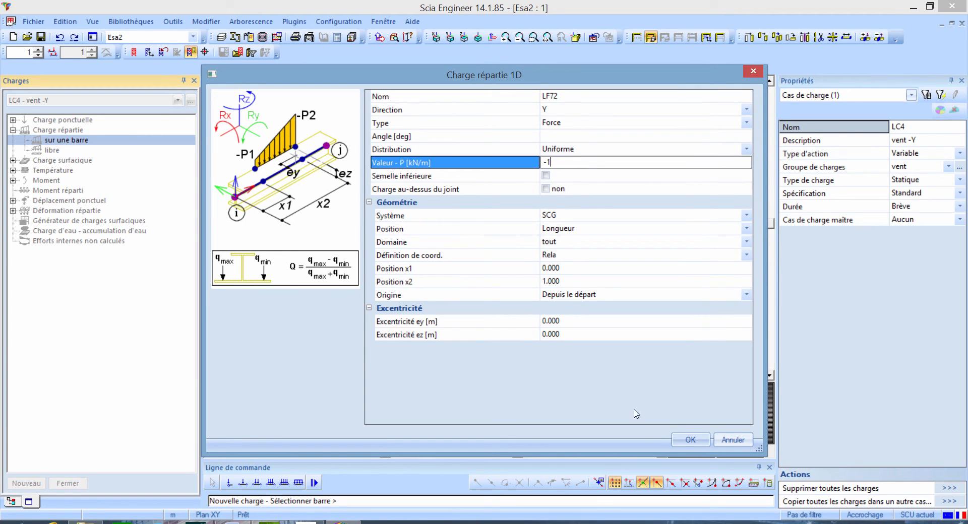
text(-1)
click(688, 441)
Apply the -Y wind load to all lower and upper columns along the long facade opposite the origin
ctrl+right_drag(696, 397, 400, 354)
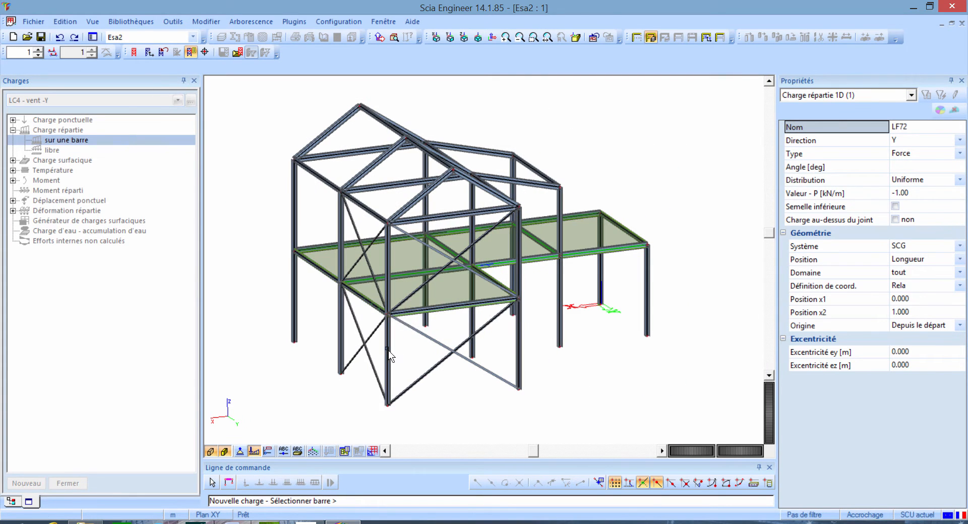
click(389, 258)
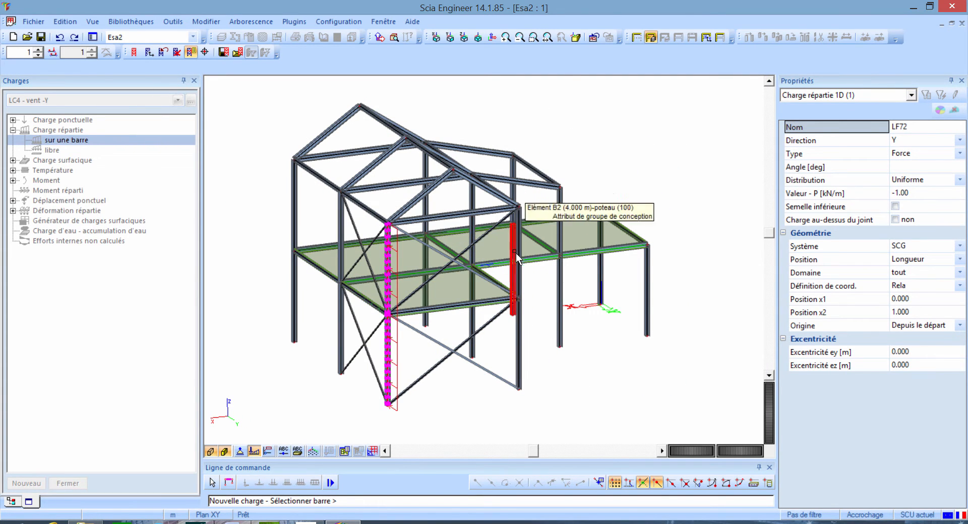
click(520, 343)
ctrl+right_drag(542, 372, 515, 236)
click(523, 242)
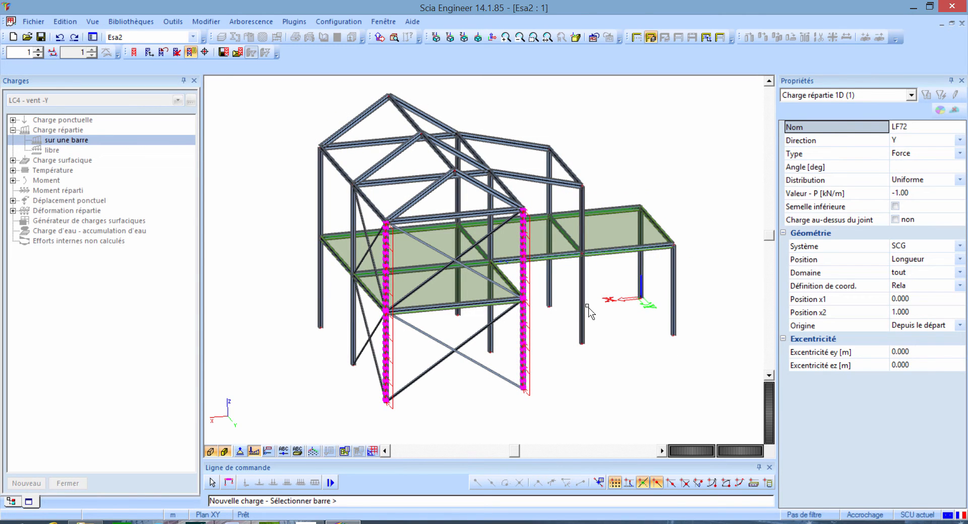
click(583, 232)
click(673, 287)
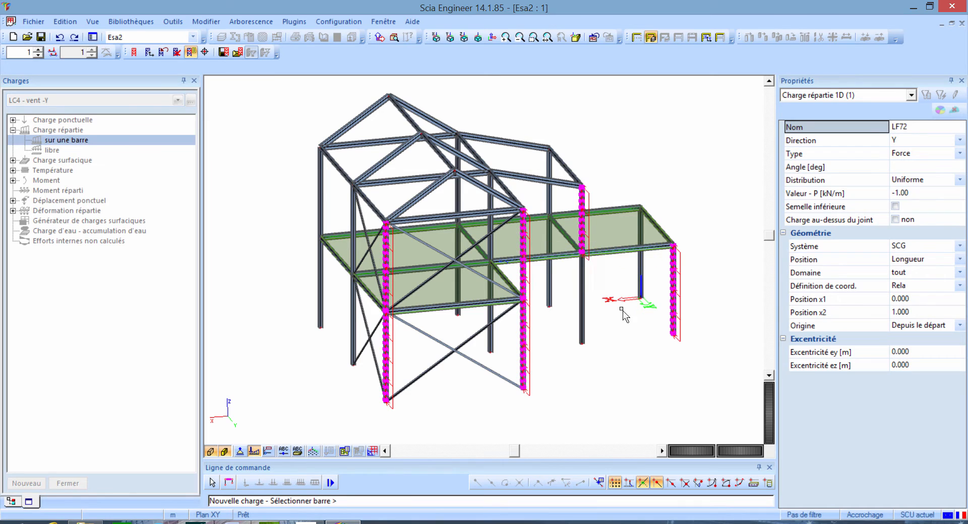
click(584, 262)
key(Escape)
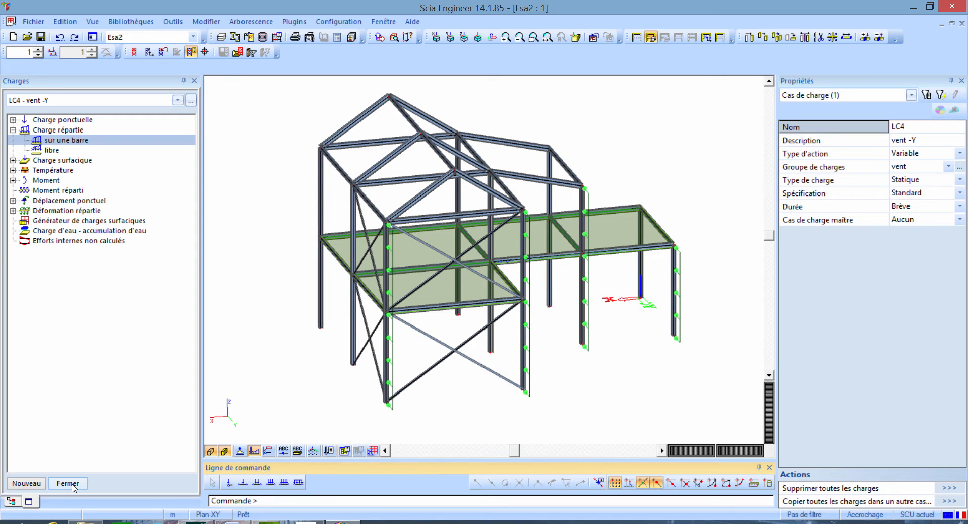
Close the load input and expand the load case and combination entries
click(70, 484)
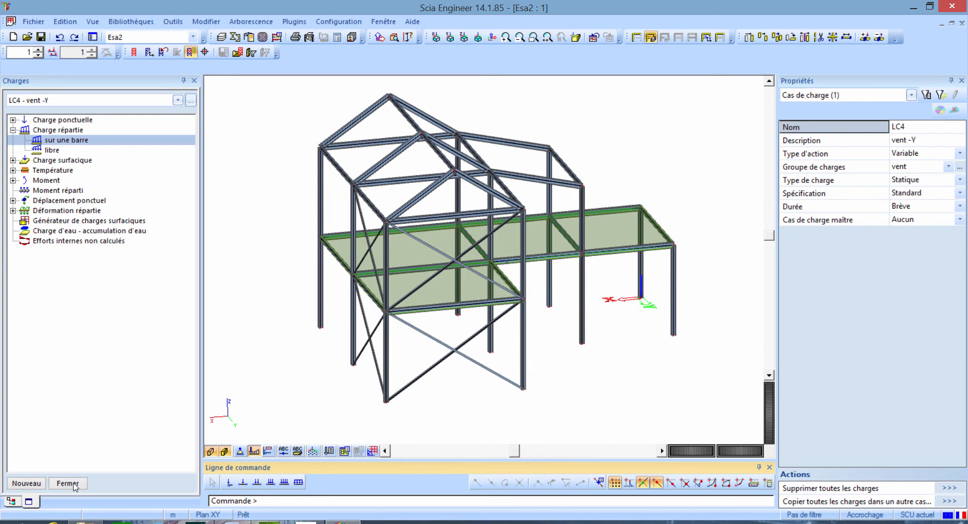
click(8, 154)
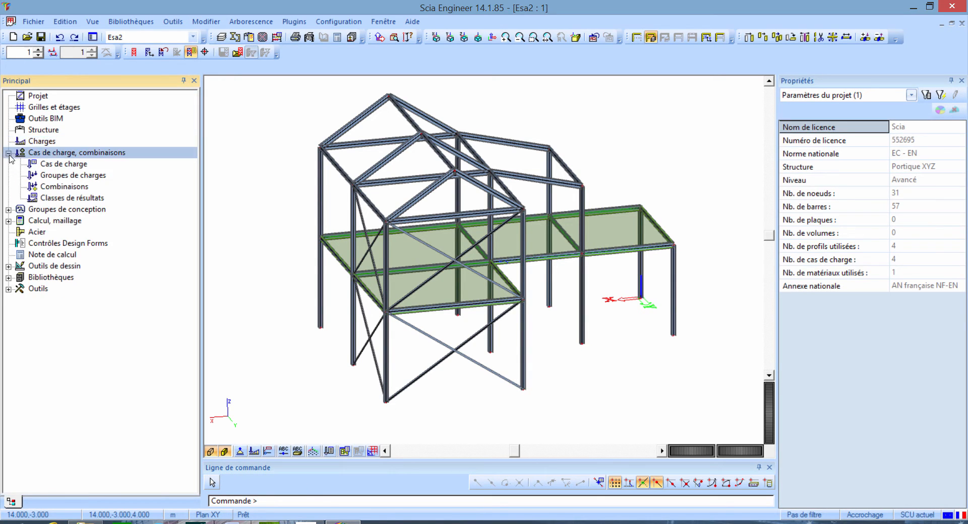
Create a combination named ELU containing all four load cases LC1 to LC4, with type EN-ELU (STR/GEO) Set B
click(78, 191)
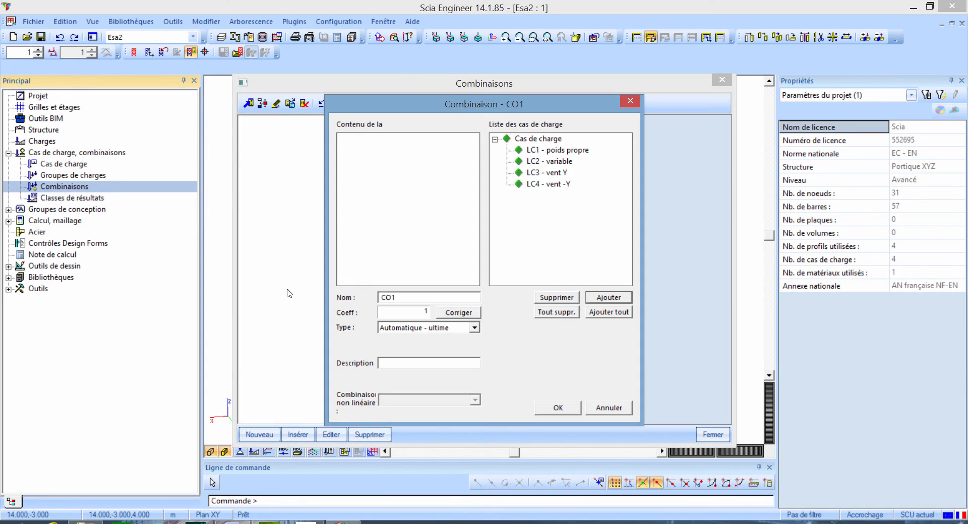
drag(573, 228, 544, 141)
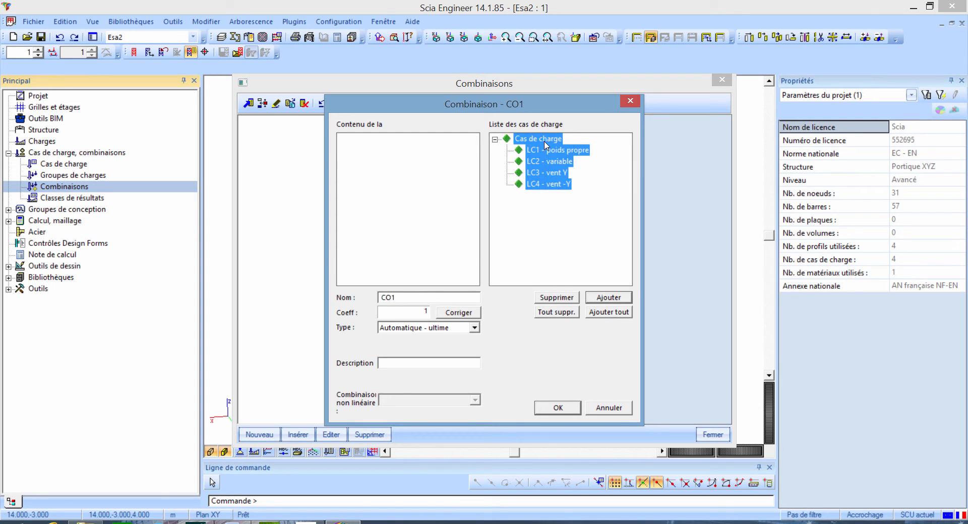
click(607, 314)
click(383, 297)
double_click(383, 297)
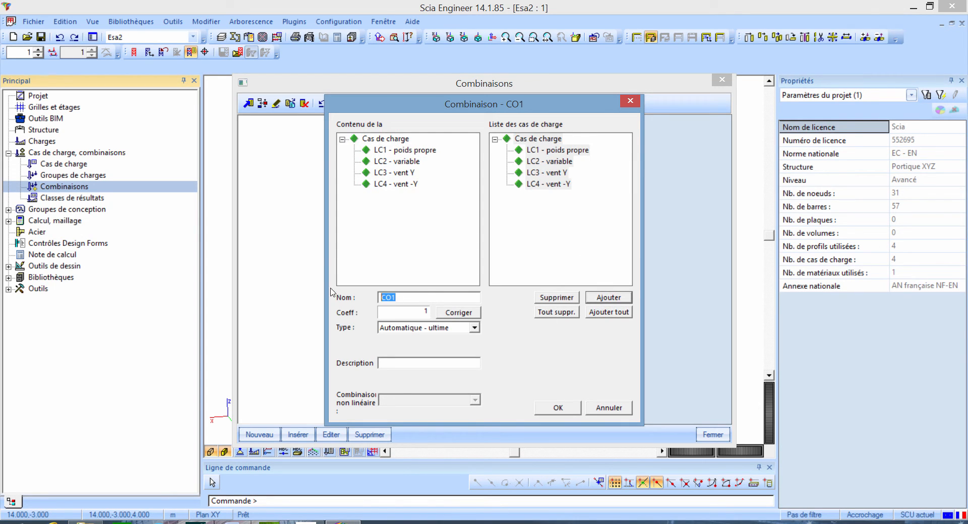
text(ELU)
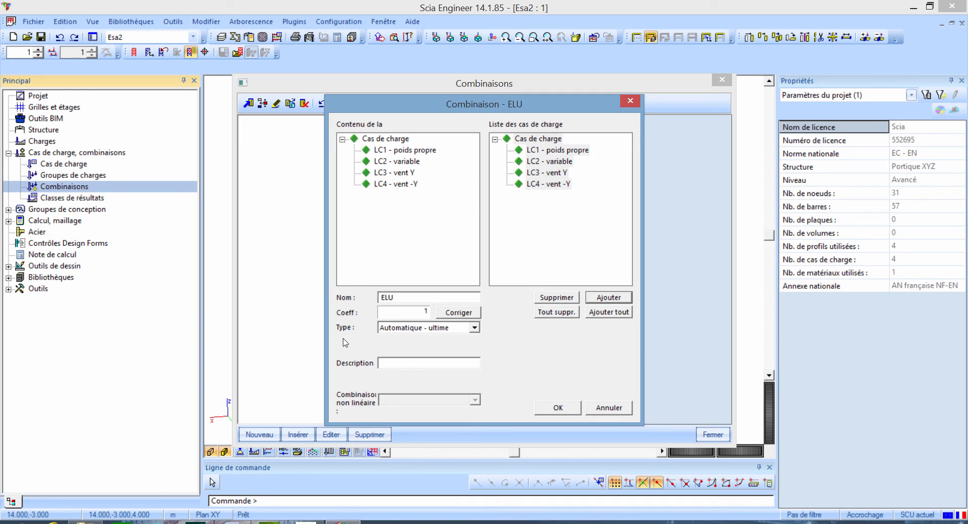
click(475, 329)
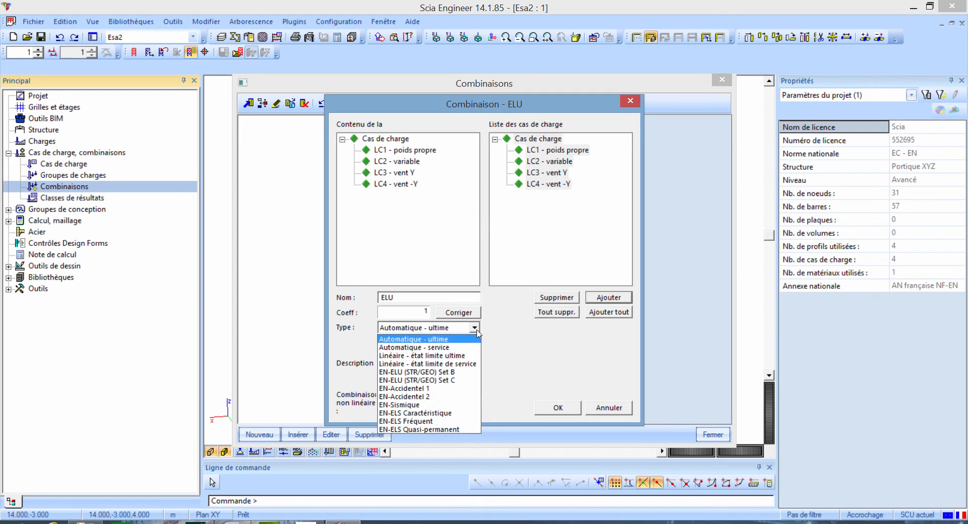
click(458, 374)
click(523, 311)
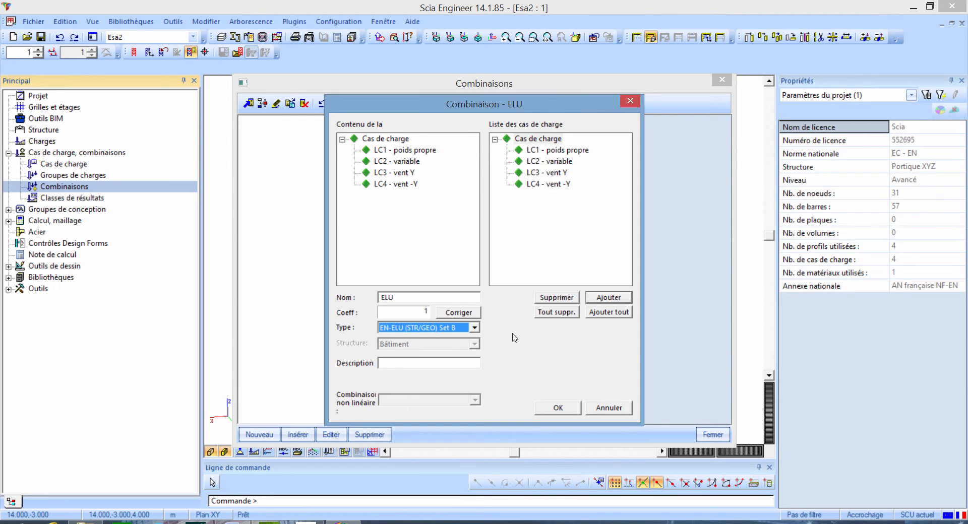
click(550, 415)
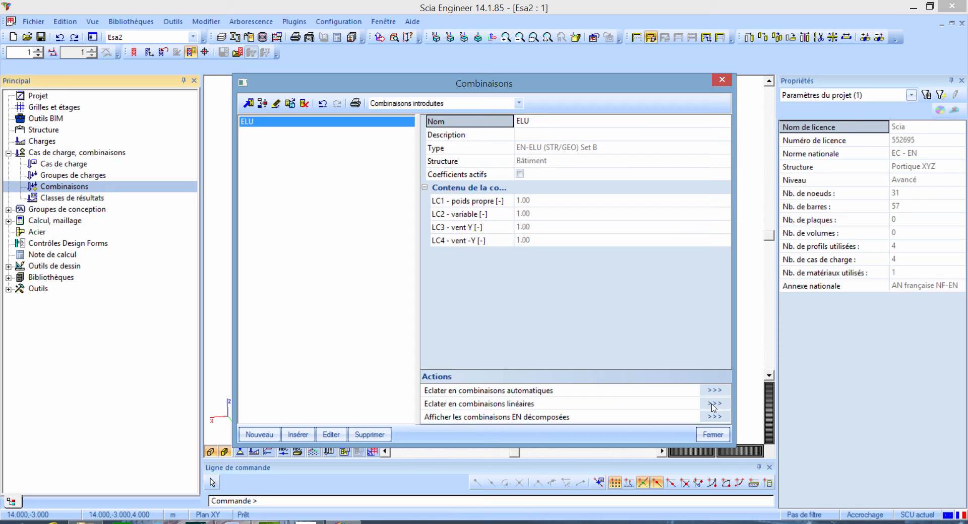
Explode the ELU combination into linear combinations and accept their creation
click(714, 404)
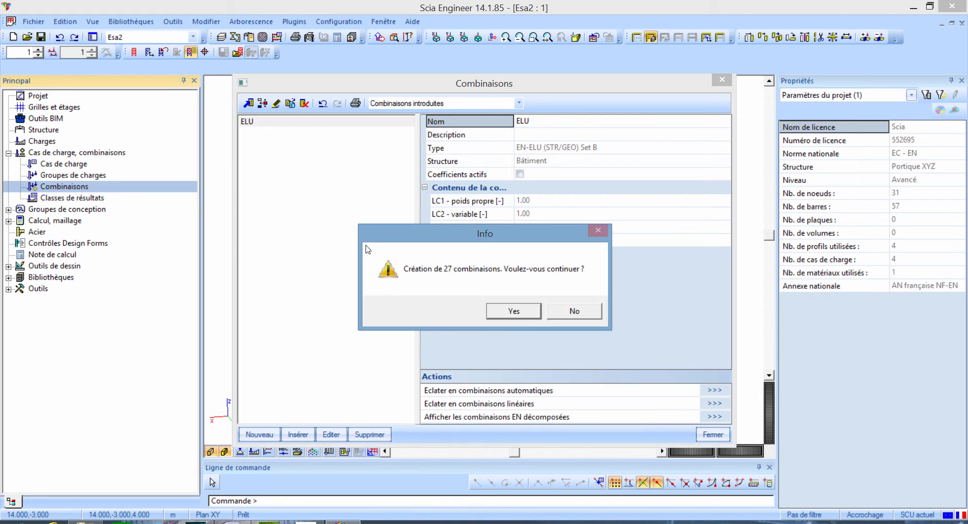
click(512, 314)
Examine the load cases and coefficients of the linear combinations from ELU1 through ELU12
click(254, 134)
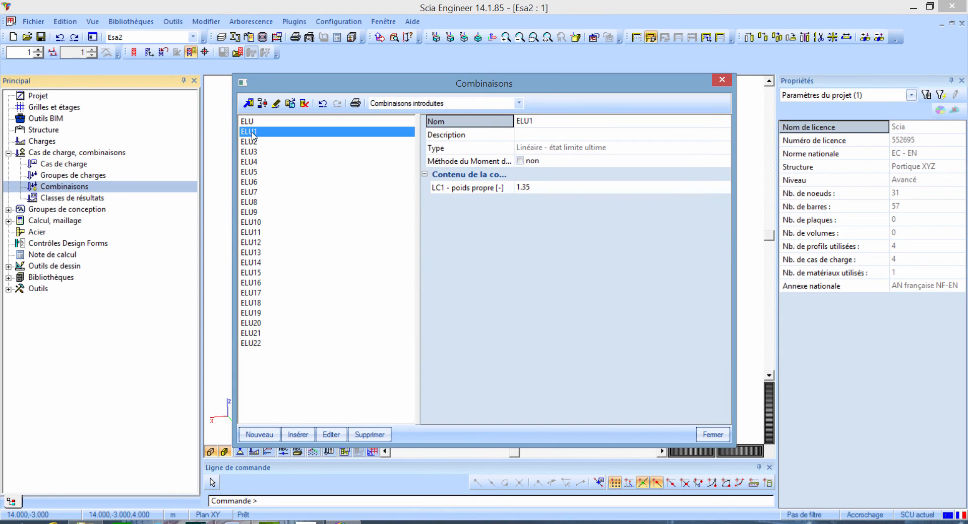
click(540, 189)
key(Down)
key(Down)
key(Down)
key(Down)
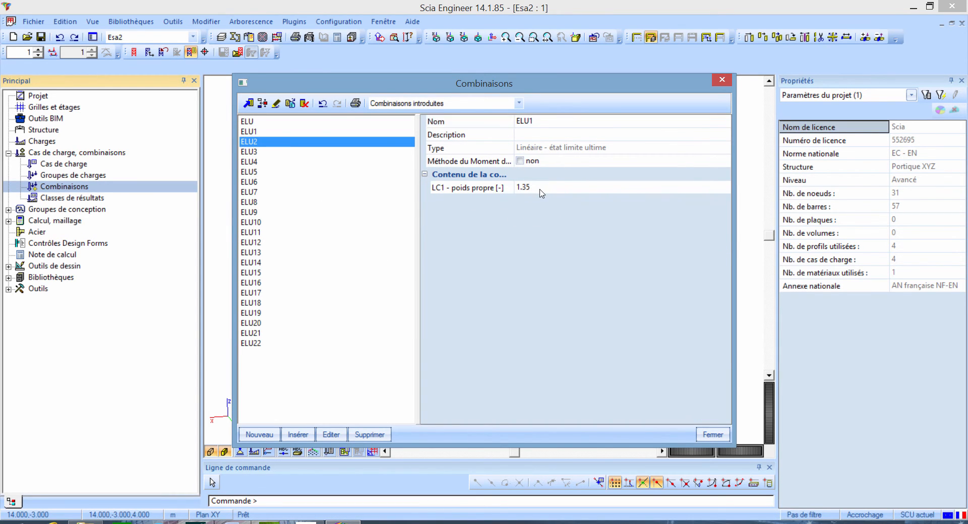
key(Down)
key(Down)
key(Down)
key(Down)
key(Down)
key(Down)
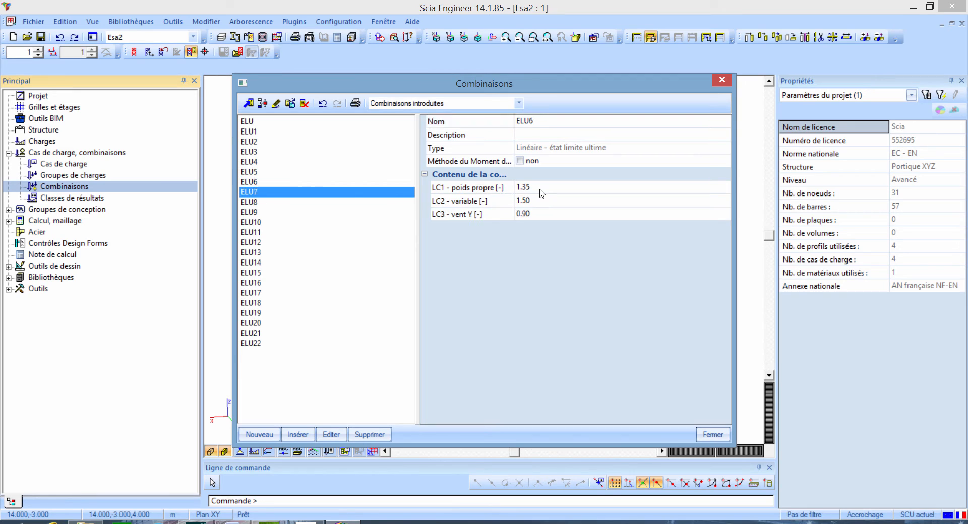
key(Down)
key(Down)
key(Down)
key(Down)
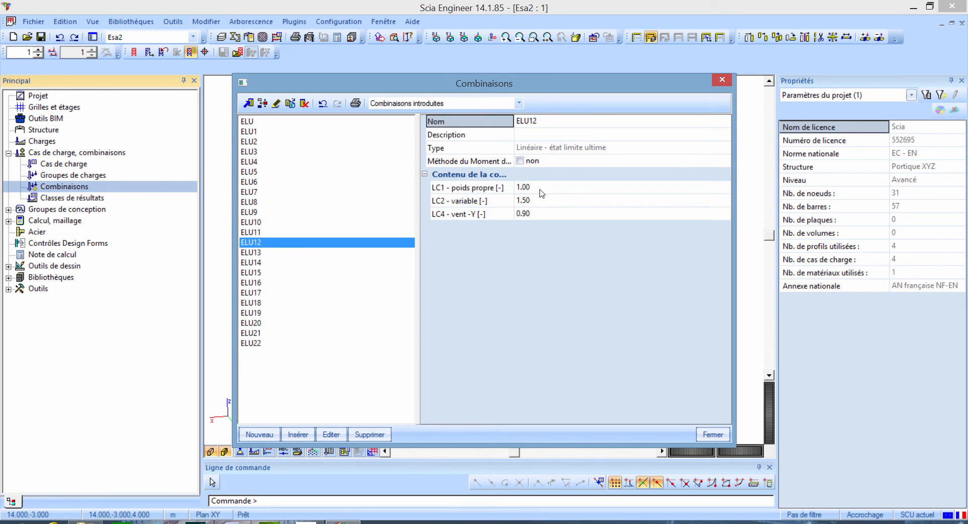
Delete the linear combinations ELU1 to ELU22, keeping only the ELU envelope combination
drag(312, 375, 248, 137)
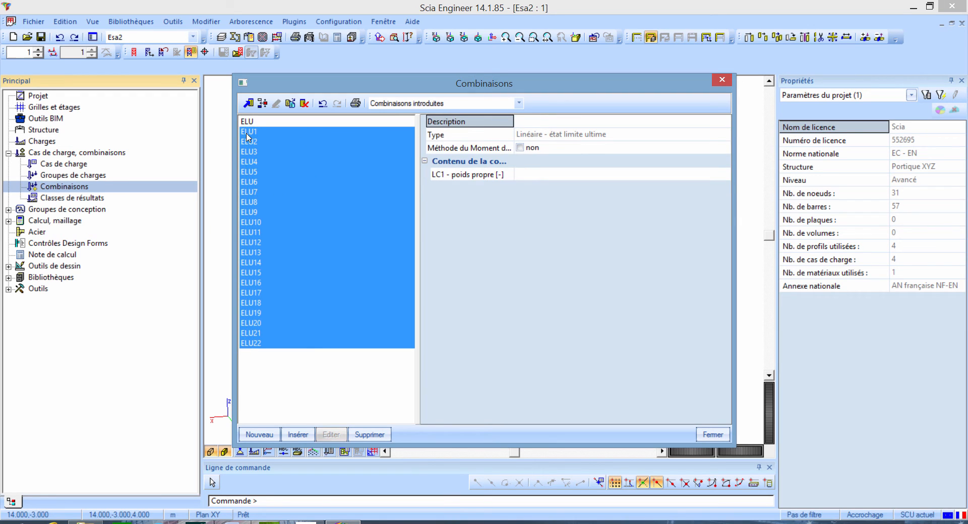
key(Delete)
click(271, 212)
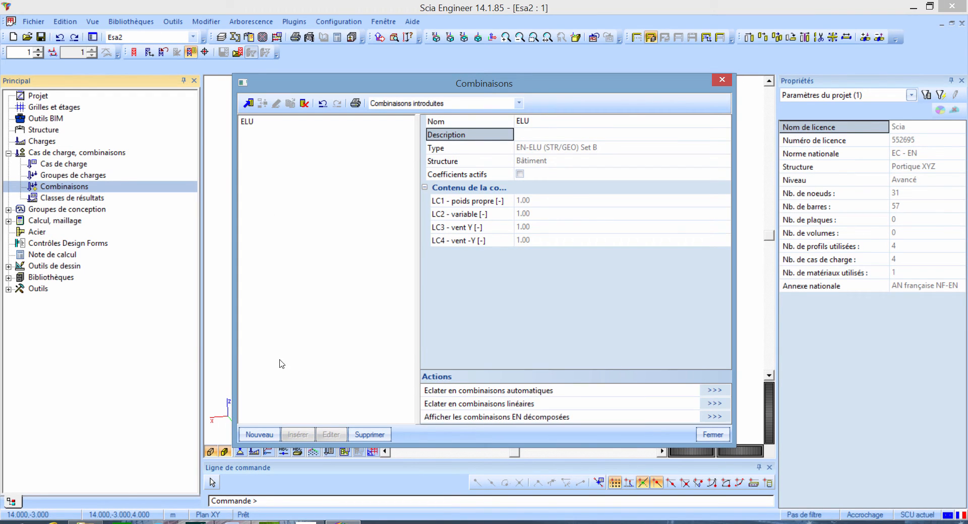
Create a second combination named ELS with type EN-ELS Caractéristique and close the combinations manager
click(271, 431)
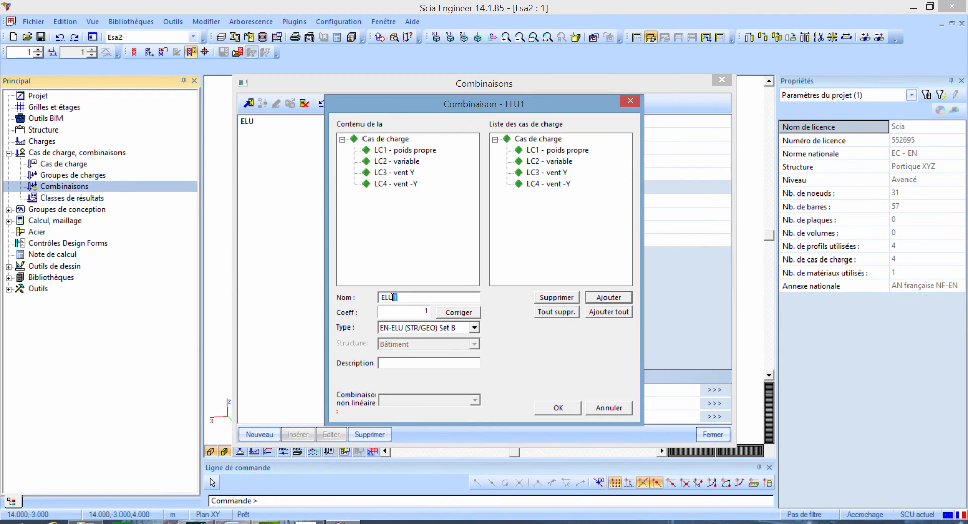
text(S)
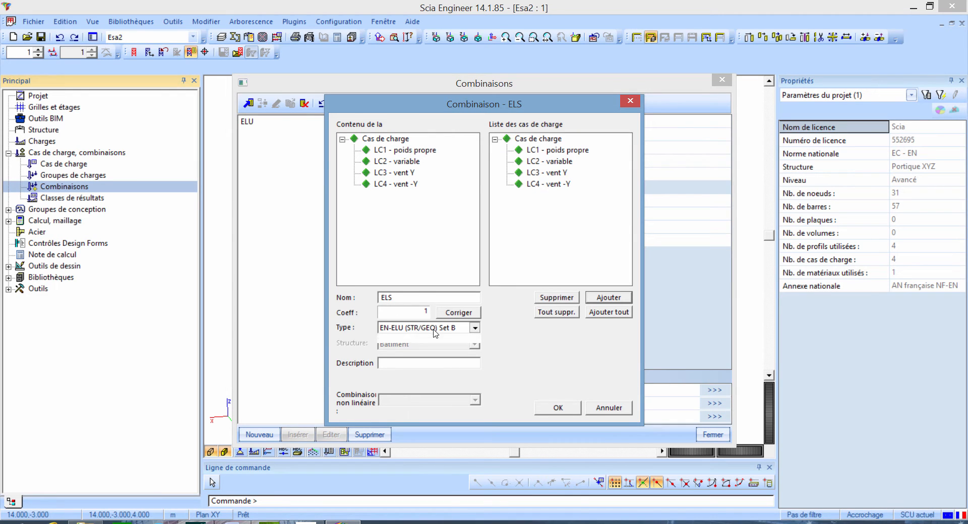
click(435, 328)
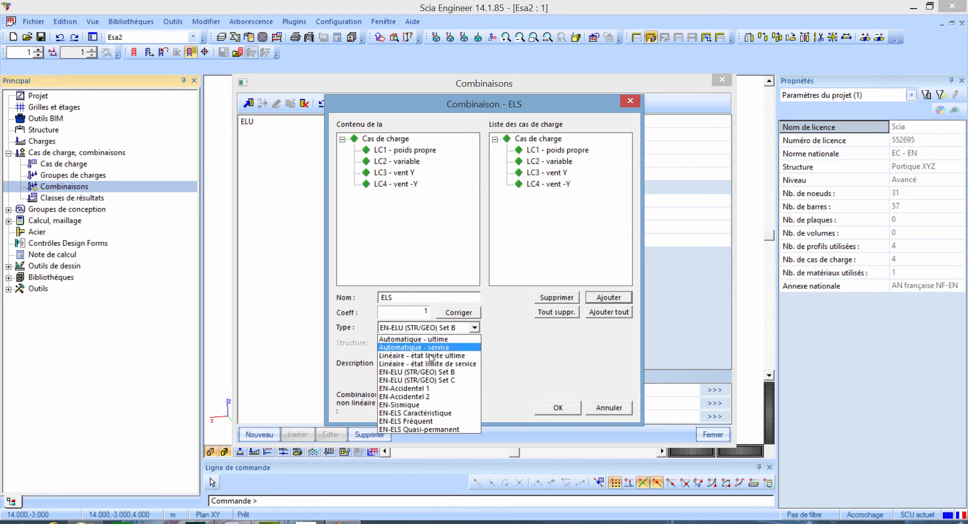
click(431, 413)
click(551, 410)
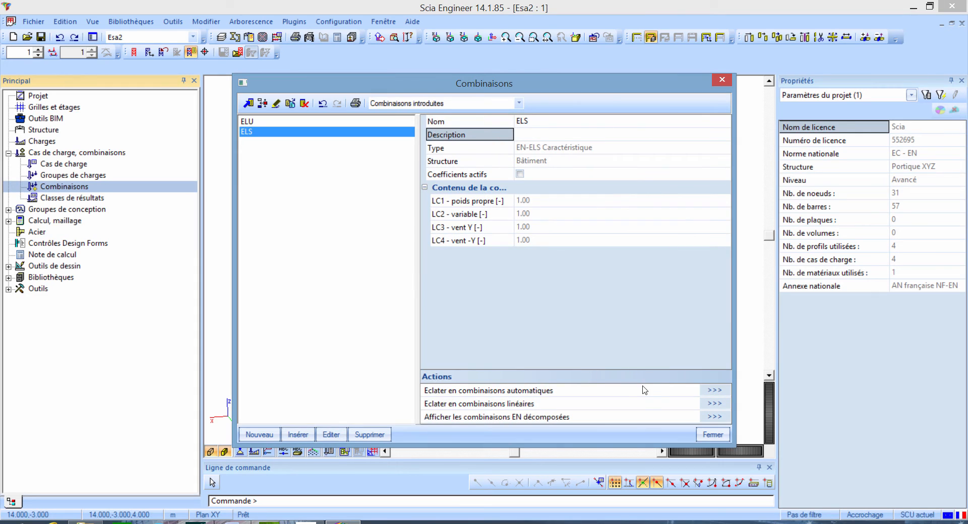
click(712, 434)
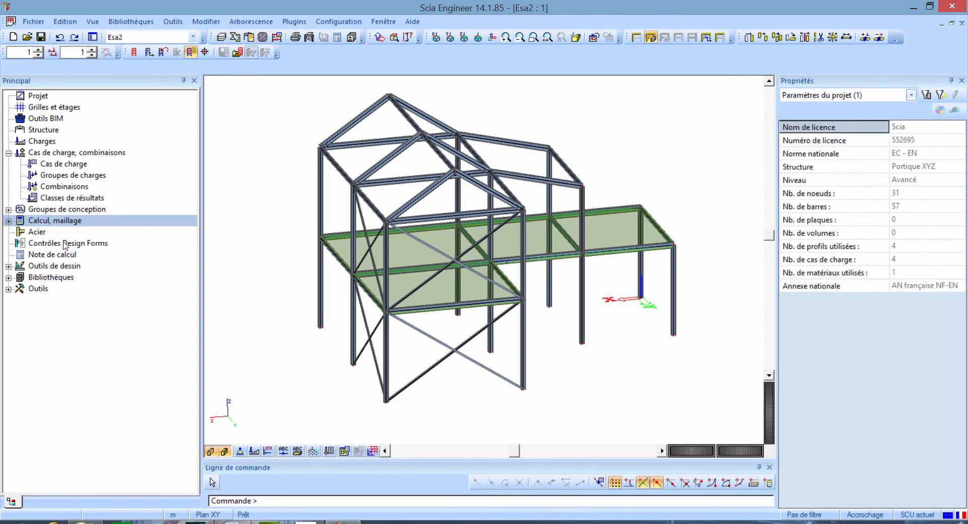
Run the structural calculation and dismiss the end-of-analysis report
click(9, 221)
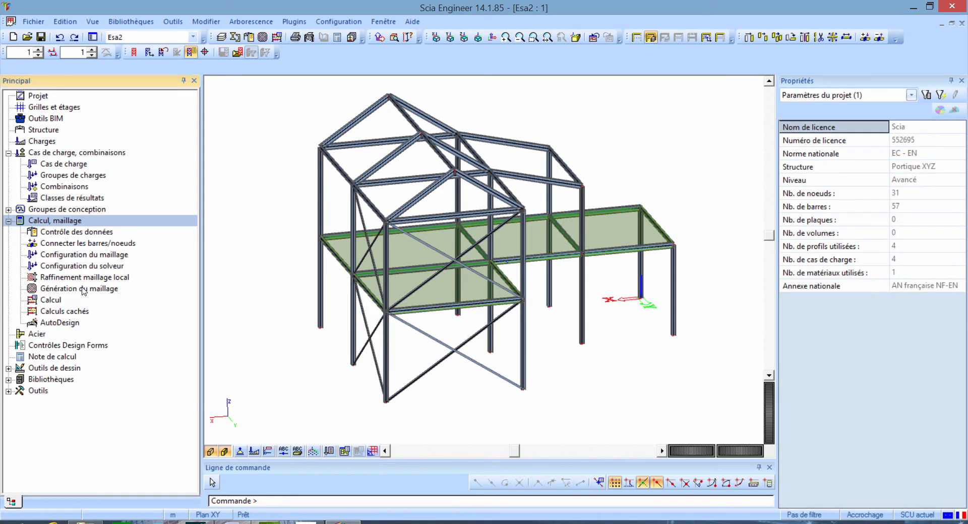
click(63, 300)
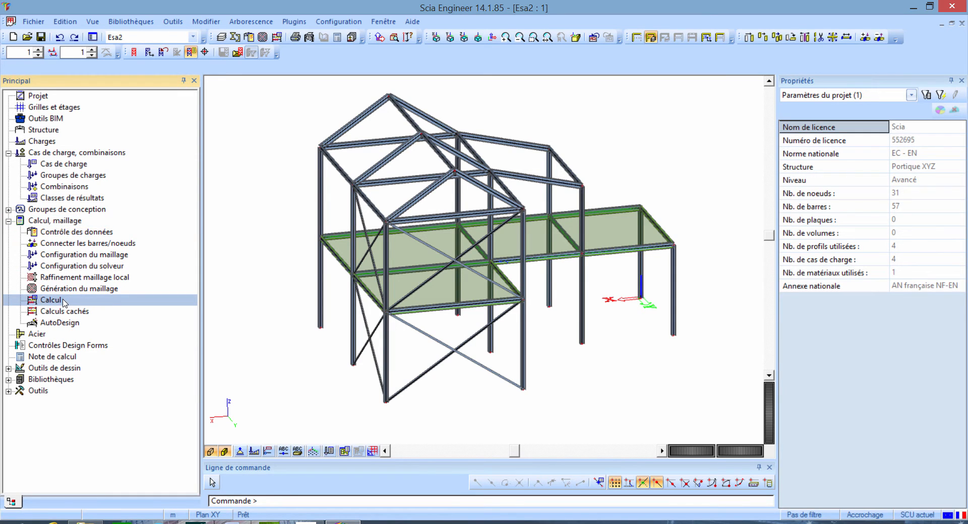
click(448, 381)
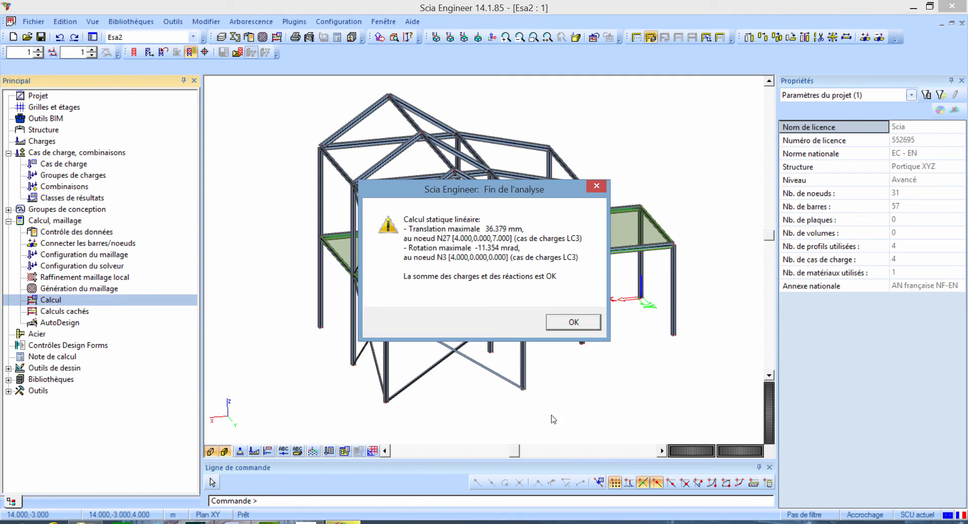
click(576, 321)
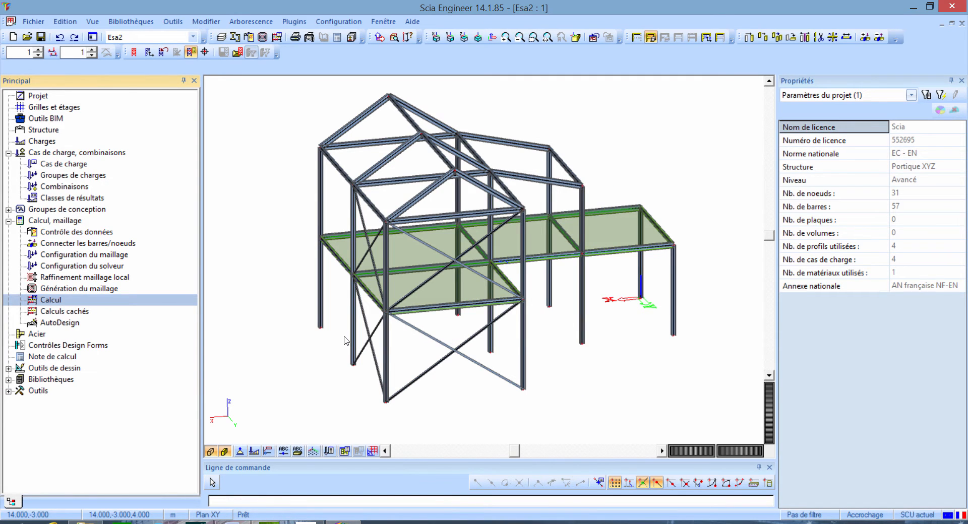
Open the 3D displacement results and set their load type to Classes for the ELU class
click(55, 335)
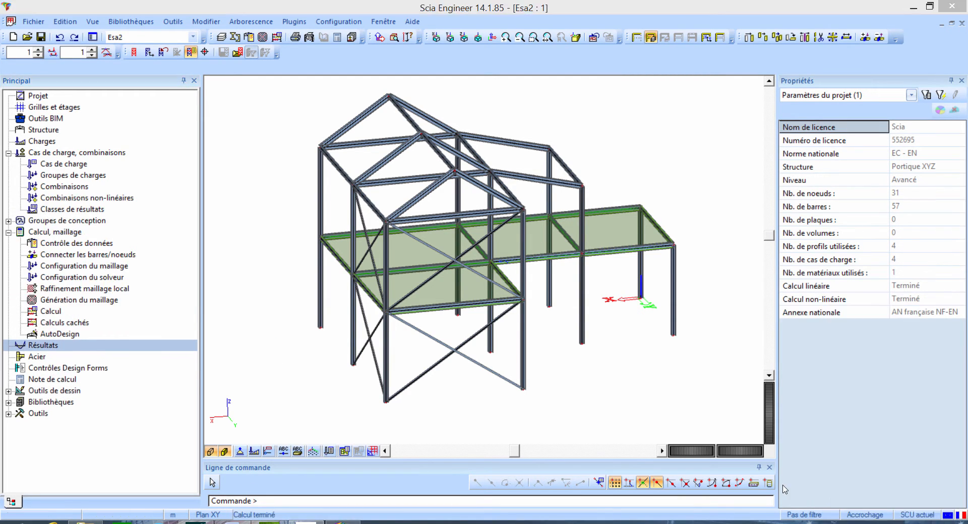
double_click(107, 347)
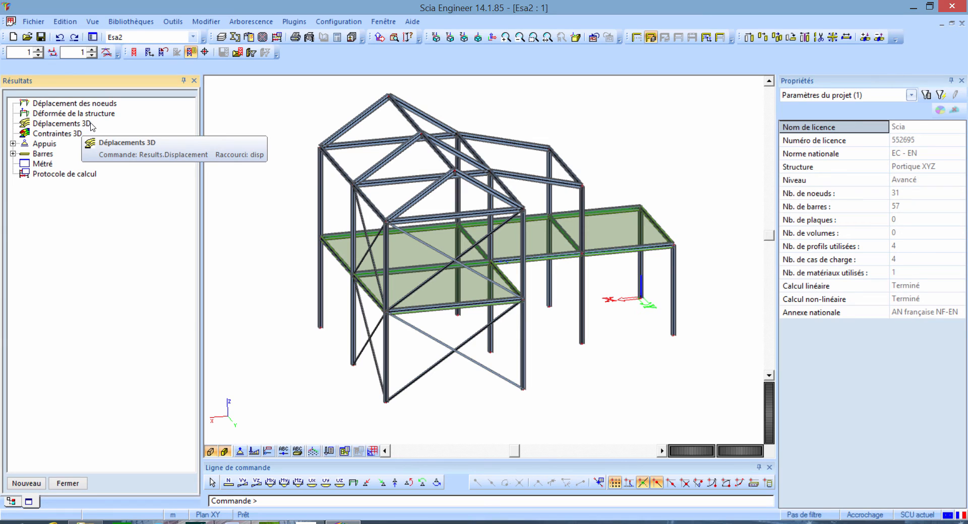
double_click(89, 126)
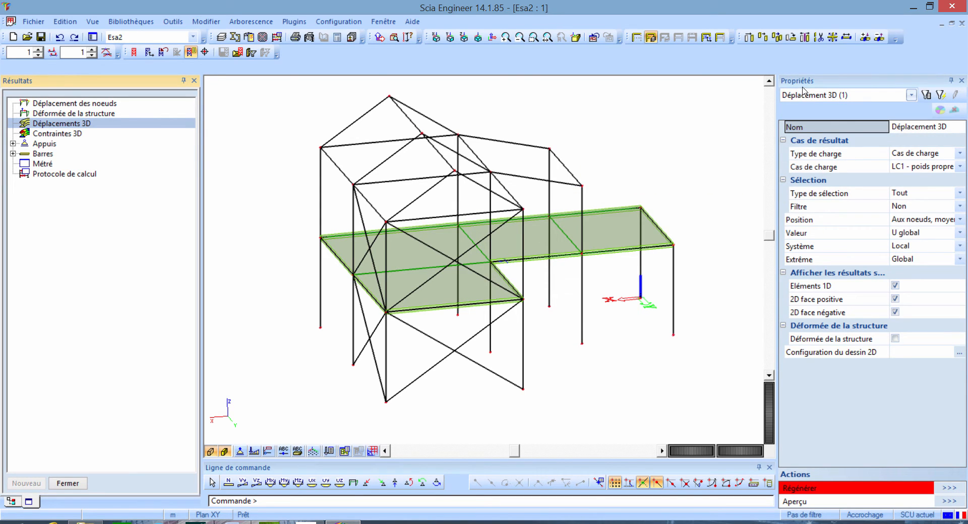
click(910, 160)
click(910, 159)
click(913, 186)
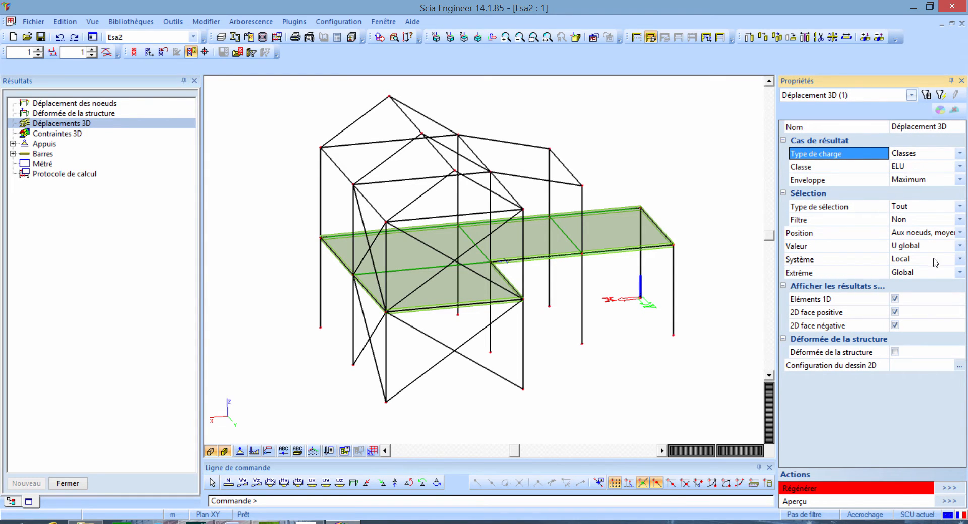
Enable the deformed structure for the 3D displacements, regenerate the results and inspect the deformed frame
click(895, 352)
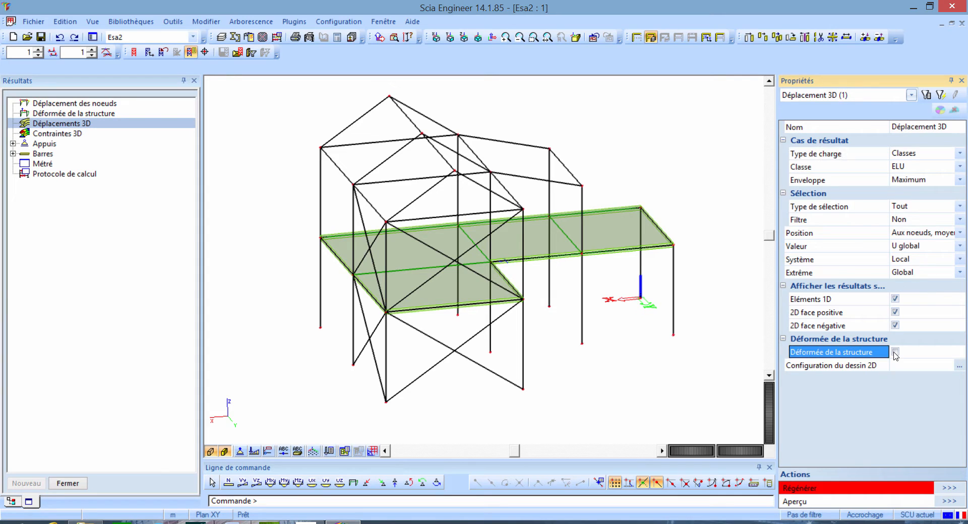
click(950, 489)
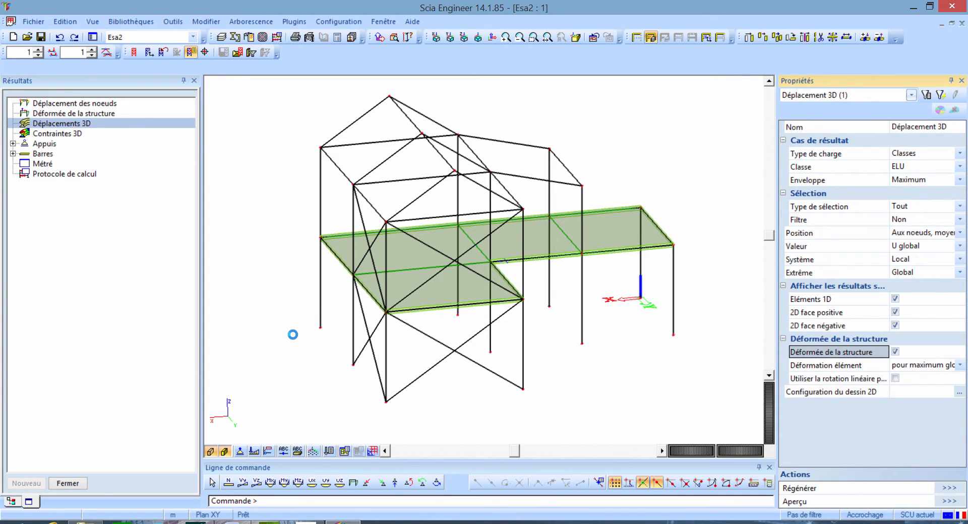
ctrl+right_drag(308, 359, 338, 295)
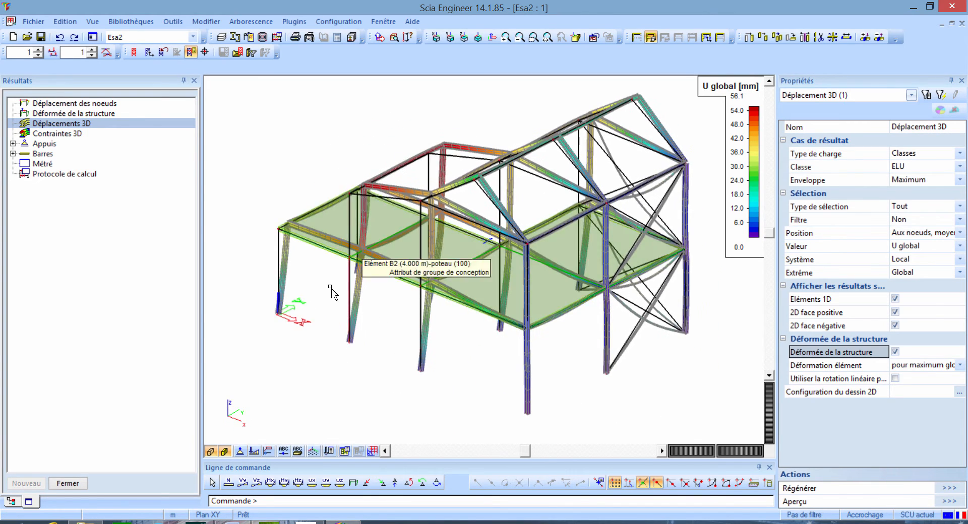
scroll(297, 229, up, 3)
scroll(329, 255, down, 5)
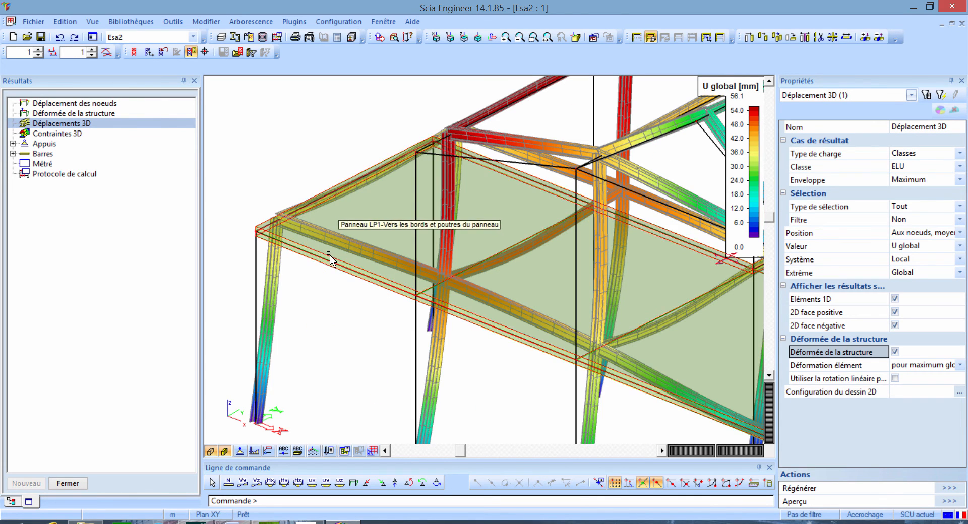
shift+right_drag(355, 322, 342, 326)
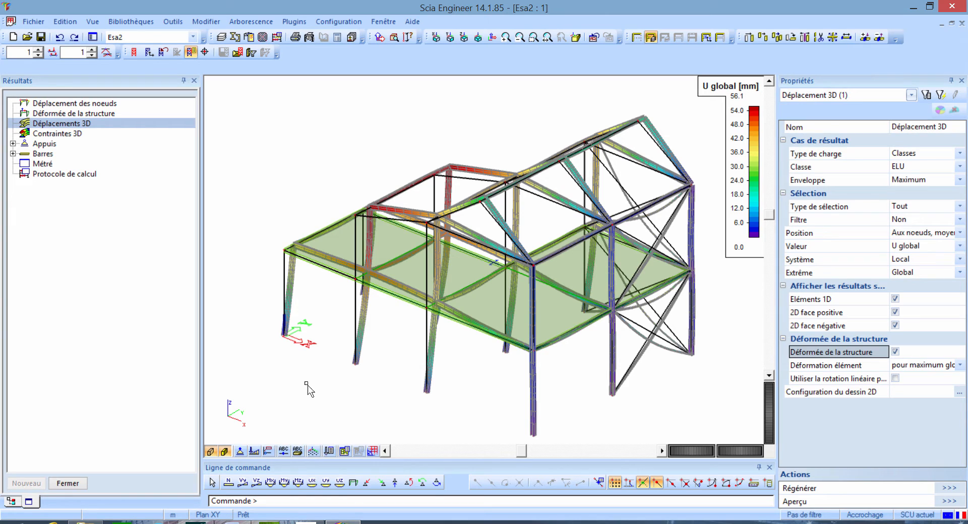
Open the support reactions and regenerate the Rz results for load case LC1 - poids propre
click(13, 144)
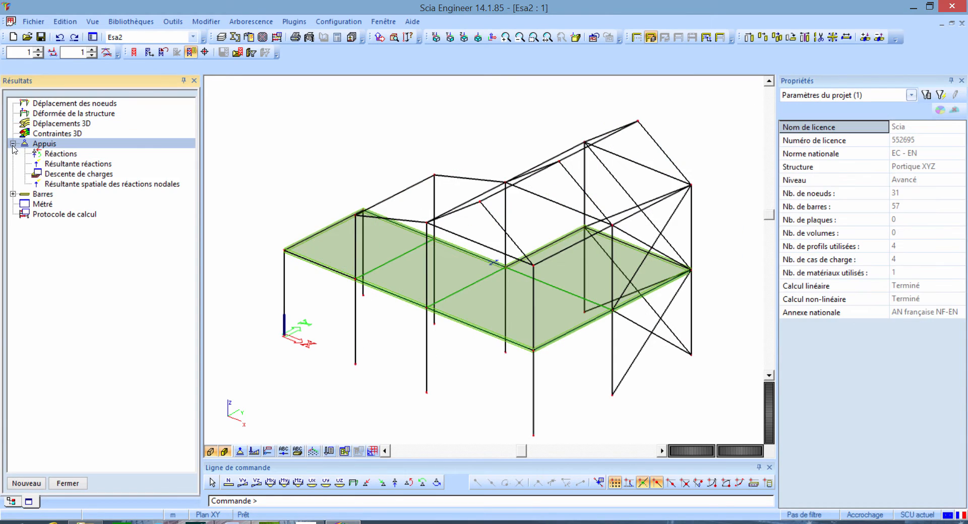
click(60, 155)
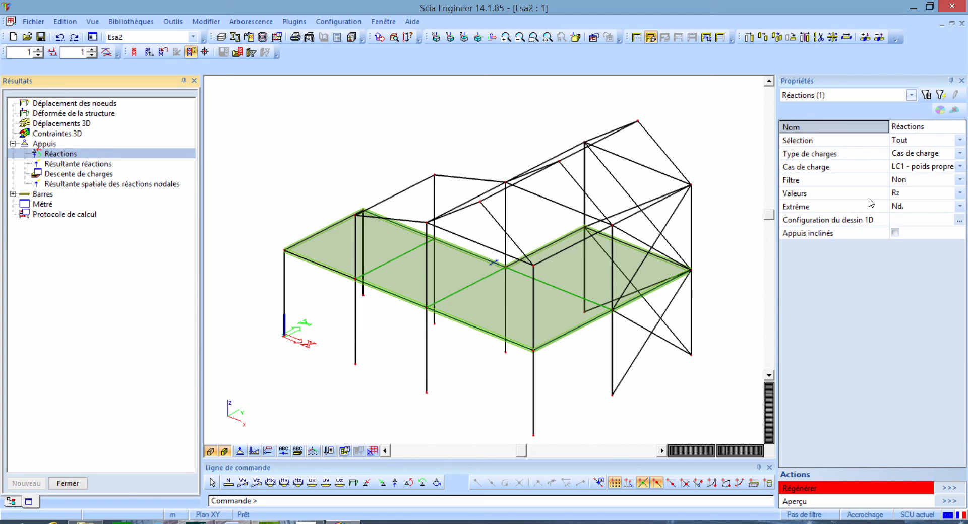
click(953, 489)
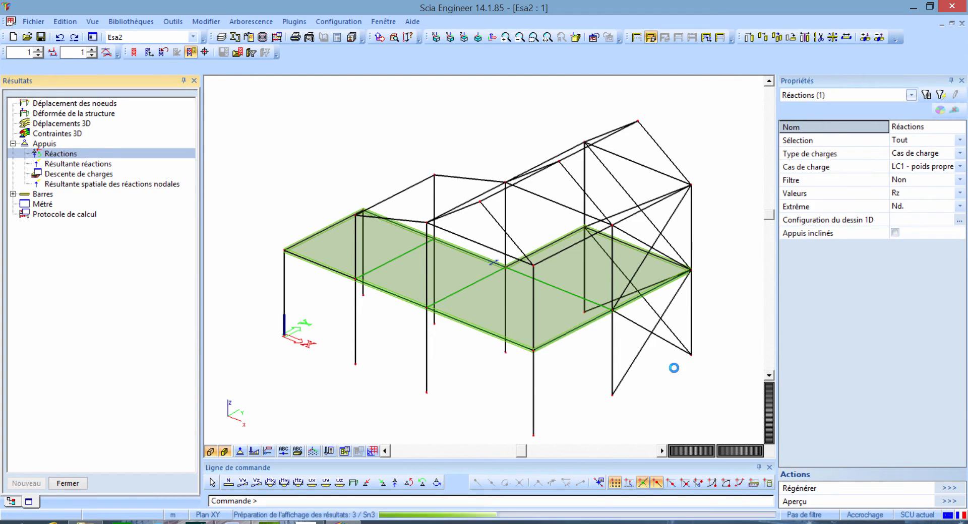
Inspect the Rz support reactions on the frame and review their results table in an enlarged report preview, closing the preview when done
middle_drag(585, 344, 585, 319)
ctrl+right_drag(574, 378, 583, 371)
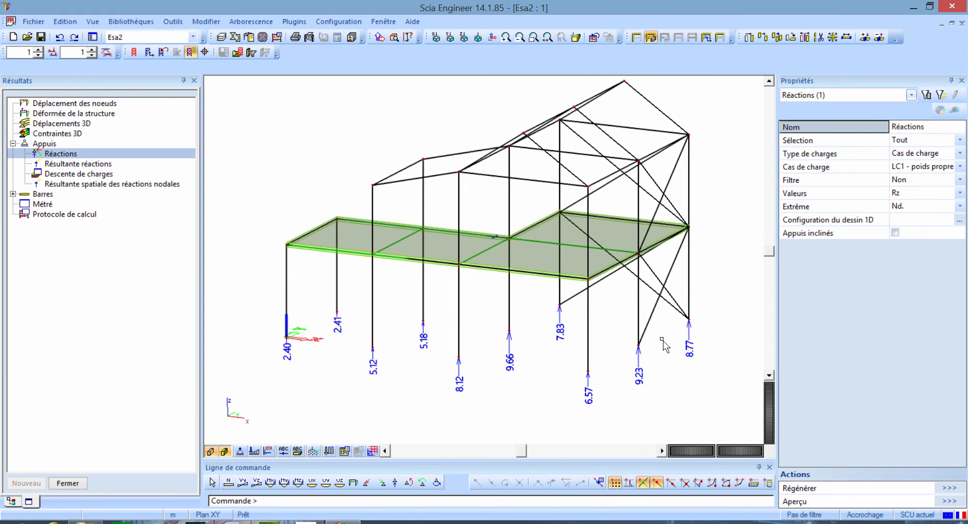
click(950, 501)
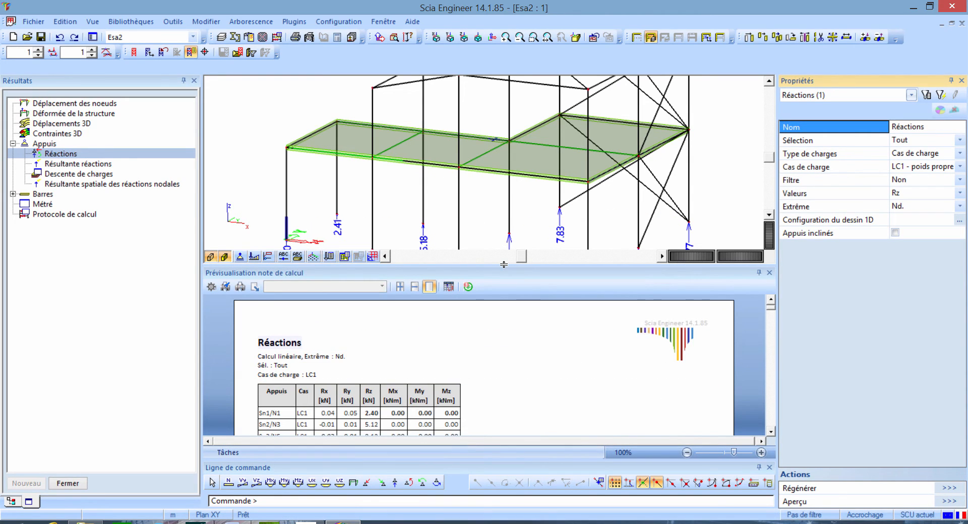
drag(503, 264, 501, 171)
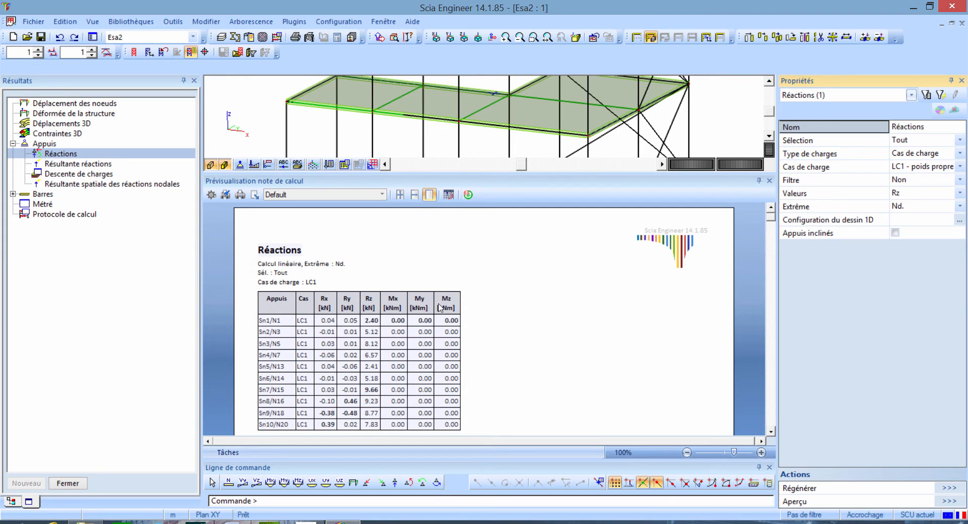
click(770, 180)
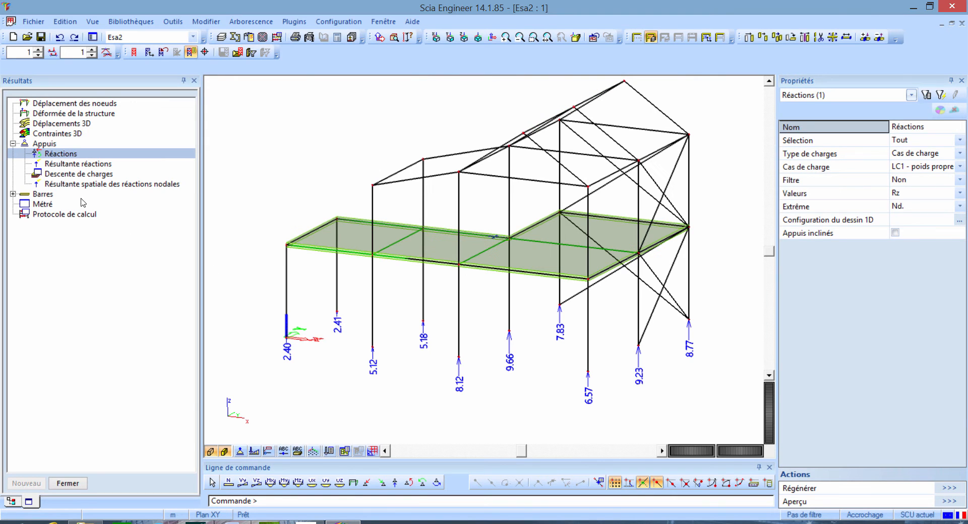
Open the member internal forces results and set the load type to Classe with class ELU and the values to N
click(13, 144)
click(13, 154)
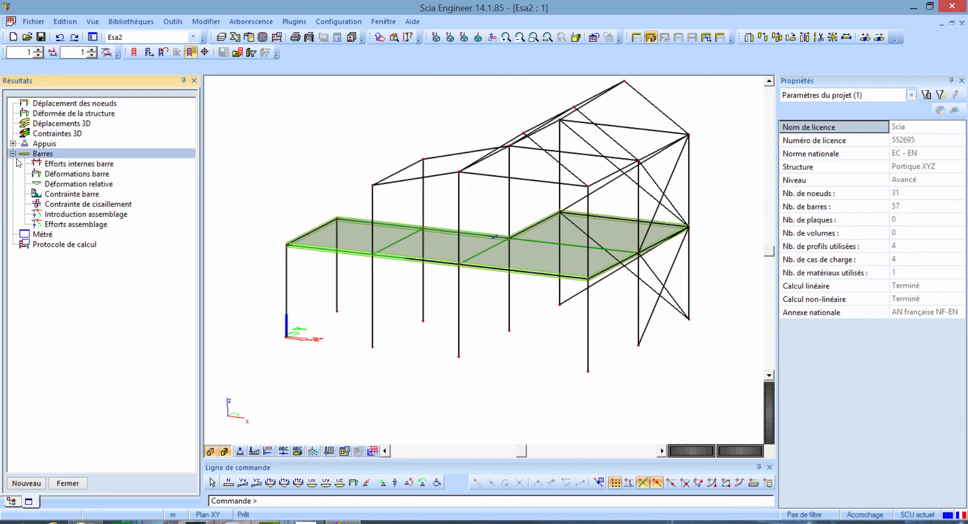
click(83, 163)
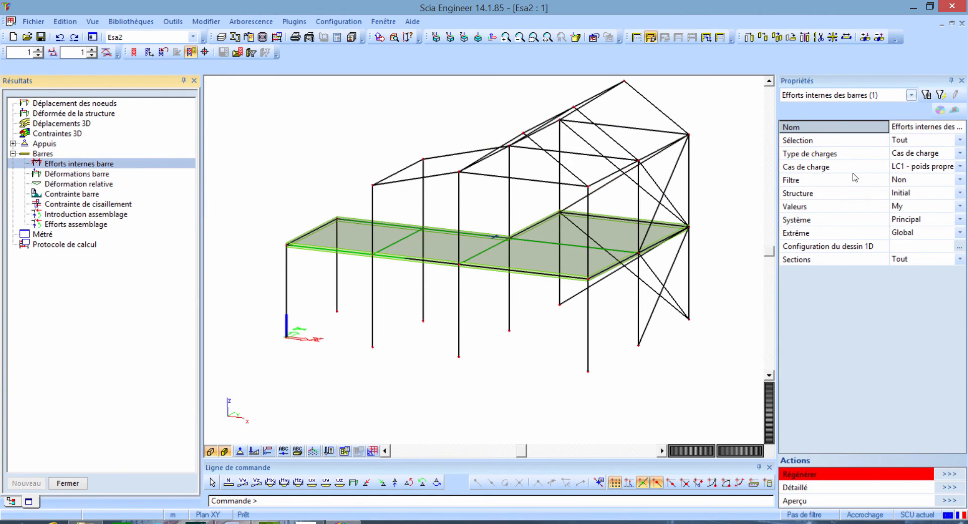
click(916, 156)
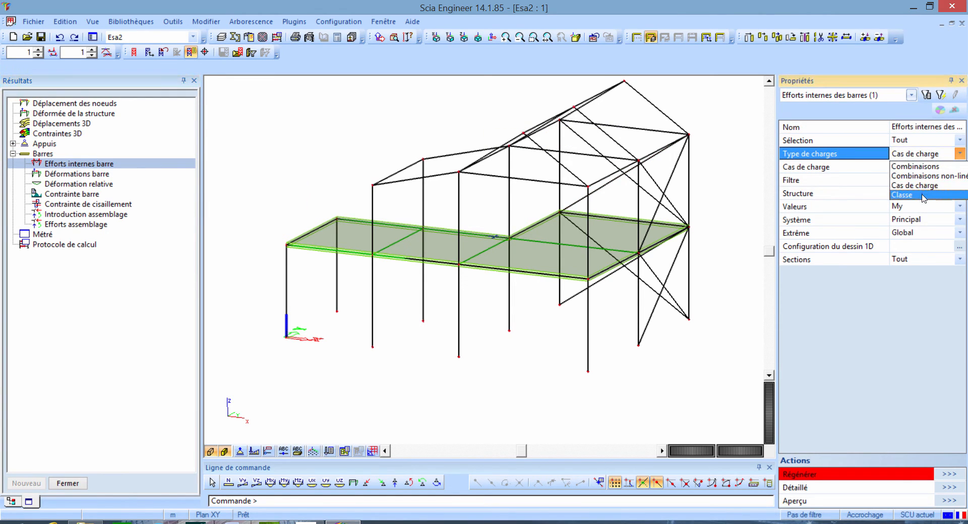
click(922, 175)
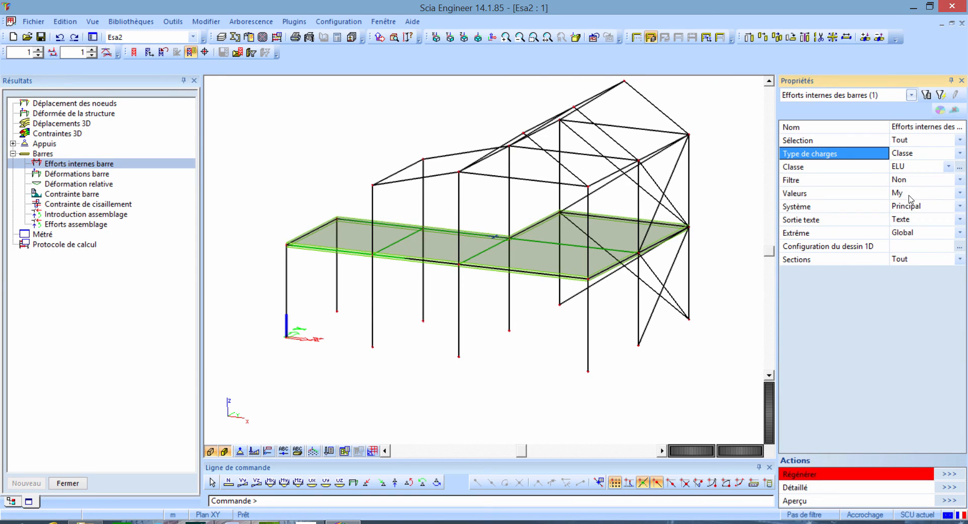
click(909, 194)
click(911, 206)
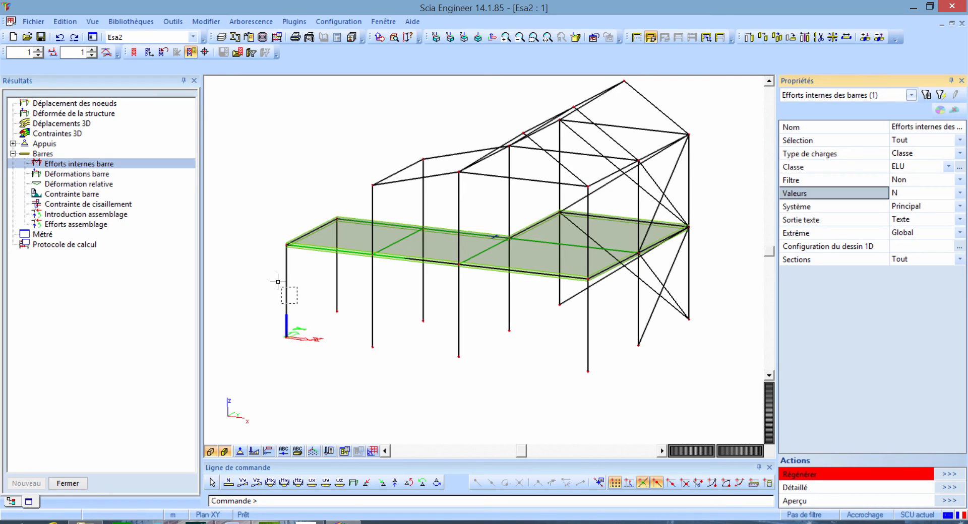
Select all columns of the frame by matching the member type poteau (100) of one corner column
click(287, 294)
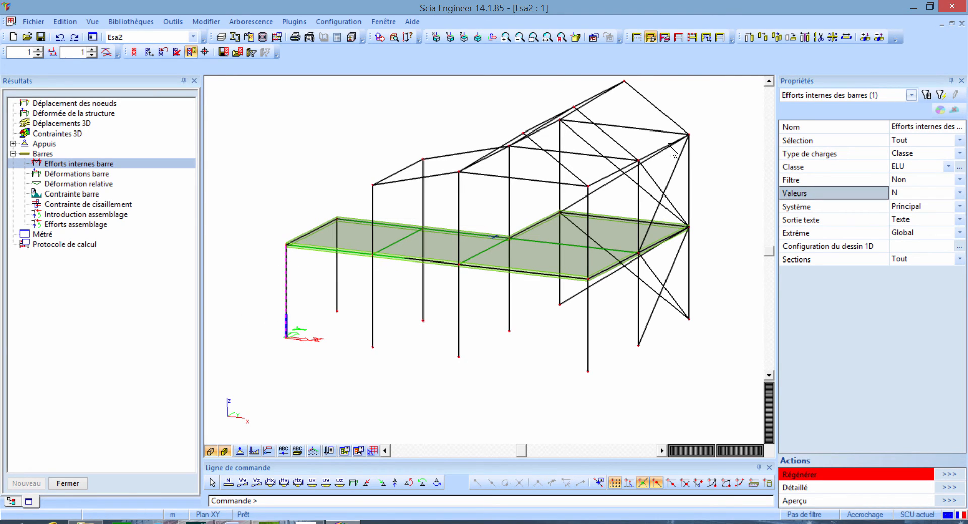
click(819, 99)
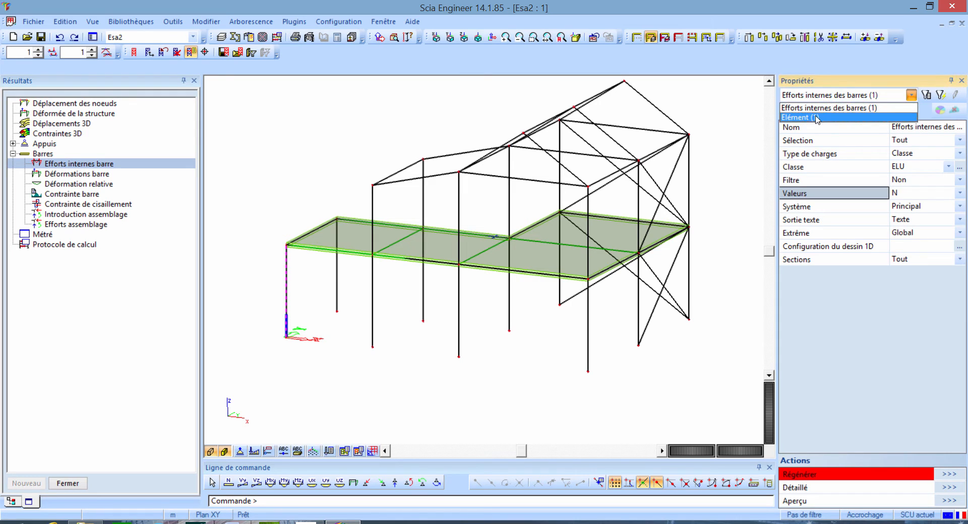
click(817, 117)
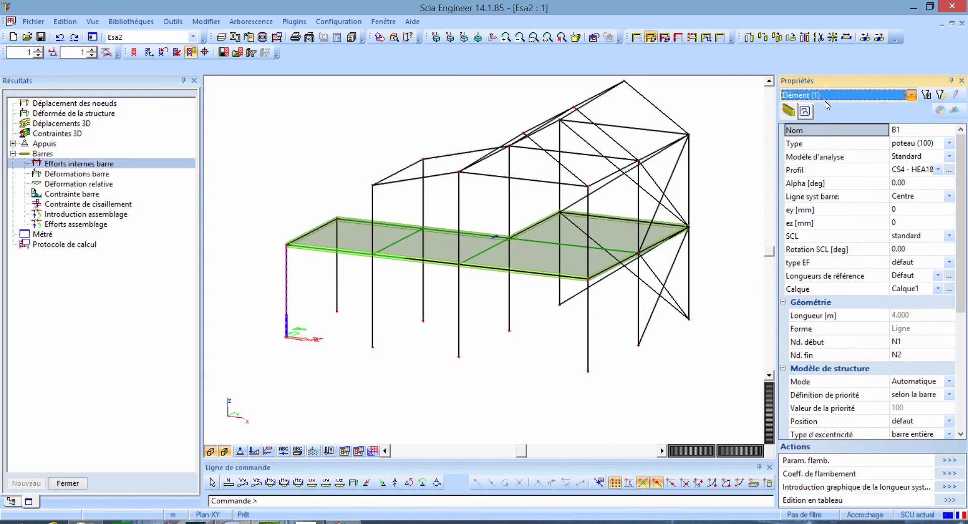
click(814, 171)
click(812, 146)
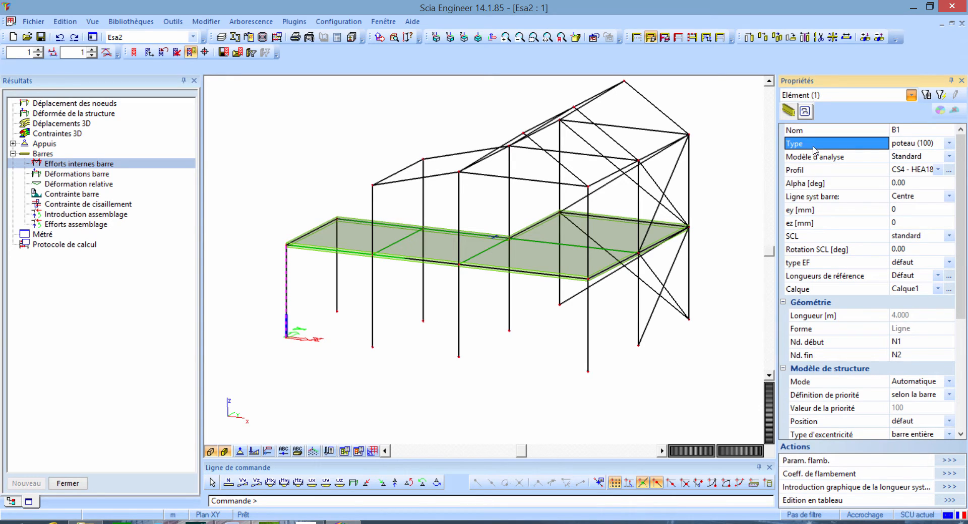
key(ctrl)
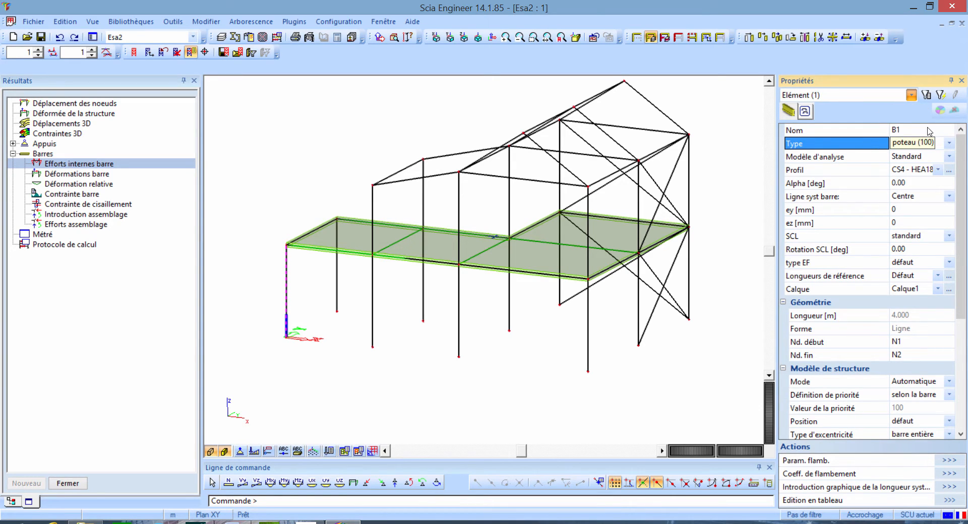
click(943, 97)
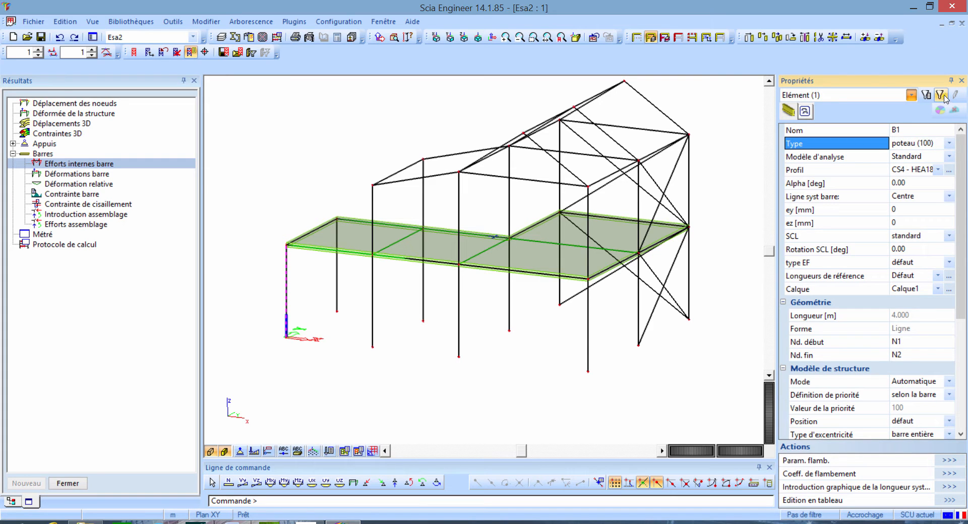
key(ctrl)
key(ctrl)
middle_drag(488, 310, 471, 315)
Limit the internal forces results to the current selection (Actuelle) and regenerate the N diagrams on the columns
click(830, 97)
click(829, 108)
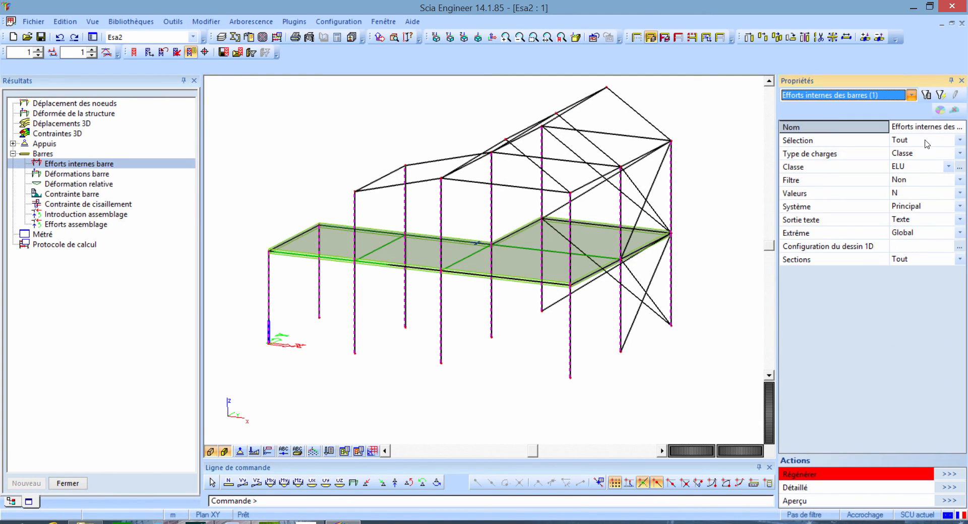
click(930, 140)
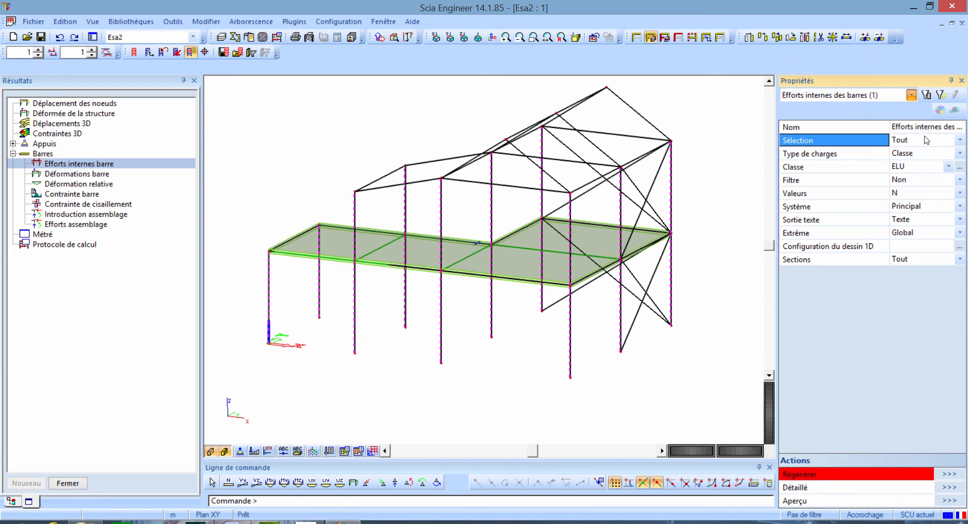
click(930, 140)
click(913, 161)
click(948, 476)
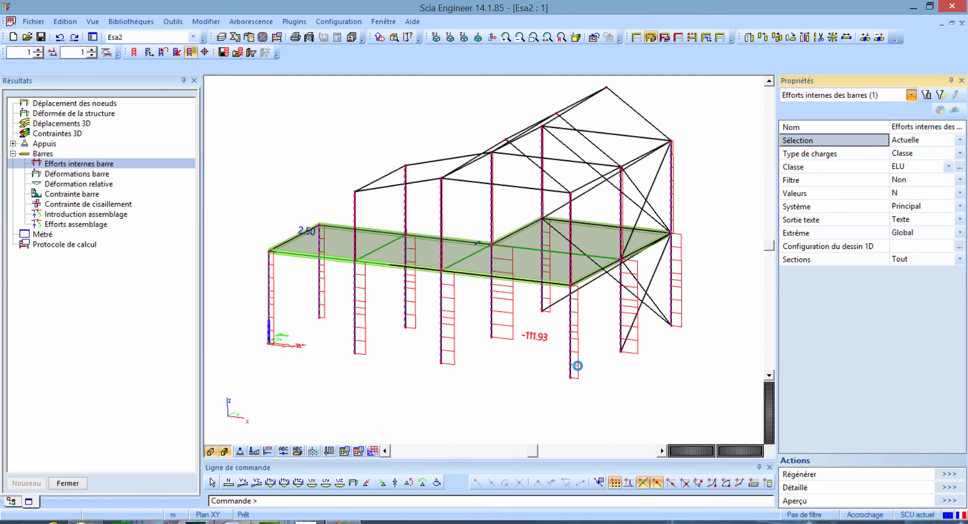
middle_drag(507, 392, 505, 394)
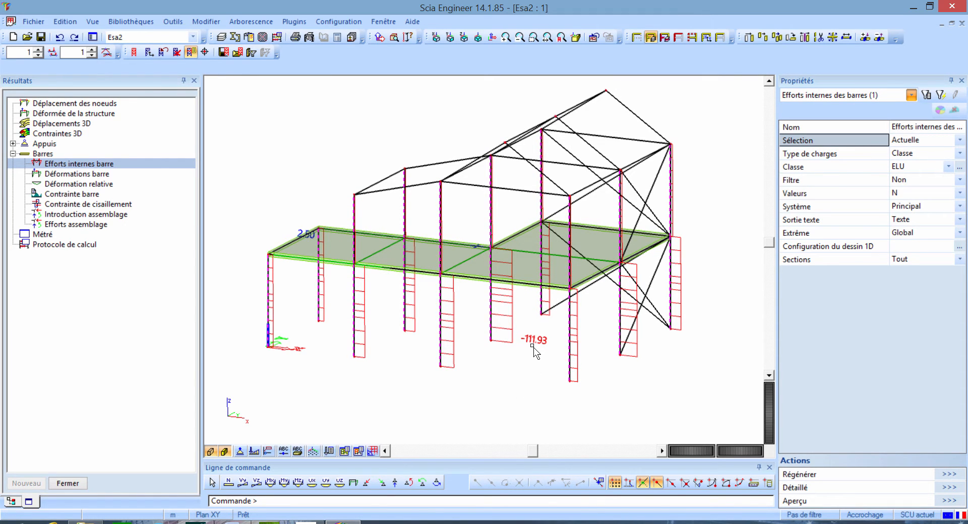
Set the internal forces extreme to Elément and regenerate the column N diagrams
click(310, 240)
click(906, 233)
click(919, 235)
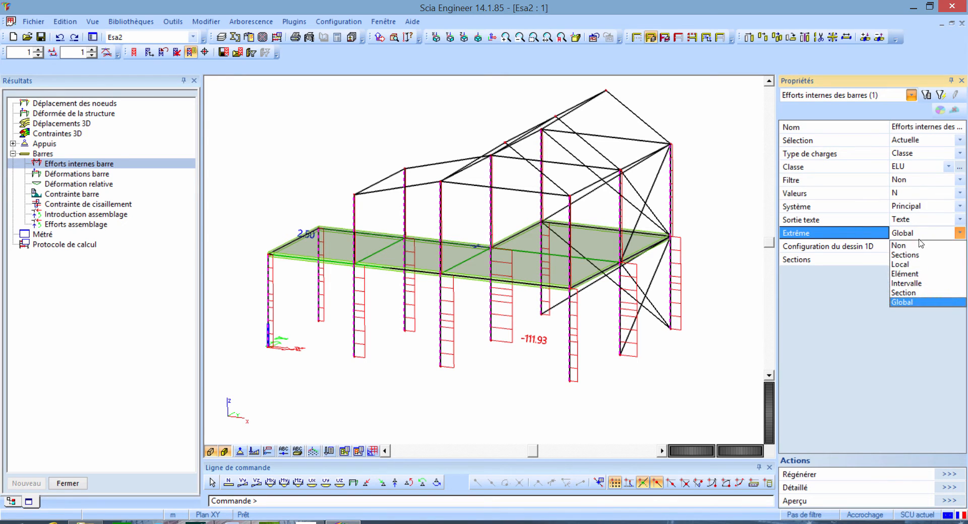
click(919, 279)
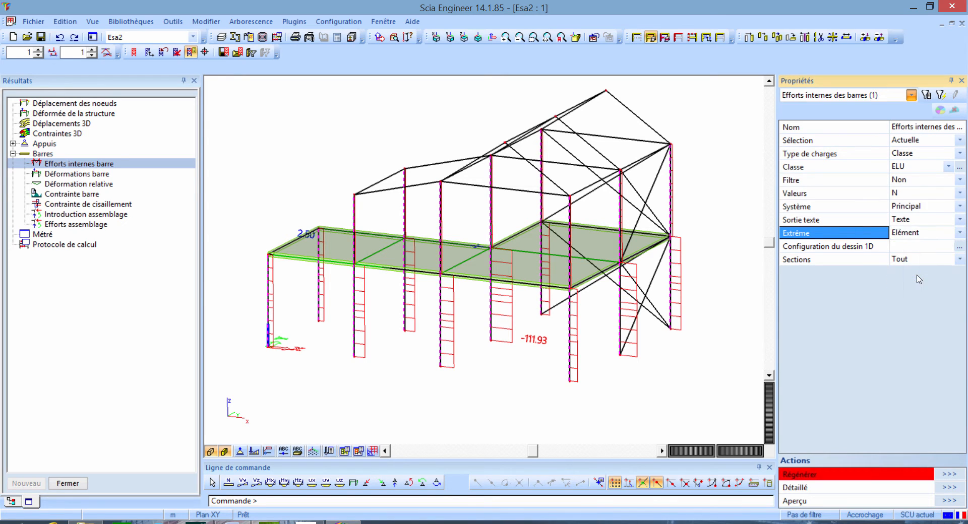
click(950, 475)
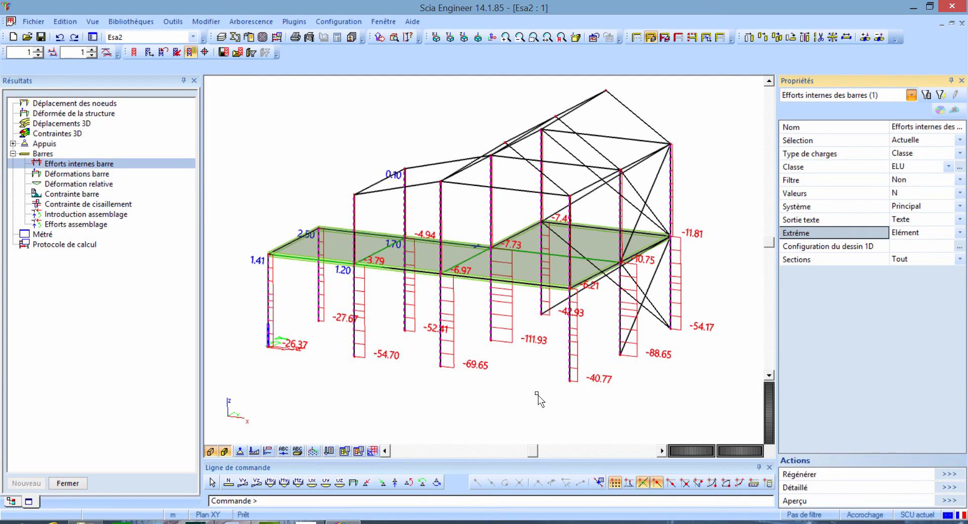
Enable units on the value labels in the 1D drawing configuration of the internal forces
click(960, 248)
click(960, 251)
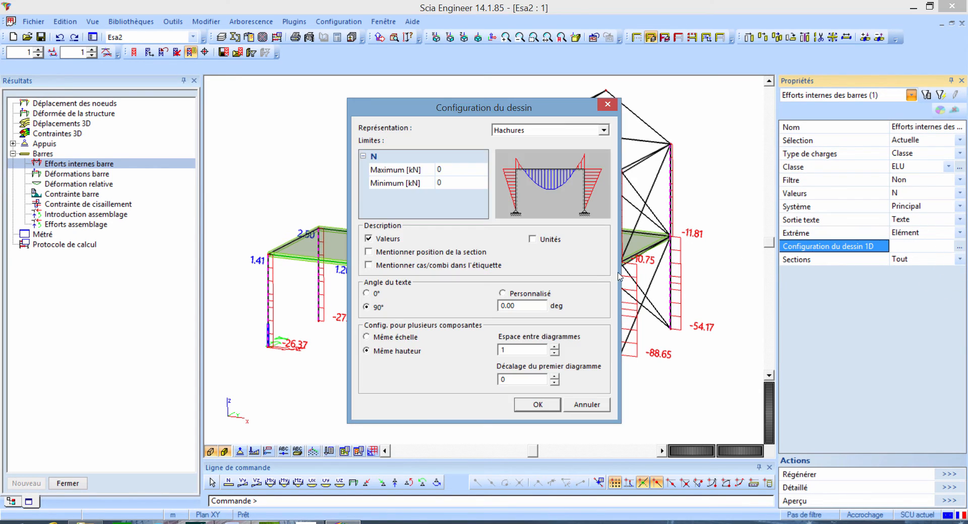
click(533, 240)
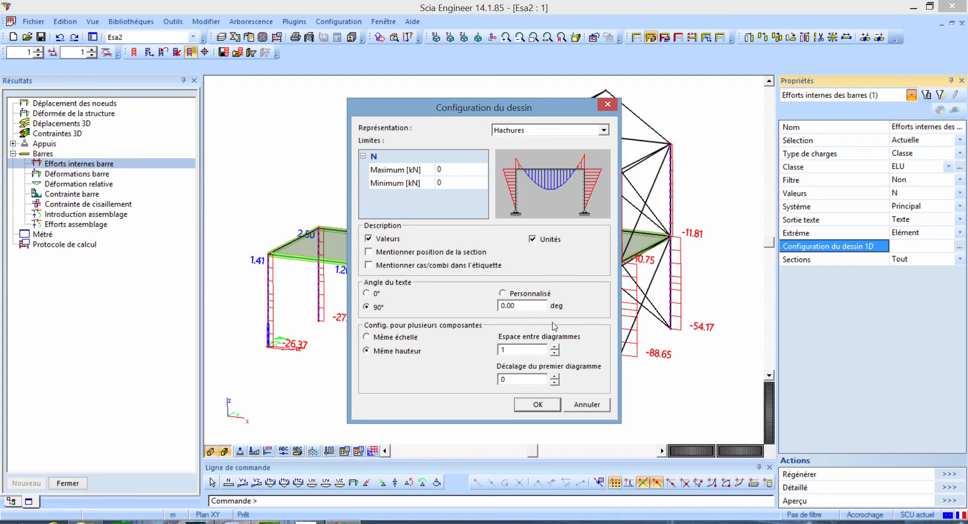
click(536, 407)
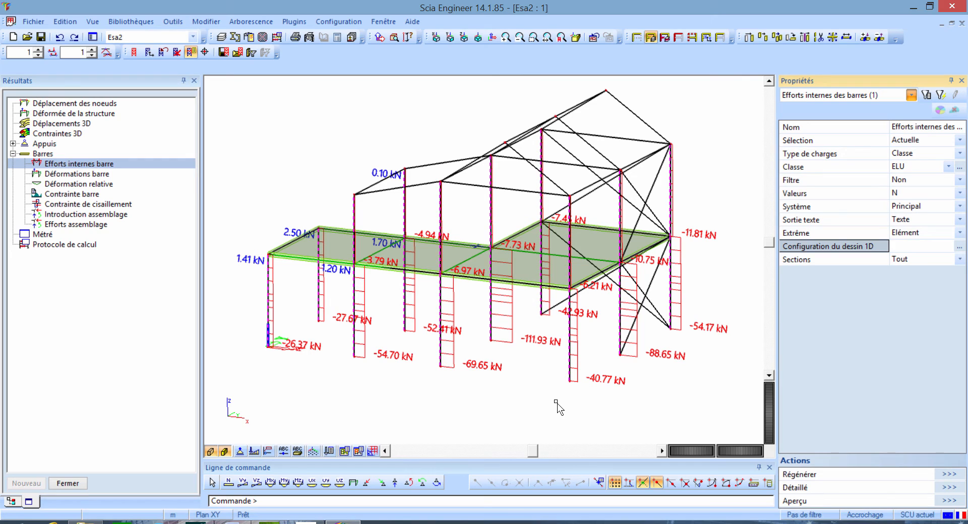
Insert a live image of the column N diagrams into the calculation note's input box, sized one per page
right_click(501, 395)
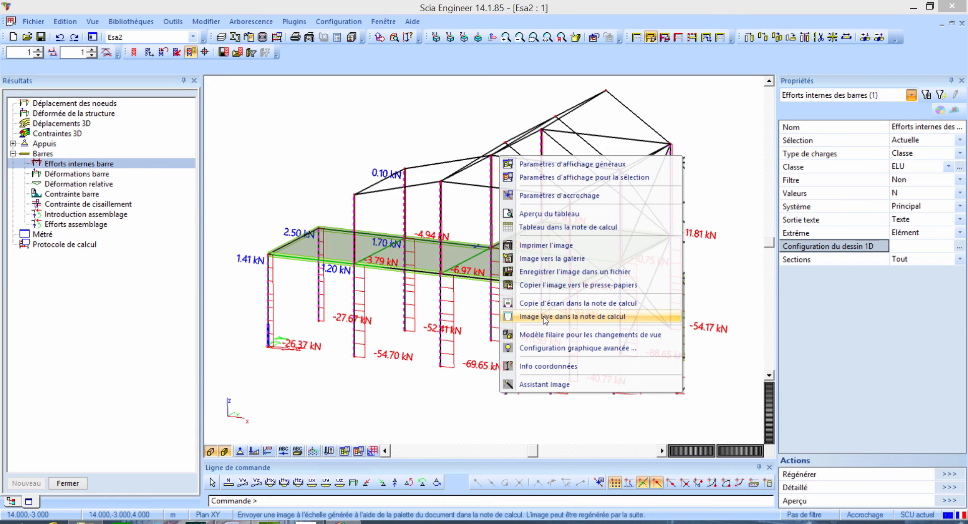
click(615, 319)
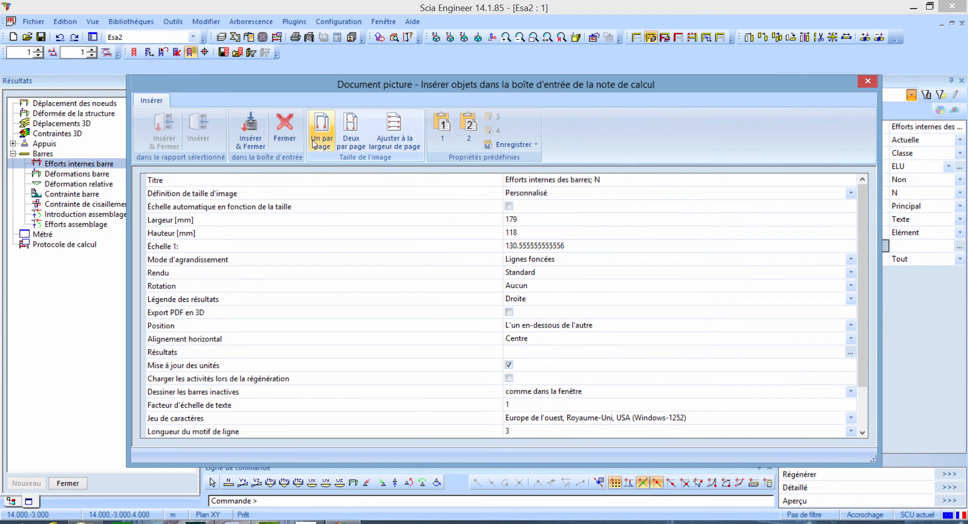
click(355, 144)
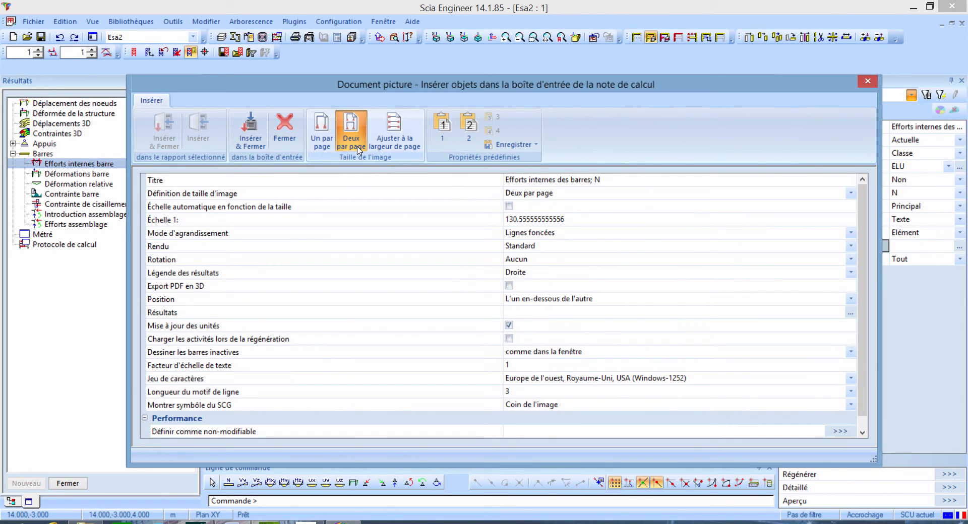
click(325, 146)
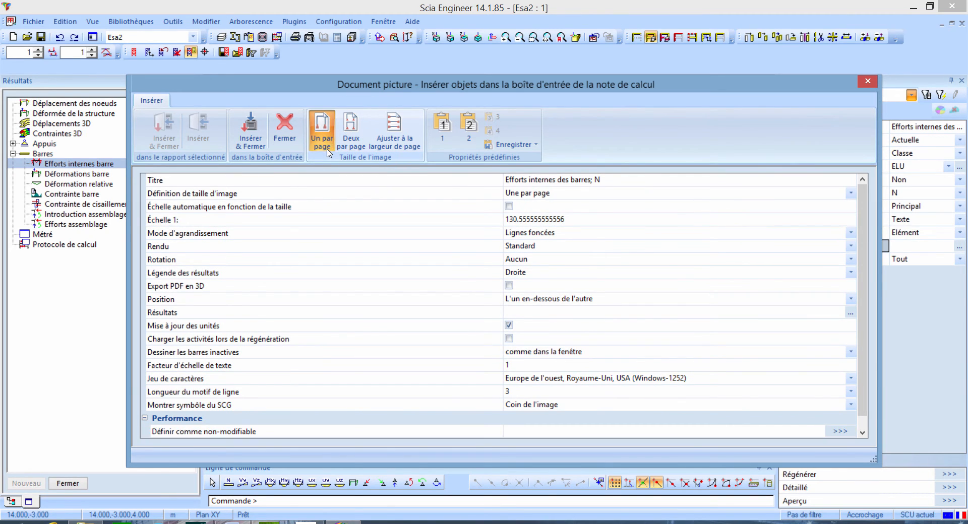
click(254, 138)
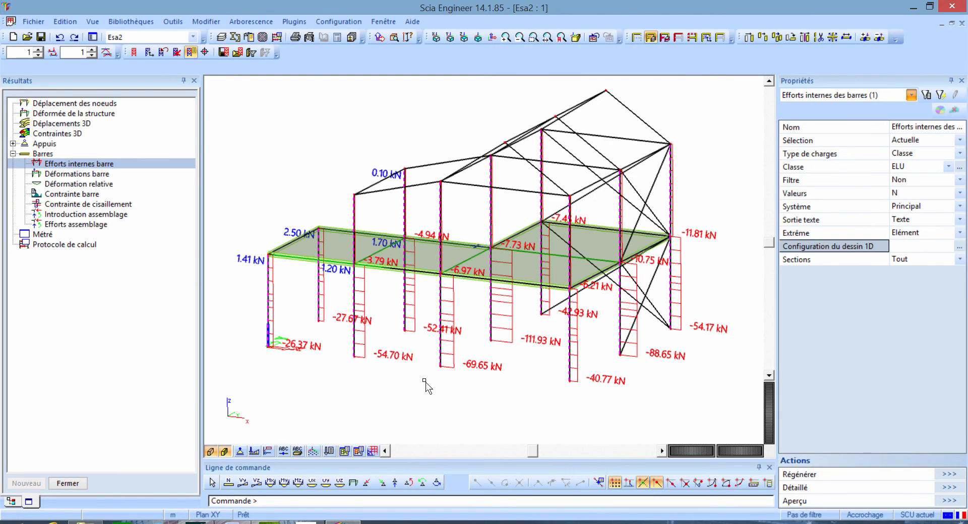
Preview the column internal forces table and insert it into the calculation note's input box
click(949, 501)
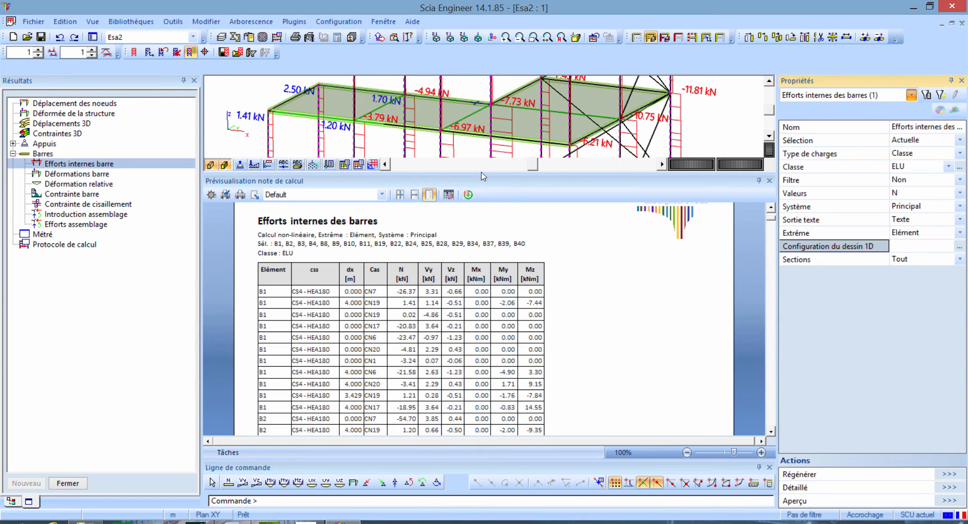
drag(483, 175, 446, 295)
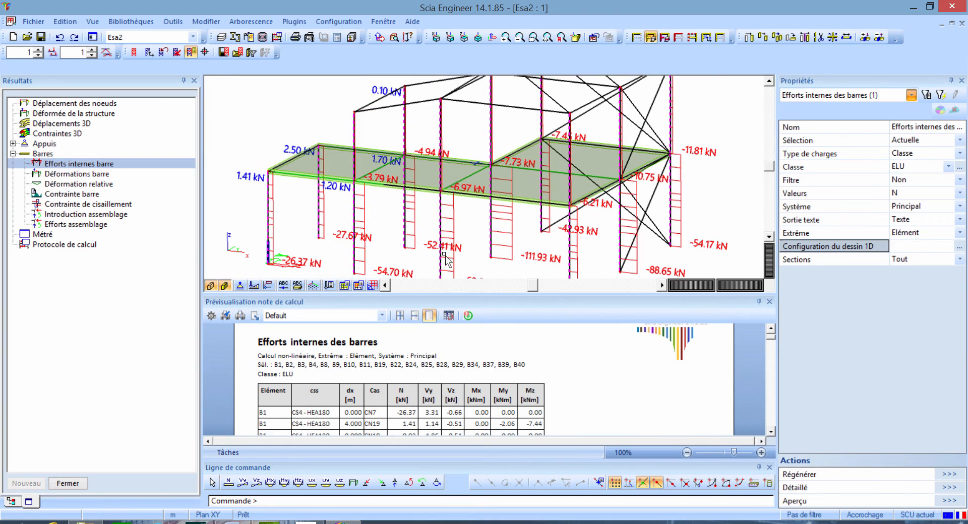
right_click(476, 259)
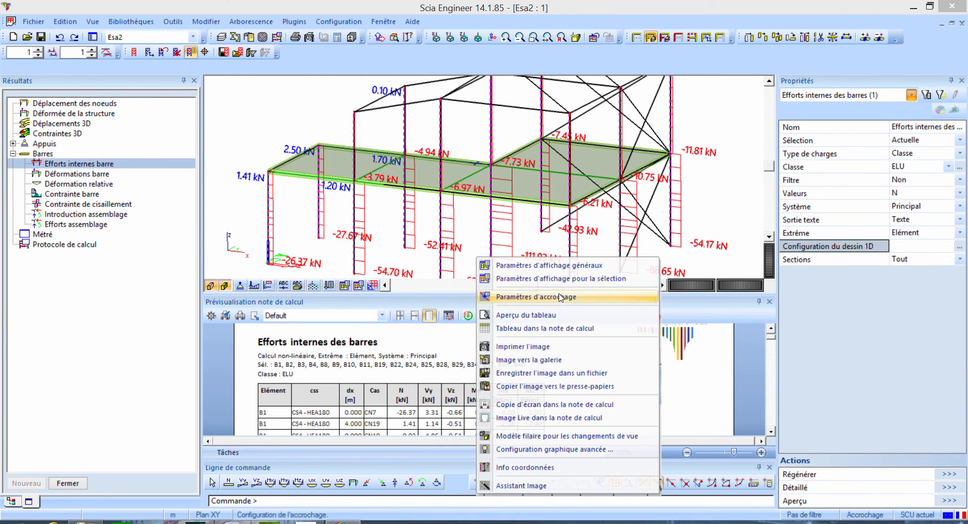
click(572, 331)
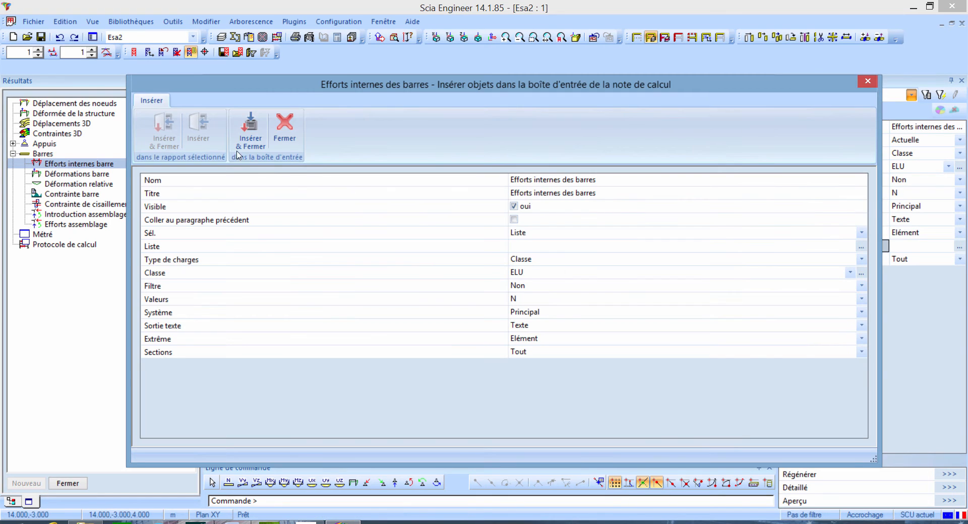
click(256, 135)
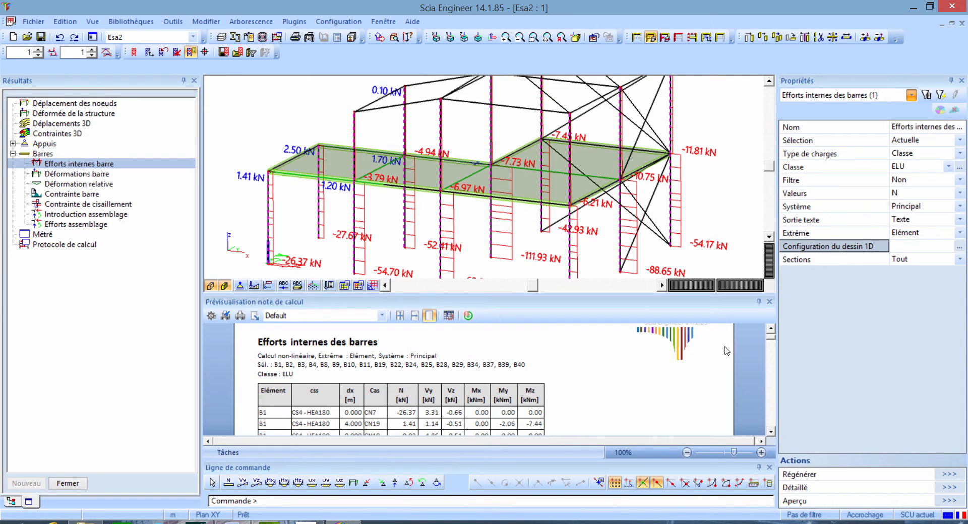
Look at the bar stress and bar deformation result settings and leave the results service
click(769, 302)
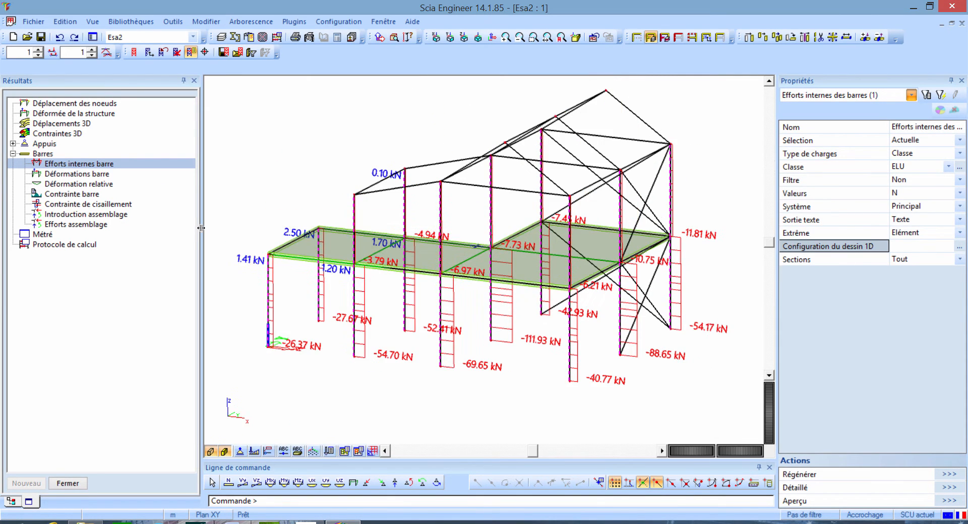
click(101, 194)
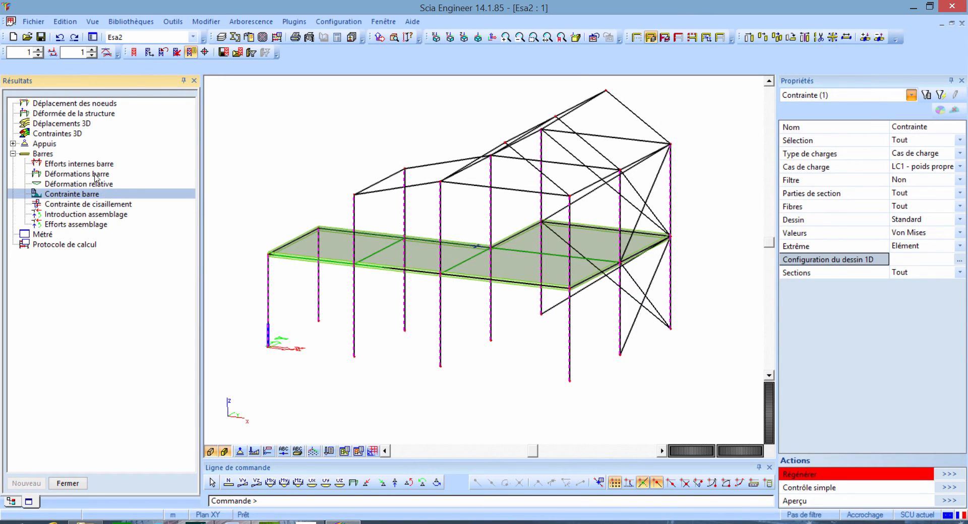
click(96, 174)
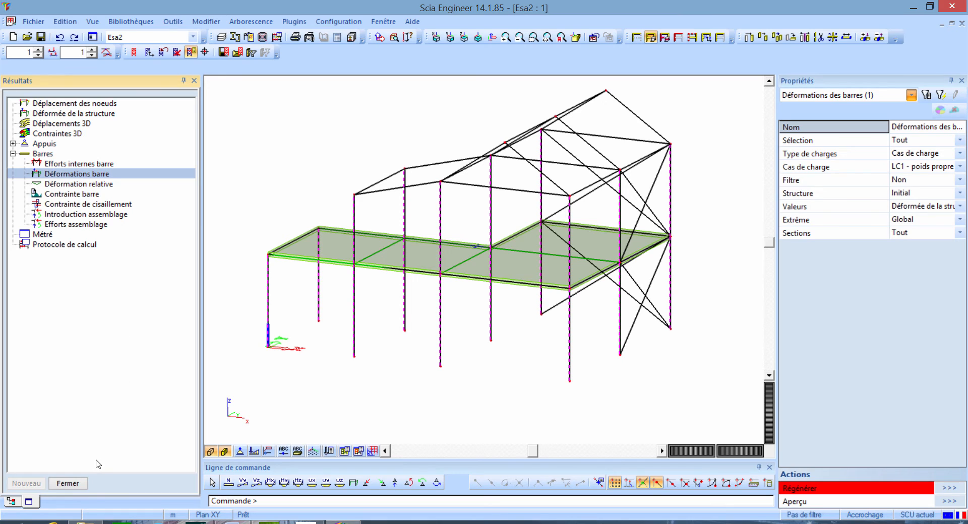
click(68, 484)
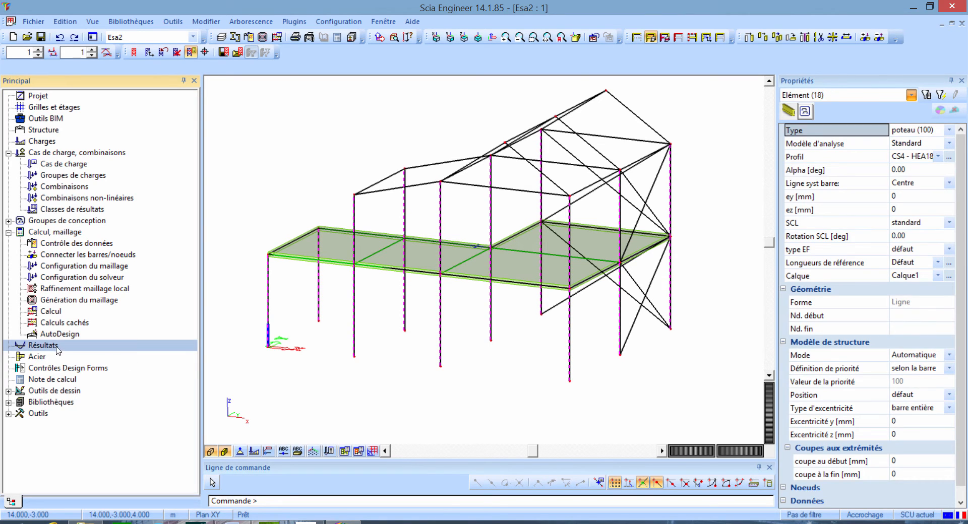
Open the steel ELU unity check for the bars in the Acier service
click(9, 233)
click(9, 152)
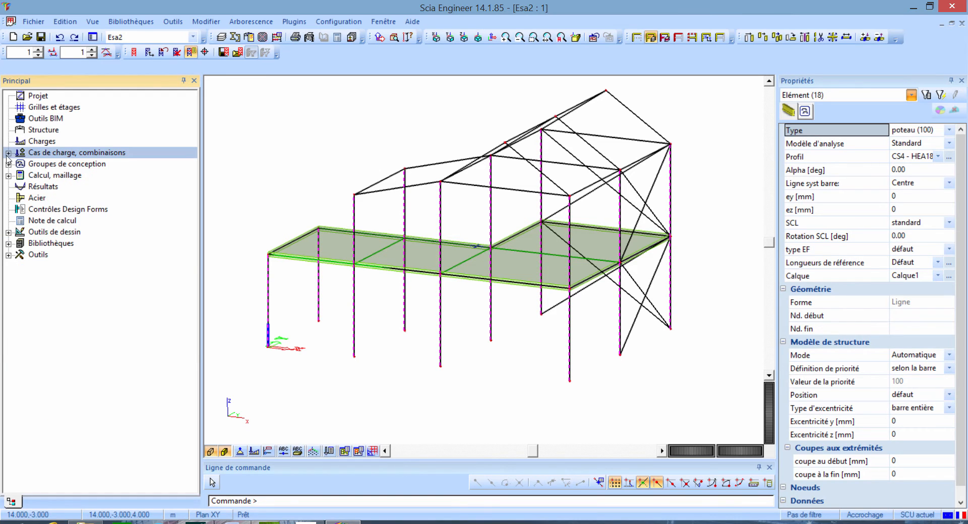
click(51, 201)
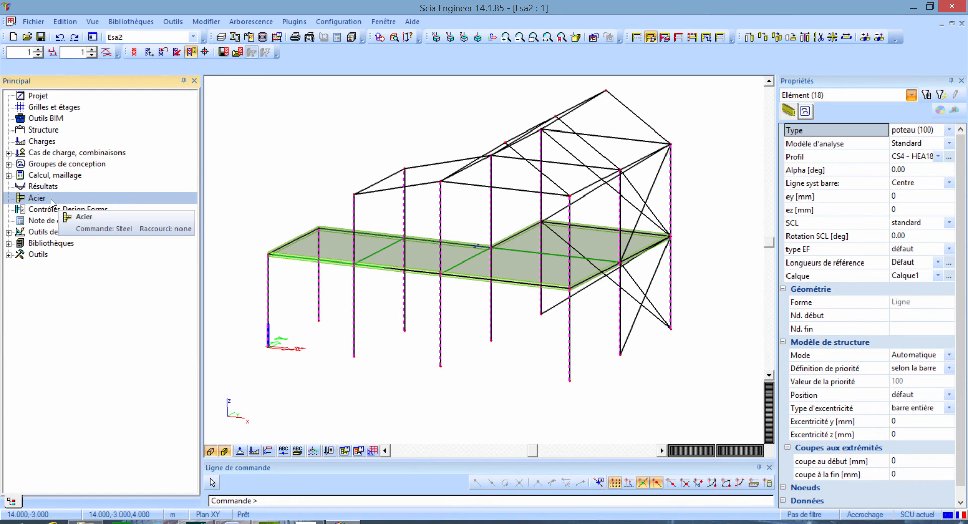
double_click(53, 202)
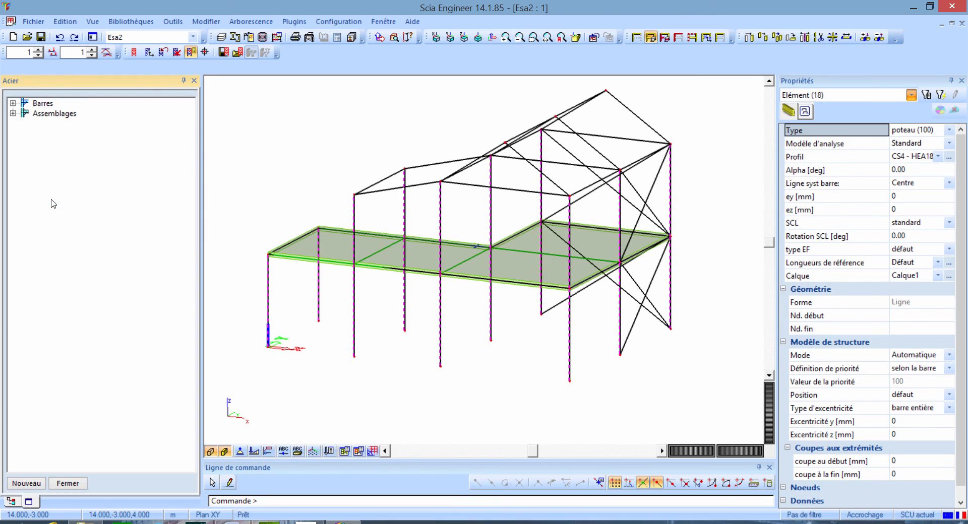
click(13, 104)
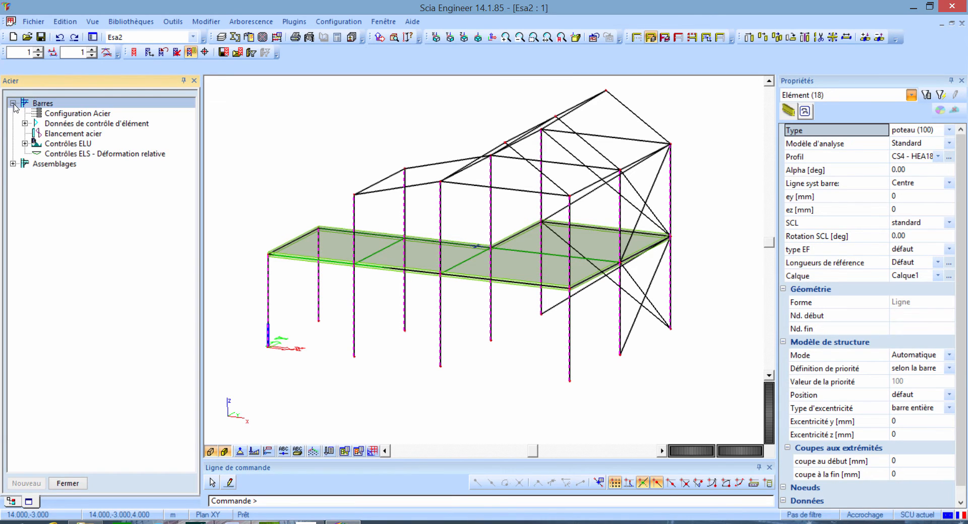
click(25, 144)
click(71, 154)
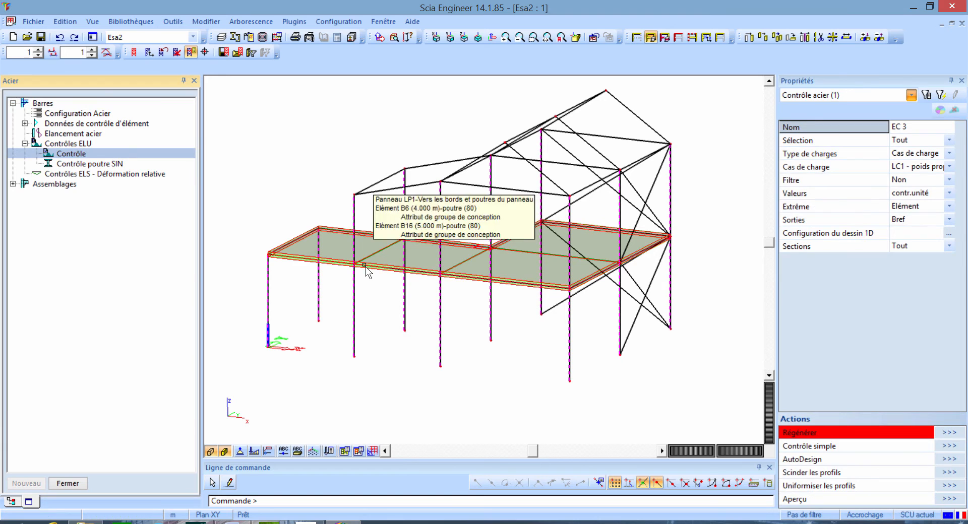
Set the steel check's load type to Classe ELU and regenerate the unity check diagrams for all members
click(917, 158)
click(917, 162)
click(916, 197)
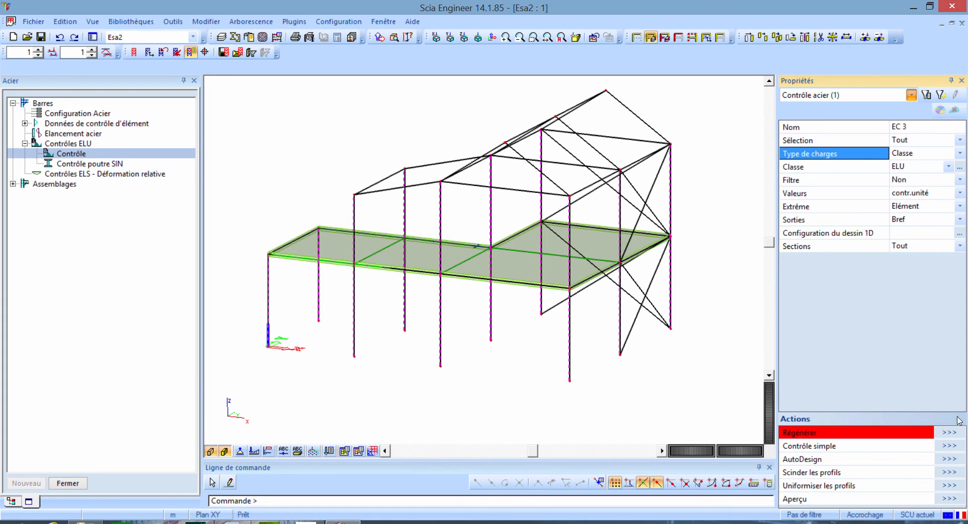
click(951, 433)
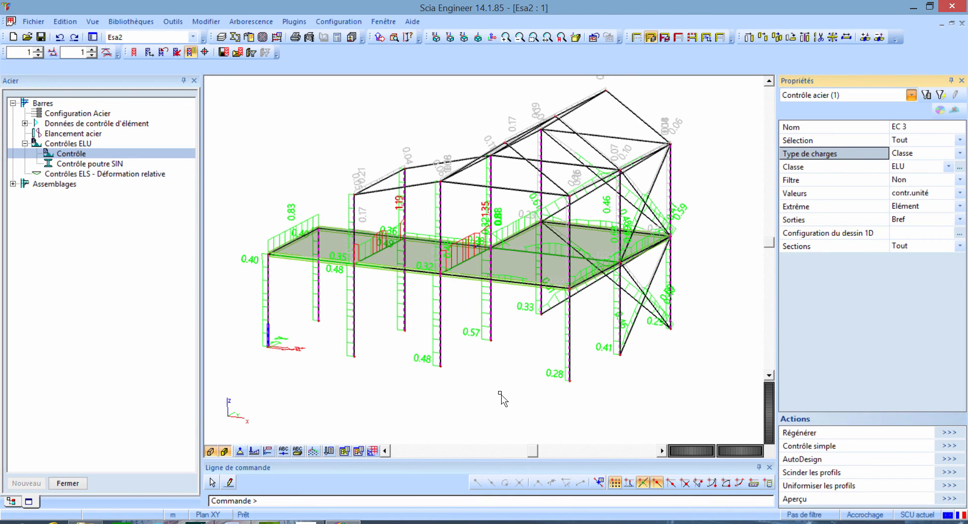
Limit the steel check to the front column B2 with the selection set to Actuelle and regenerate it
middle_drag(501, 394, 520, 406)
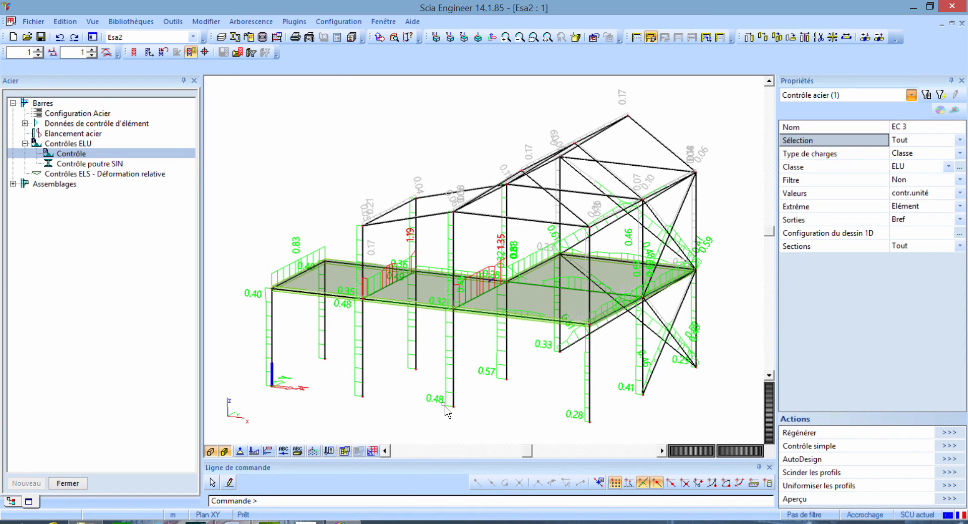
key(ctrl)
click(352, 338)
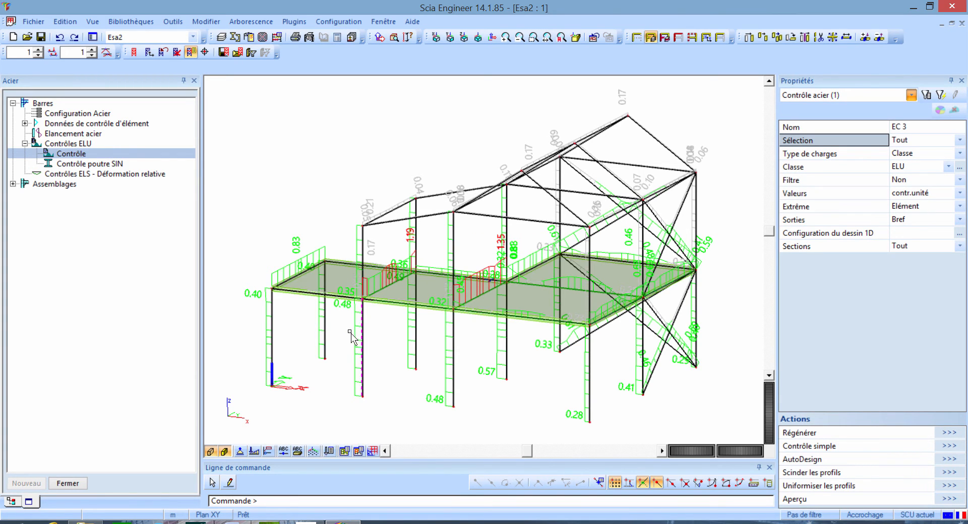
click(365, 348)
click(936, 143)
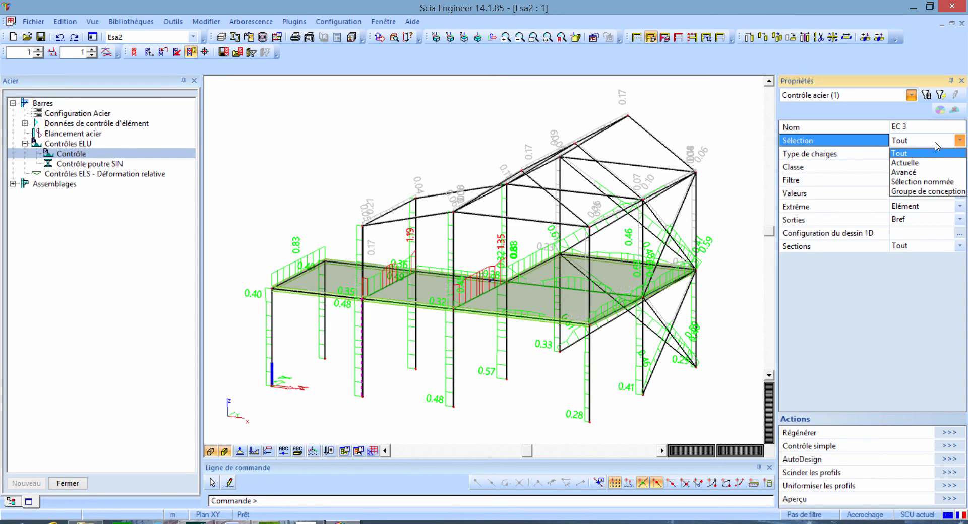
click(928, 164)
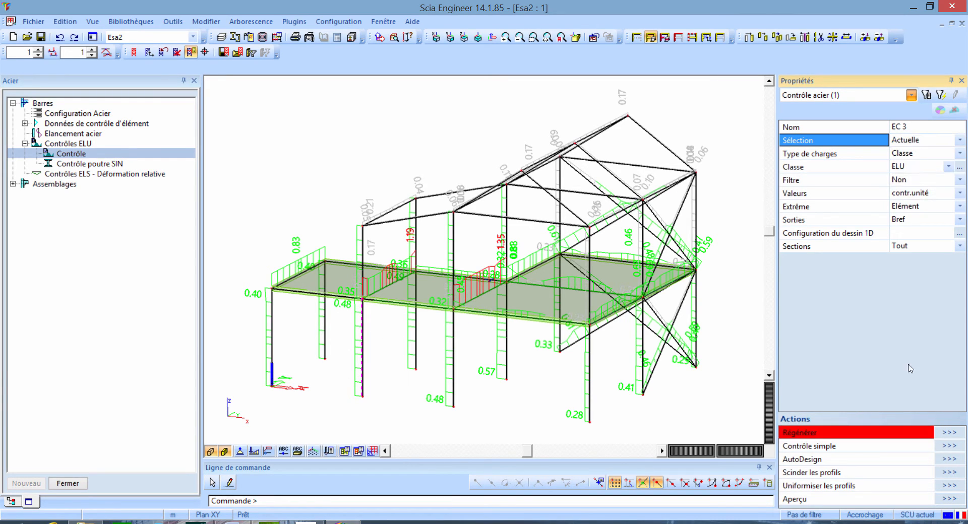
click(946, 433)
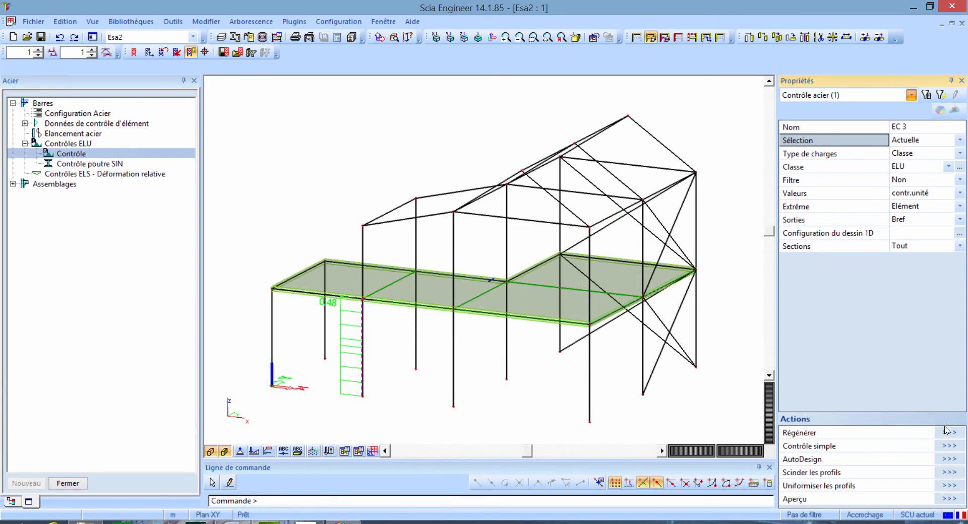
Preview the steel check of column B2 and regenerate it with the output set to Détaillé
click(948, 500)
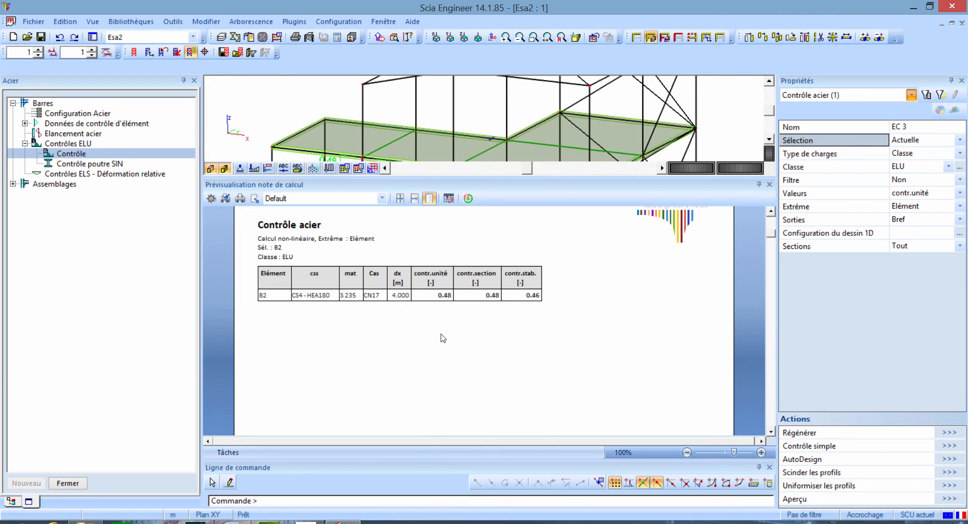
click(474, 291)
click(526, 282)
click(919, 223)
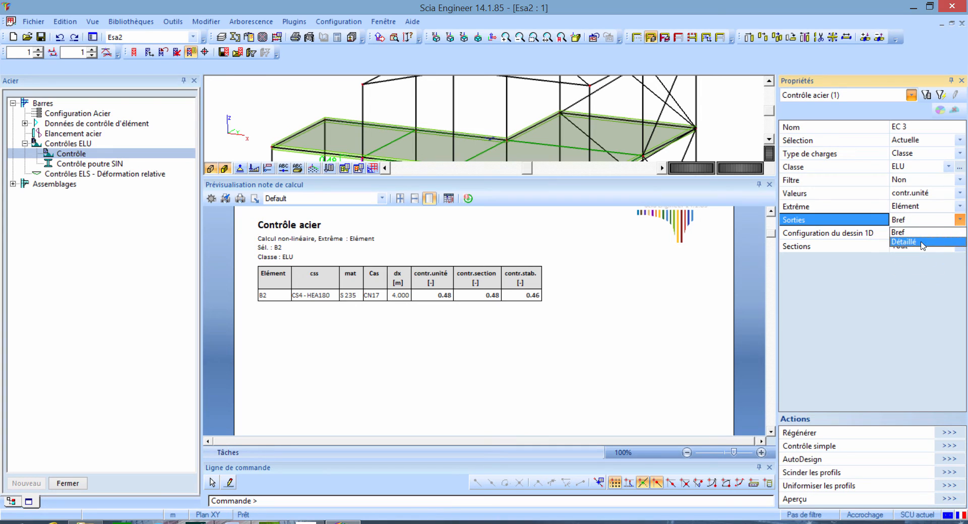
click(922, 244)
click(951, 435)
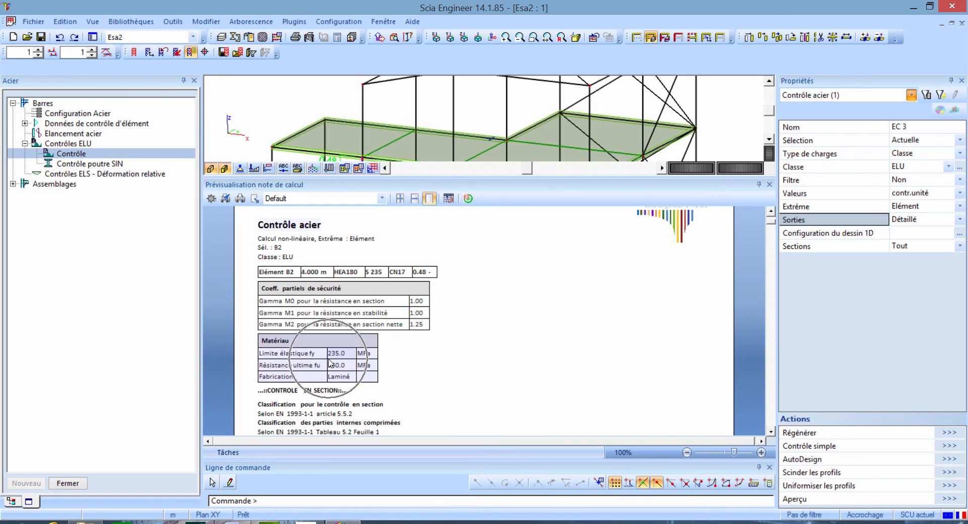
Read through the detailed check report: section classification, section checks, stability classification, buckling parameters and lateral-torsional buckling
scroll(452, 369, down, 2)
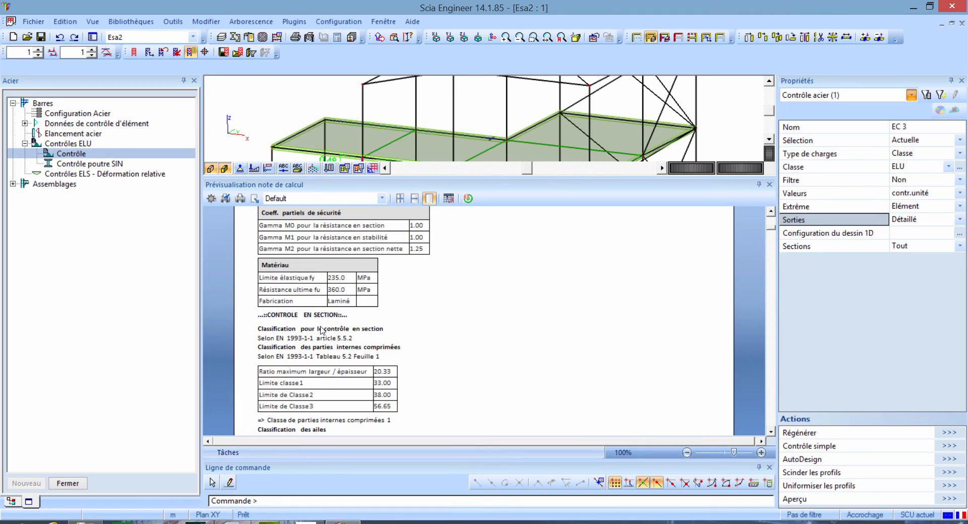
scroll(318, 325, down, 4)
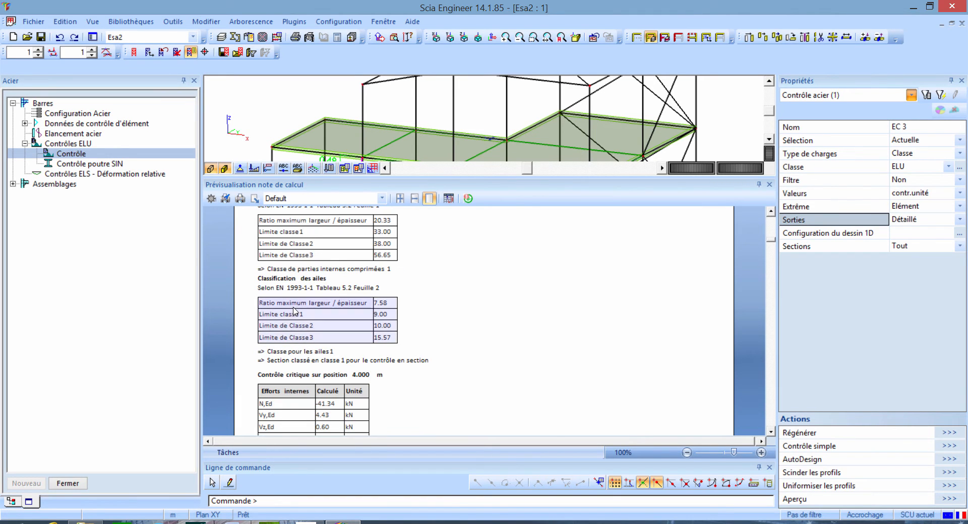
scroll(295, 311, down, 2)
scroll(295, 315, down, 2)
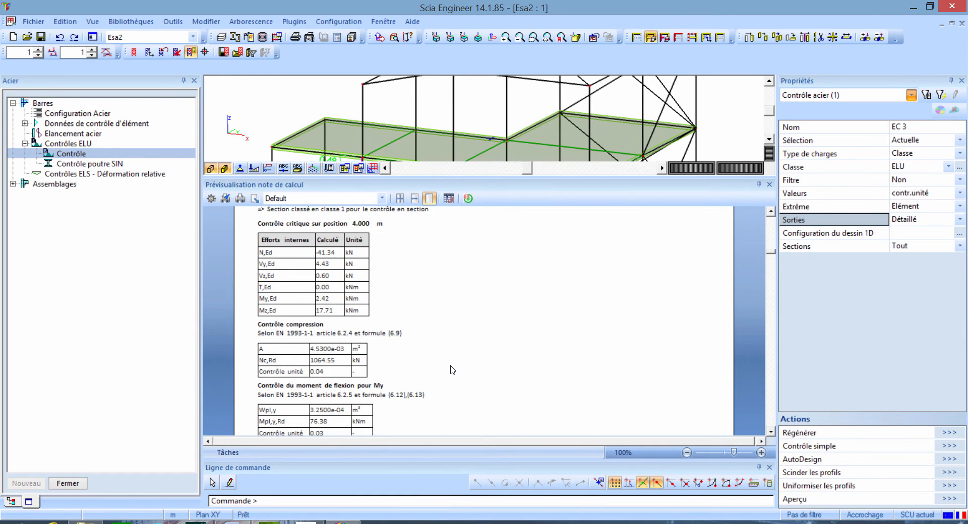
scroll(453, 370, down, 5)
scroll(416, 360, up, 3)
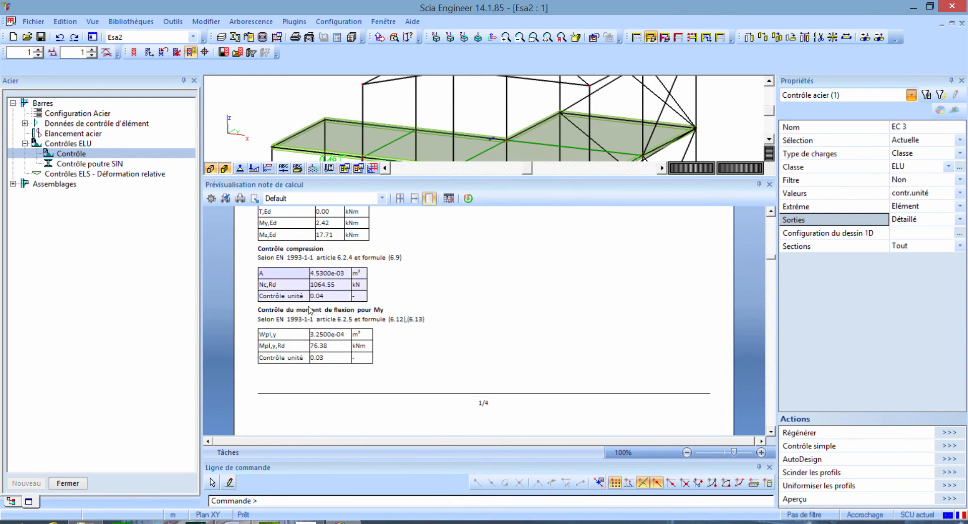
scroll(339, 356, down, 5)
scroll(341, 356, down, 5)
scroll(341, 356, down, 3)
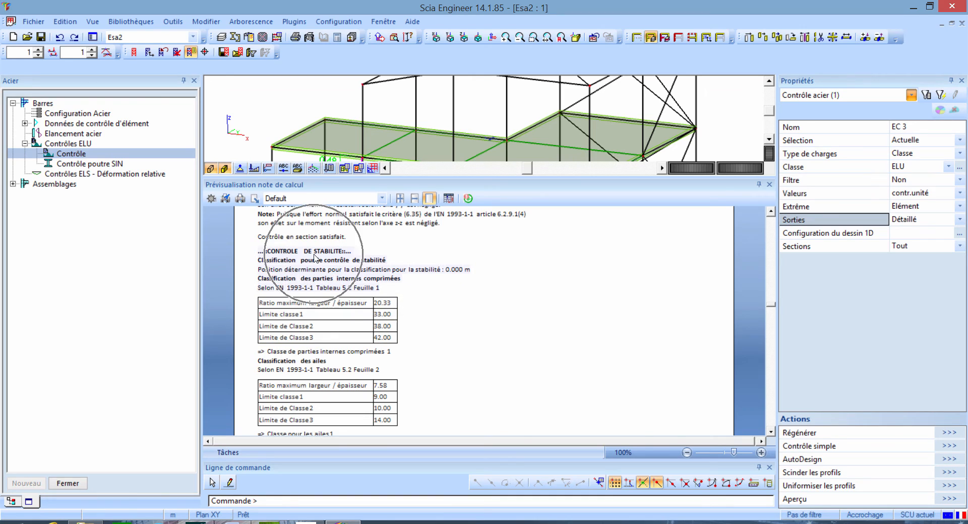
scroll(420, 332, down, 2)
scroll(420, 333, down, 5)
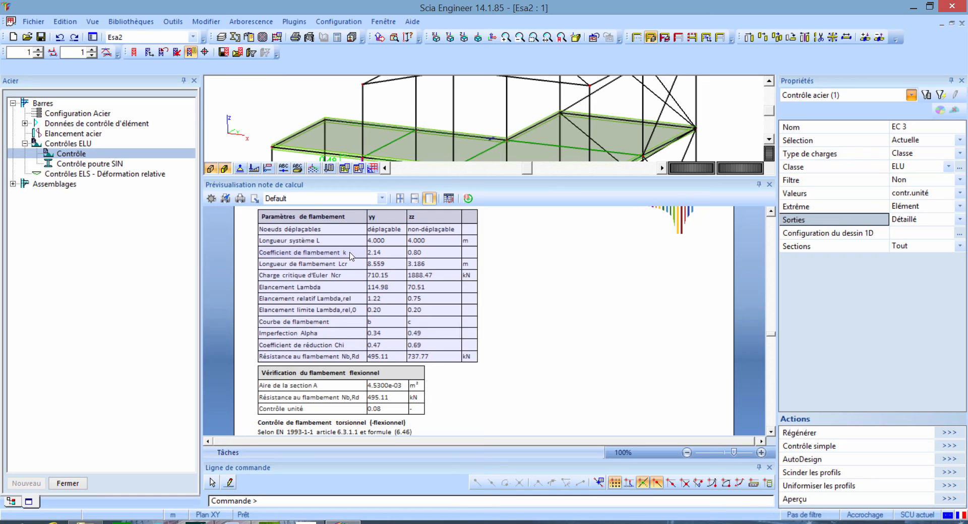
key(ctrl)
key(ctrl)
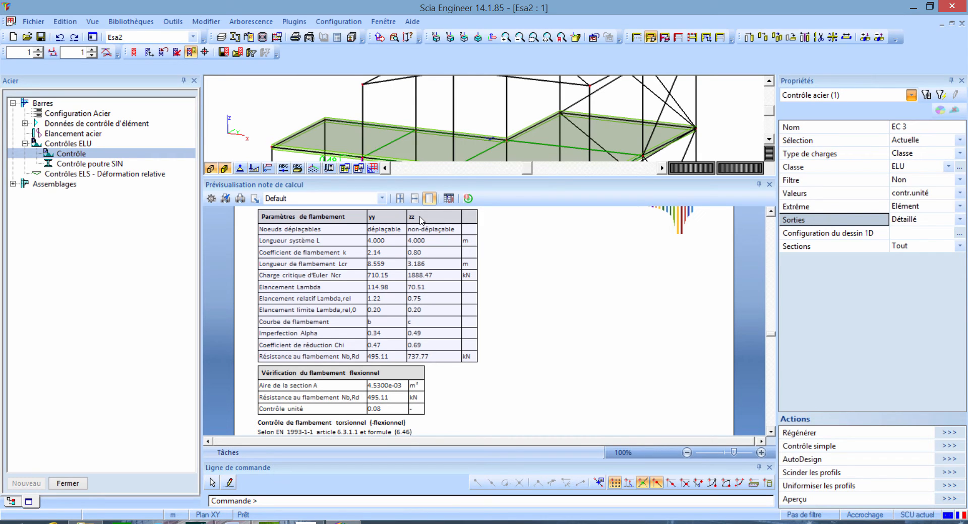
key(ctrl)
scroll(499, 384, down, 5)
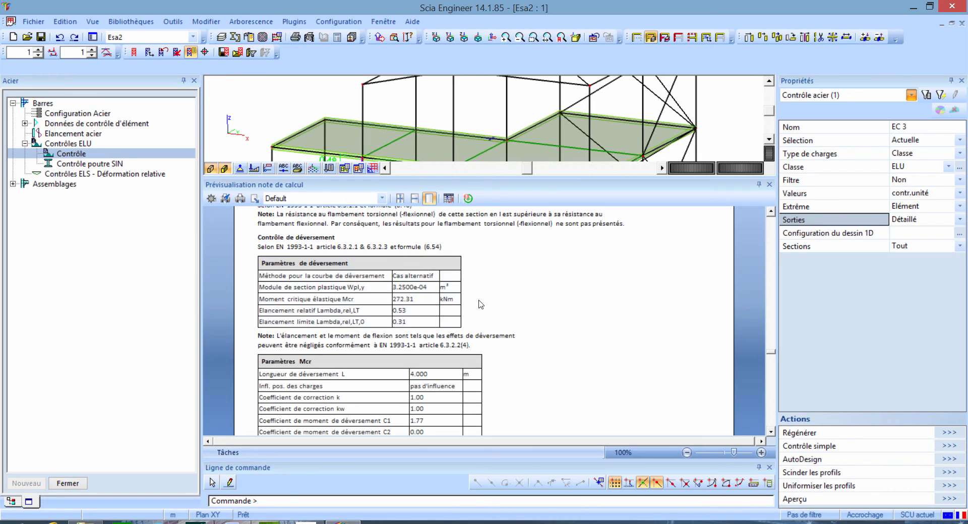
Close the check preview and browse the member check data for lateral-torsional restraints, stiffeners and diaphragms
click(769, 185)
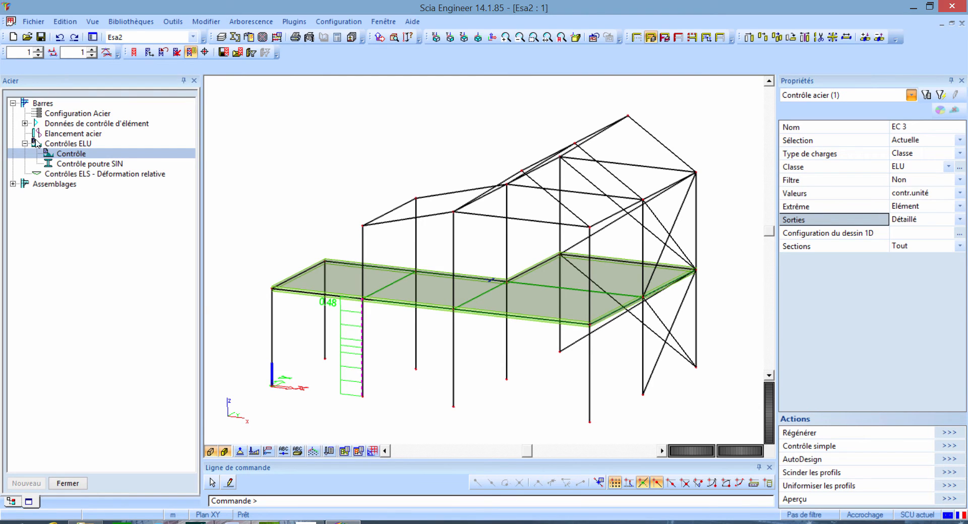
click(25, 123)
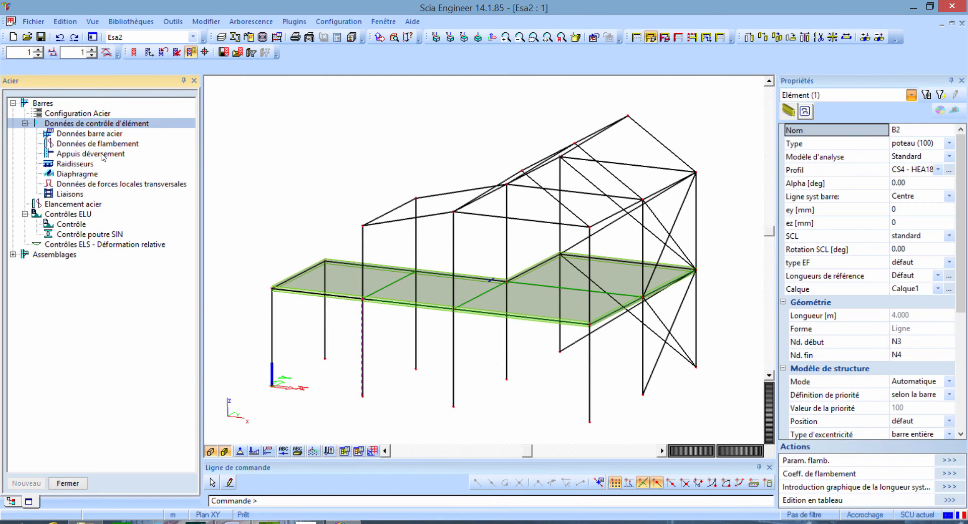
click(103, 154)
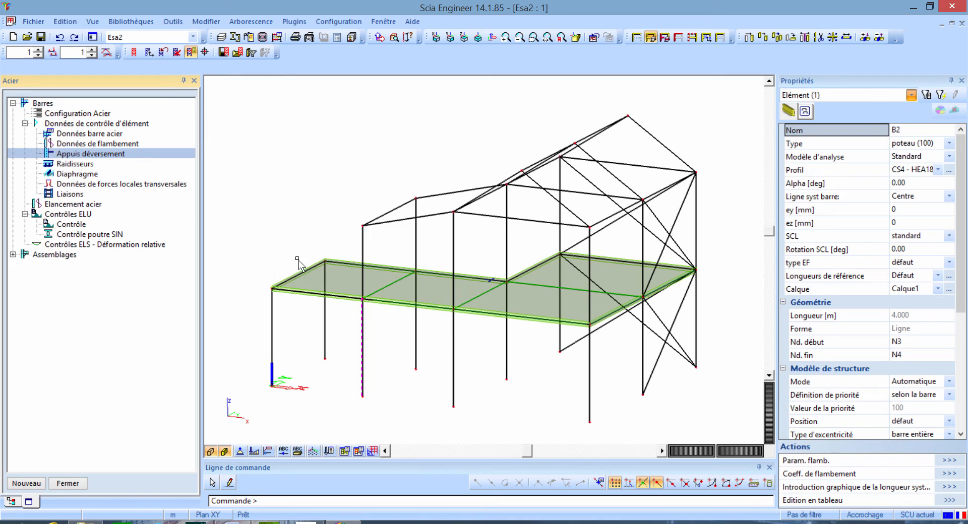
click(401, 247)
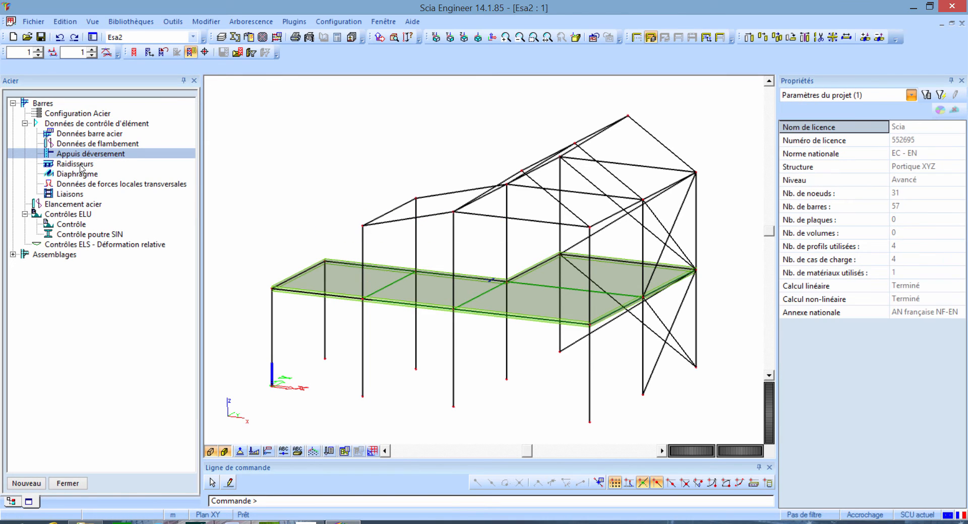
click(82, 165)
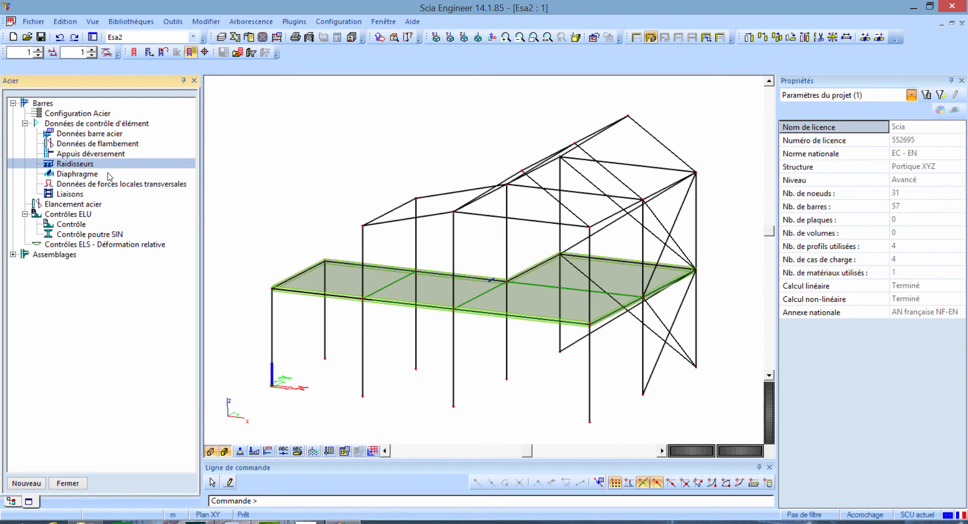
click(109, 174)
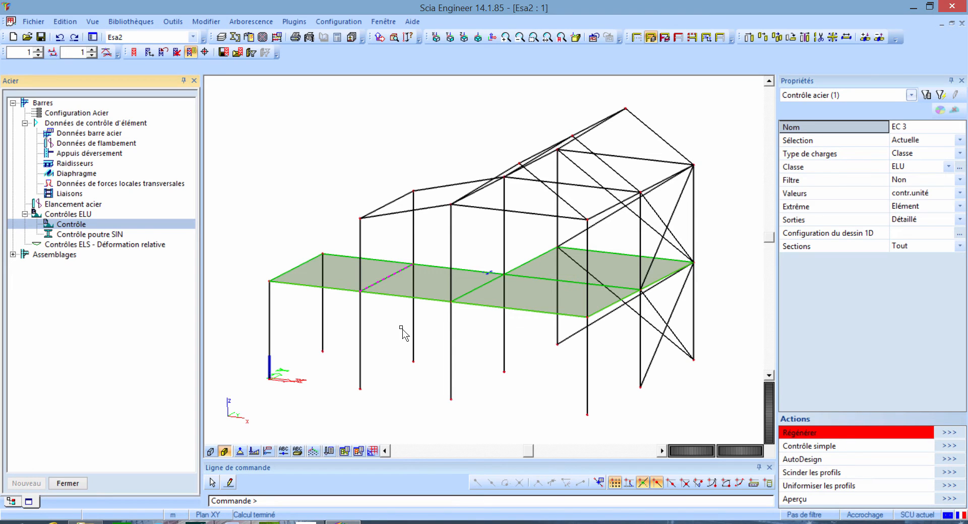
Limit the steel check of the selected floor beam to the profile CS2 - IPE180 with a Profil filter and regenerate it
click(391, 281)
click(913, 184)
click(918, 197)
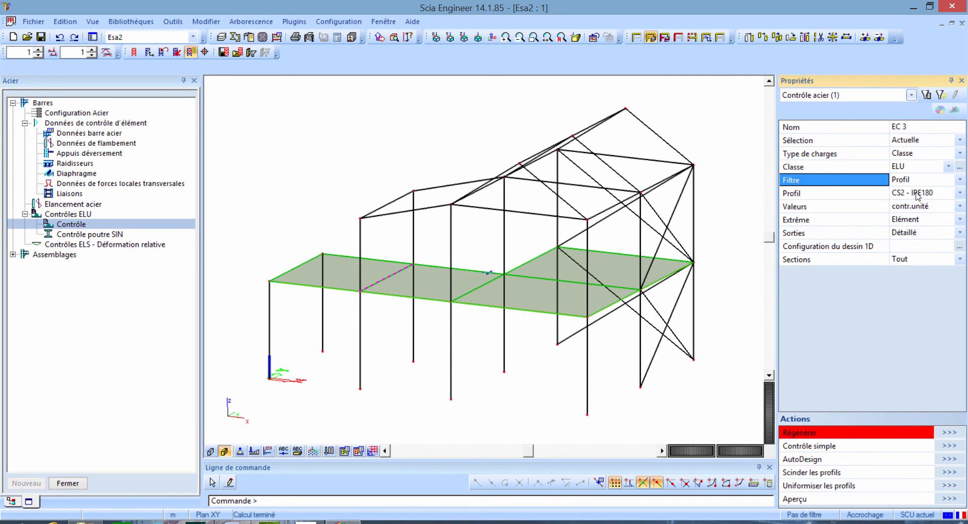
click(916, 194)
click(917, 207)
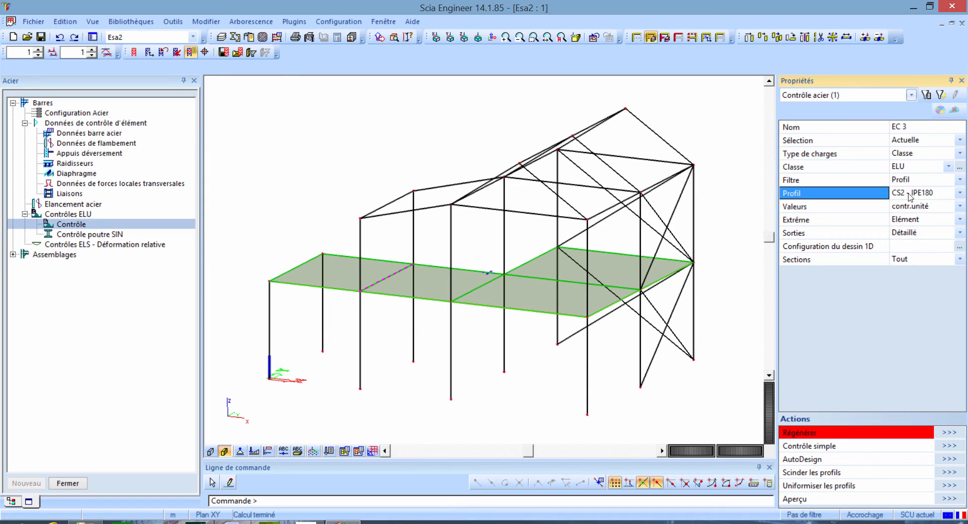
click(947, 432)
Resize the floor beam section to IPE200 with AutoDesign, running the automatic optimisation and stepping up through the catalogue
click(948, 460)
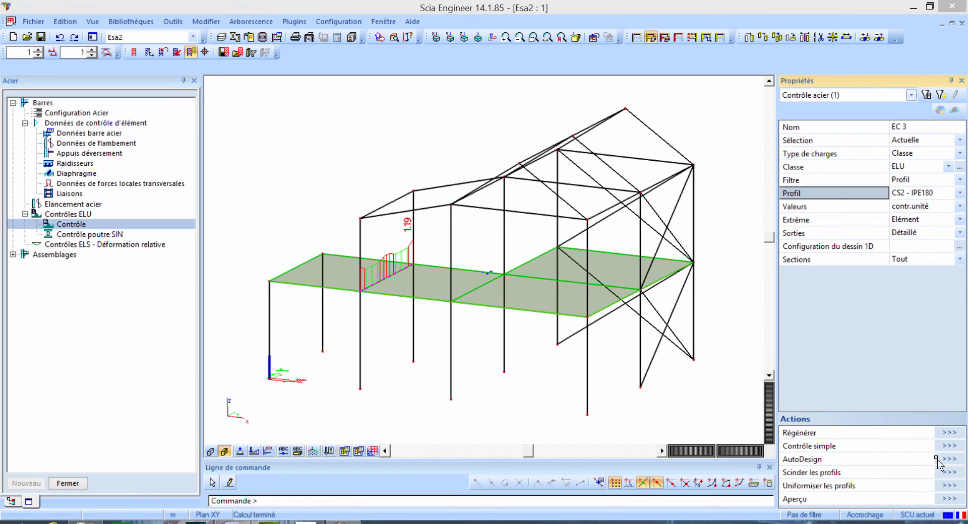
click(389, 229)
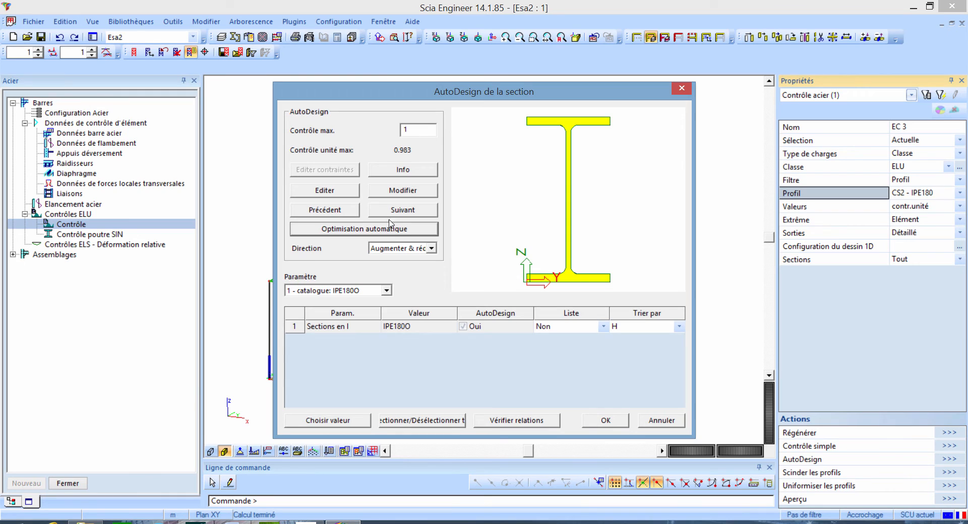
click(391, 212)
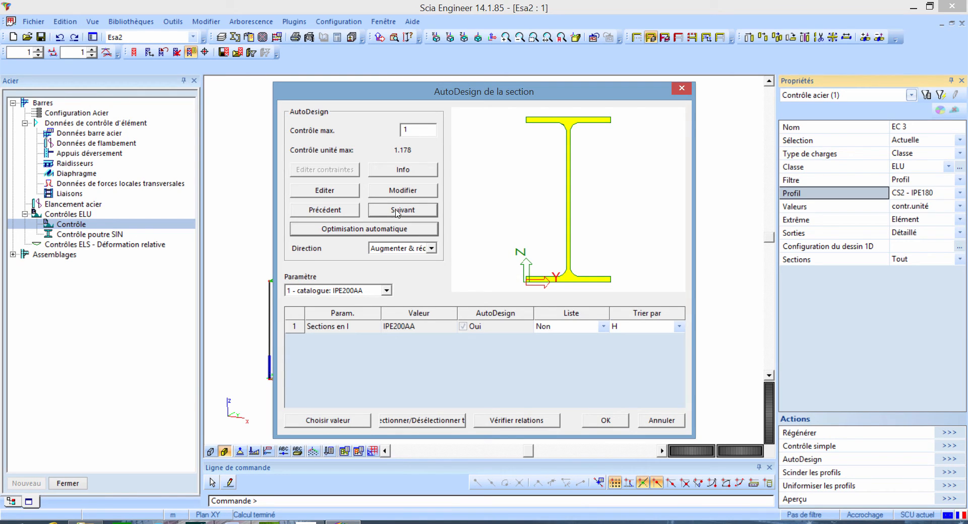
click(392, 213)
key(ctrl)
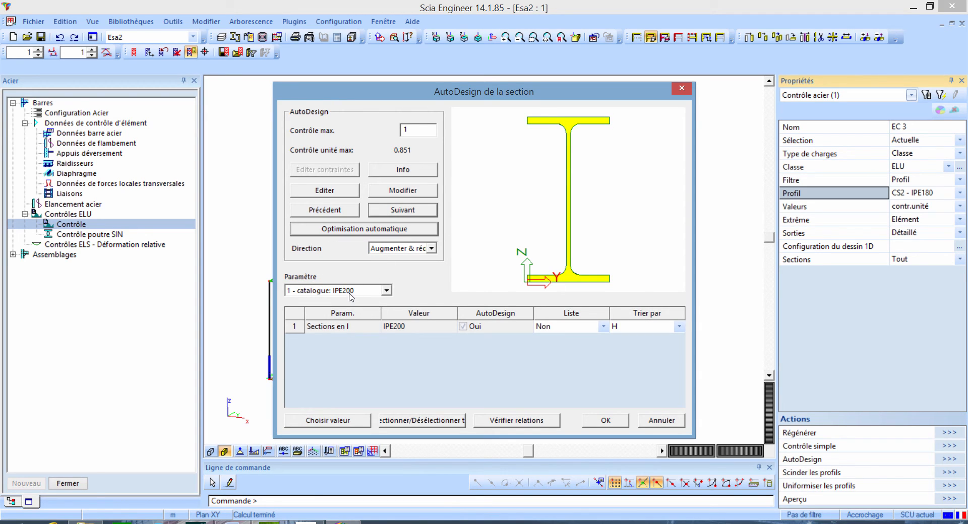
key(ctrl)
key(ctrl)
click(606, 420)
Regenerate the steel check of the resized floor beam and clear the selection
click(950, 433)
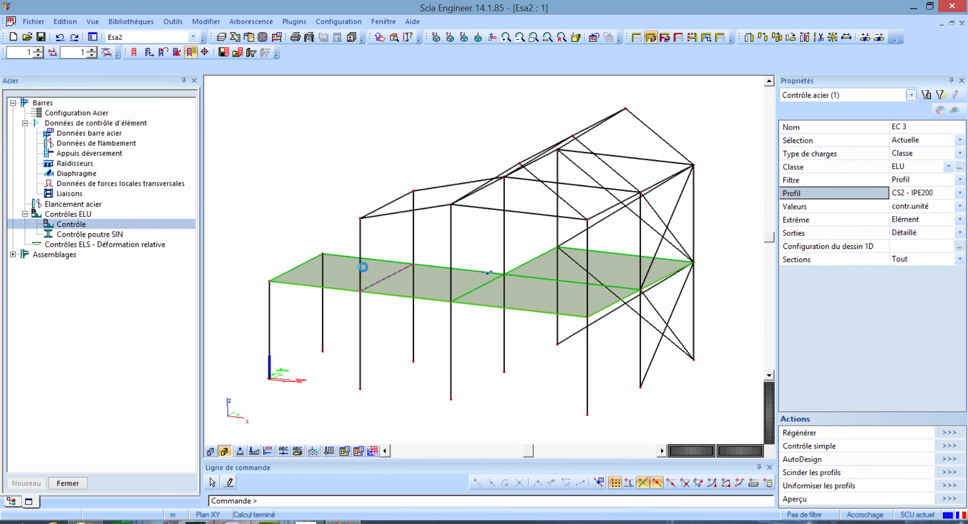
scroll(405, 260, up, 3)
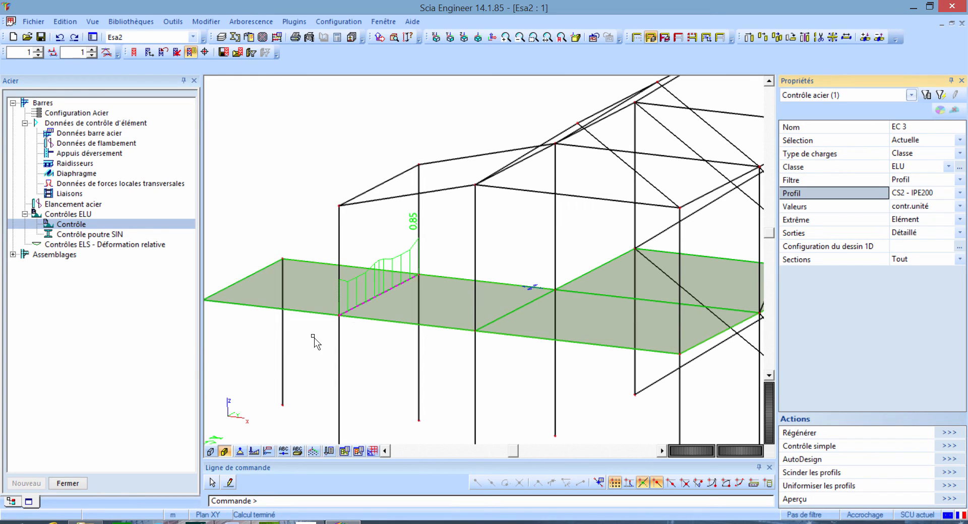
key(Escape)
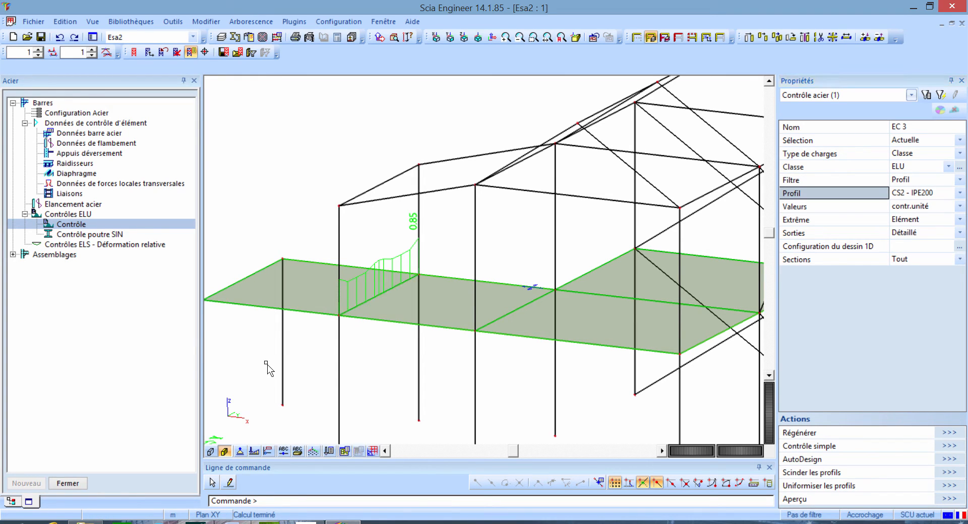
scroll(266, 360, down, 3)
middle_drag(277, 355, 318, 313)
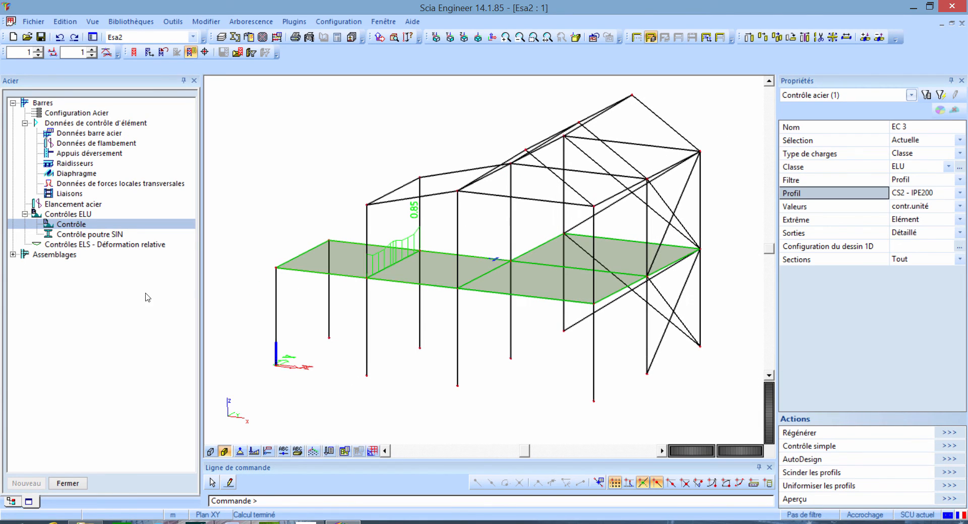
Expand the steel connection tools and display the members as rendered solids around the corner joint of column B1 and beam B5
click(13, 256)
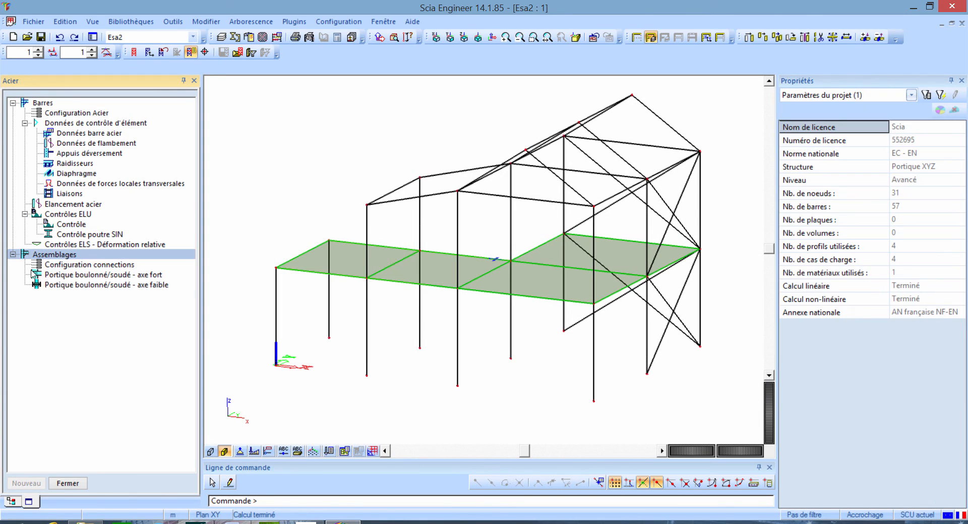
click(225, 452)
scroll(277, 266, up, 5)
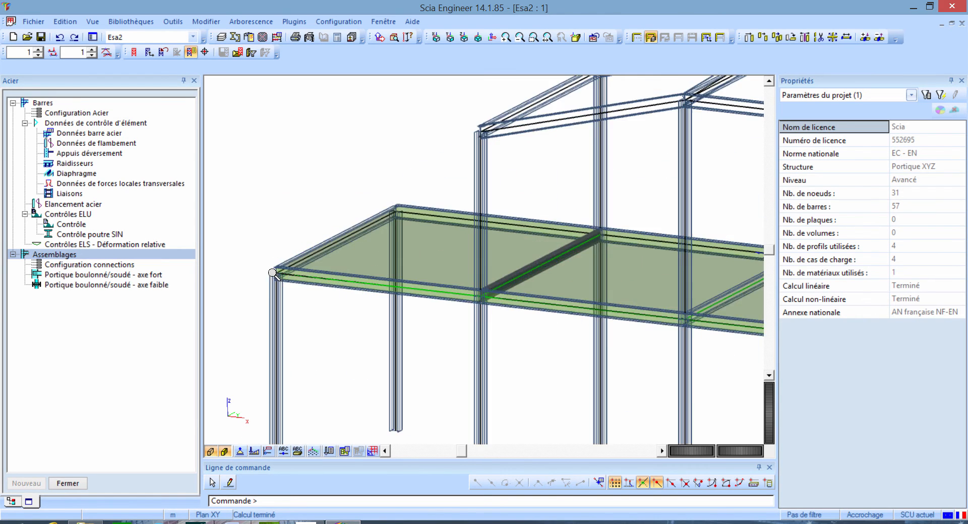
click(226, 453)
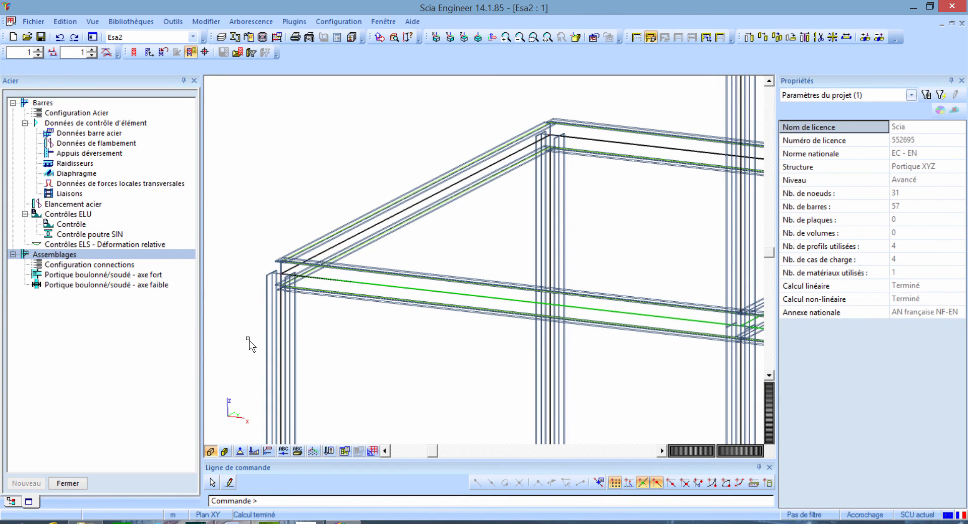
click(225, 453)
scroll(301, 295, up, 2)
middle_drag(340, 330, 417, 333)
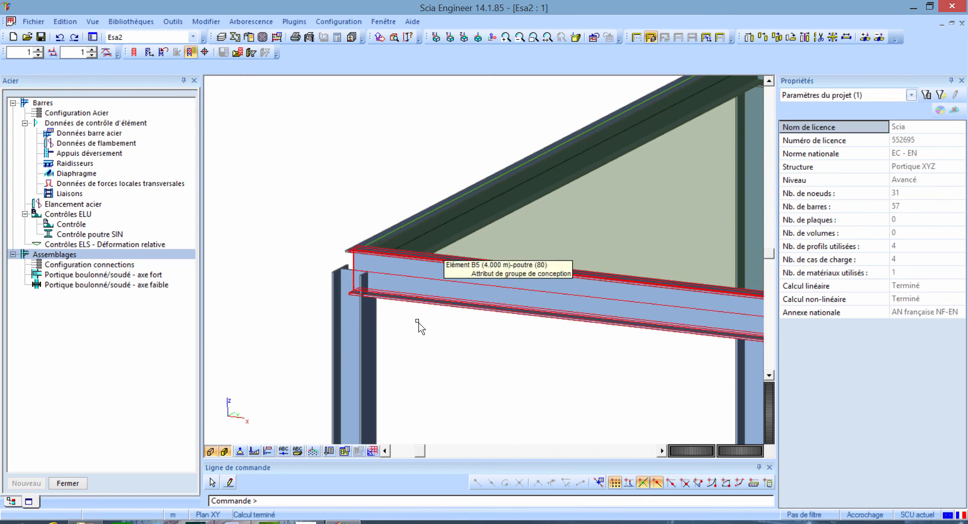
Change the display parameters to show the real member ends where column B1 meets beam B5
click(92, 23)
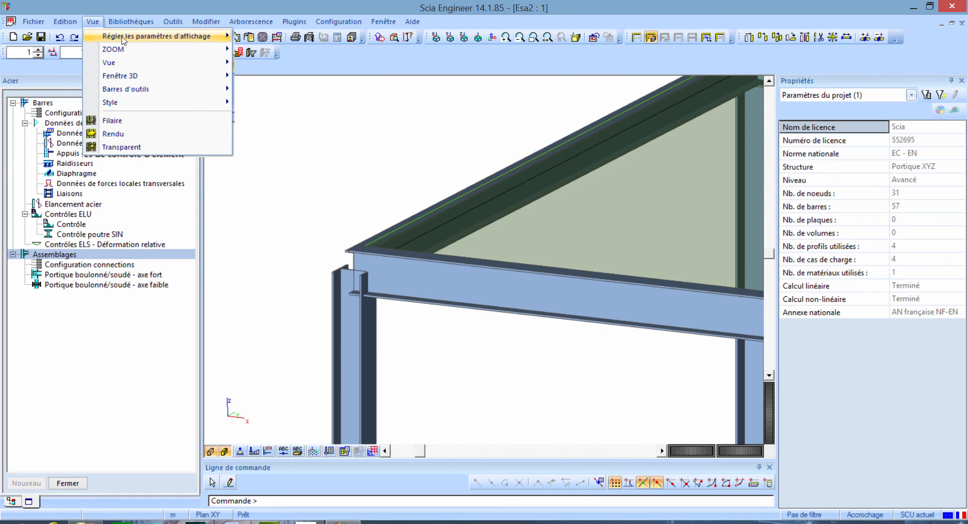
mouse_move(135, 37)
click(294, 81)
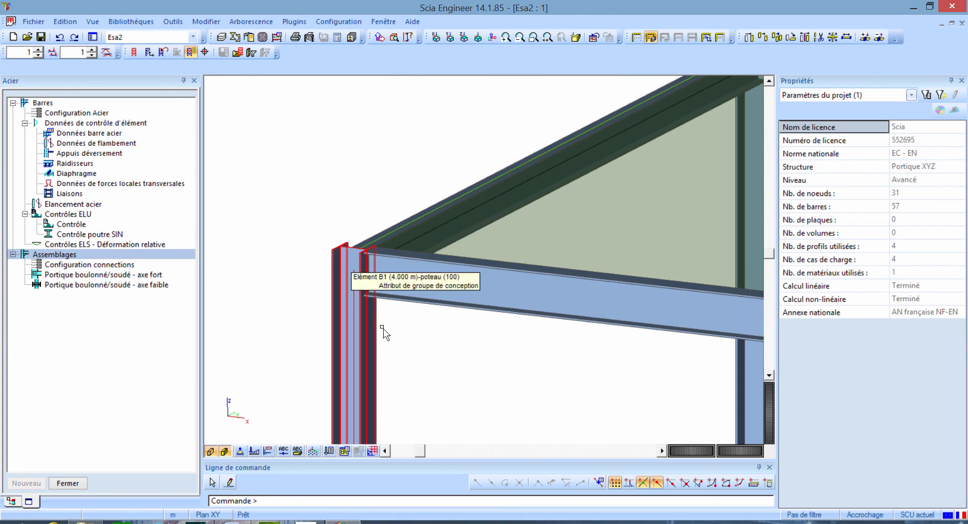
scroll(381, 294, up, 3)
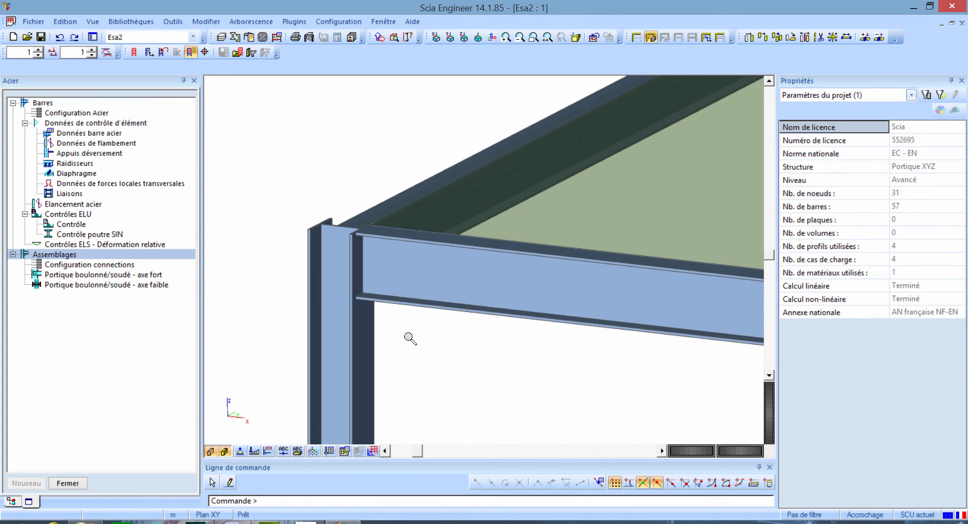
middle_drag(419, 341, 440, 363)
scroll(419, 338, up, 2)
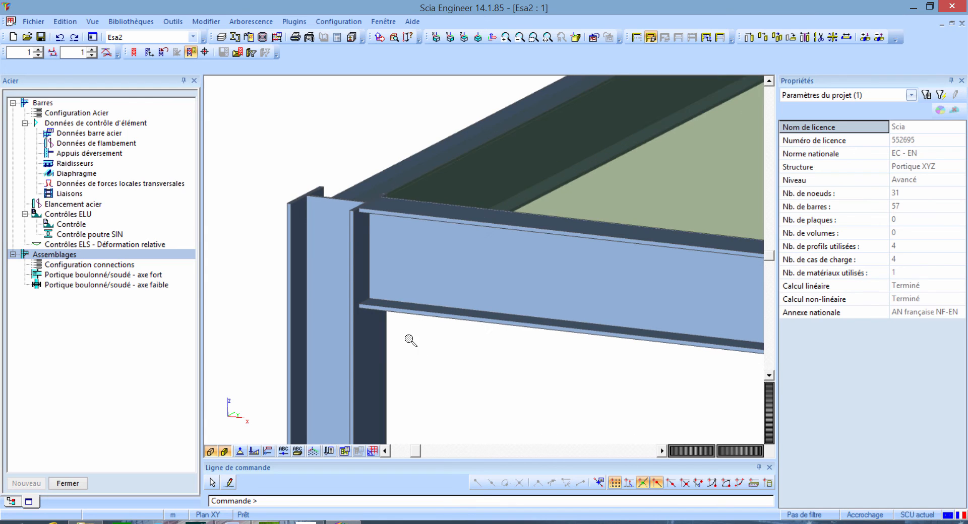
Create a strong-axis bolted/welded frame connection at node N2 between column B1 and beam B5
click(137, 277)
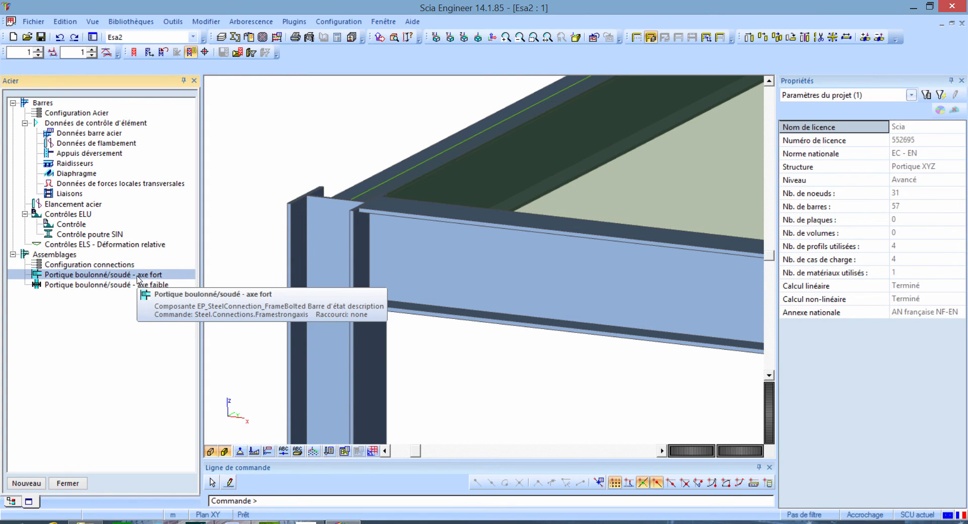
double_click(135, 277)
drag(257, 136, 458, 341)
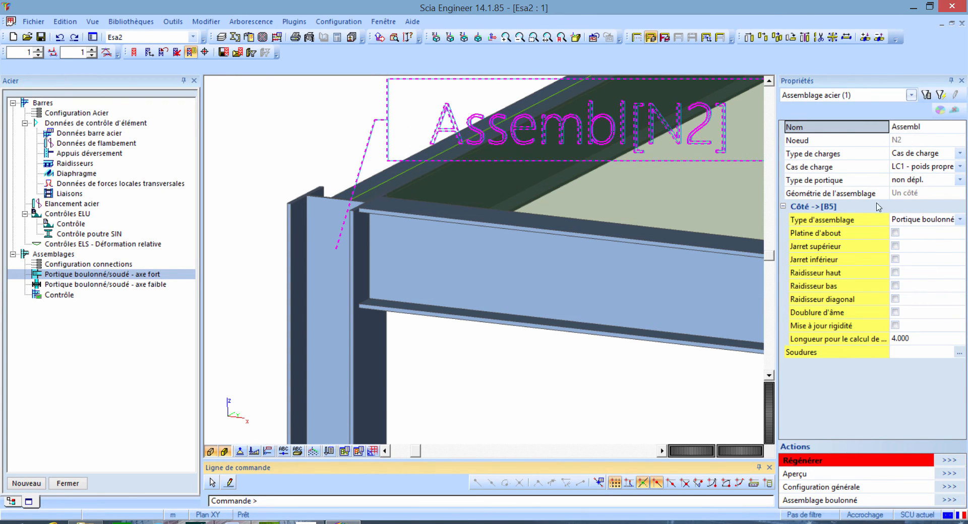
Add an end plate and bolts to the N2 connection, keeping M12 - 4.6 bolts in rows 1 and 6
click(895, 234)
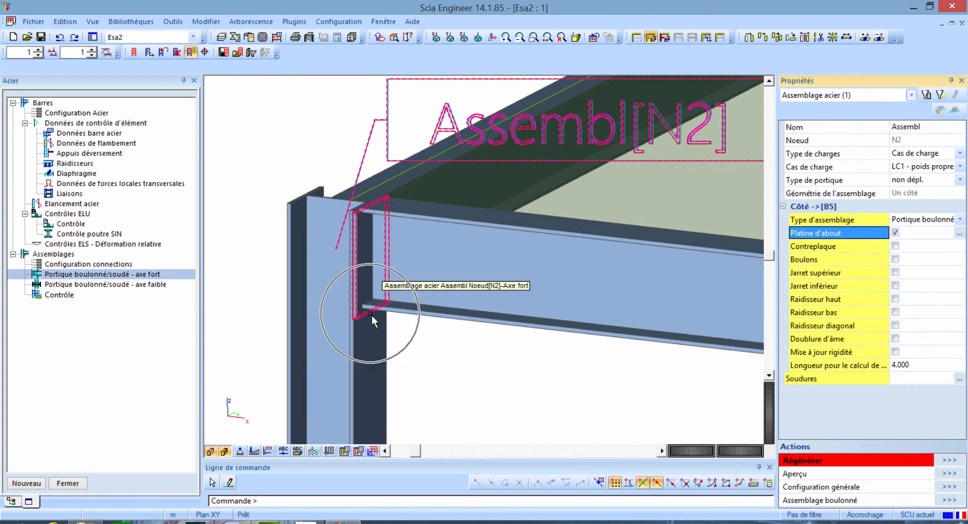
click(896, 261)
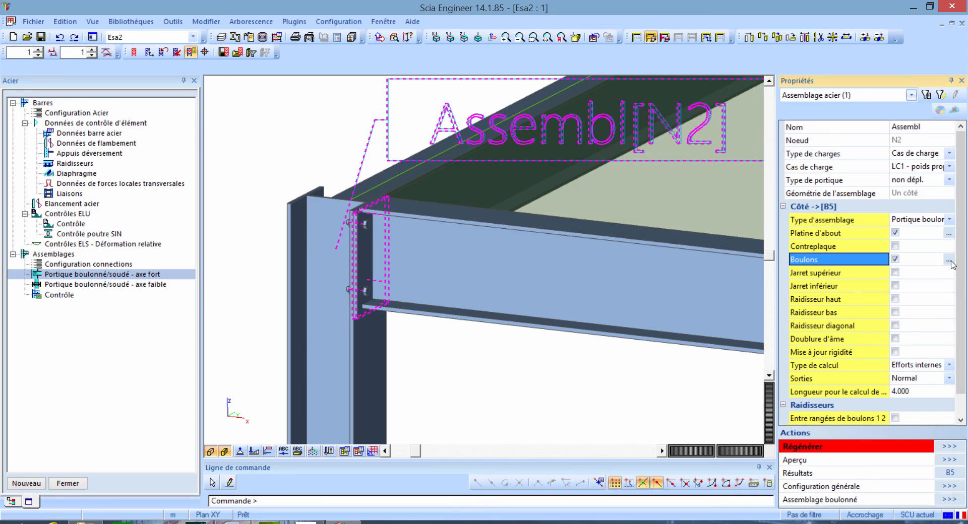
click(949, 261)
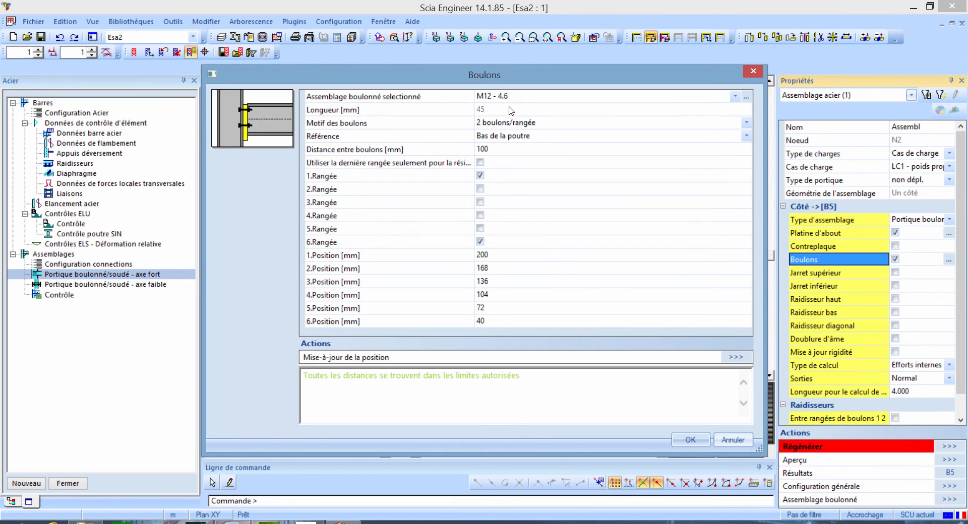
click(521, 101)
click(521, 98)
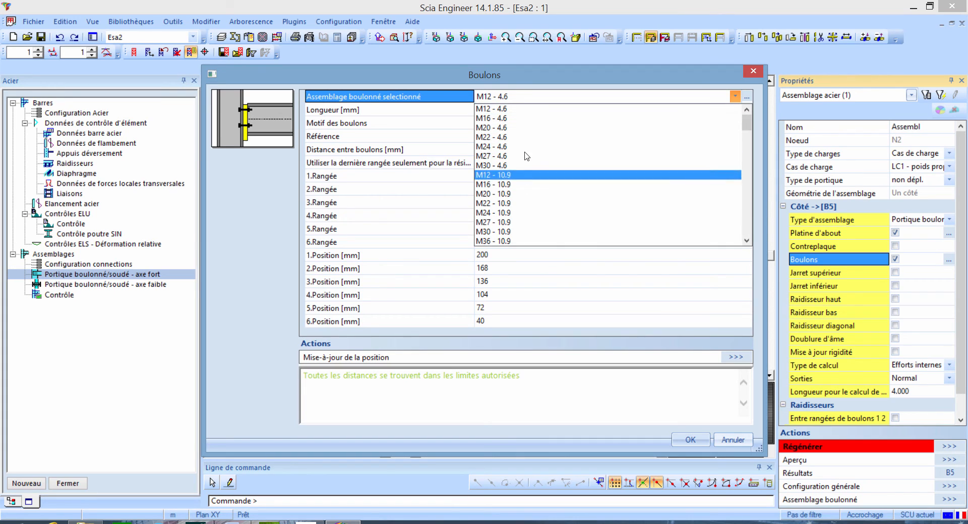
click(522, 112)
click(412, 194)
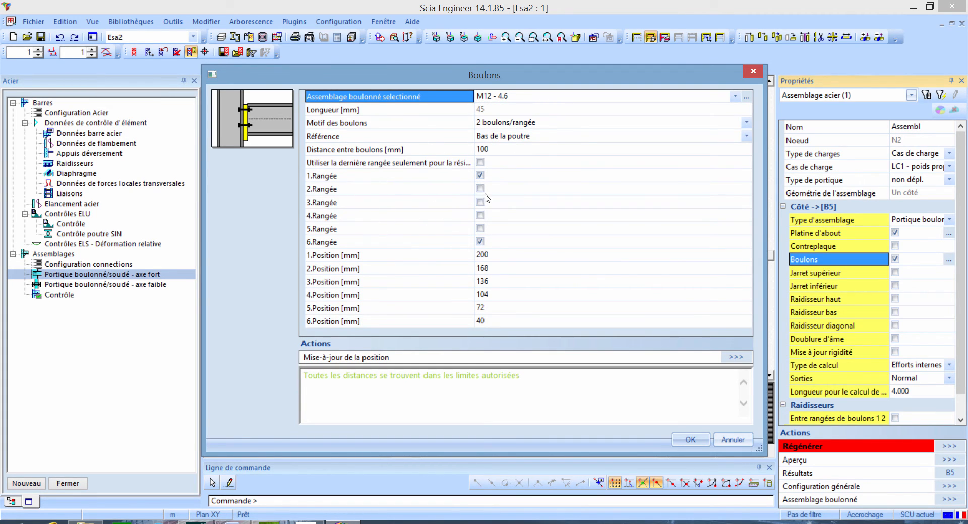
click(690, 441)
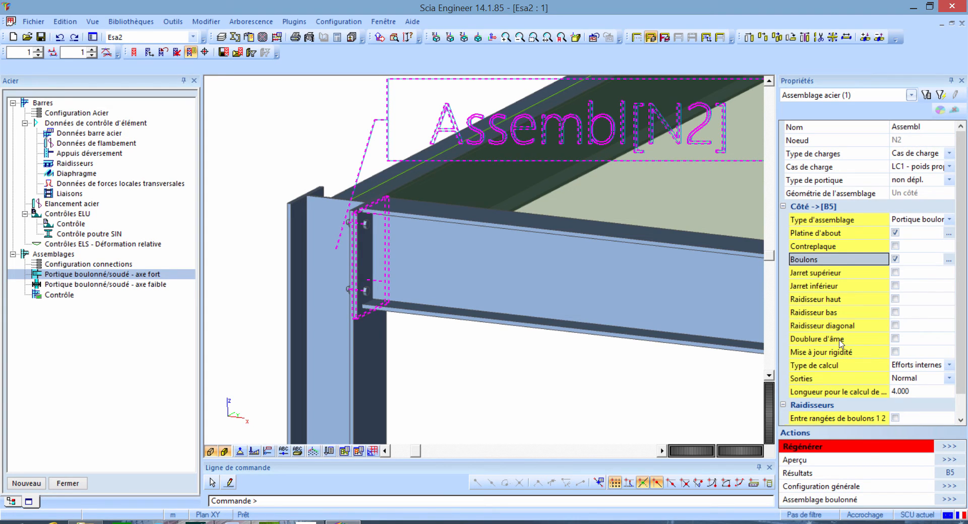
Set the connection's load type to Classe with the ELU class and regenerate it
click(914, 154)
click(923, 155)
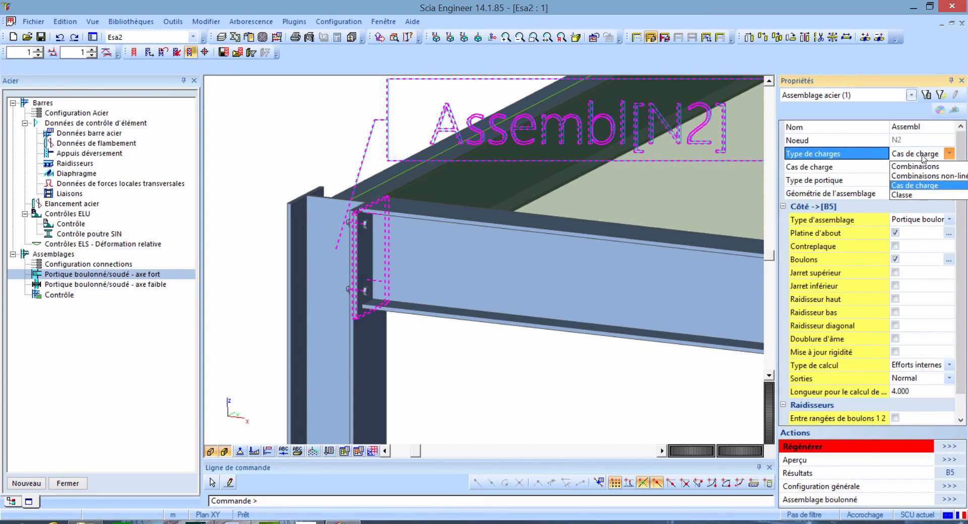
click(920, 195)
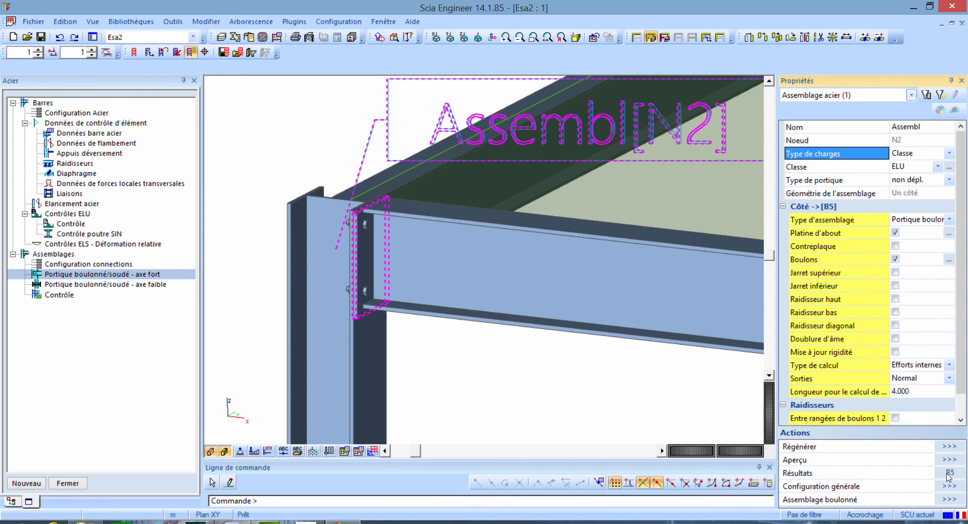
Open the connection results for beam B5 and examine the design resistances and the applied M, N and V forces
click(948, 474)
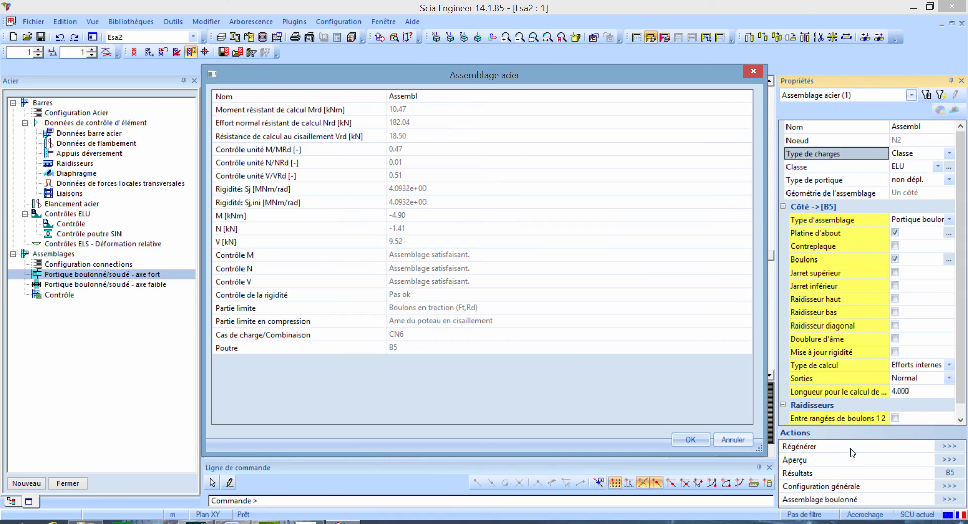
click(292, 110)
click(288, 121)
click(278, 136)
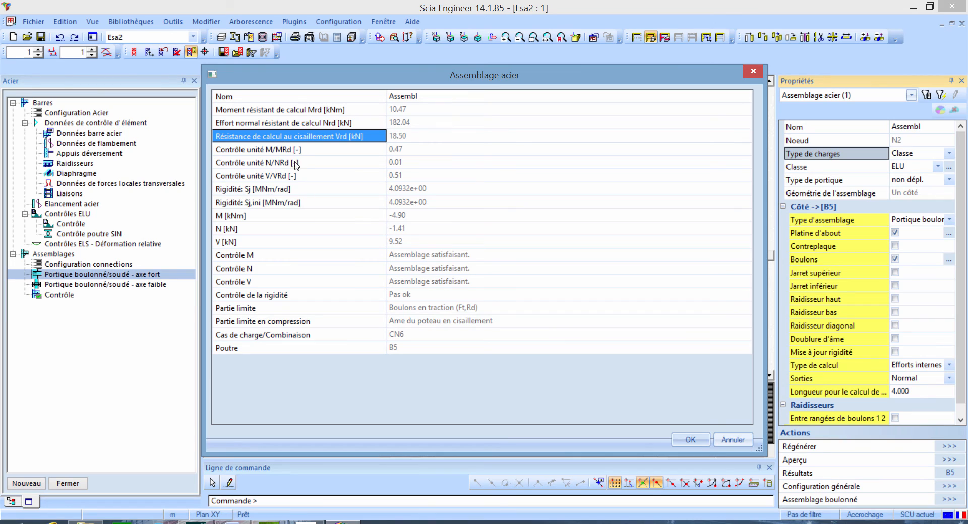
click(261, 219)
click(258, 232)
click(261, 245)
click(260, 231)
click(260, 220)
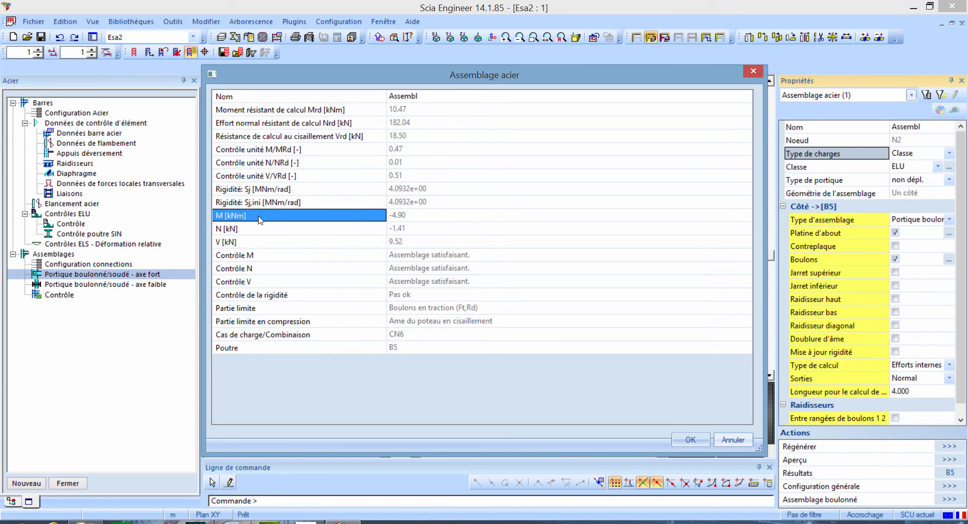
Examine the connection's unity checks for moment, axial force and shear, and its limiting parts
click(281, 149)
click(296, 162)
click(297, 175)
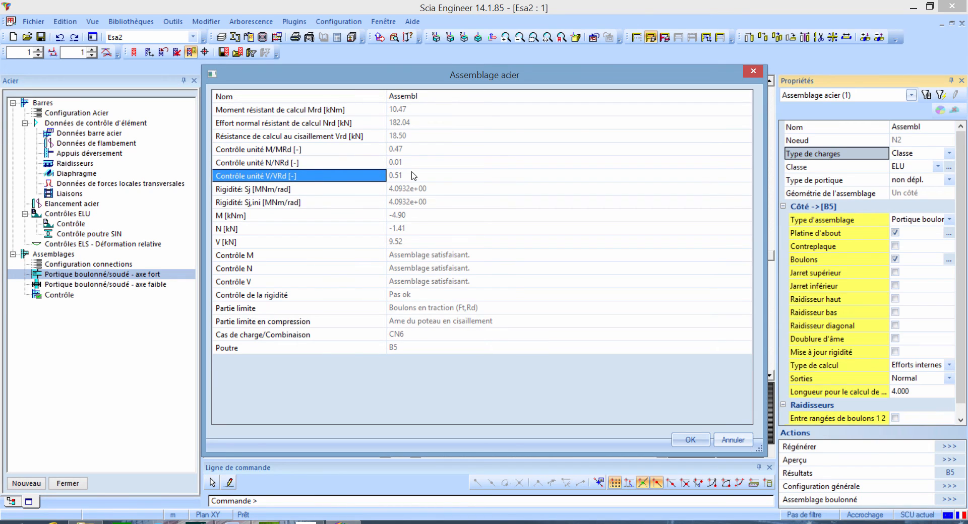
click(412, 162)
click(412, 151)
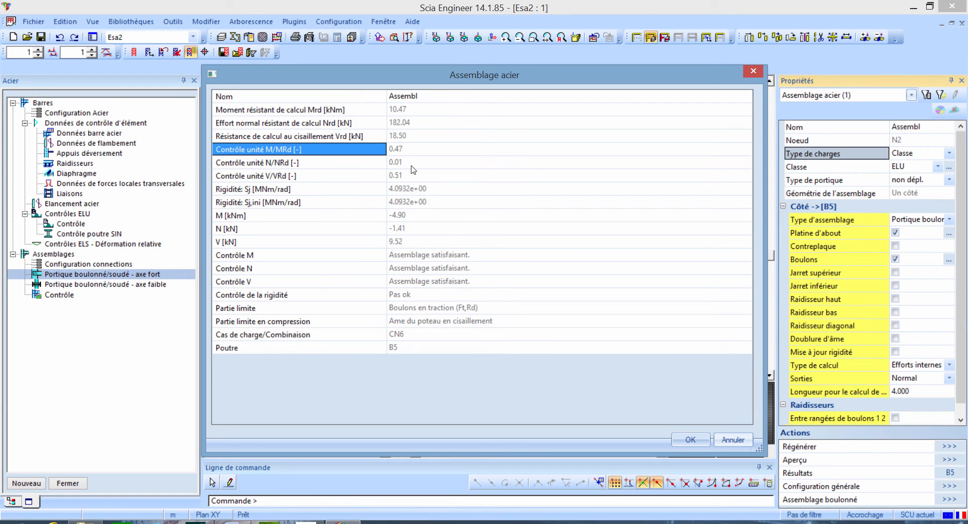
click(351, 308)
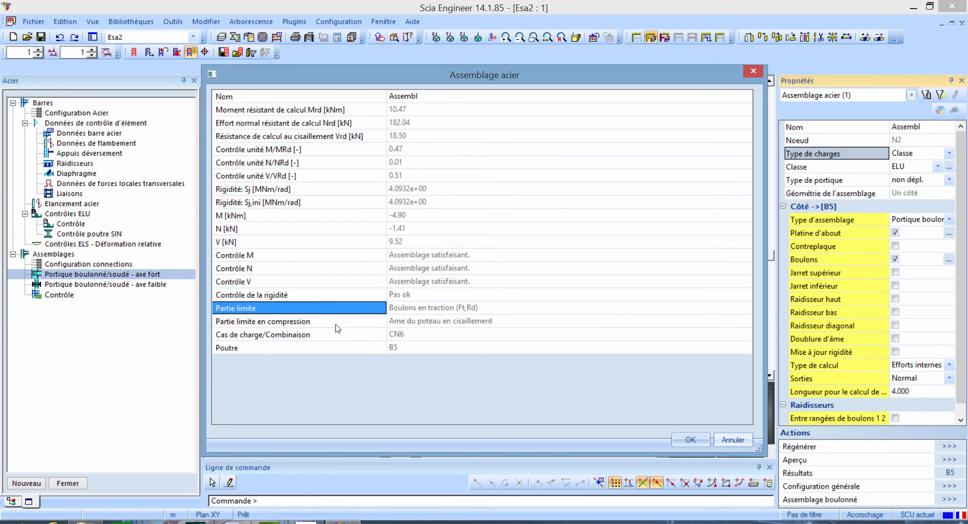
click(336, 322)
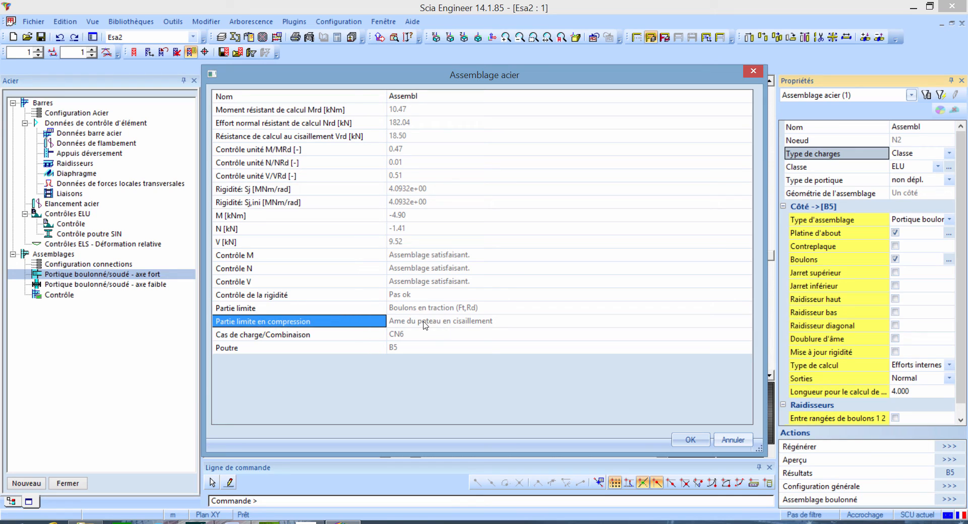
Examine the N2 connection's limiting part, and close its results and the steel service
click(376, 311)
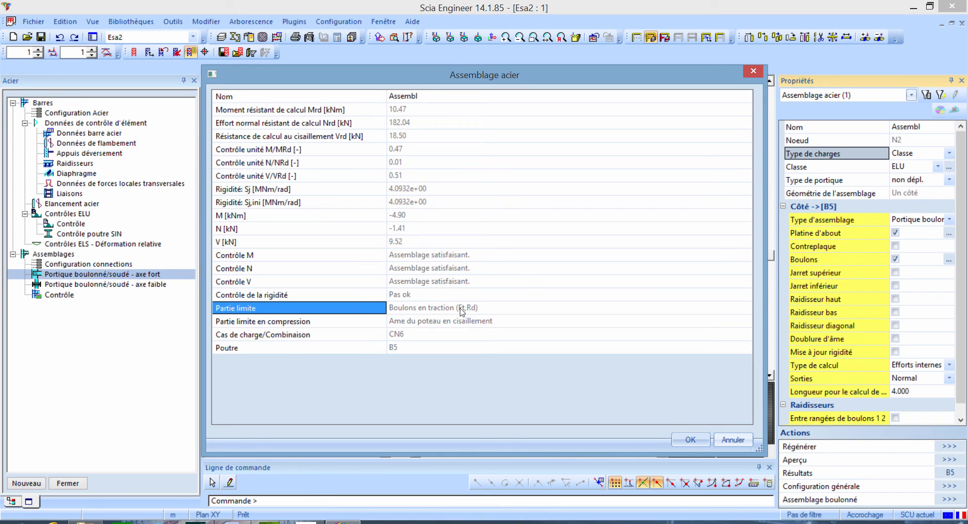
click(731, 441)
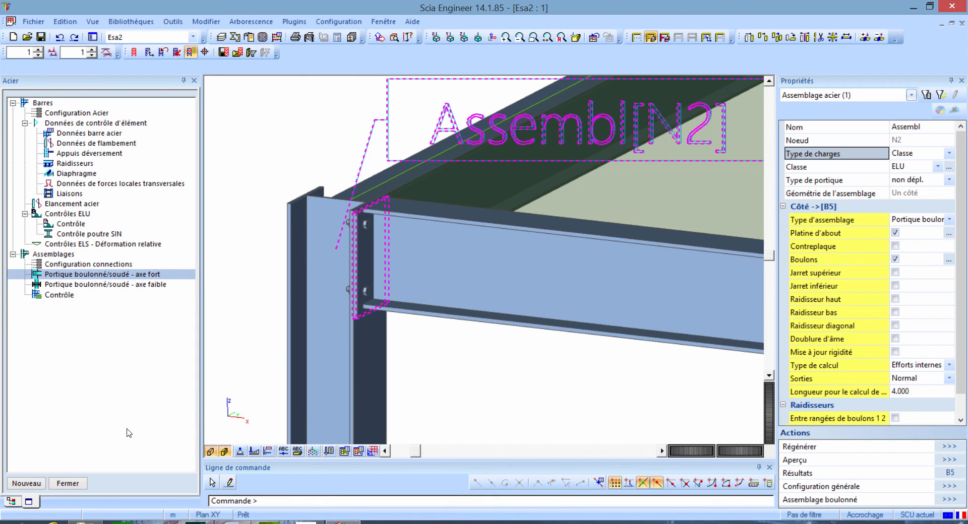
click(77, 485)
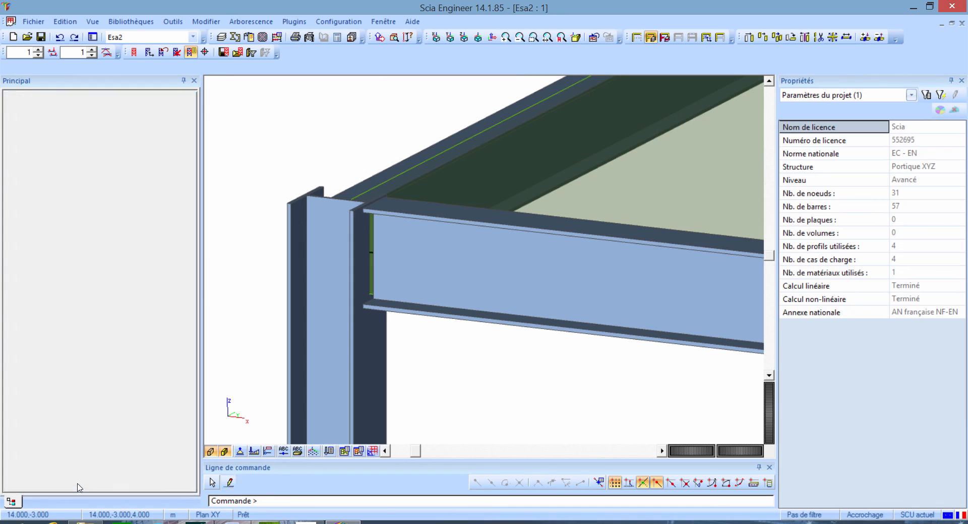
Generate the Plans d'ensemble images for all planes of Grille1 in the picture gallery, keeping prefix Vue and scale 1:100
click(9, 176)
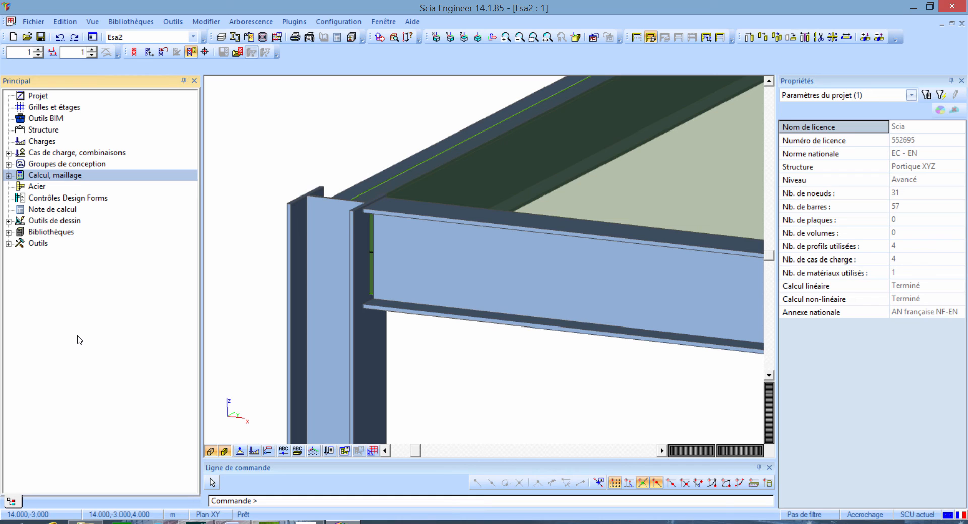
click(9, 220)
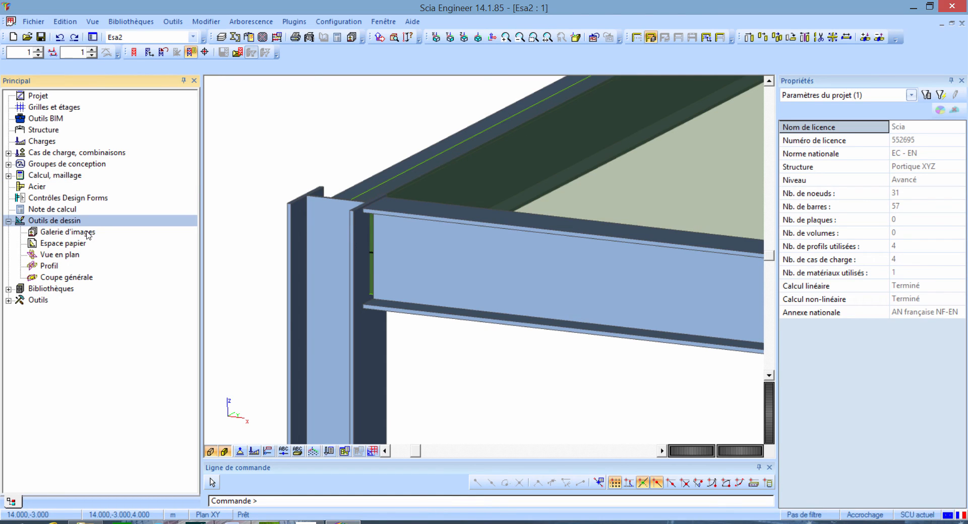
click(103, 234)
double_click(103, 233)
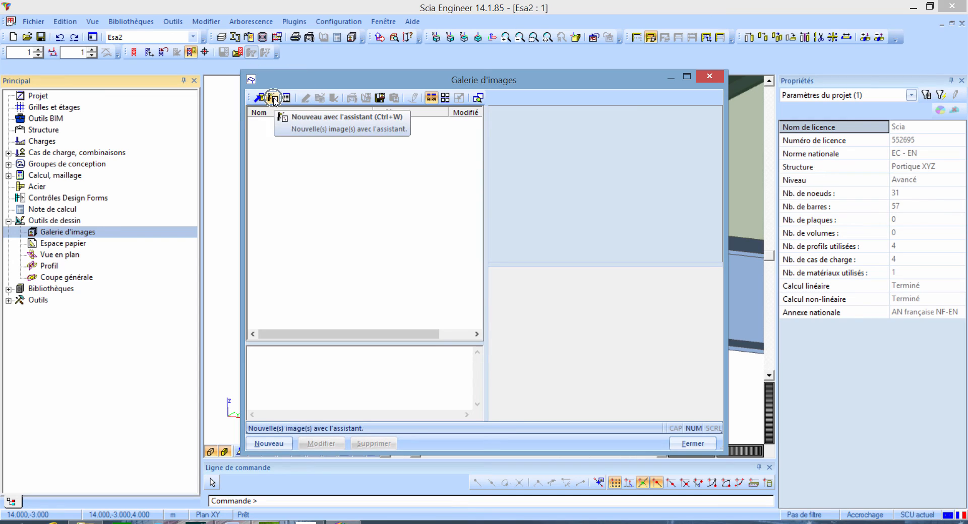
click(273, 98)
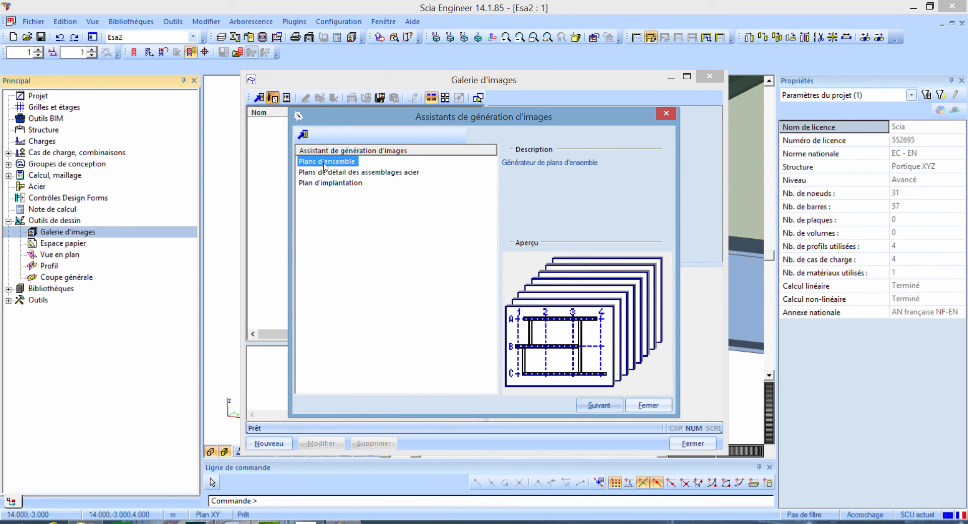
click(601, 404)
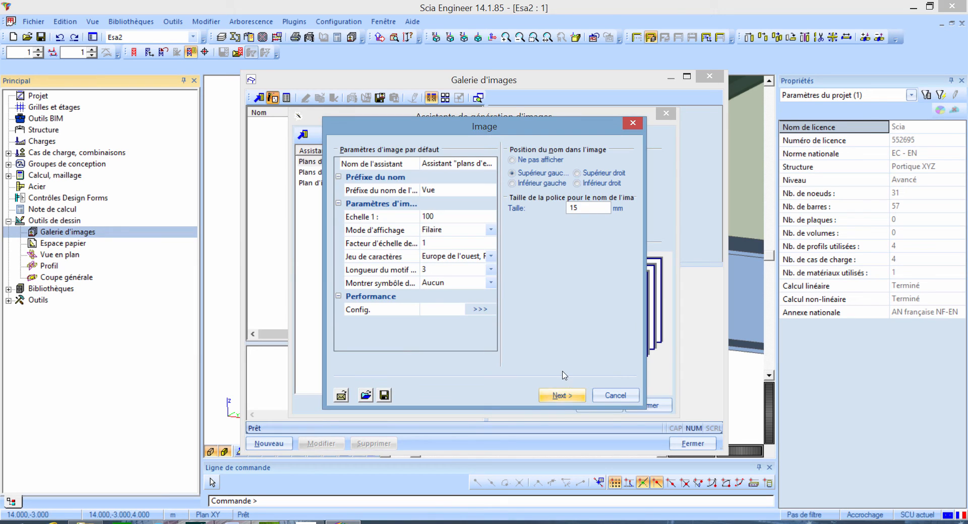
click(570, 398)
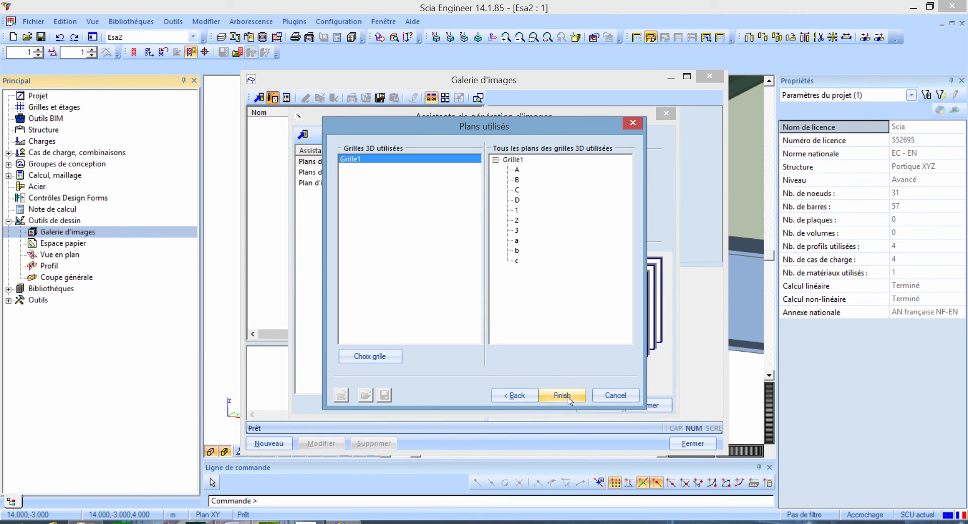
click(572, 398)
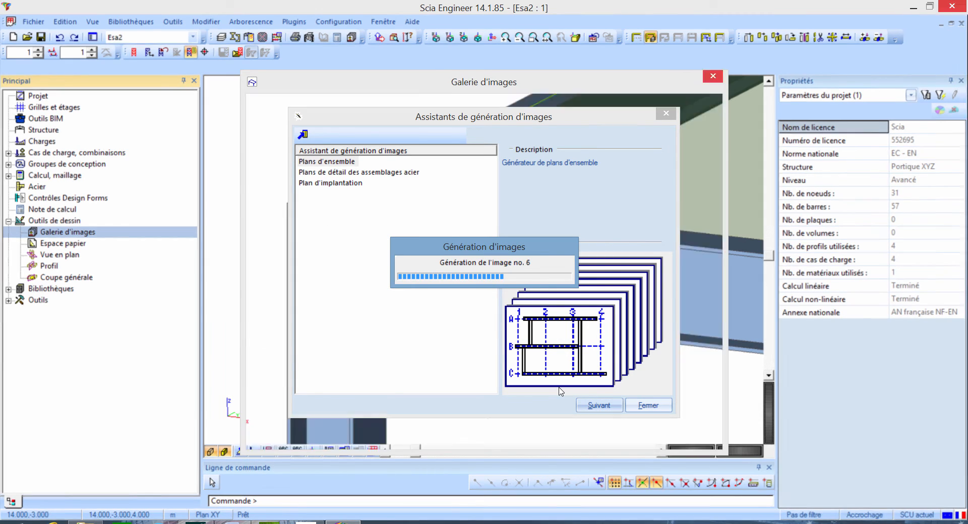
click(493, 279)
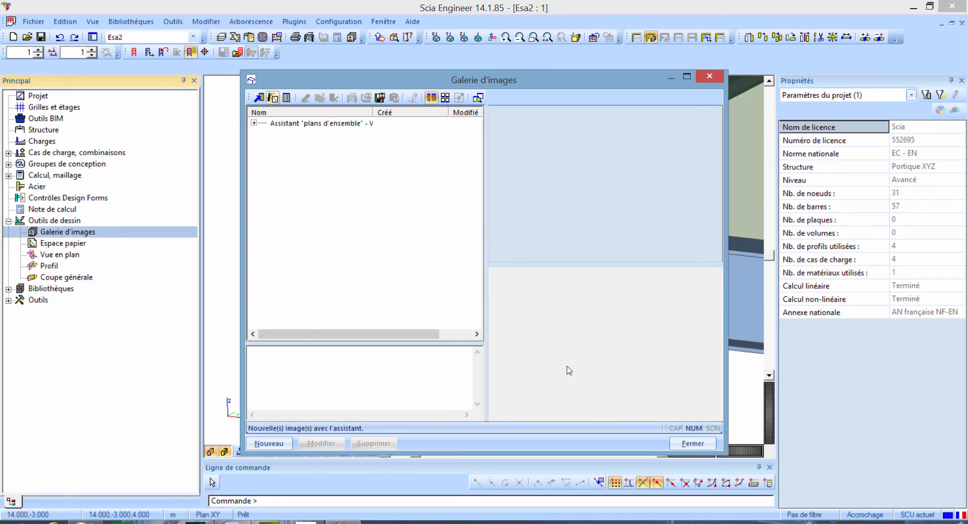
Examine the generated overall plan views in the gallery, from Vue - A through the numbered and lettered views
click(254, 124)
click(260, 134)
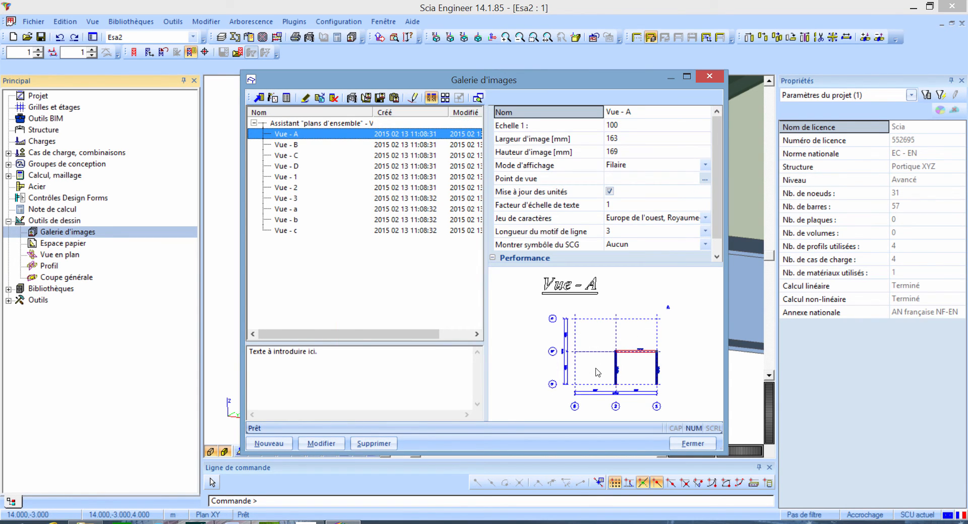
key(Down)
key(Down)
key(Down)
key(Down)
key(Down)
key(Down)
key(Down)
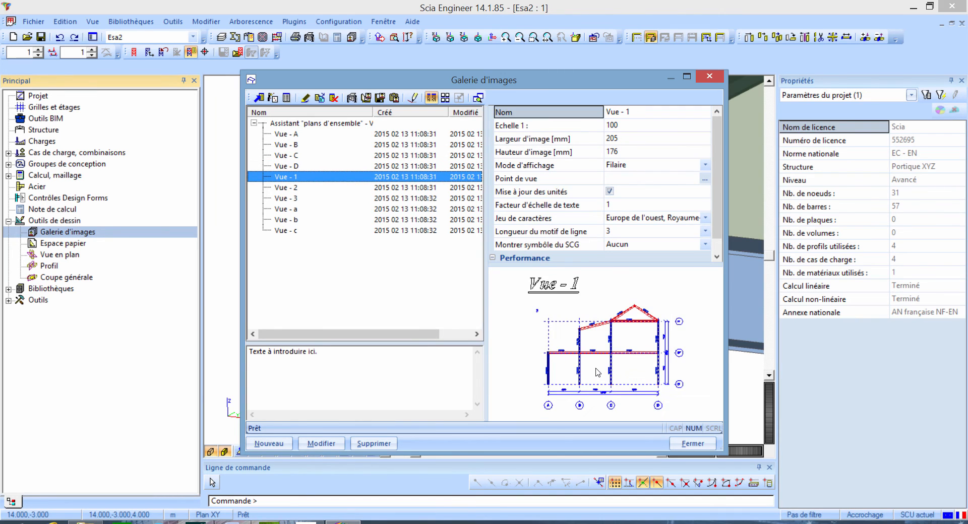
key(Down)
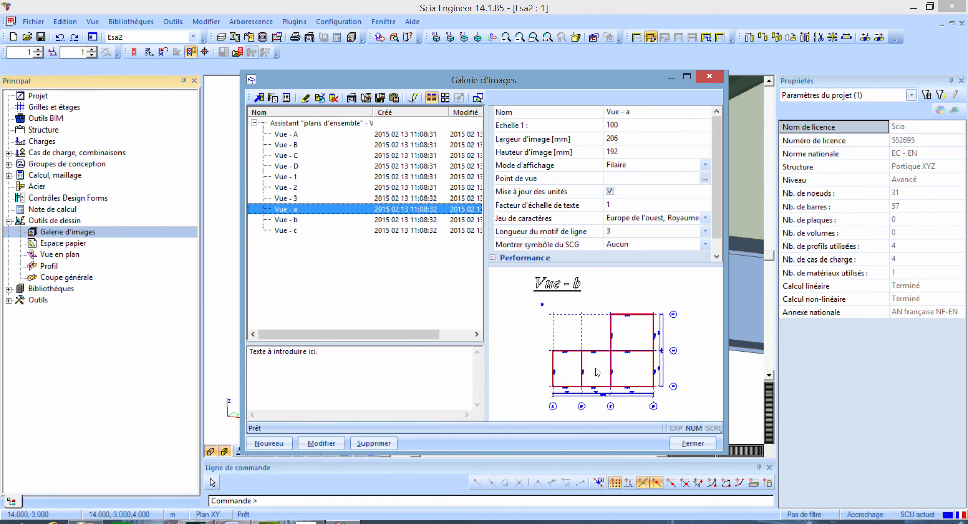
Generate the steel connection detail drawings with the Plans de détail des assemblages acier wizard, keeping its default settings
click(272, 98)
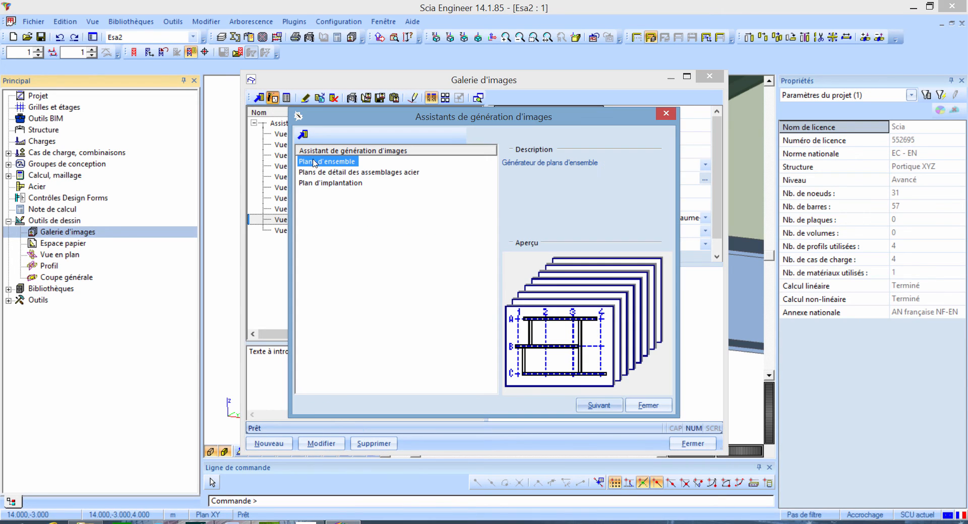
click(328, 173)
click(598, 405)
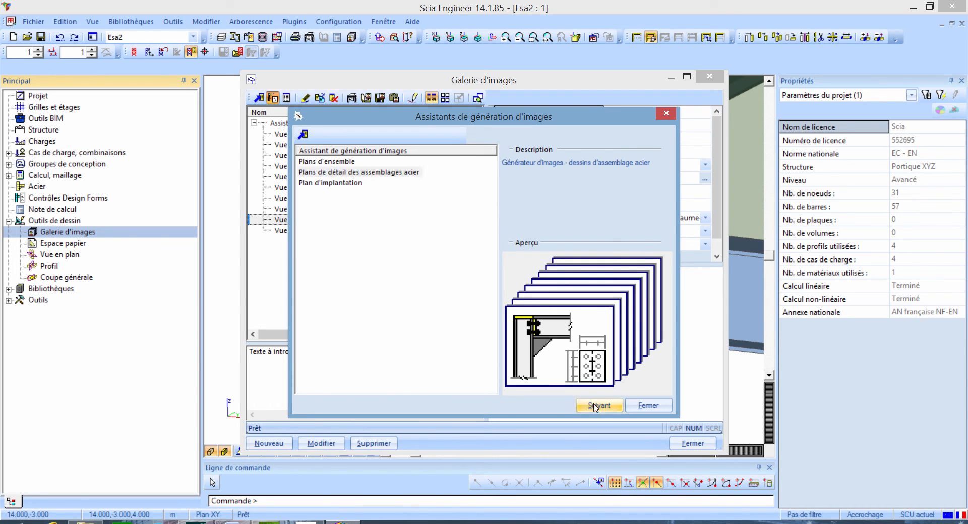
click(562, 397)
click(563, 397)
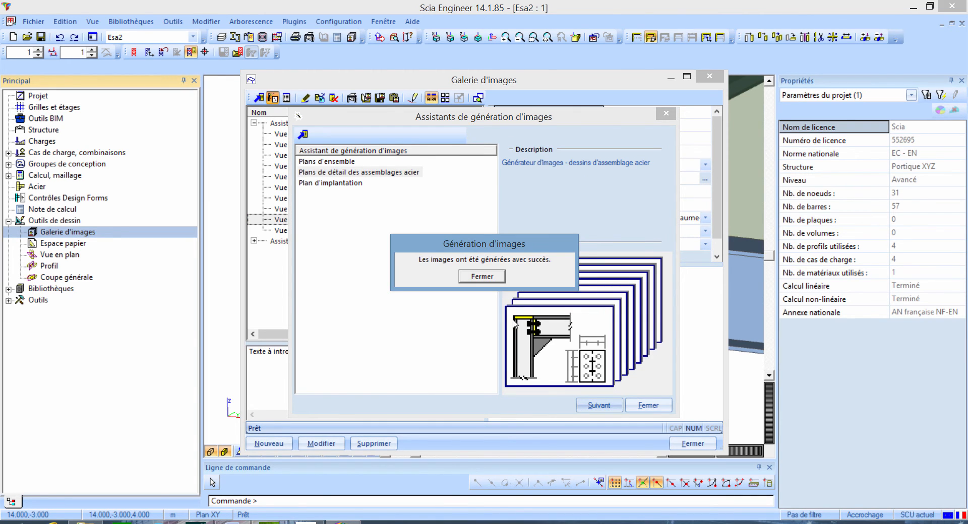
click(482, 277)
click(644, 407)
Examine the N2 connection's front view, side view and end plate drawings, and close the picture gallery
click(254, 241)
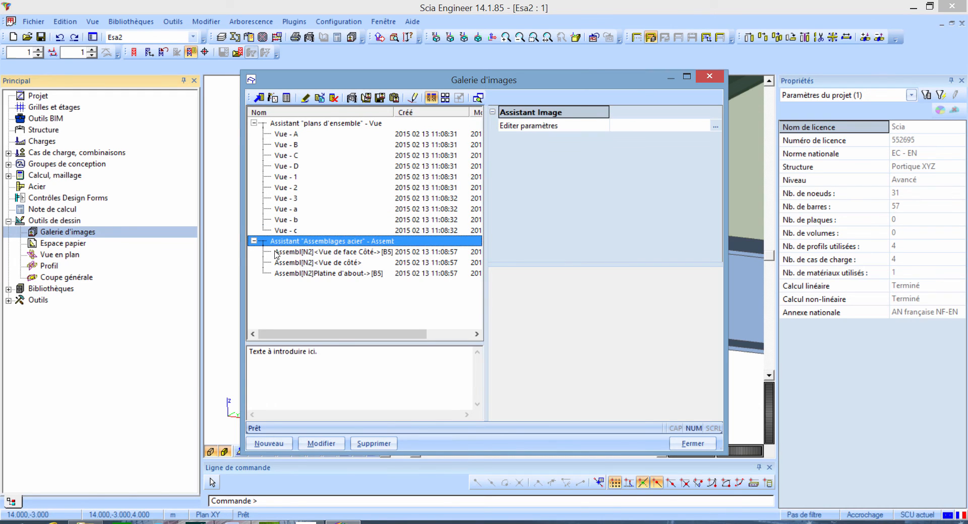
click(296, 252)
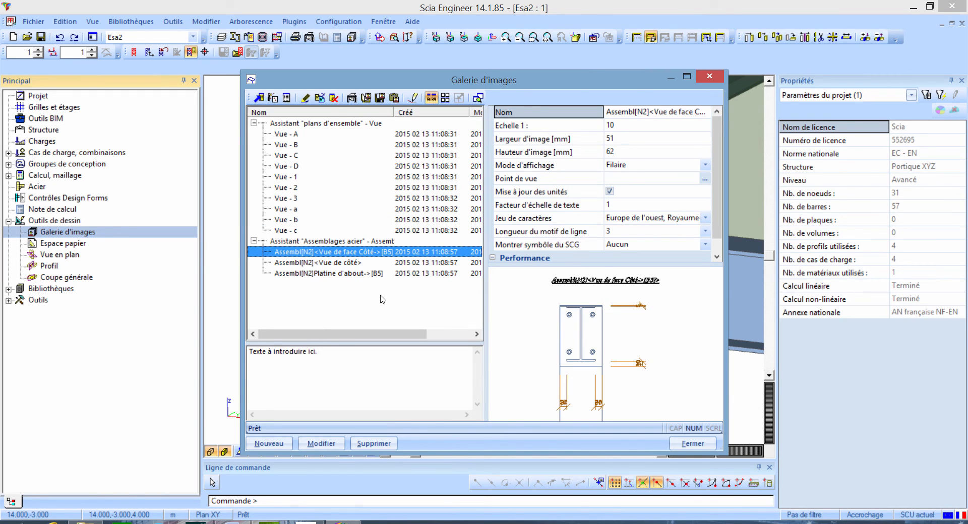
key(Down)
key(Down)
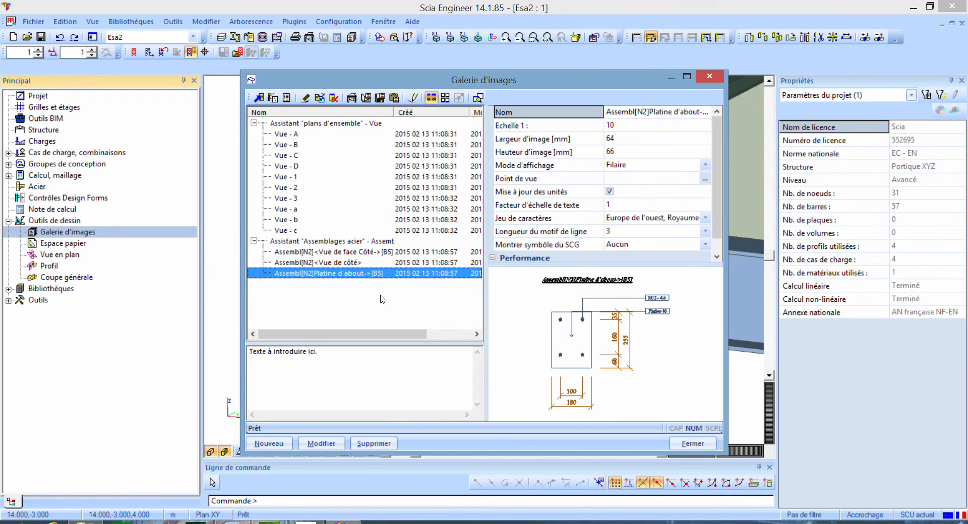
click(689, 447)
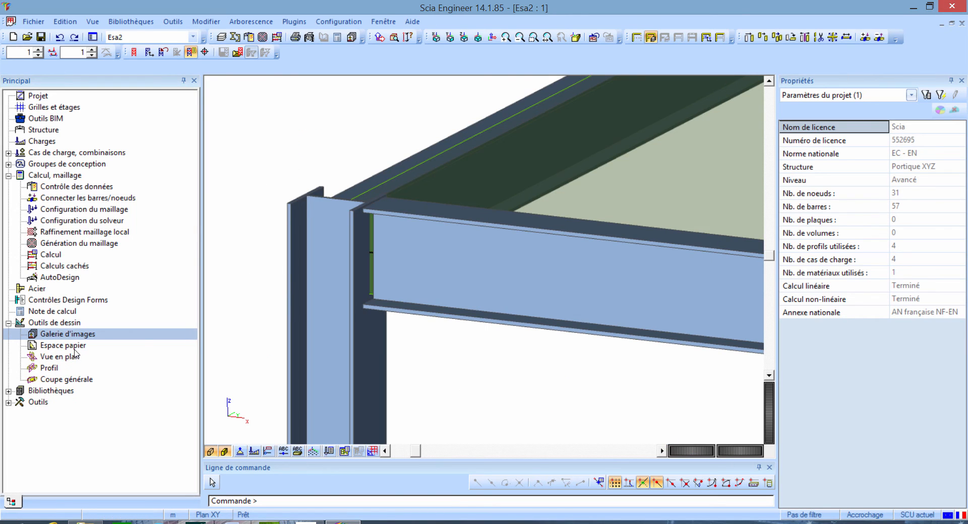
Create a new paper space sheet named Plans
click(91, 347)
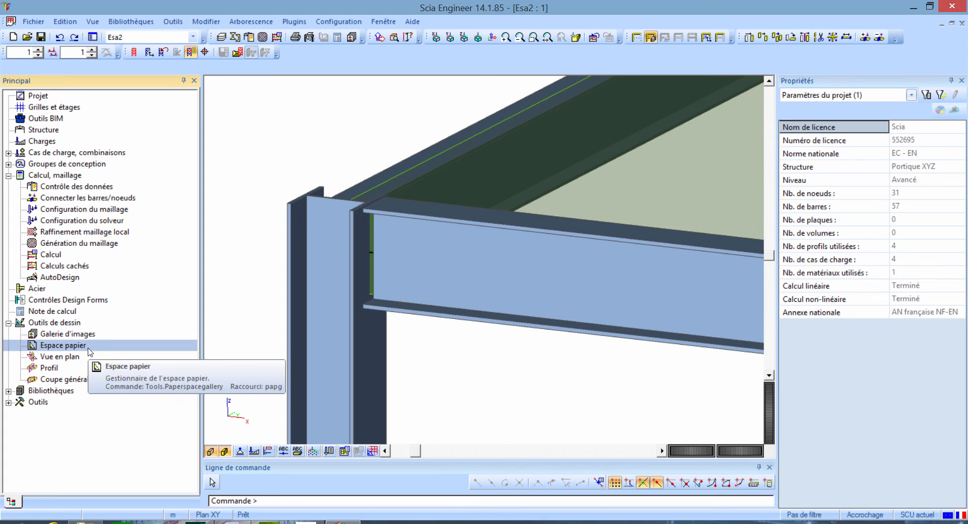
double_click(89, 348)
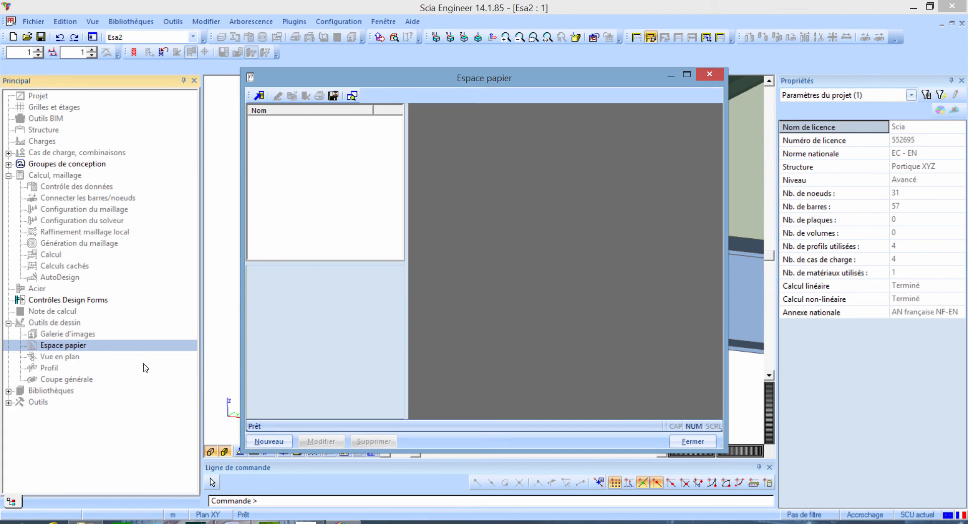
click(259, 97)
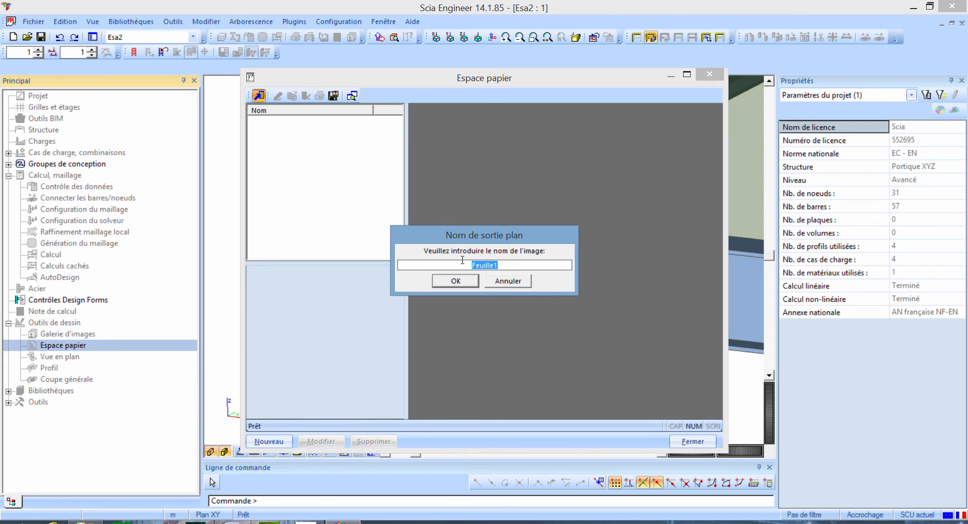
text(Plans)
click(456, 281)
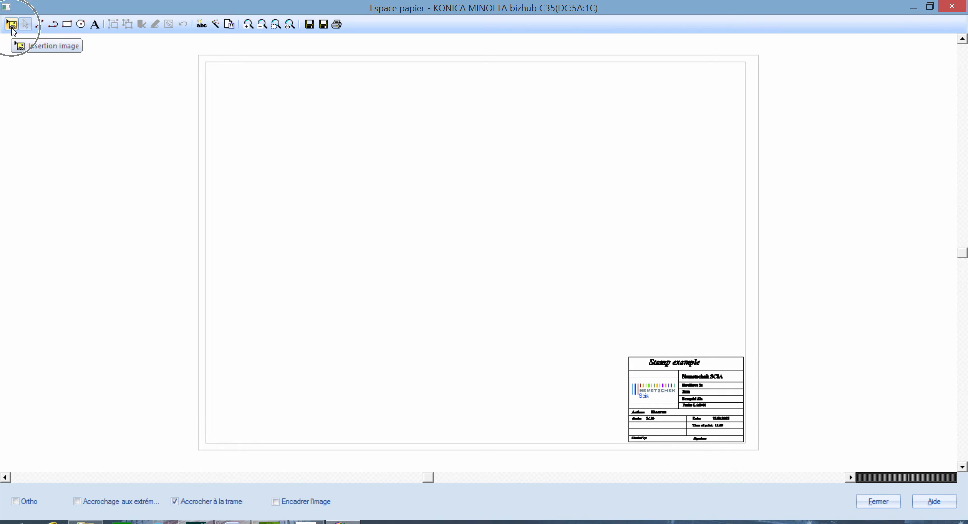
Insert the gallery images Vue - 2, Vue - b and the three N2 connection drawings together onto the sheet
click(11, 25)
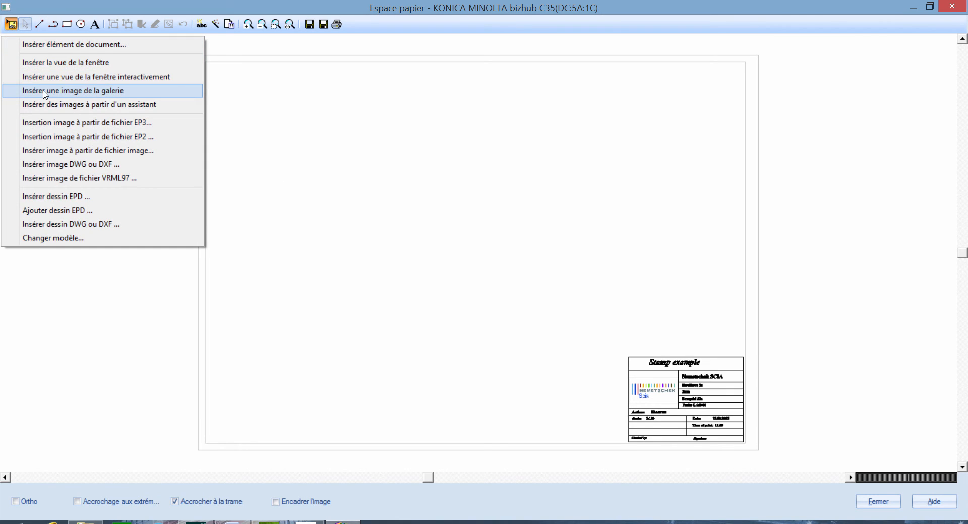
click(44, 91)
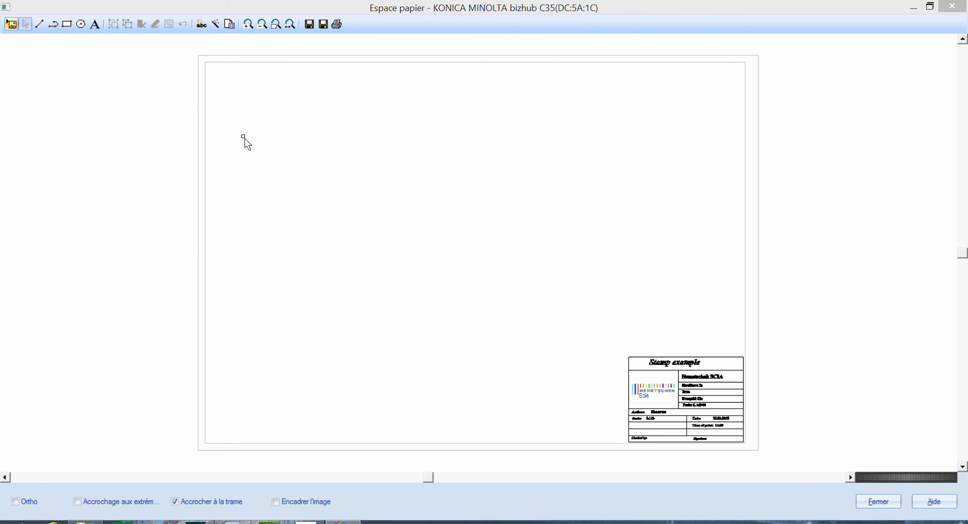
click(331, 191)
click(288, 178)
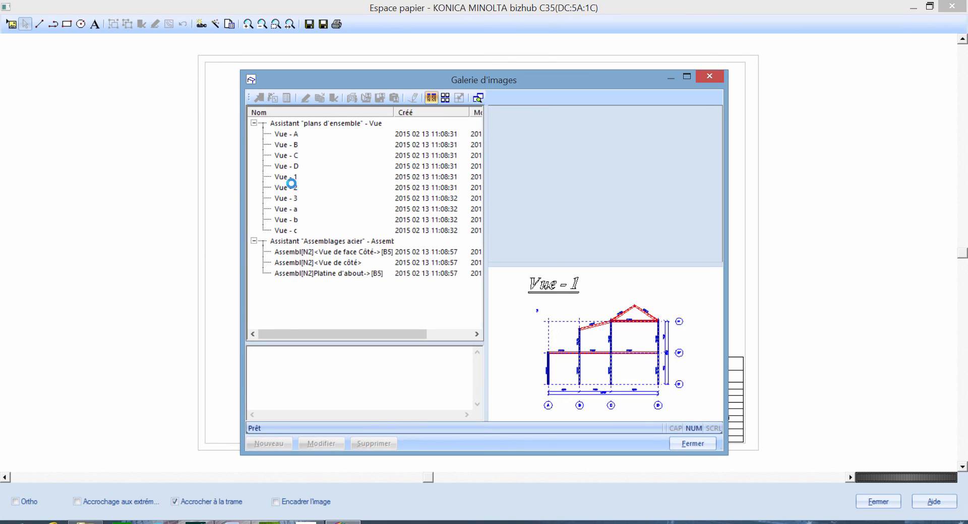
click(286, 210)
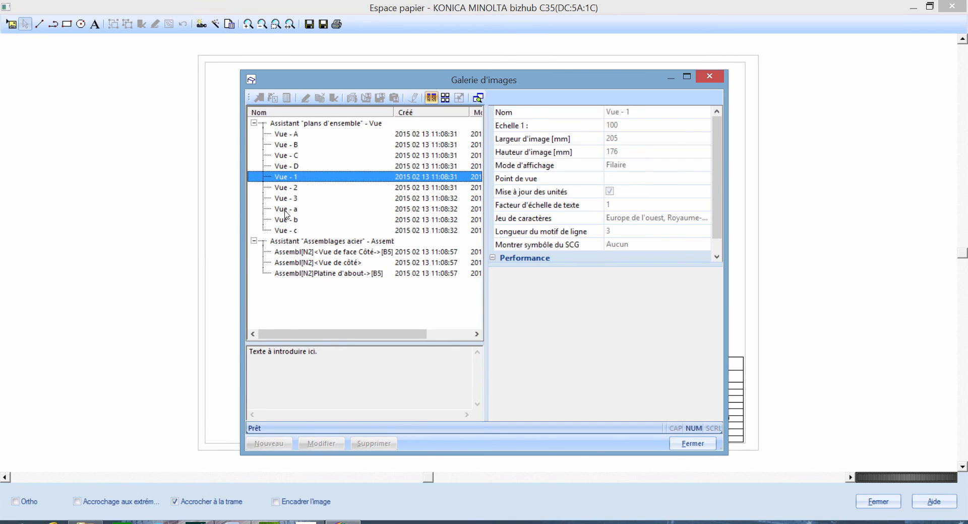
click(287, 219)
click(284, 186)
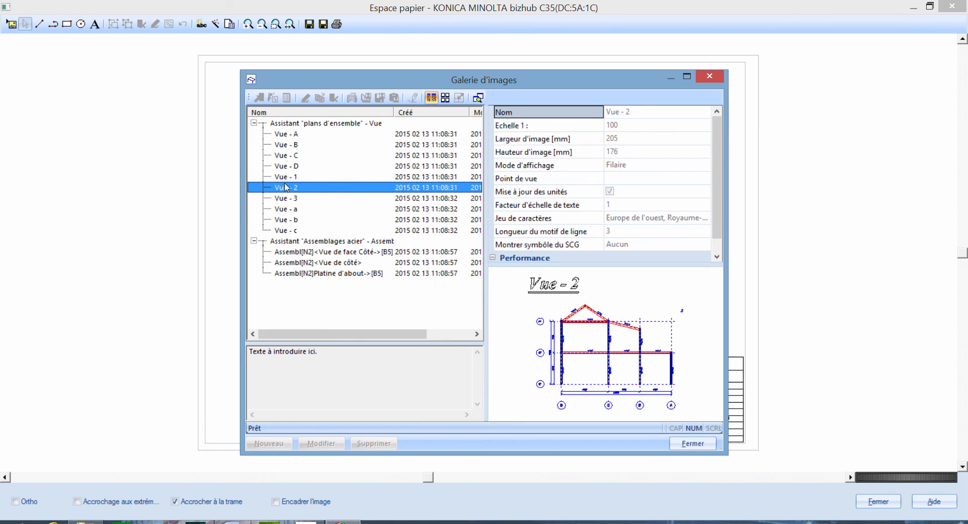
ctrl+click(290, 220)
ctrl+click(300, 252)
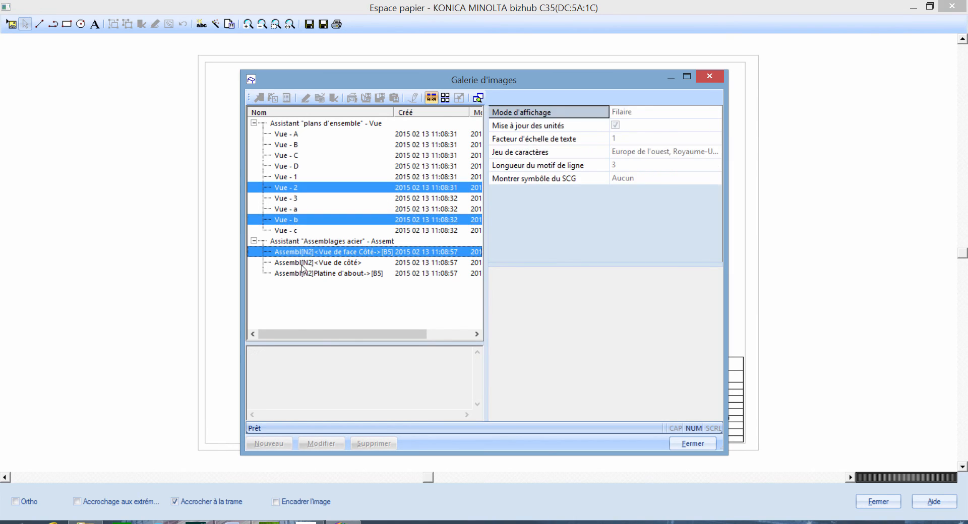
ctrl+shift+click(304, 274)
click(687, 446)
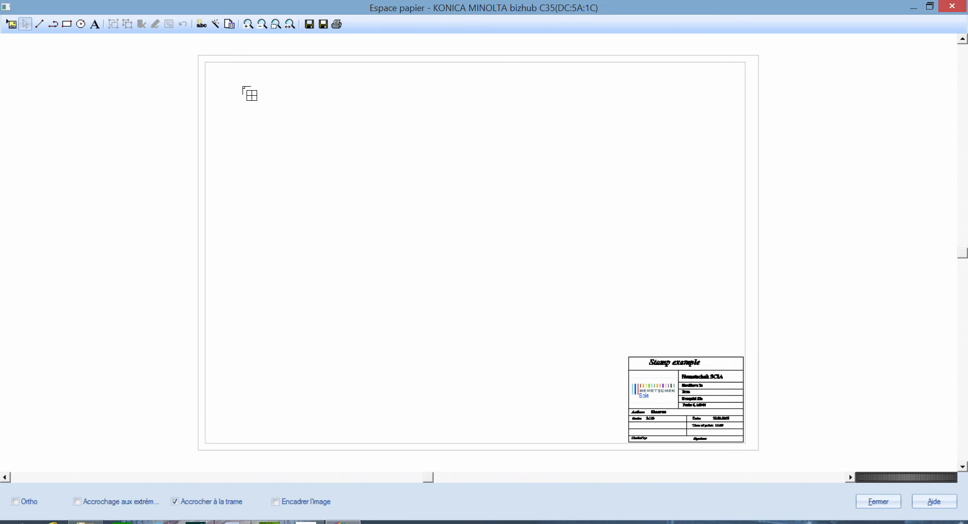
click(311, 143)
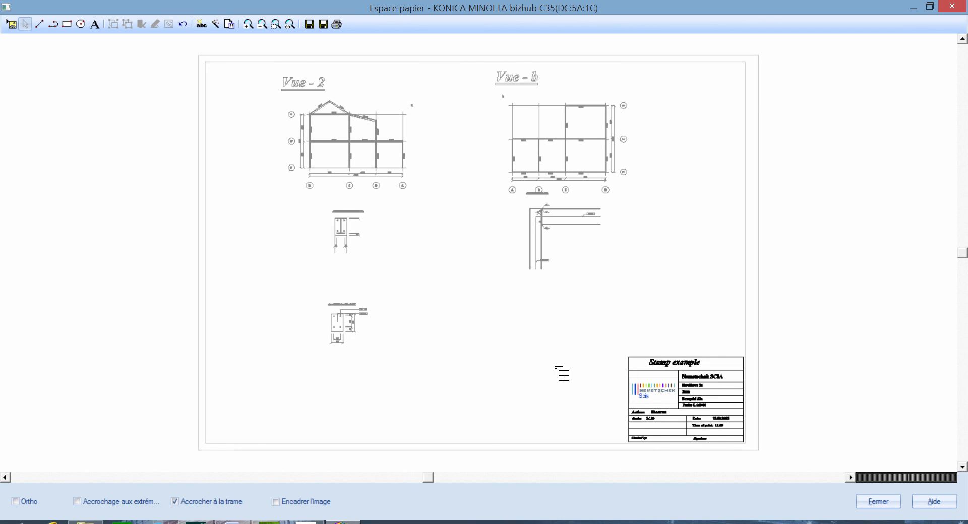
Rearrange the N2 connection drawings on the sheet, placing the end view above the end plate and the large frame-corner view clear below Vue - b
click(370, 244)
drag(369, 245, 367, 267)
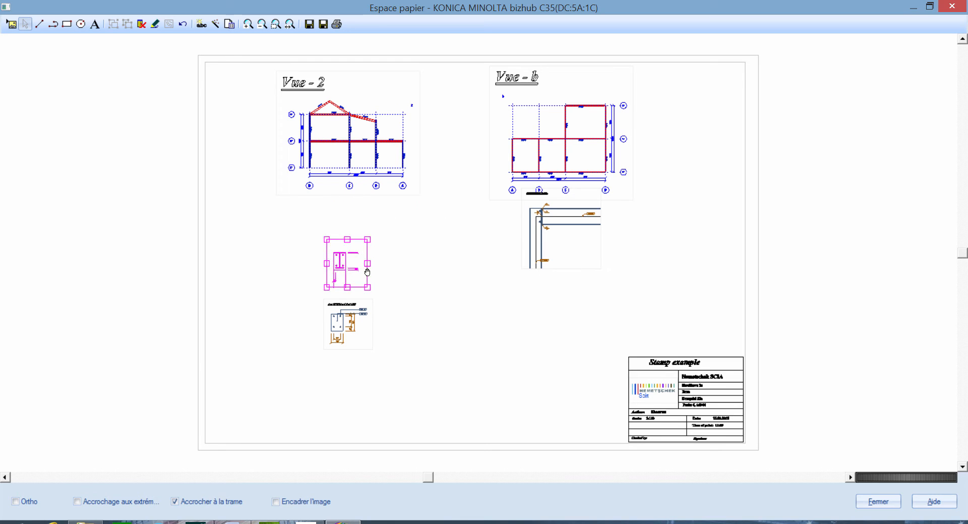
click(523, 247)
drag(522, 246, 491, 309)
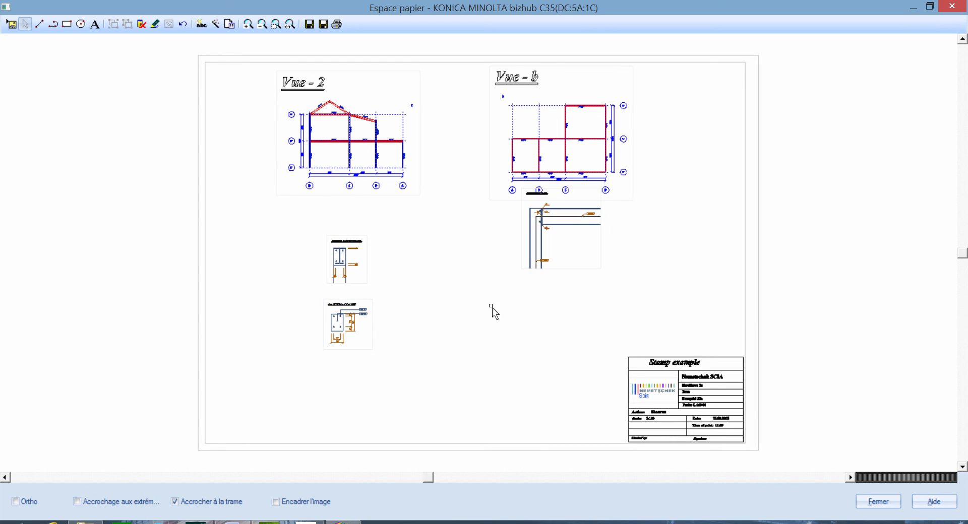
click(524, 260)
drag(524, 259, 460, 306)
click(584, 323)
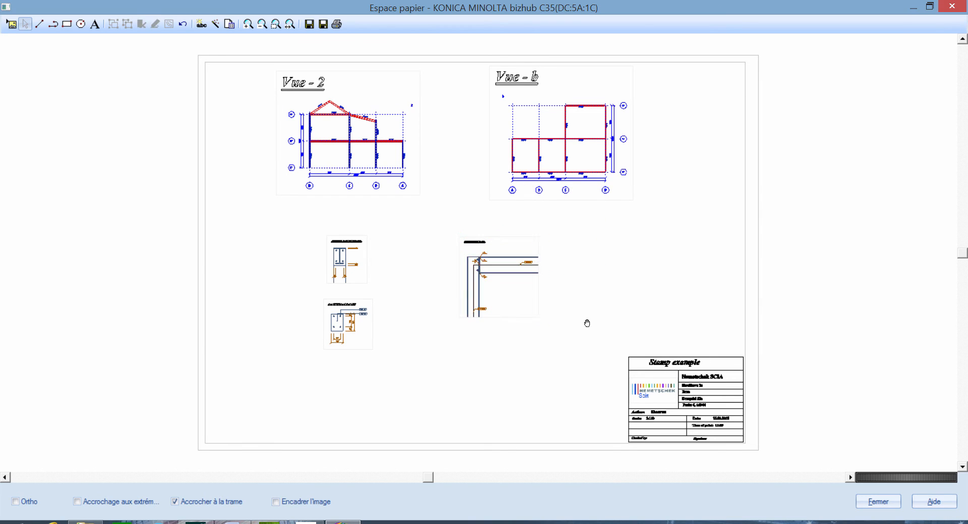
Check the scale in the image properties of Vue - b and leave them without making changes
click(598, 204)
double_click(589, 207)
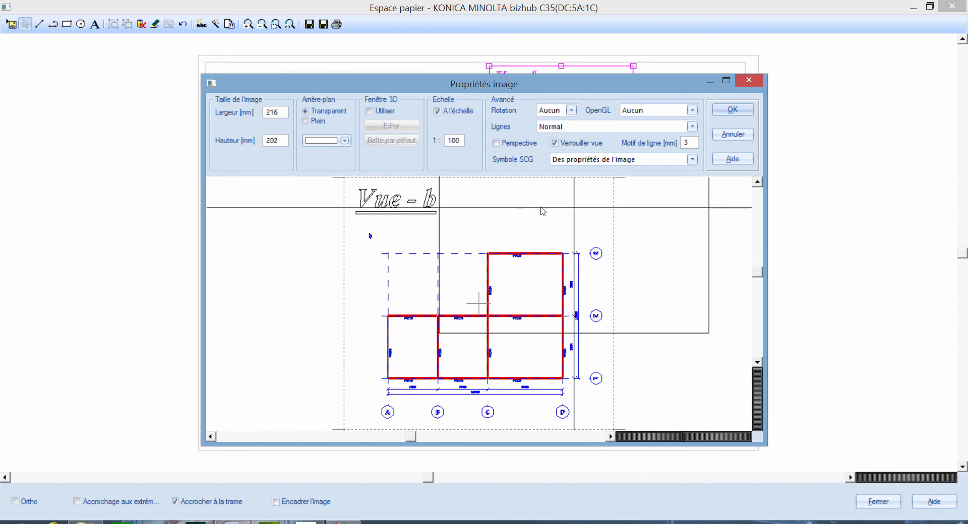
drag(460, 139, 427, 140)
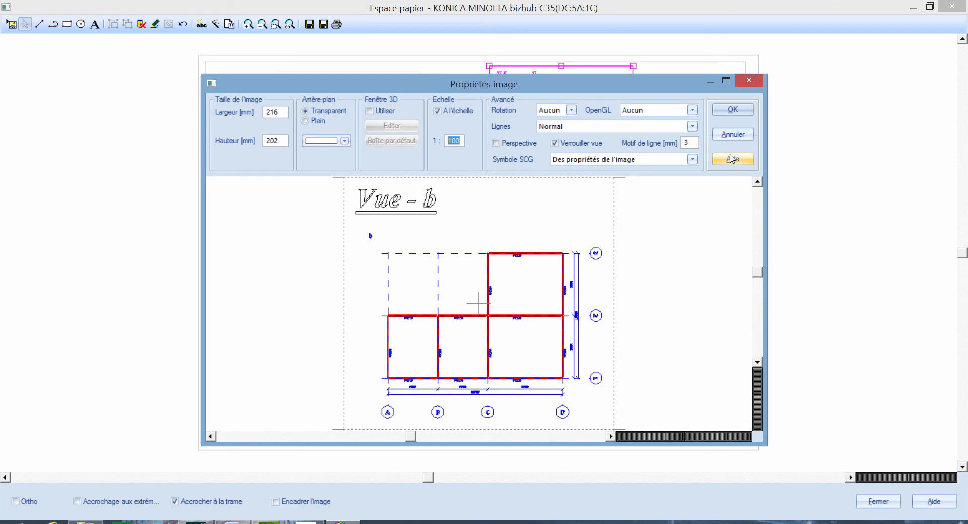
click(734, 134)
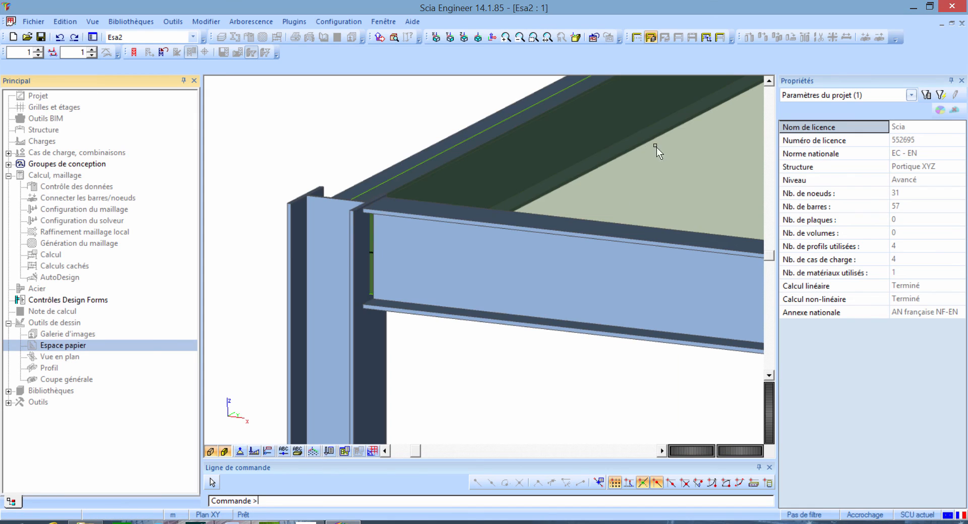
Return to the 3D model, collapse the Outils de dessin branch, and open the calculation report (Note de calcul)
scroll(352, 125, down, 3)
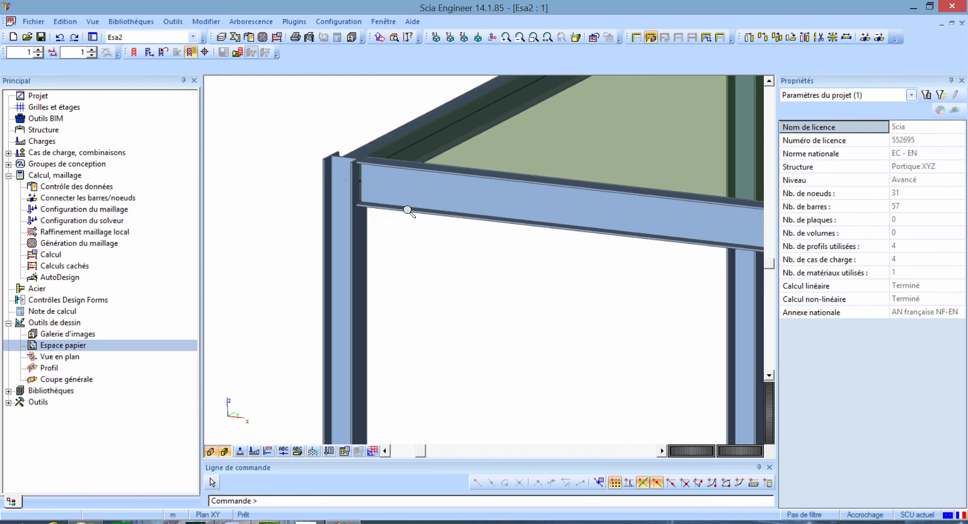
middle_drag(432, 272, 438, 350)
scroll(477, 313, down, 2)
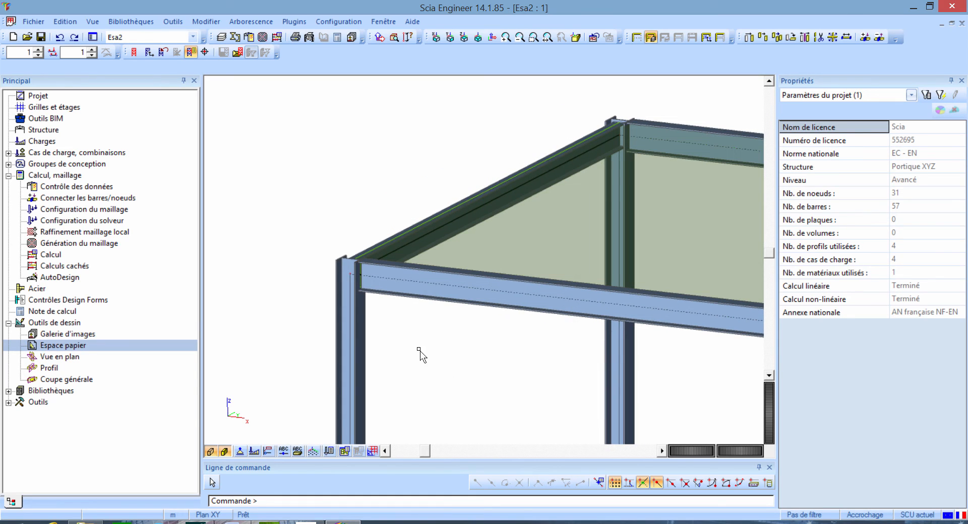
click(8, 324)
click(85, 313)
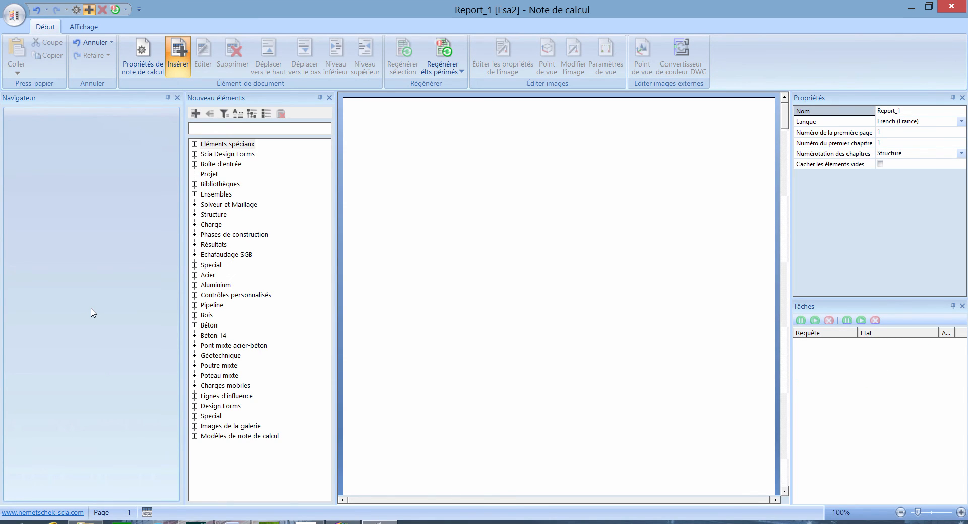
click(59, 105)
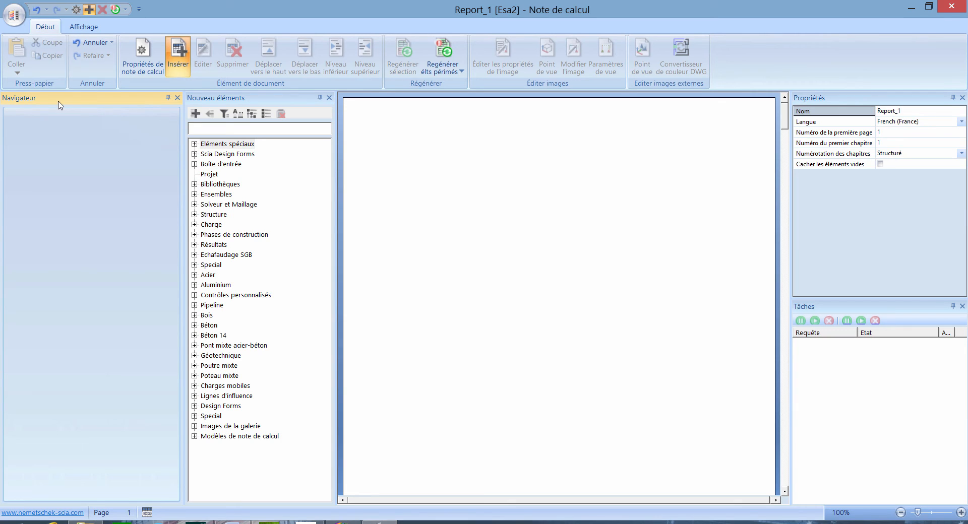
click(248, 102)
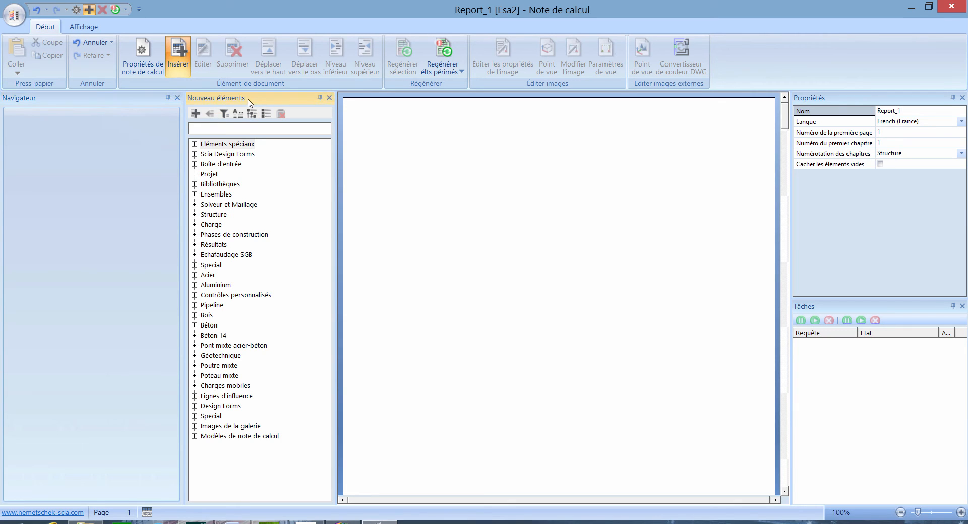
click(248, 102)
Insert the Profils table from Bibliothèques into the report
click(194, 185)
click(205, 188)
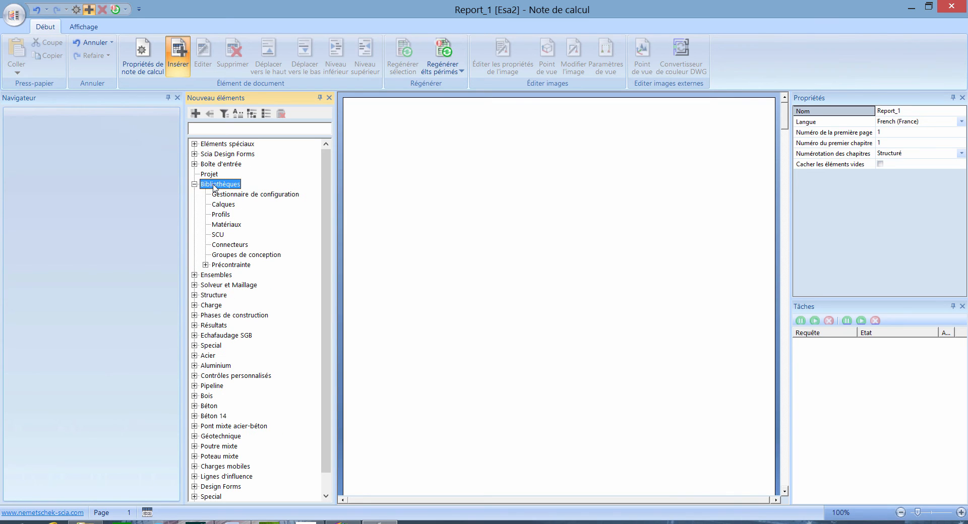
click(227, 216)
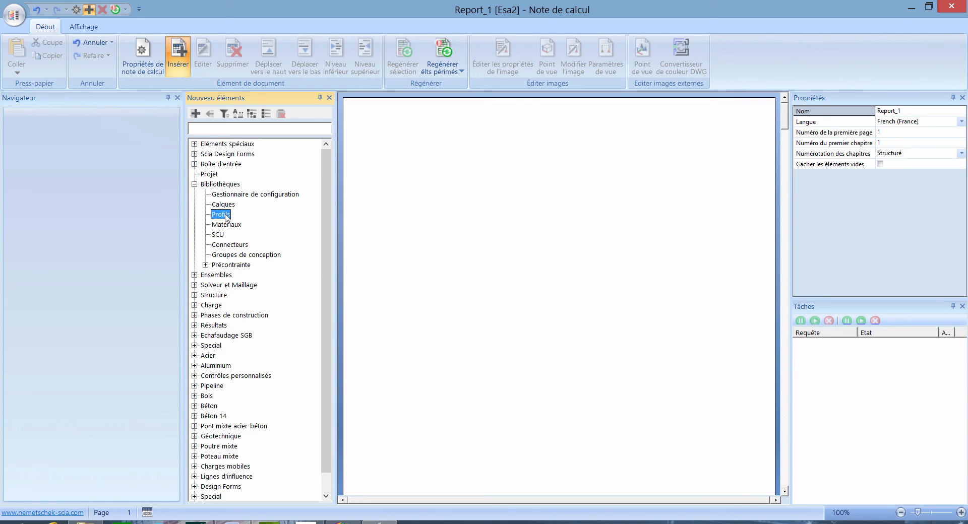
double_click(226, 217)
click(76, 115)
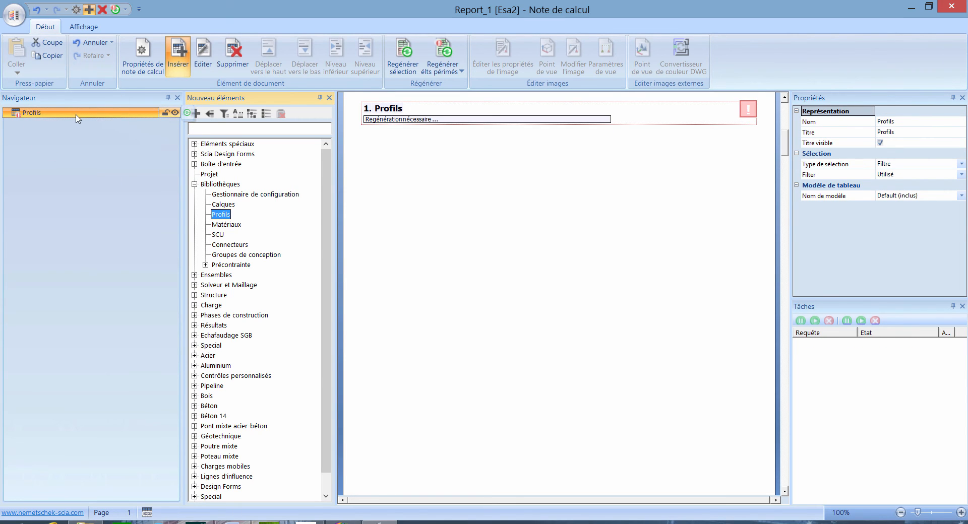
Insert the Cas de charge and Combinaisons tables from Ensembles into the report
click(194, 185)
click(194, 195)
click(244, 205)
double_click(248, 206)
click(247, 226)
double_click(247, 225)
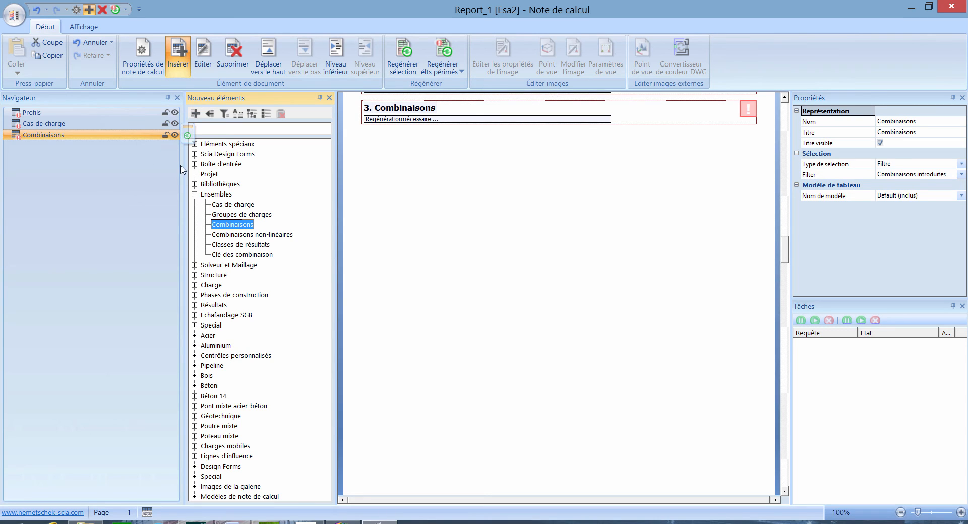
click(194, 195)
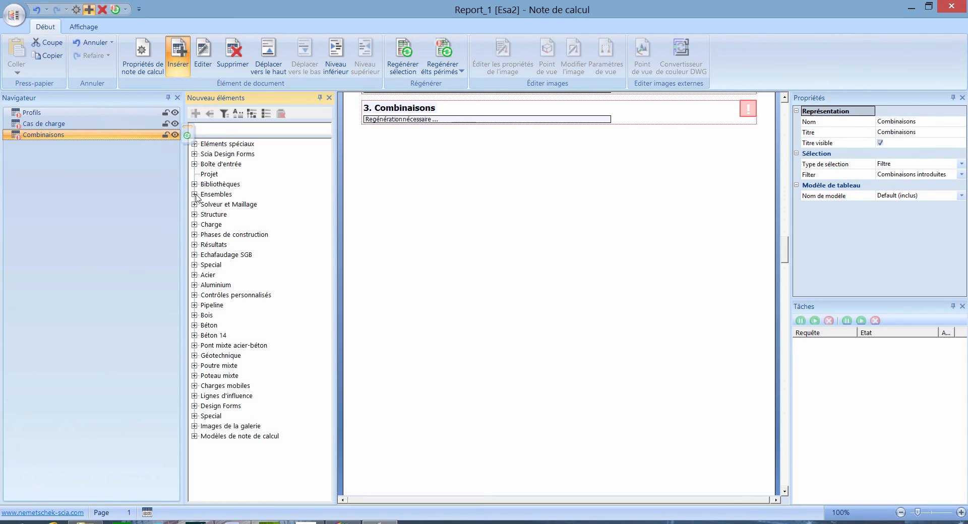
Insert the Efforts internes des barres table from Résultats into the report after Combinaisons
click(194, 244)
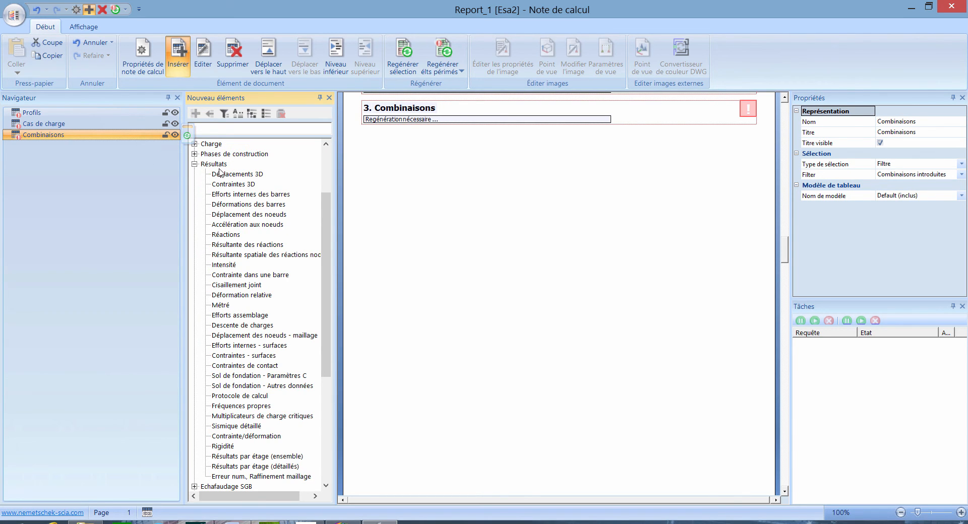
click(227, 197)
click(229, 177)
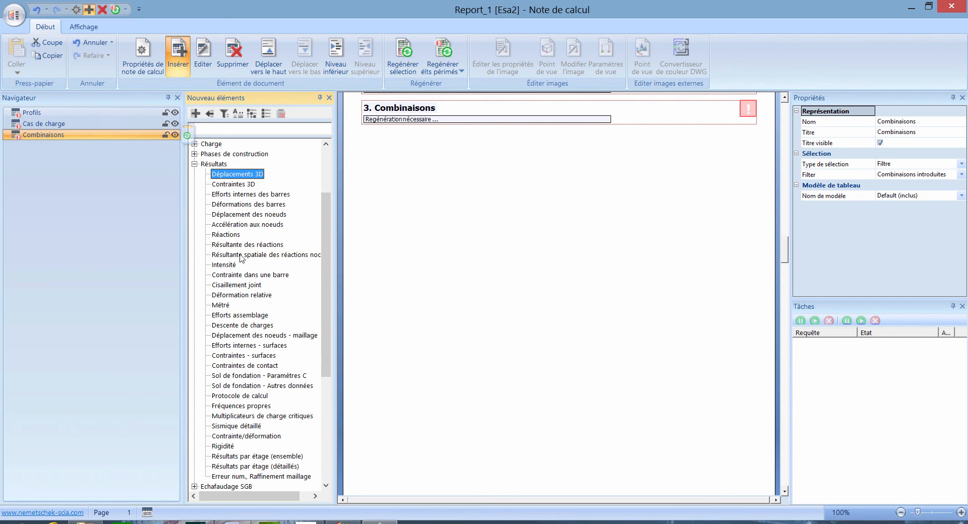
click(237, 275)
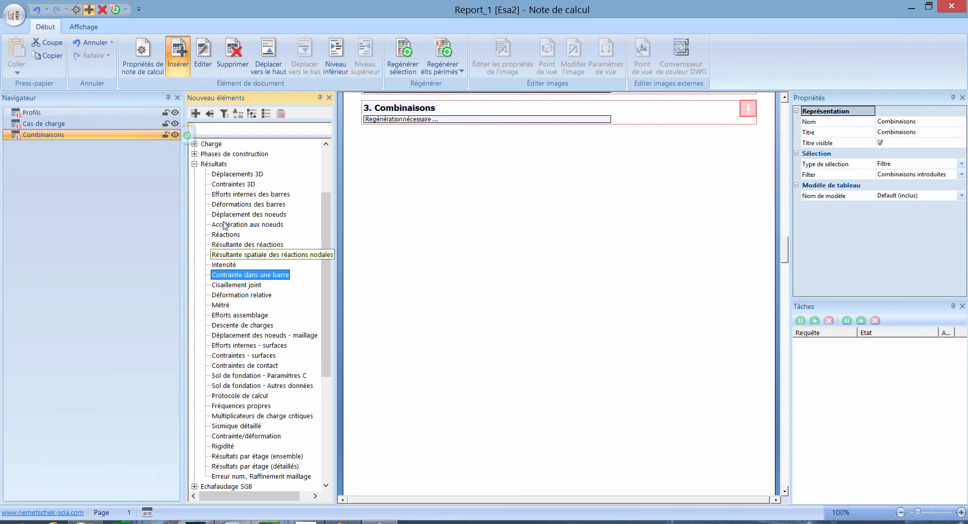
click(226, 196)
drag(227, 195, 113, 183)
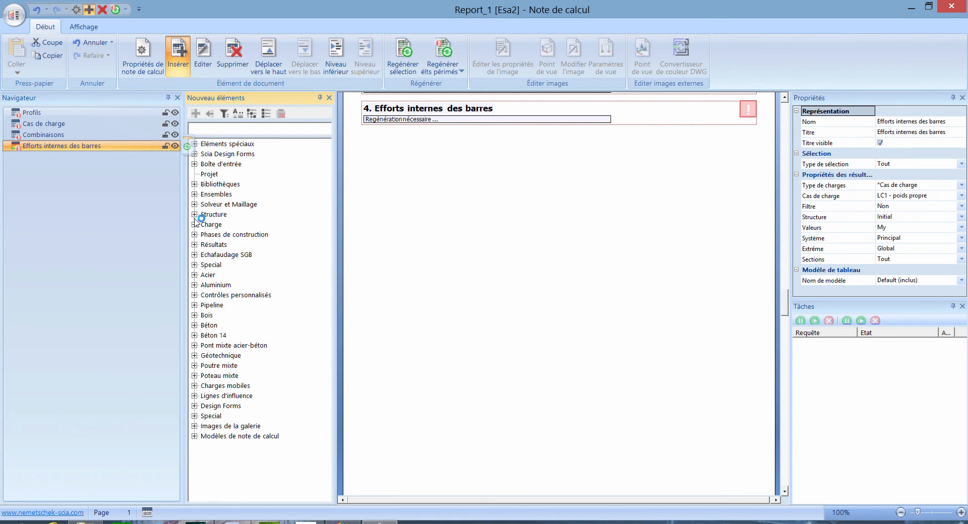
Review the available Acier report elements, including Contrôle acier, Assemblages boulonnés/soudés and Déformation relative
click(194, 275)
click(222, 286)
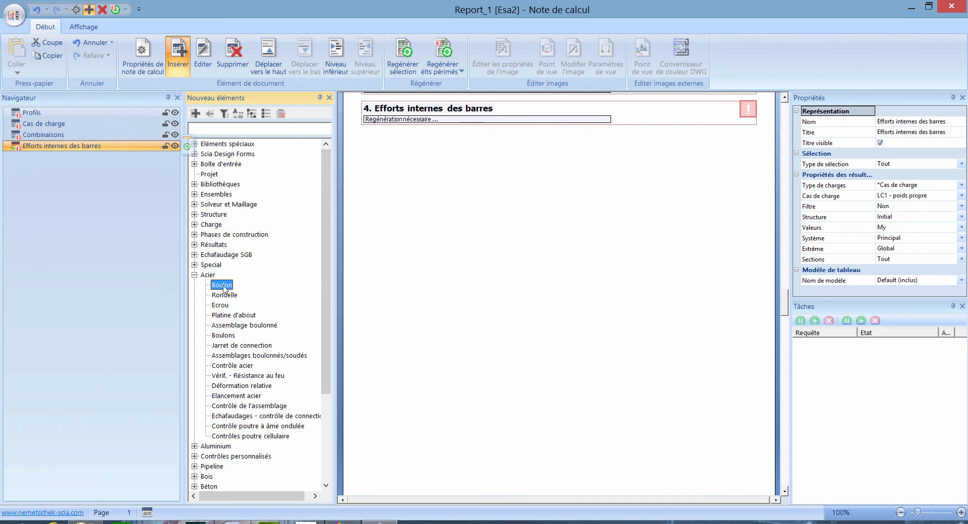
click(237, 366)
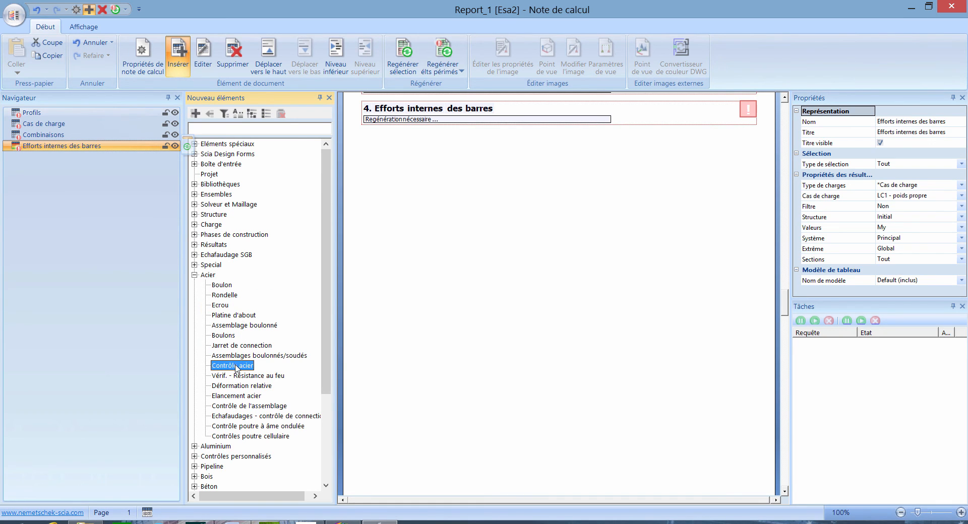
click(253, 357)
click(254, 356)
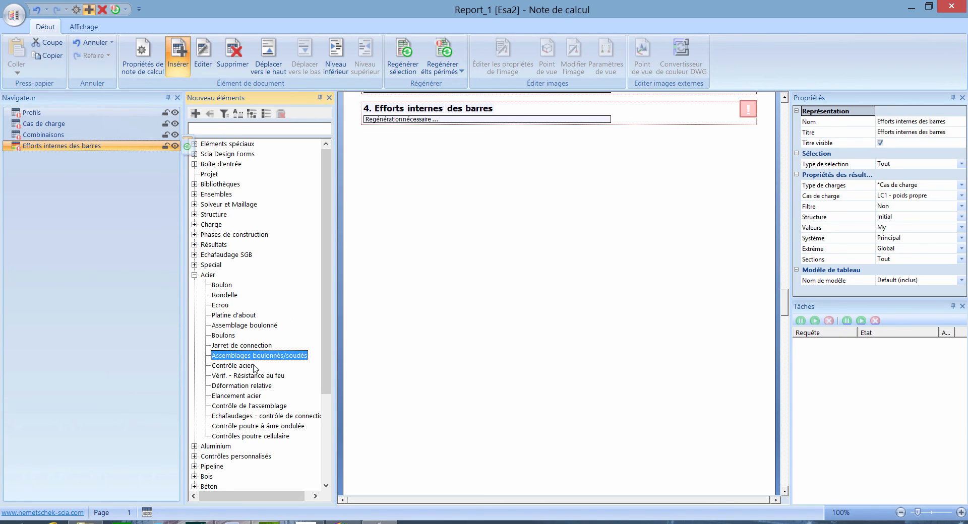
click(255, 386)
click(263, 389)
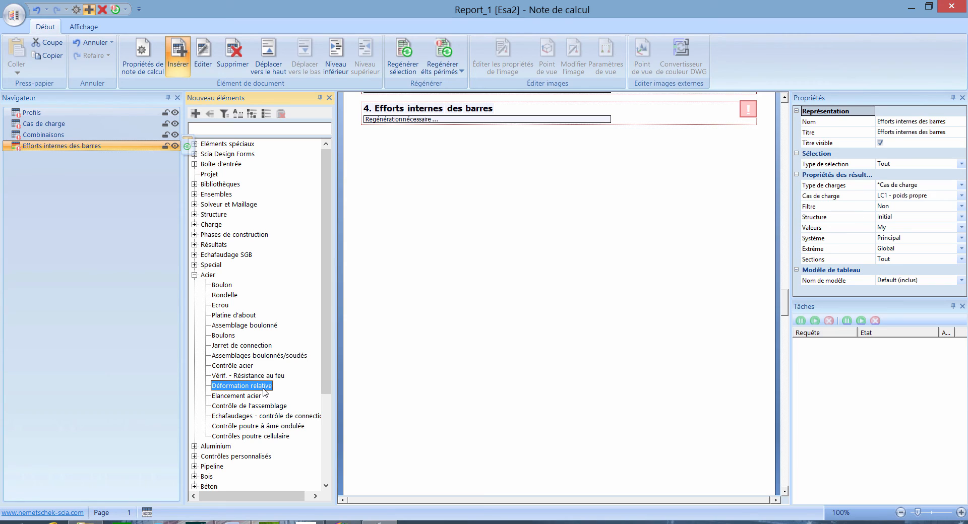
click(195, 275)
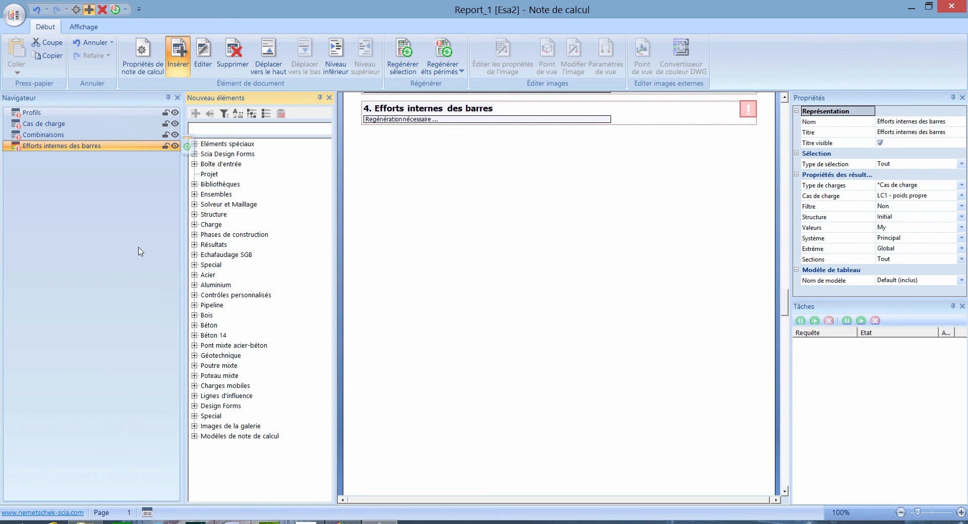
Set the load type of the Efforts internes des barres table to Classe
click(76, 147)
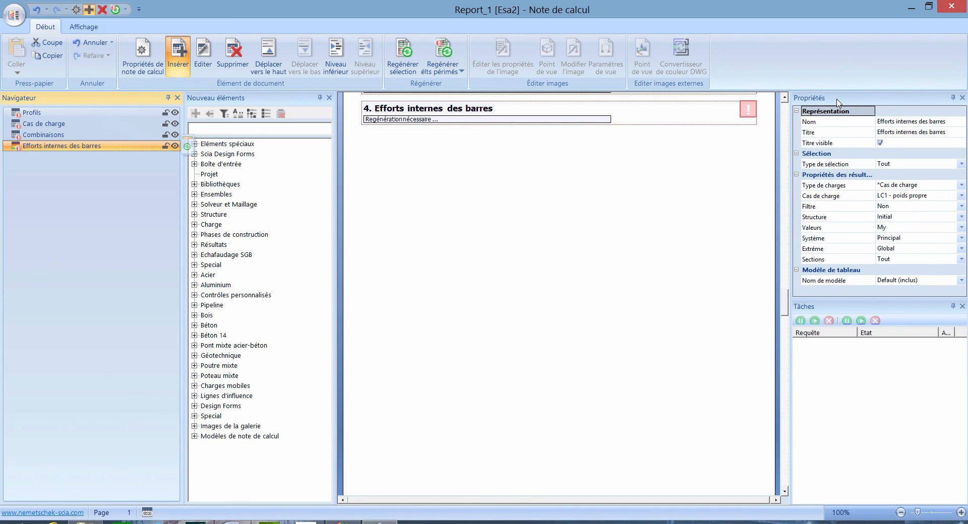
click(912, 186)
click(911, 186)
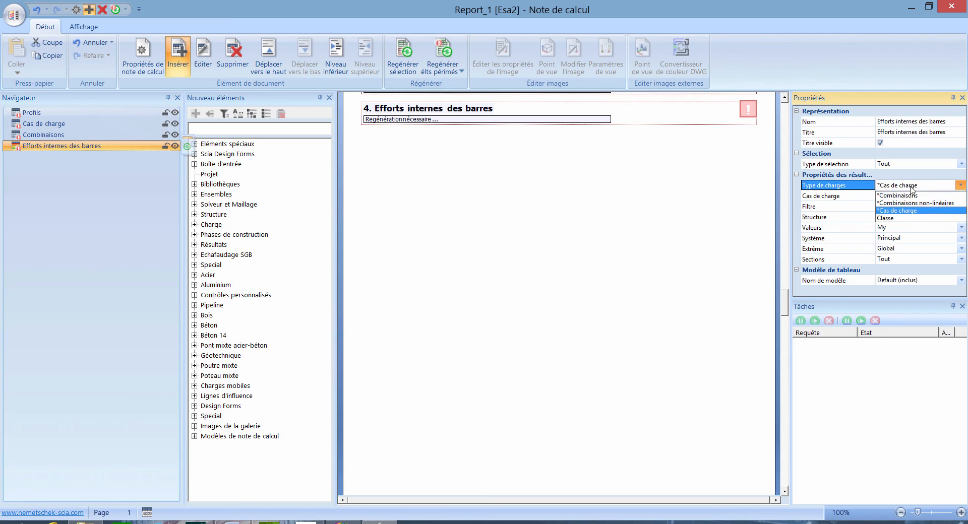
click(906, 218)
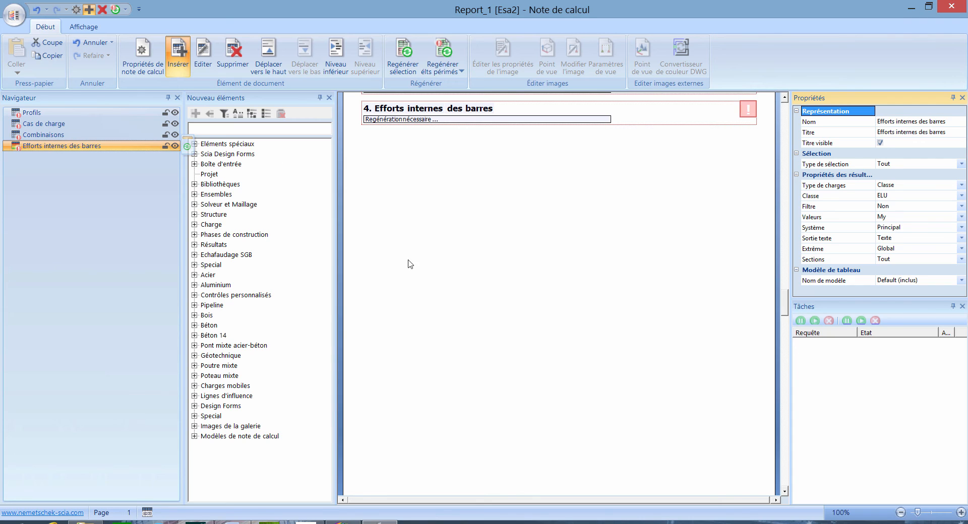
Regenerate the outdated report elements and look through the profile, load case and combination tables
click(433, 267)
scroll(433, 267, up, 3)
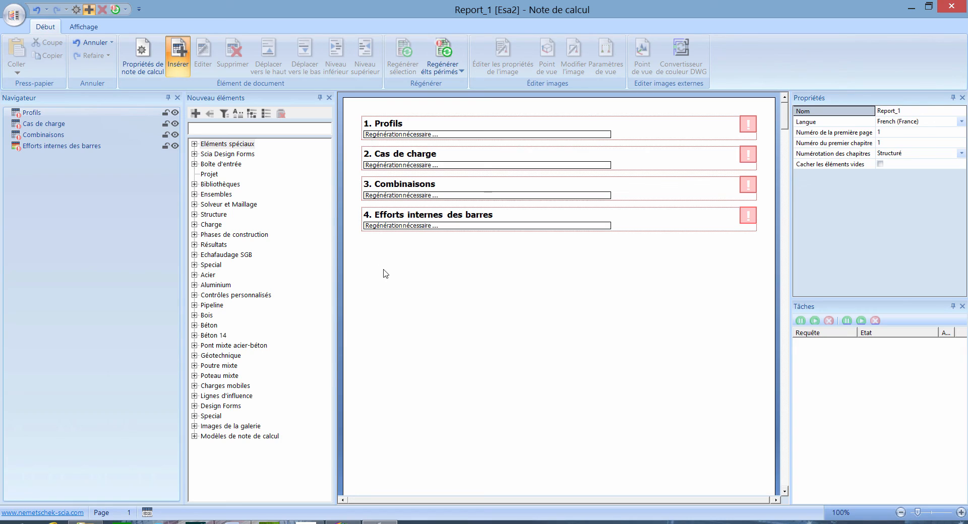
click(445, 48)
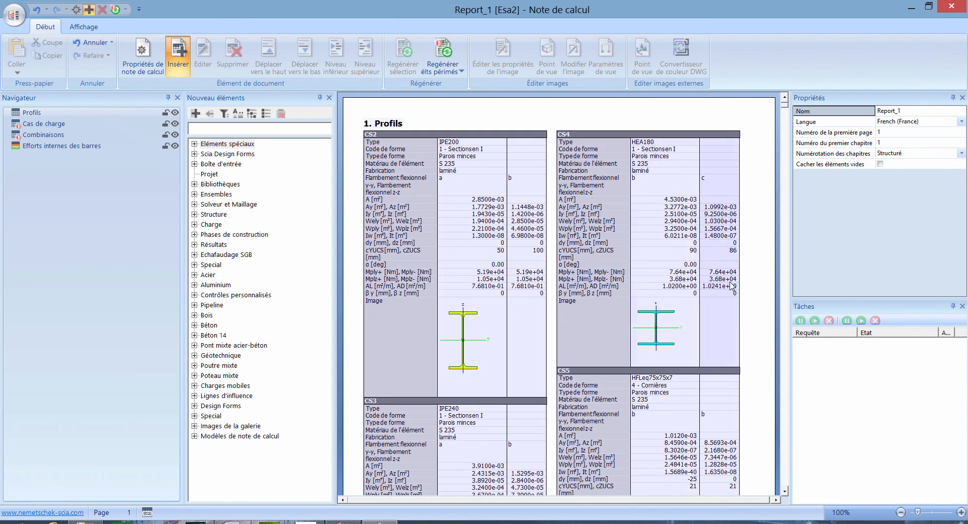
scroll(751, 300, down, 10)
scroll(751, 301, down, 12)
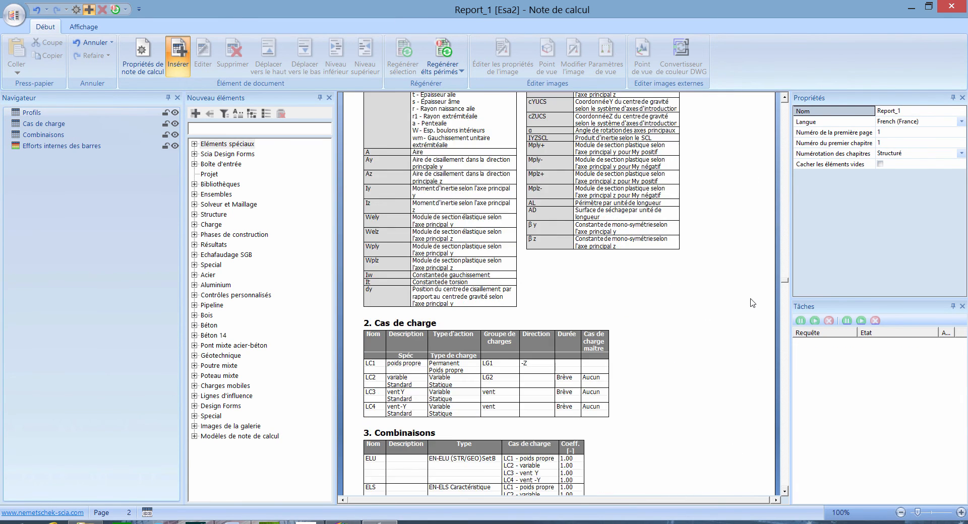
scroll(739, 306, up, 5)
scroll(722, 306, up, 12)
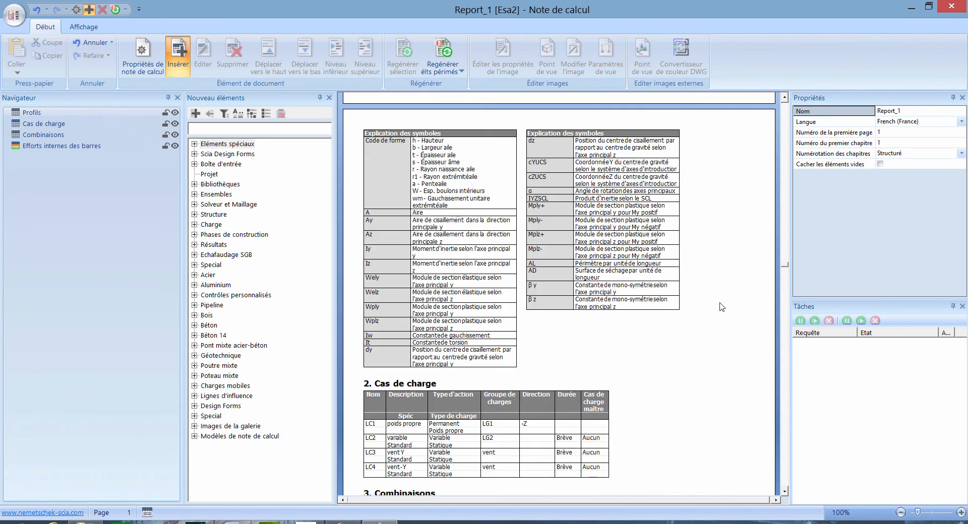
click(116, 275)
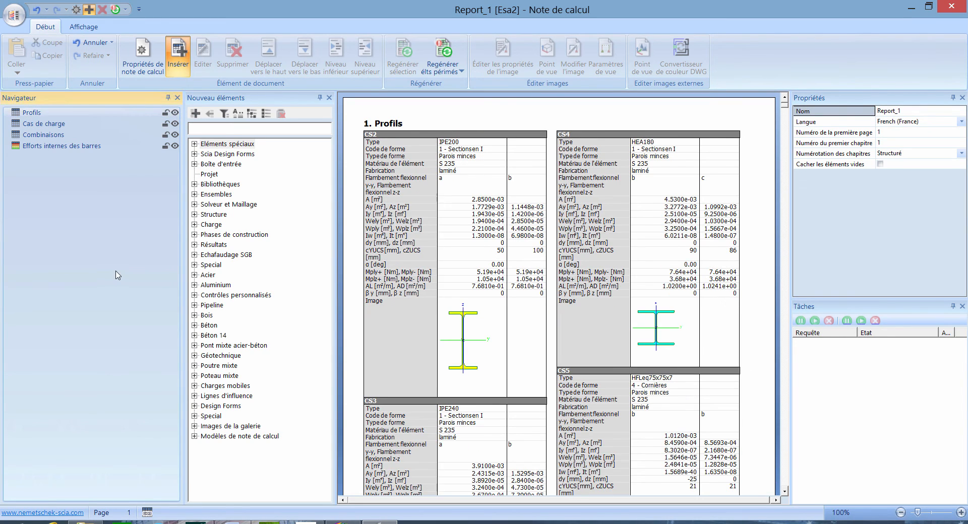
Examine the Document picture and Efforts internes des barres items stored in the report's Boîte d'entrée
click(194, 165)
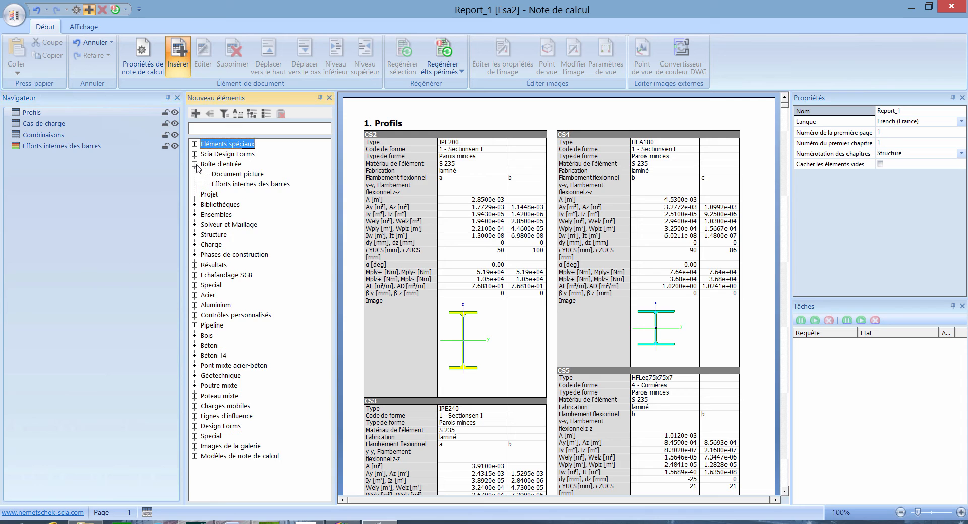
click(222, 174)
click(245, 185)
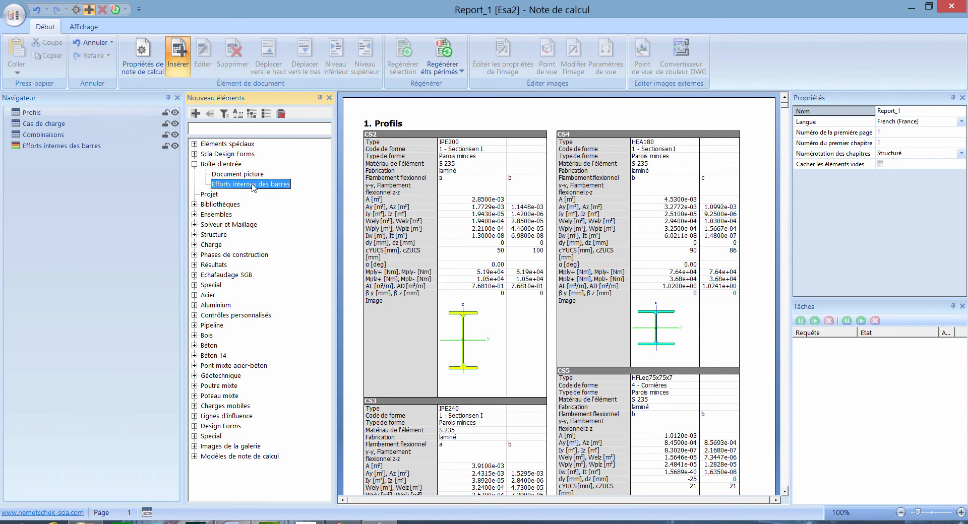
Insert the Efforts internes des barres table and the Document picture from the Boîte d'entrée into the report and check the inserted N diagram
scroll(352, 281, up, 6)
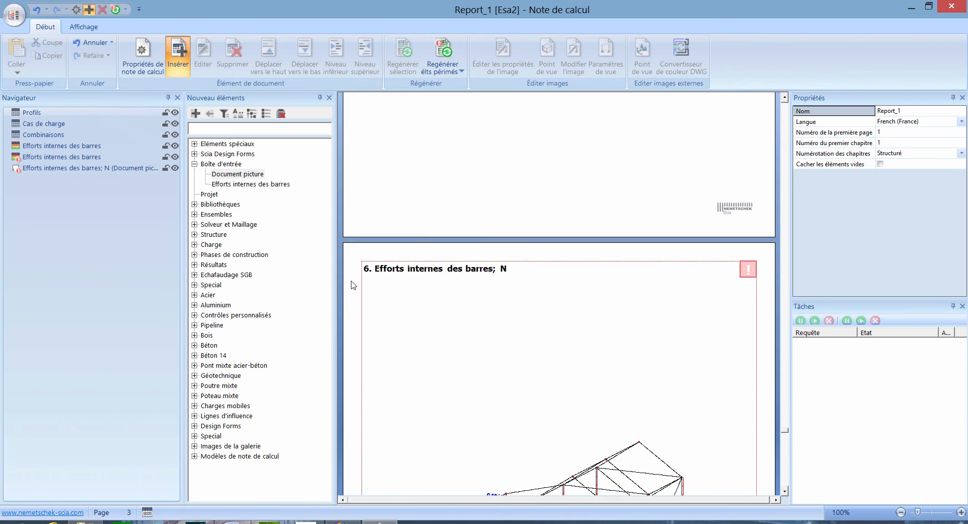
scroll(351, 286, down, 5)
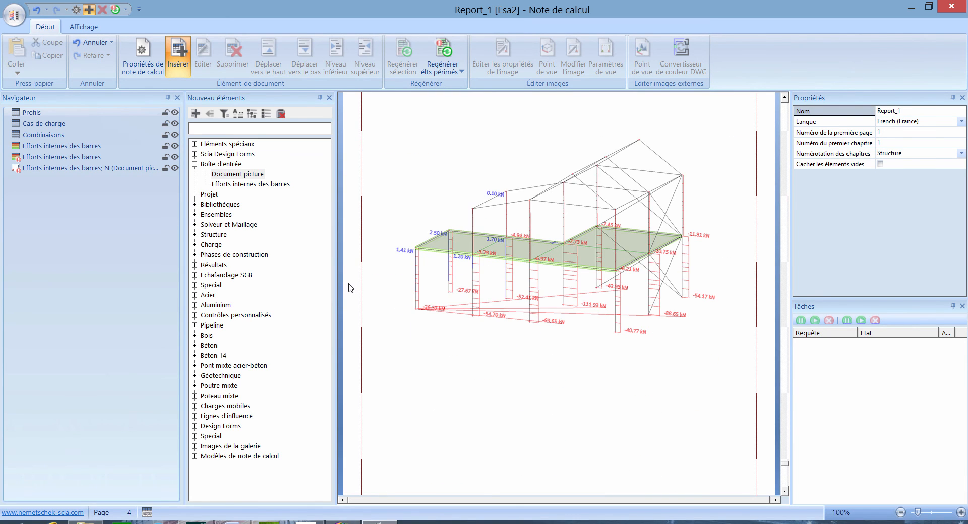
scroll(351, 287, up, 1)
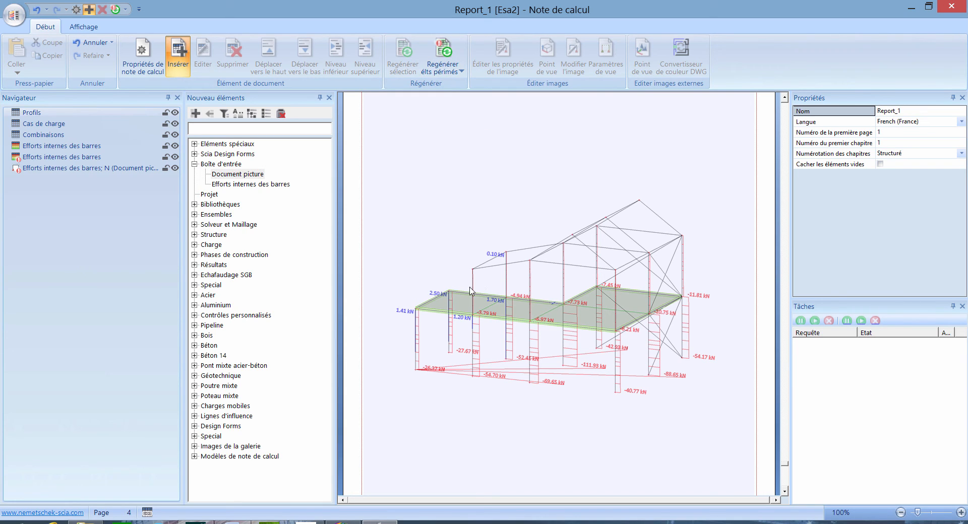
scroll(472, 289, up, 3)
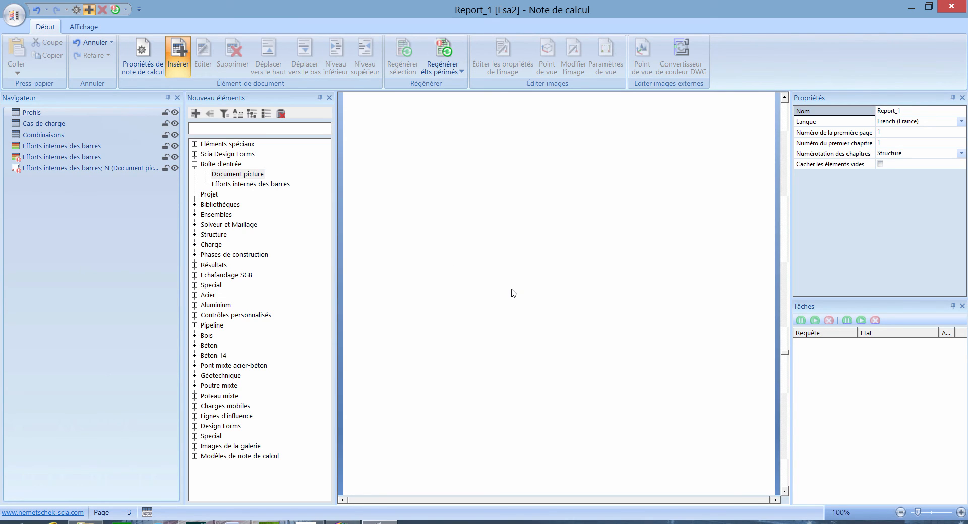
click(87, 269)
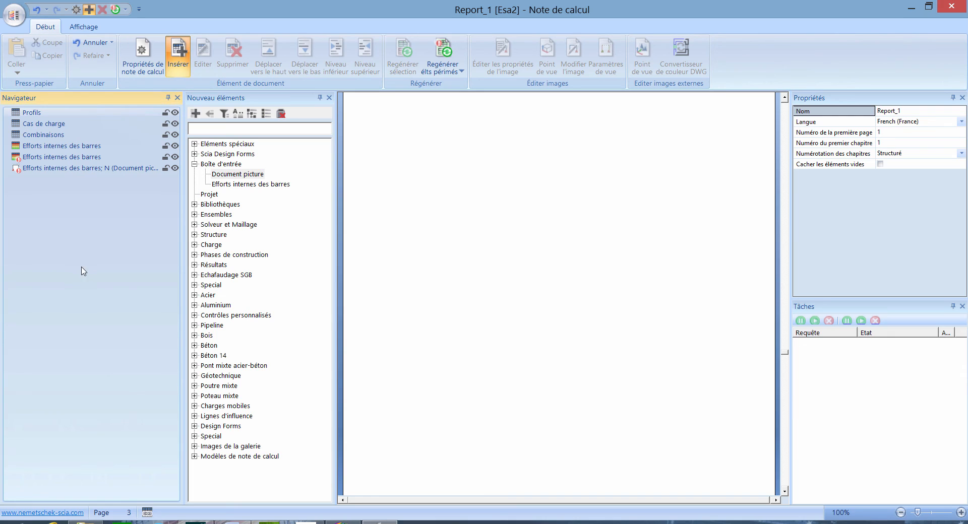
click(569, 314)
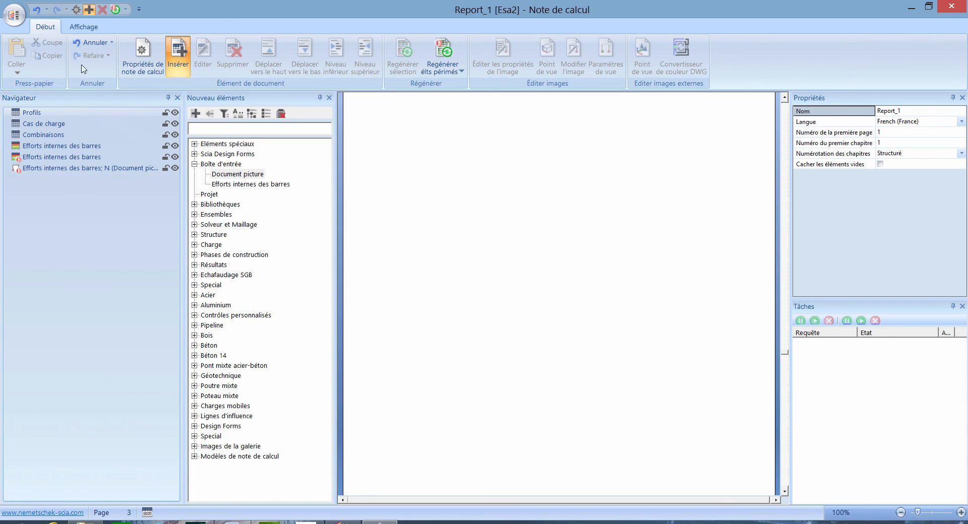
Review the report's print options, the formats for export after external regeneration, and the settings for saving it as a template
click(14, 20)
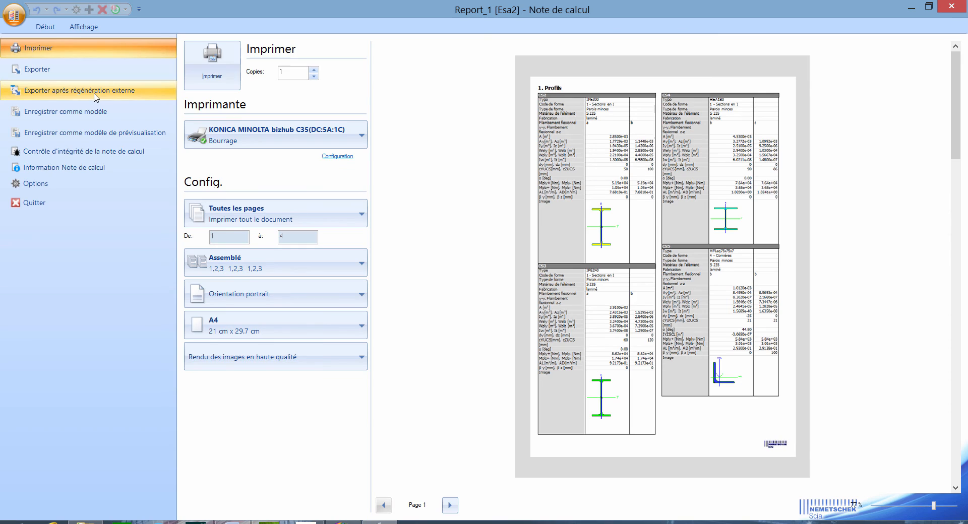
click(95, 96)
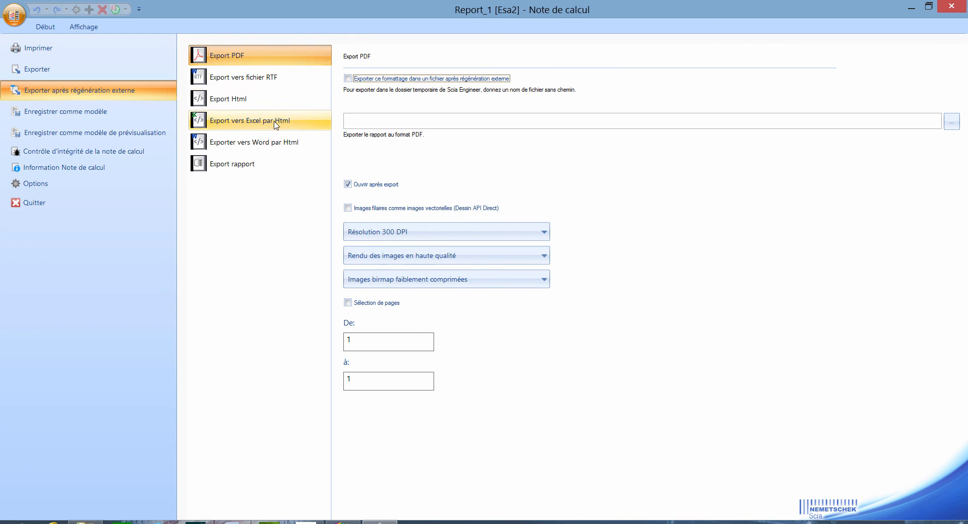
click(112, 120)
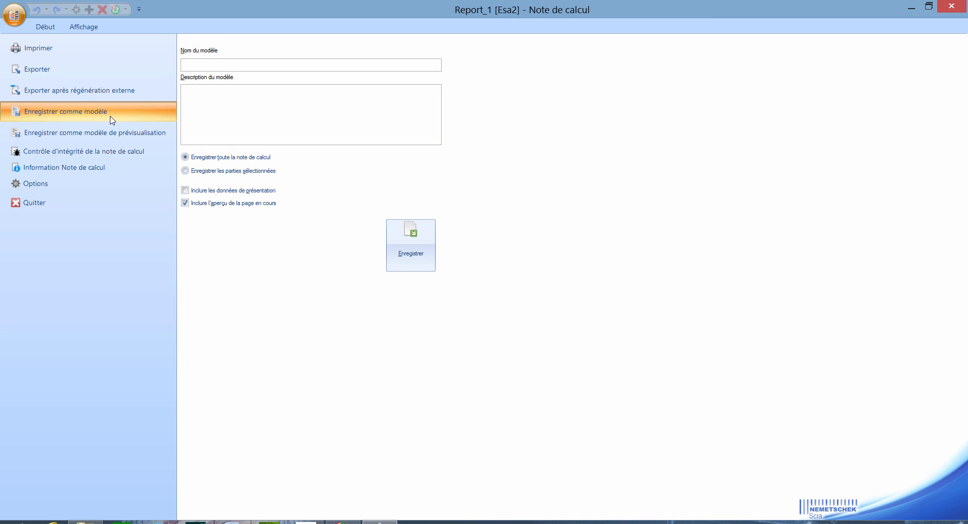
Close the report and return to the model, keeping the Esa2 project open
click(960, 6)
click(958, 6)
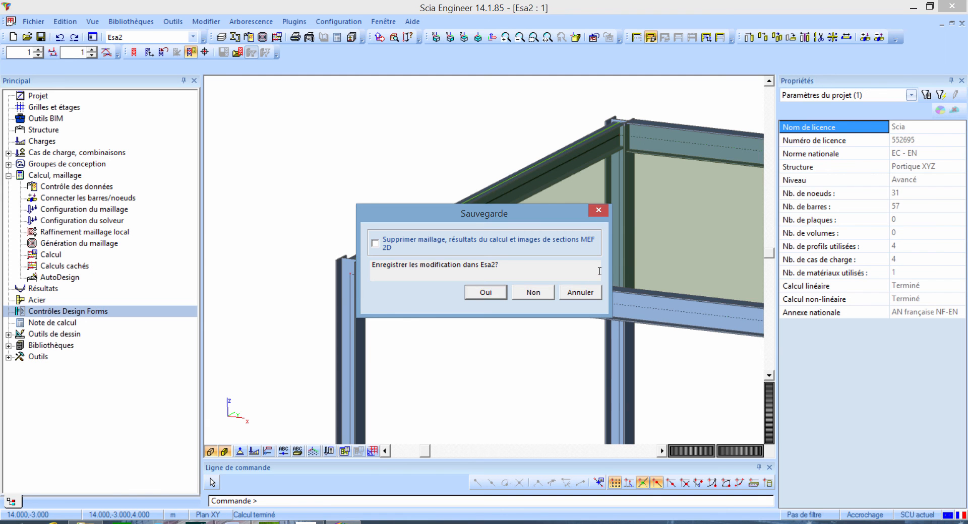
click(588, 294)
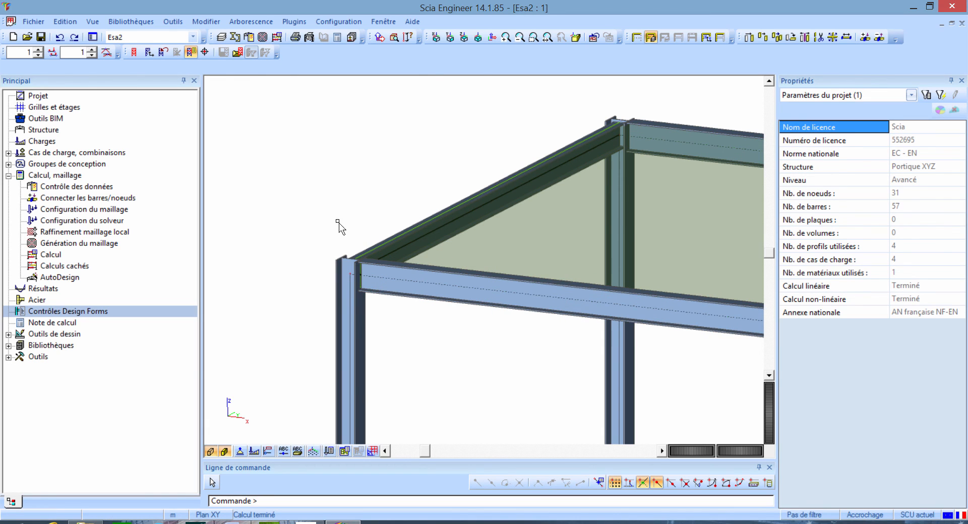
Open the report manager's new-from-template page and browse the SCIA templates, including 1D Efforts internes and EC-EN Contrôle acier
double_click(63, 322)
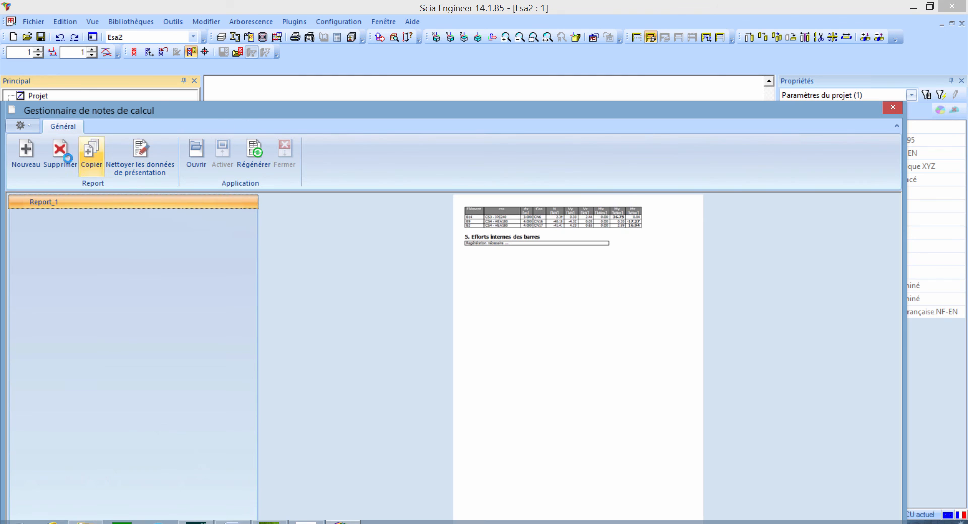
click(26, 147)
click(48, 174)
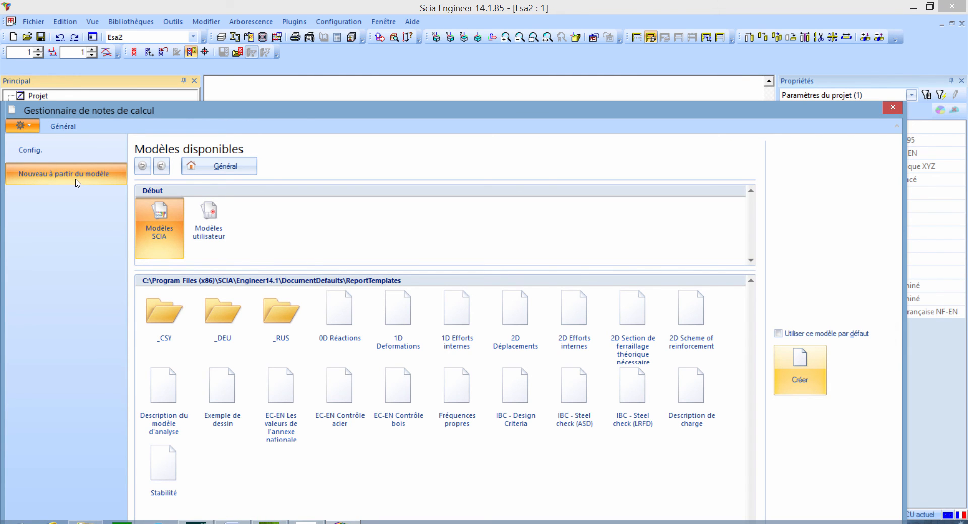
click(166, 246)
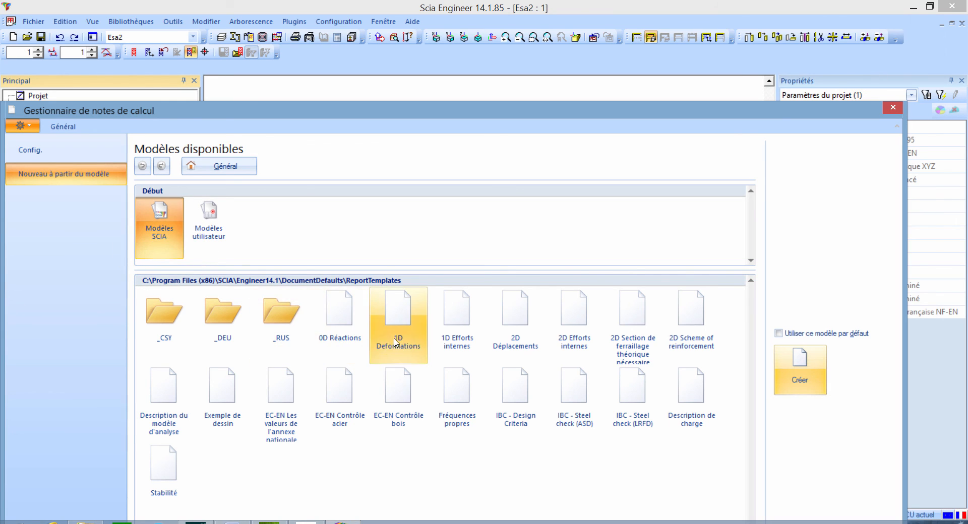
click(409, 345)
click(477, 345)
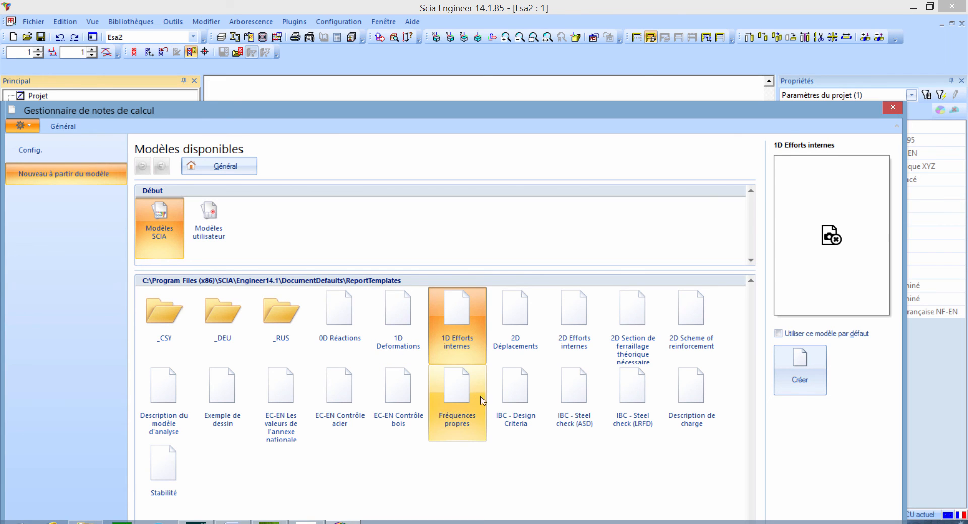
click(361, 461)
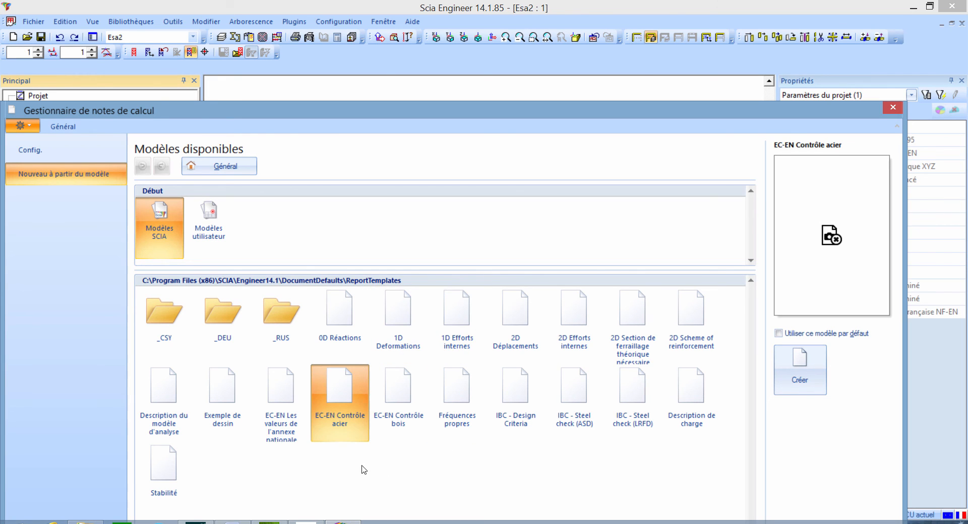
Create a new report from the user template Modèle Acier
click(214, 241)
click(213, 246)
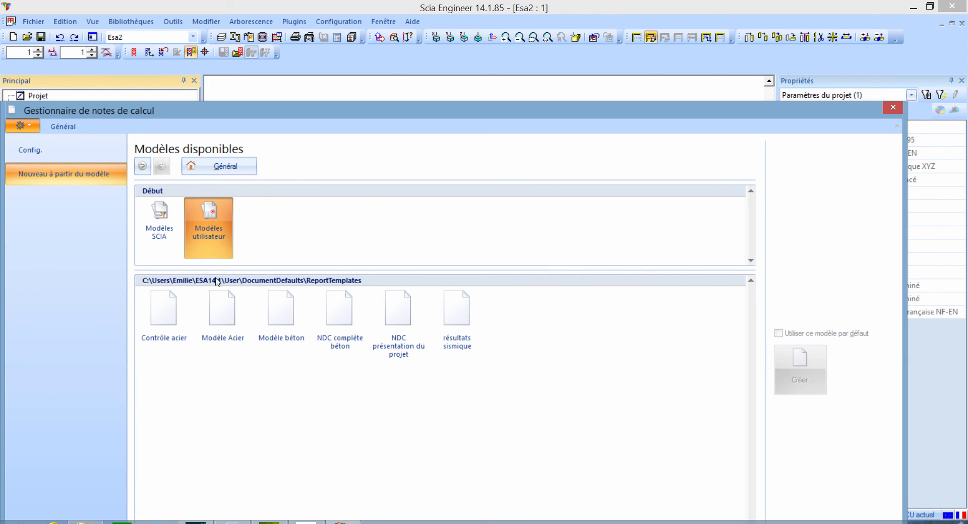
click(226, 333)
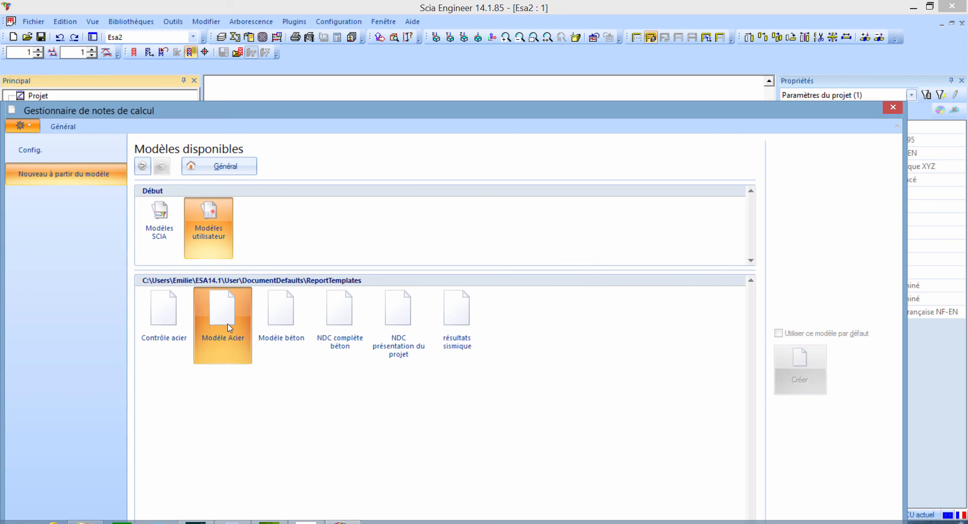
double_click(228, 350)
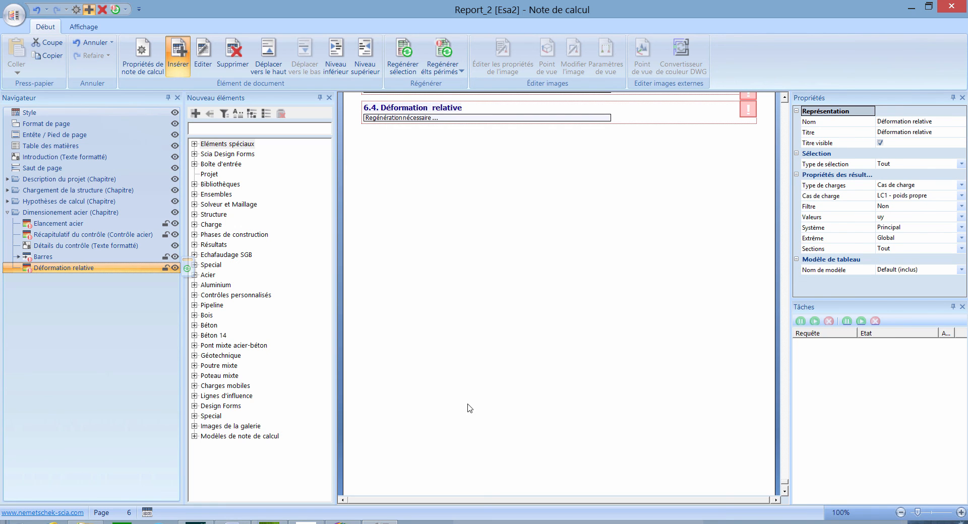
Look through the new report's table of contents and the structure views in the Description du projet chapter
drag(785, 483, 761, 95)
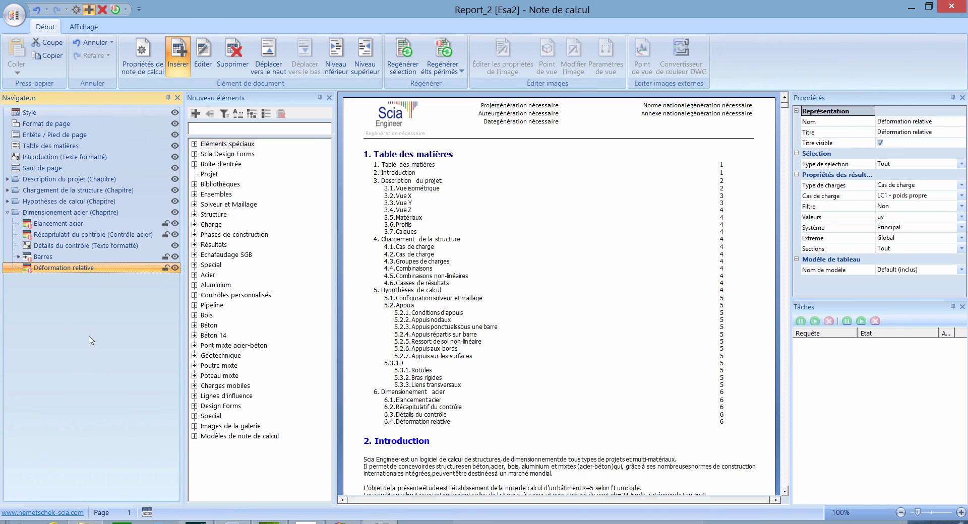
click(94, 359)
click(41, 181)
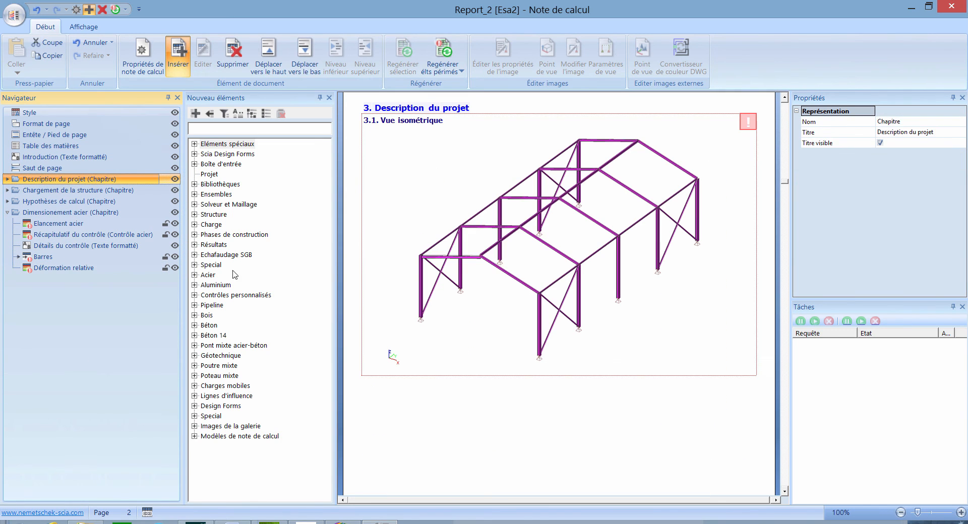
click(459, 414)
scroll(455, 389, down, 10)
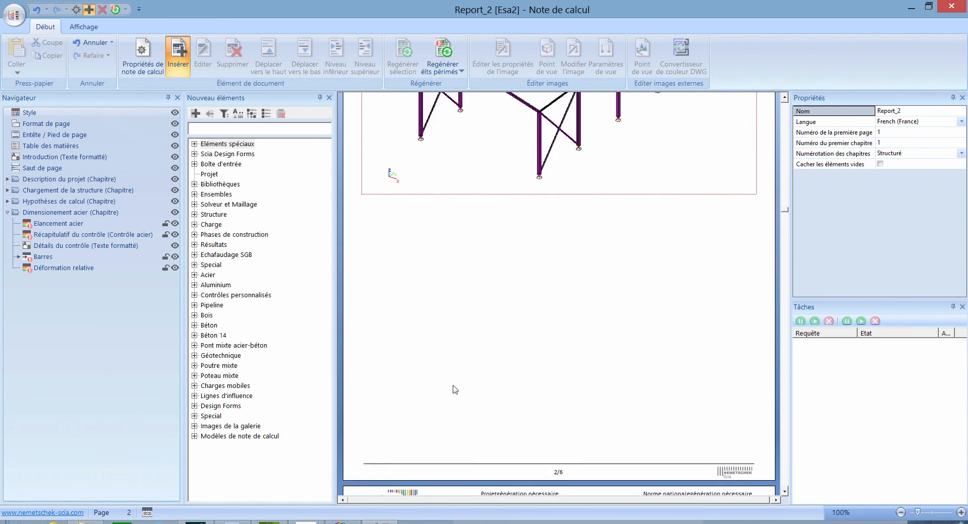
scroll(456, 388, down, 15)
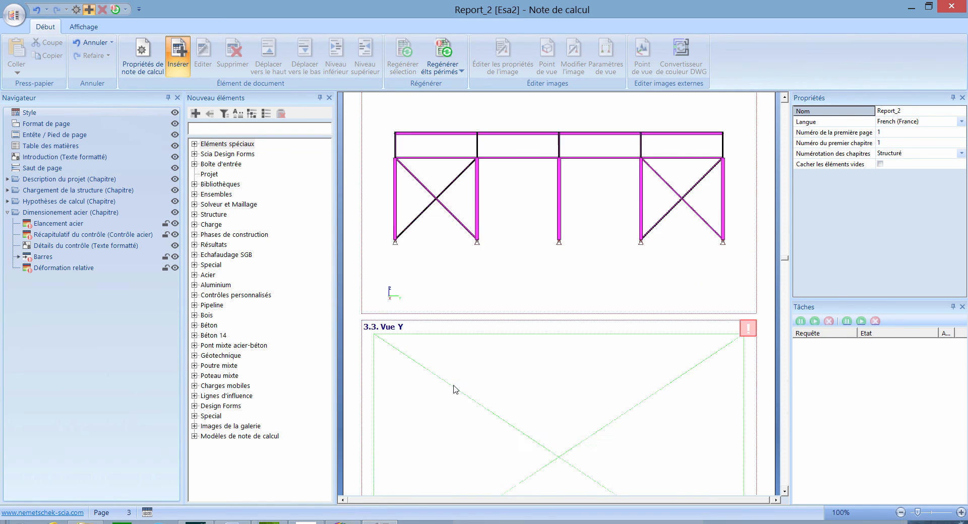
scroll(455, 388, up, 5)
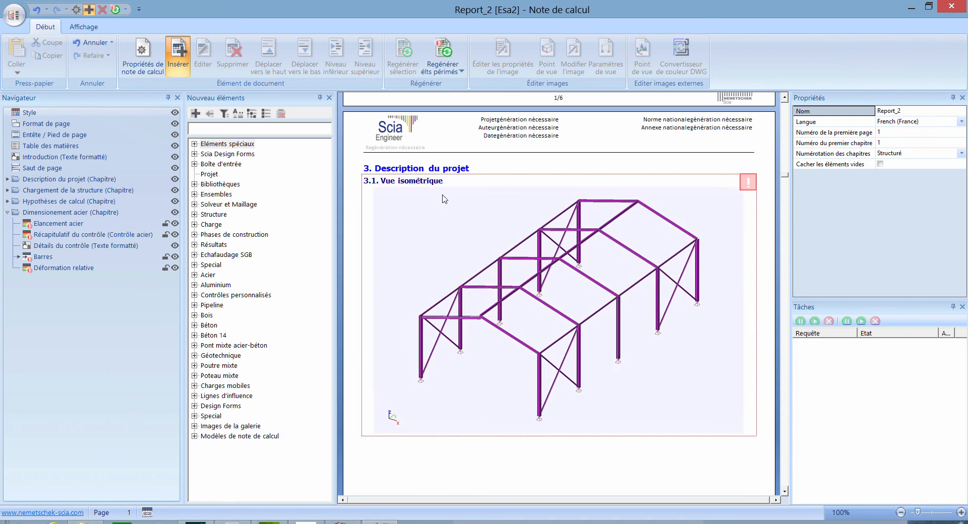
Hide the report's empty elements and regenerate all outdated elements, including the page header, for the current project
click(179, 60)
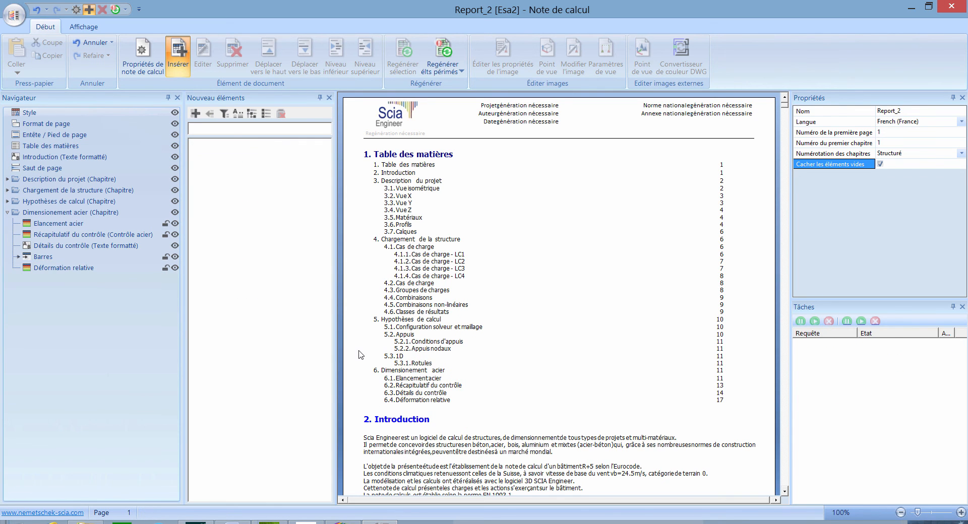
scroll(360, 362, down, 10)
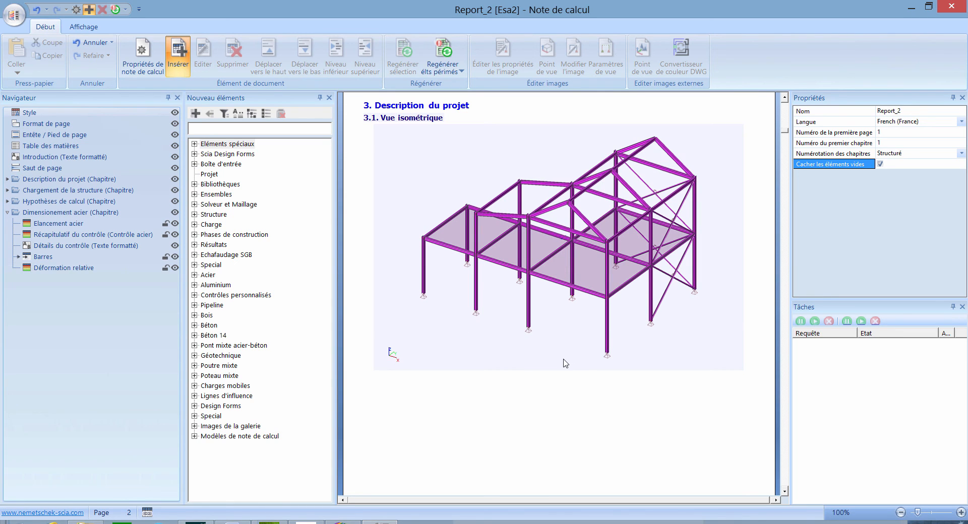
scroll(562, 364, down, 6)
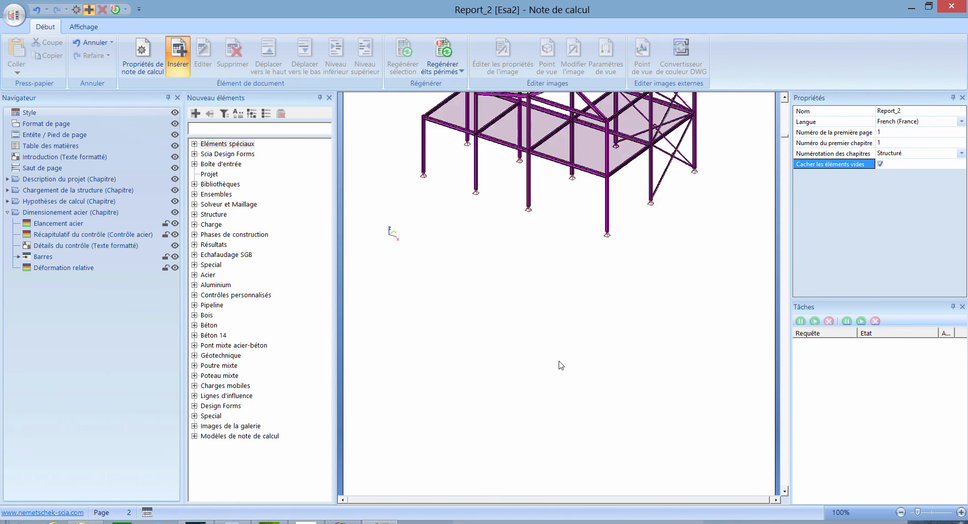
scroll(560, 366, down, 1)
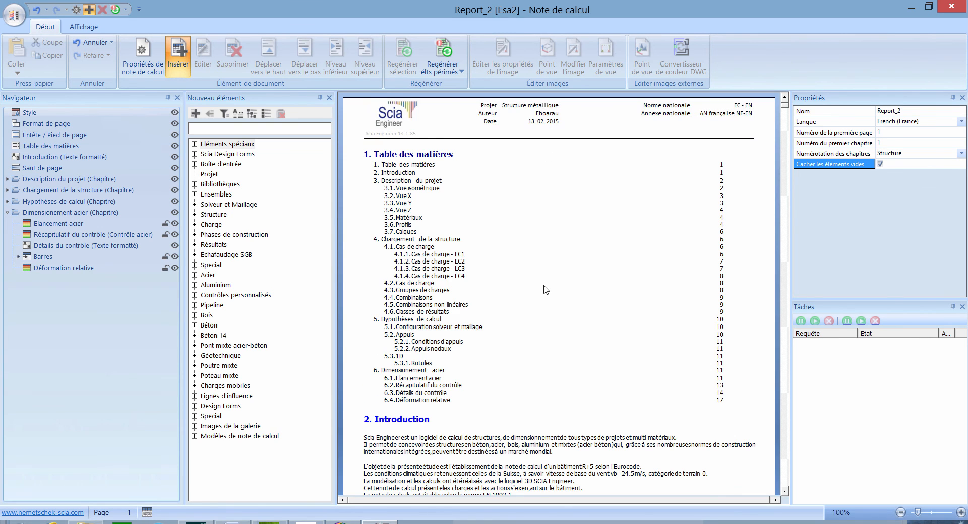
Examine the regenerated table of contents and the Introduction text of the report
scroll(546, 290, down, 5)
click(558, 393)
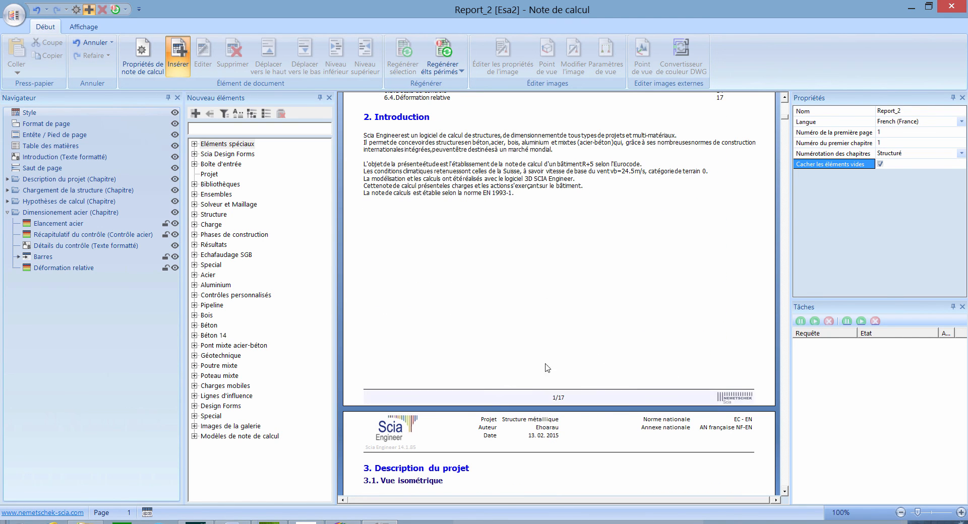
scroll(404, 233, up, 4)
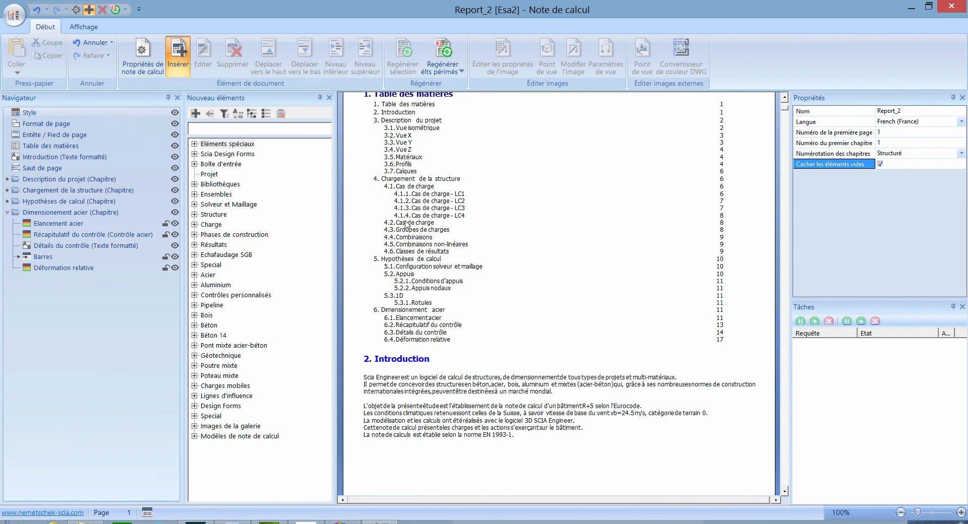
scroll(406, 226, up, 1)
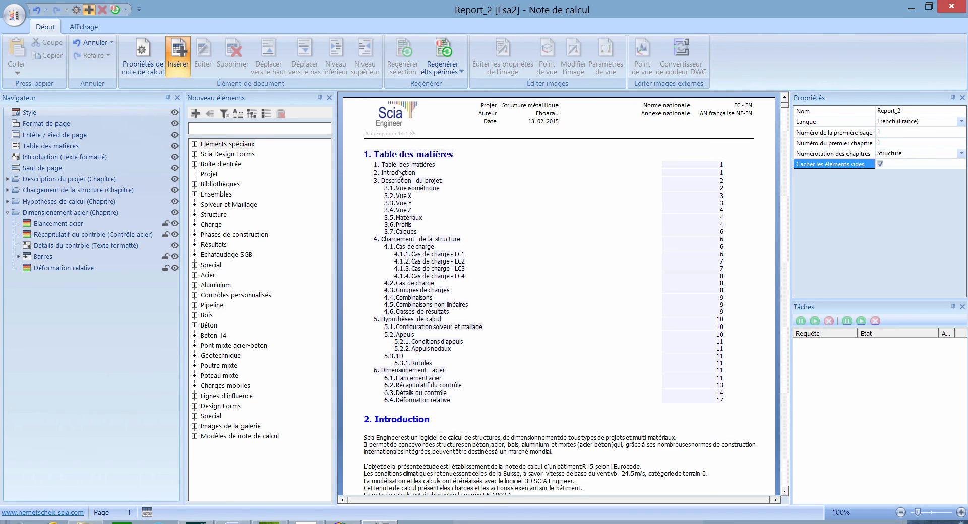
click(77, 157)
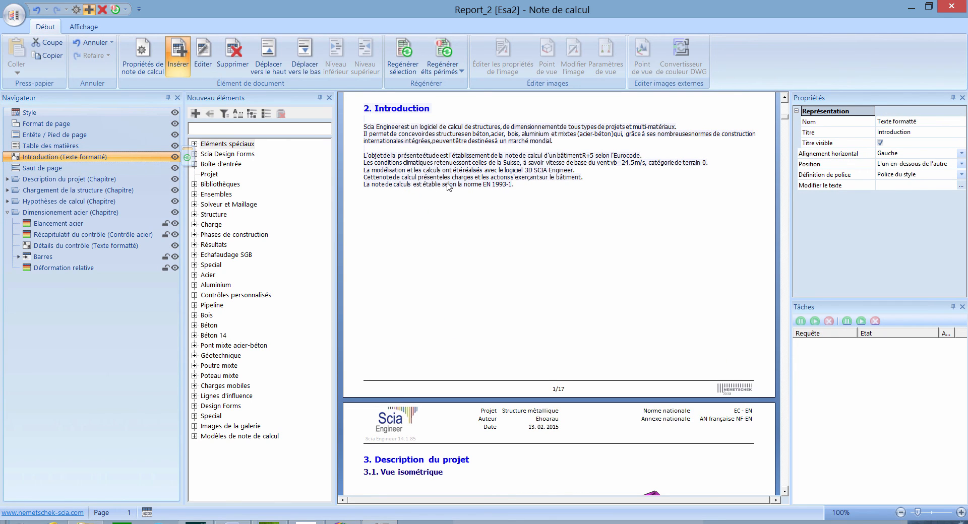
Look through the project description pages, from the structure views to the Matériaux and Profils tables
click(430, 281)
scroll(423, 292, down, 1)
scroll(423, 301, down, 12)
scroll(423, 302, down, 15)
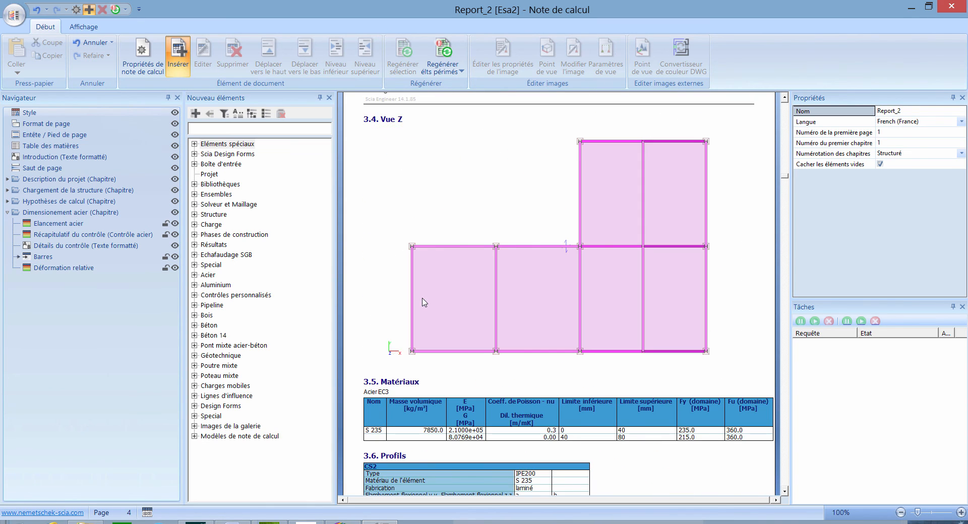
scroll(425, 302, down, 2)
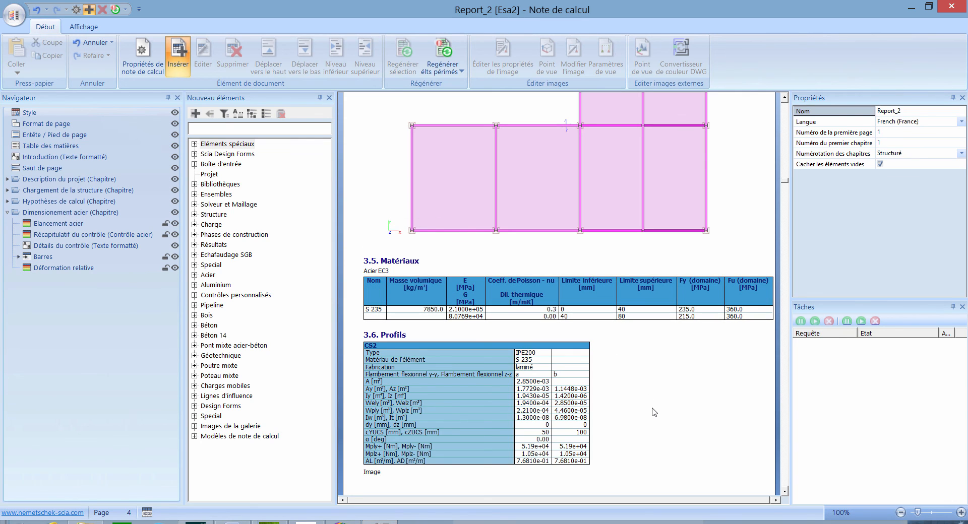
scroll(654, 412, down, 1)
scroll(655, 412, down, 3)
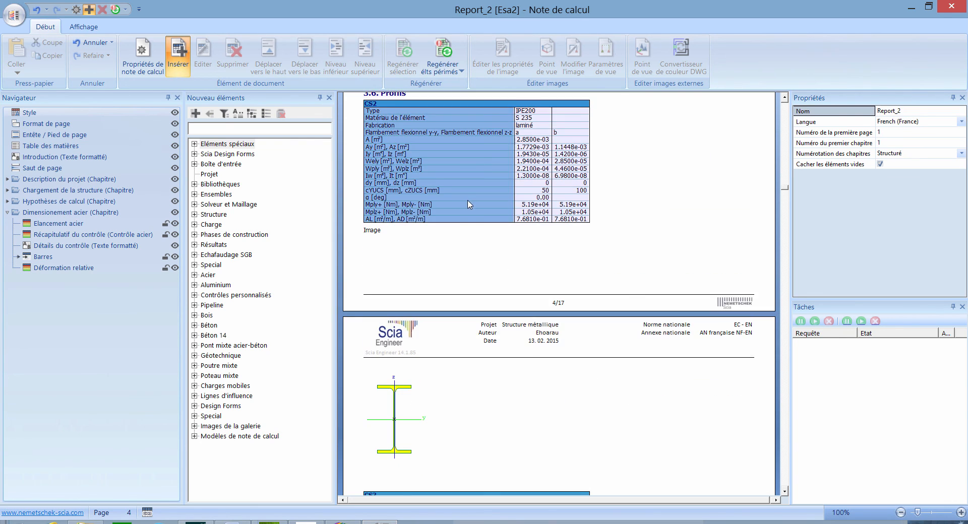
Examine the cross-section property tables and profile images in the report's Profils section
scroll(396, 193, up, 1)
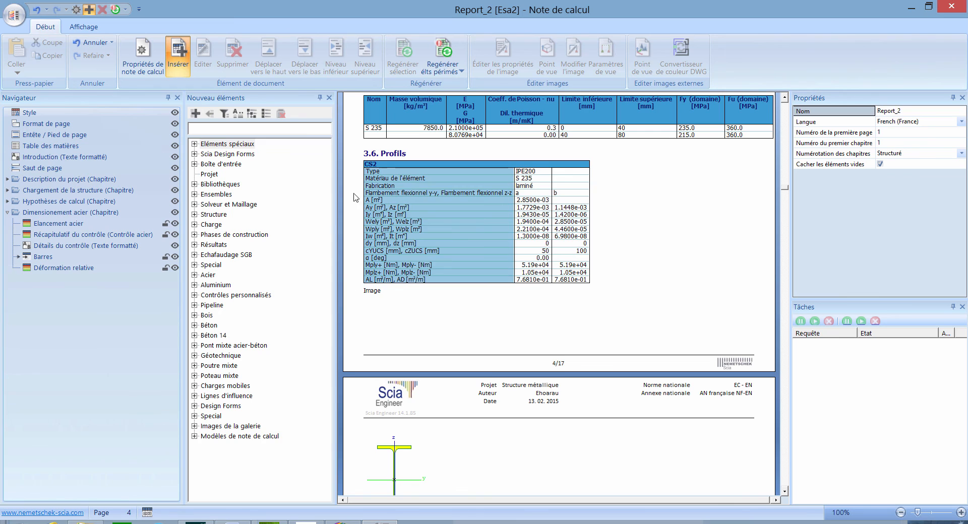
scroll(670, 320, down, 5)
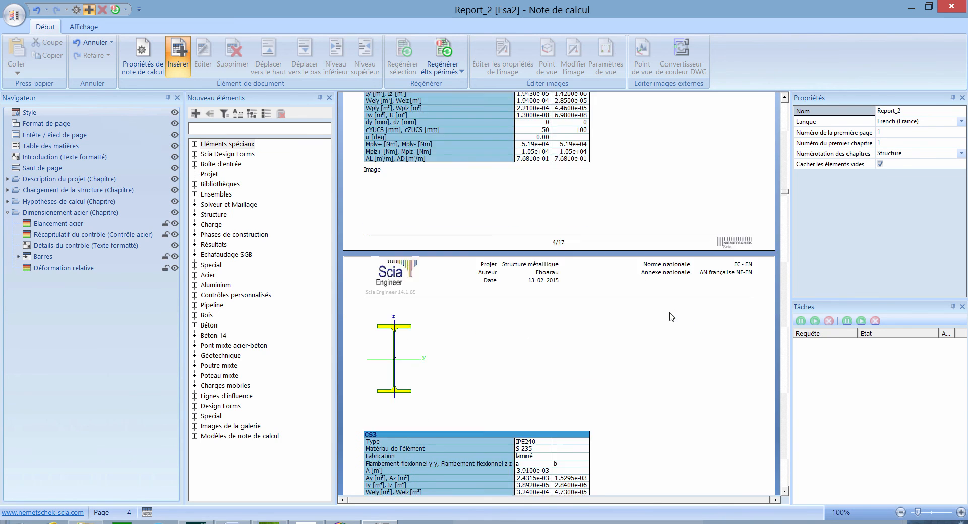
scroll(675, 325, down, 7)
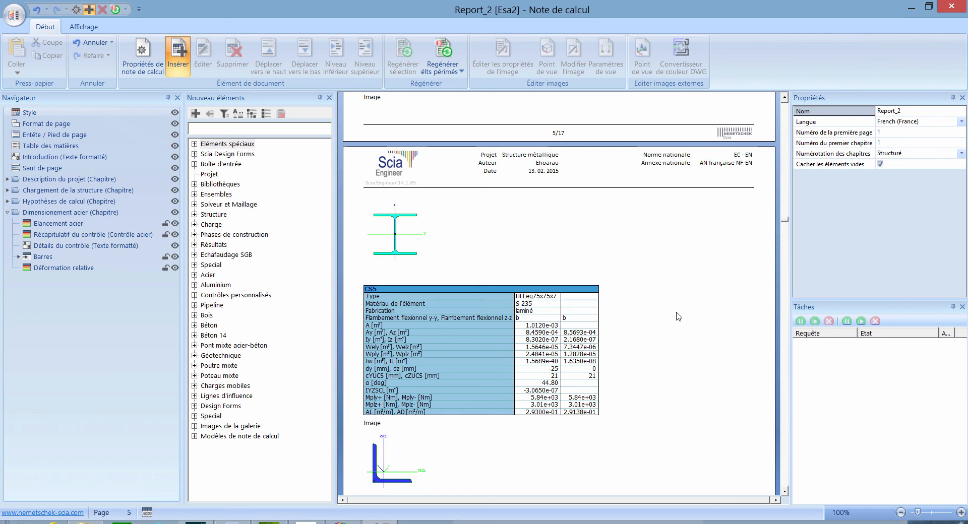
Close the Report_2 calculation report and the report manager
click(952, 6)
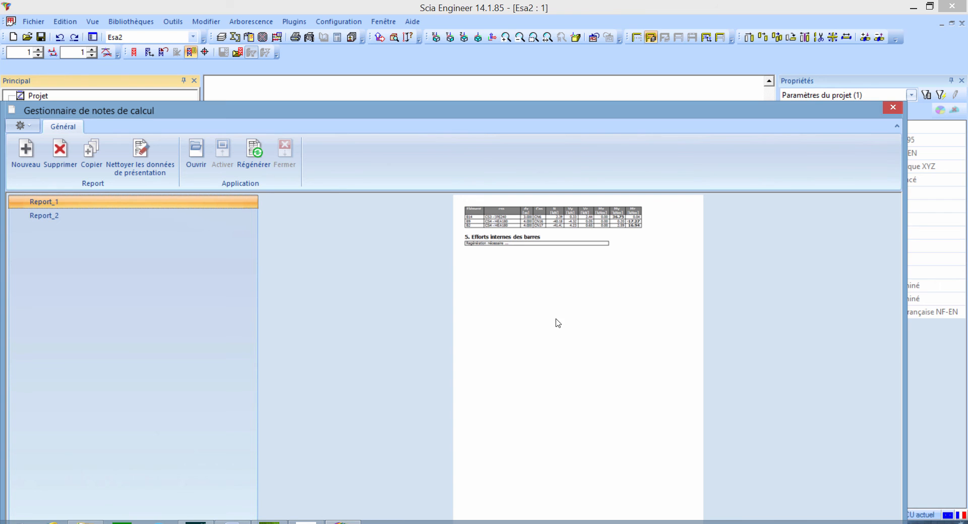
click(892, 107)
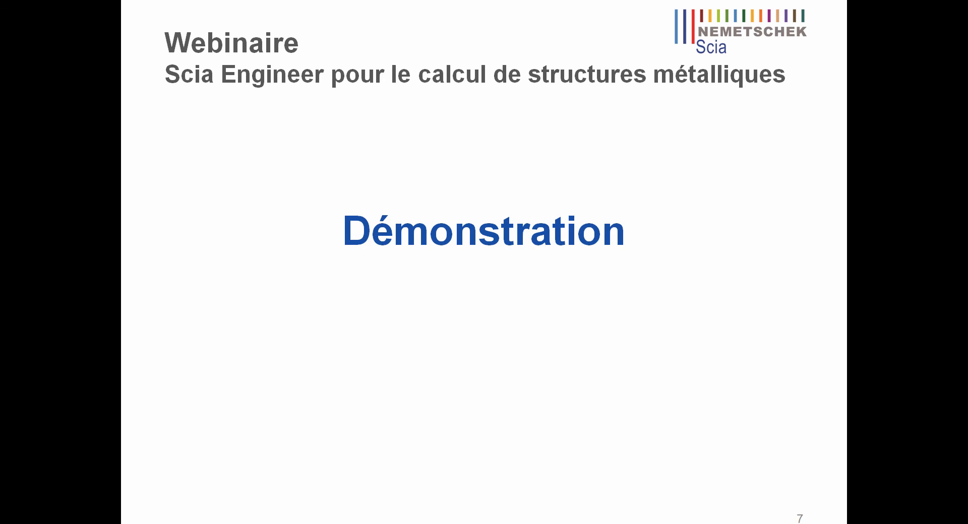
key(Right)
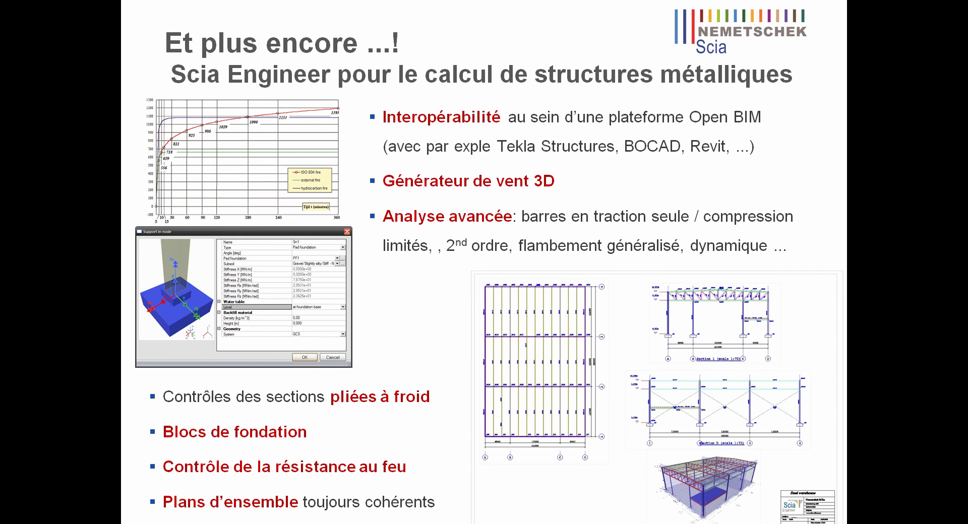